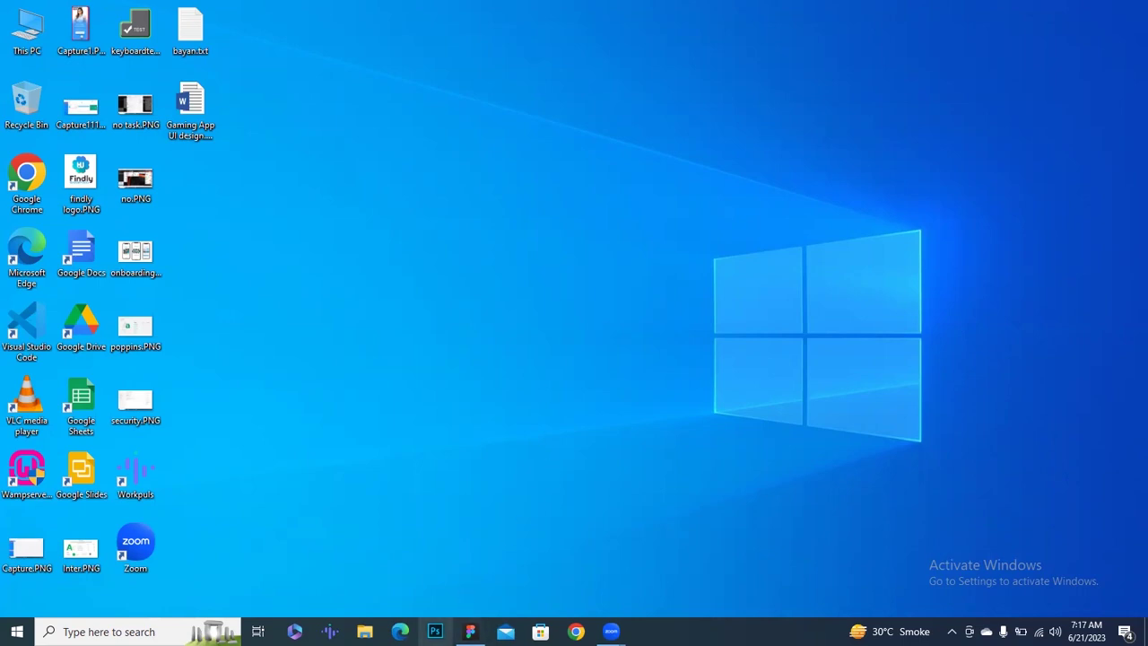
# Restore the Figma window showing the Gemu draft file from the taskbar
pyautogui.click(470, 631)
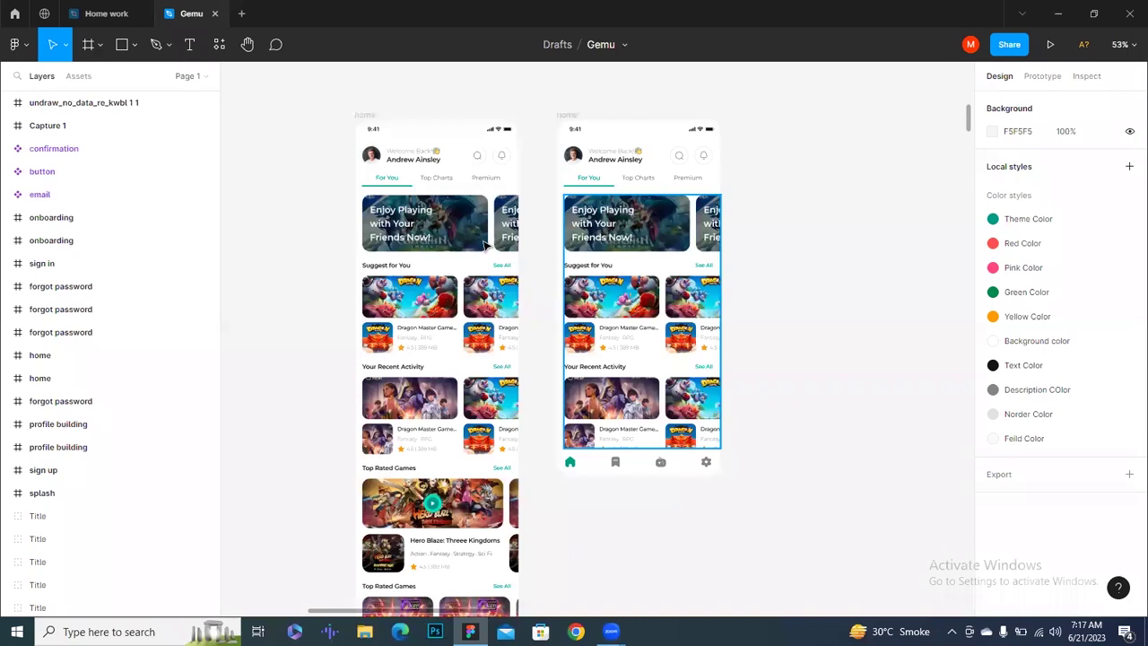
# Alt-drag a copy of the second home frame to the right of the others
pyautogui.scroll(3, 469, 246)
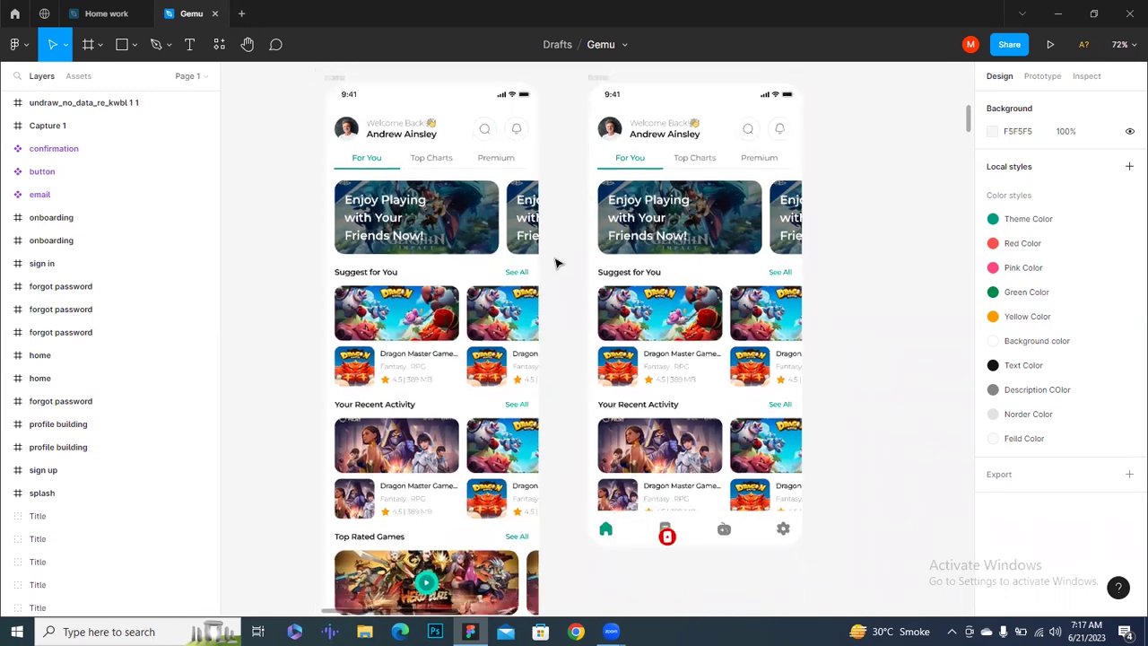
pyautogui.scroll(-5, 555, 262)
pyautogui.moveTo(761, 305); pyautogui.dragTo(729, 322)
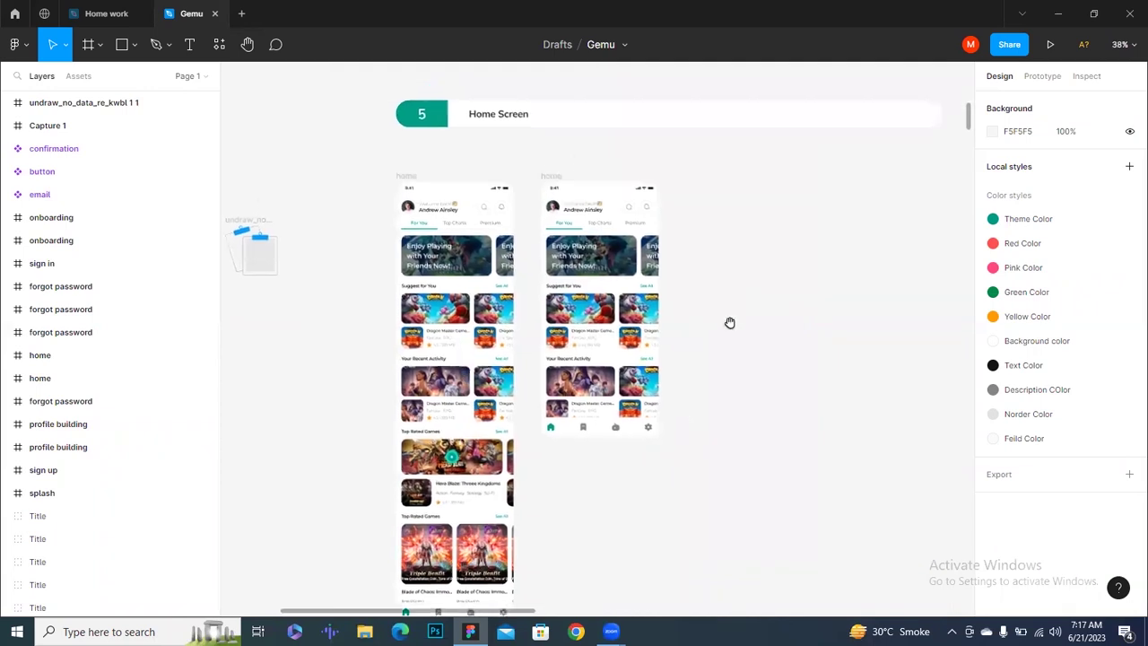
pyautogui.click(550, 177)
pyautogui.moveTo(554, 180); pyautogui.dragTo(697, 185)
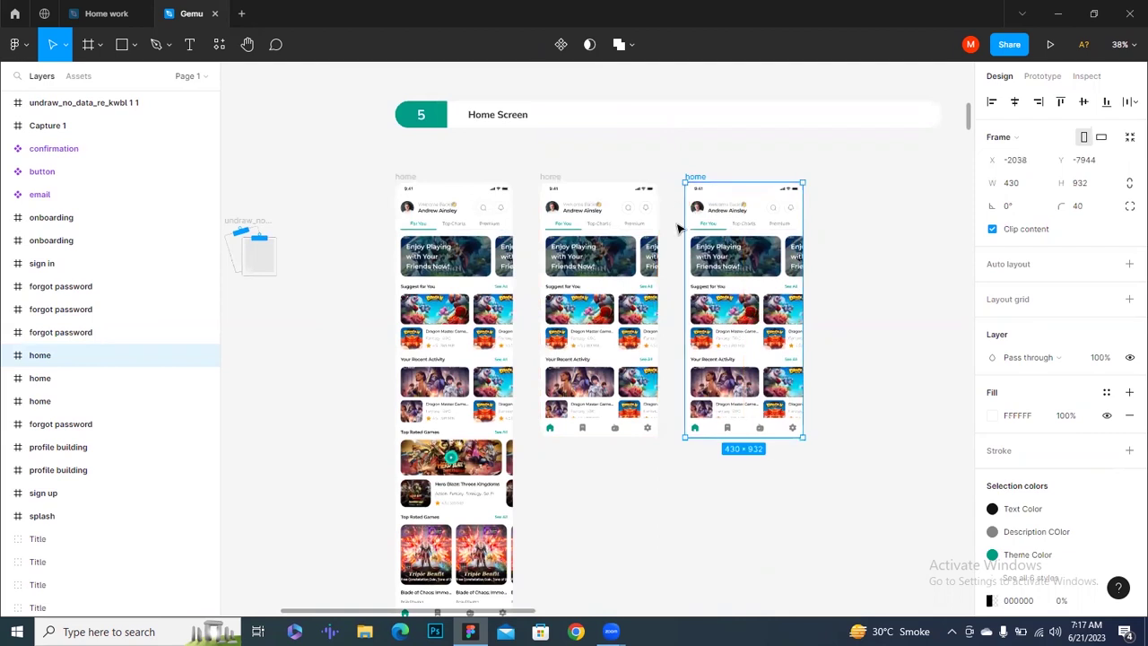
pyautogui.click(679, 225)
# Rename the copied frame to 'notification'
pyautogui.doubleClick(698, 176)
pyautogui.write('ho')
pyautogui.write('n')
pyautogui.press('Return')
pyautogui.click(828, 257)
pyautogui.scroll(5, 827, 260)
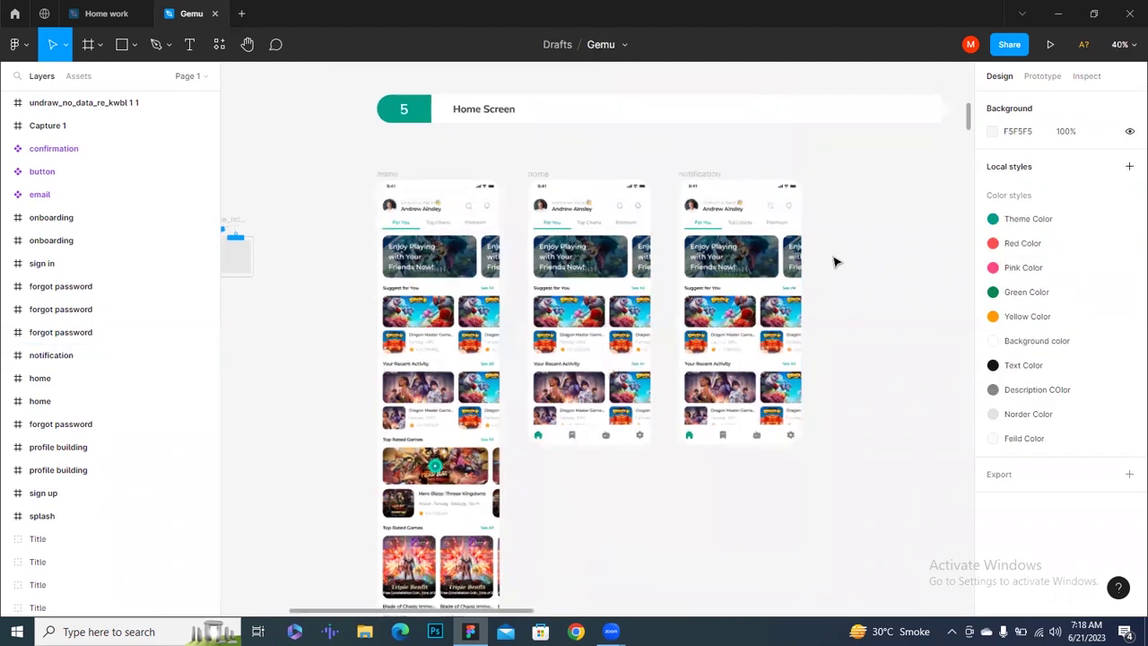
# Delete the header's avatar, user name, search and bell icons, and tab labels
pyautogui.click(599, 139)
pyautogui.keyDown('shift'); pyautogui.click(538, 133); pyautogui.keyUp('shift')
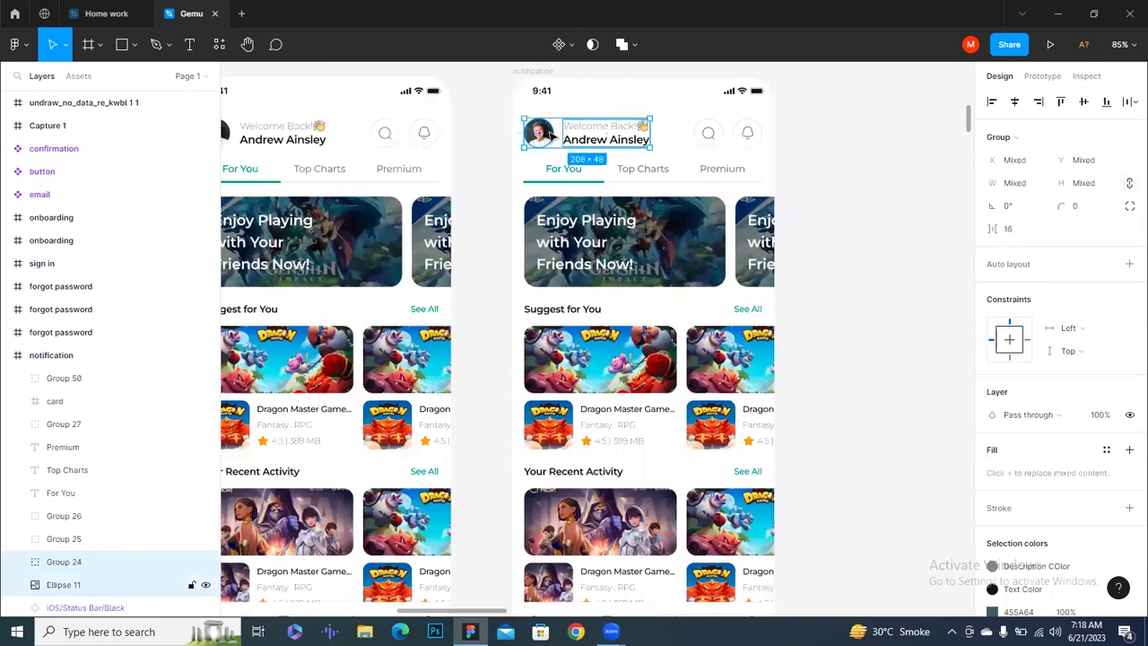
pyautogui.keyDown('shift'); pyautogui.click(724, 168); pyautogui.keyUp('shift')
pyautogui.keyDown('shift'); pyautogui.click(643, 168); pyautogui.keyUp('shift')
pyautogui.keyDown('shift'); pyautogui.click(568, 171); pyautogui.keyUp('shift')
pyautogui.press('Delete')
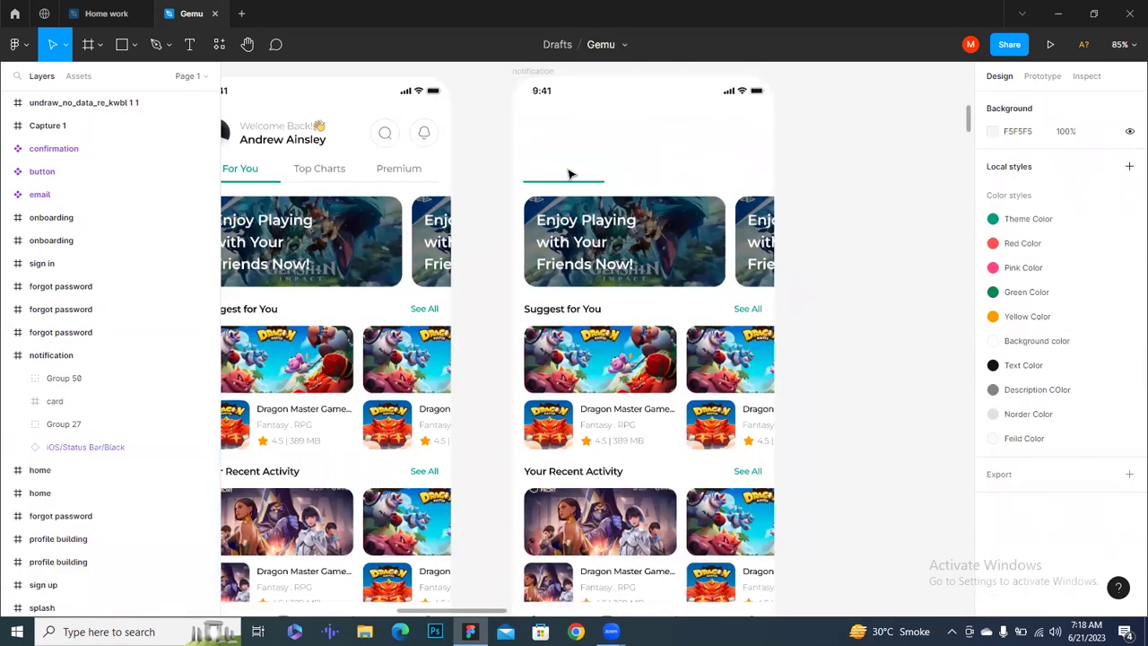
# Delete the banner, game cards and bottom navigation bar, leaving only the status bar
pyautogui.moveTo(516, 148); pyautogui.dragTo(697, 420)
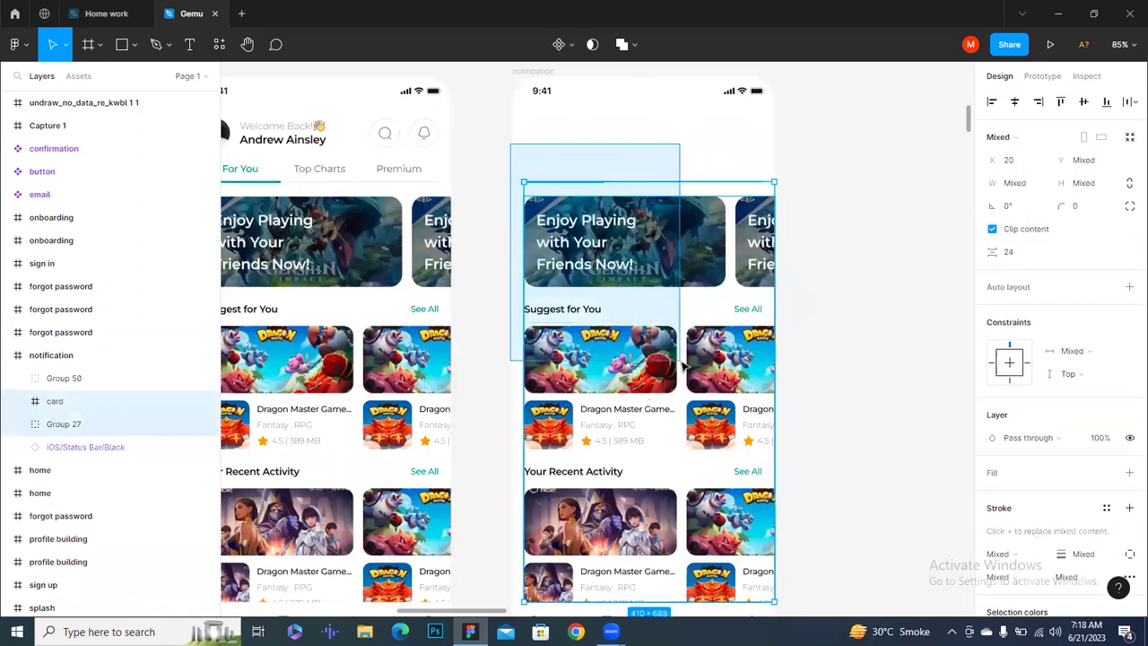
pyautogui.press('Delete')
pyautogui.scroll(-5, 696, 417)
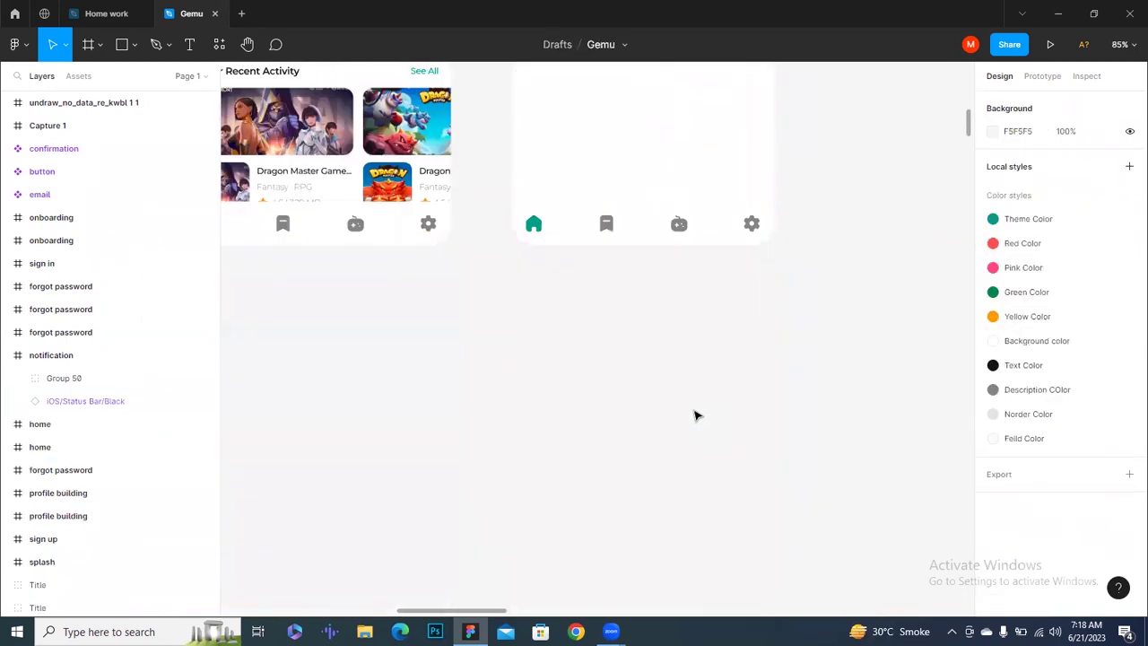
pyautogui.click(575, 232)
pyautogui.press('Delete')
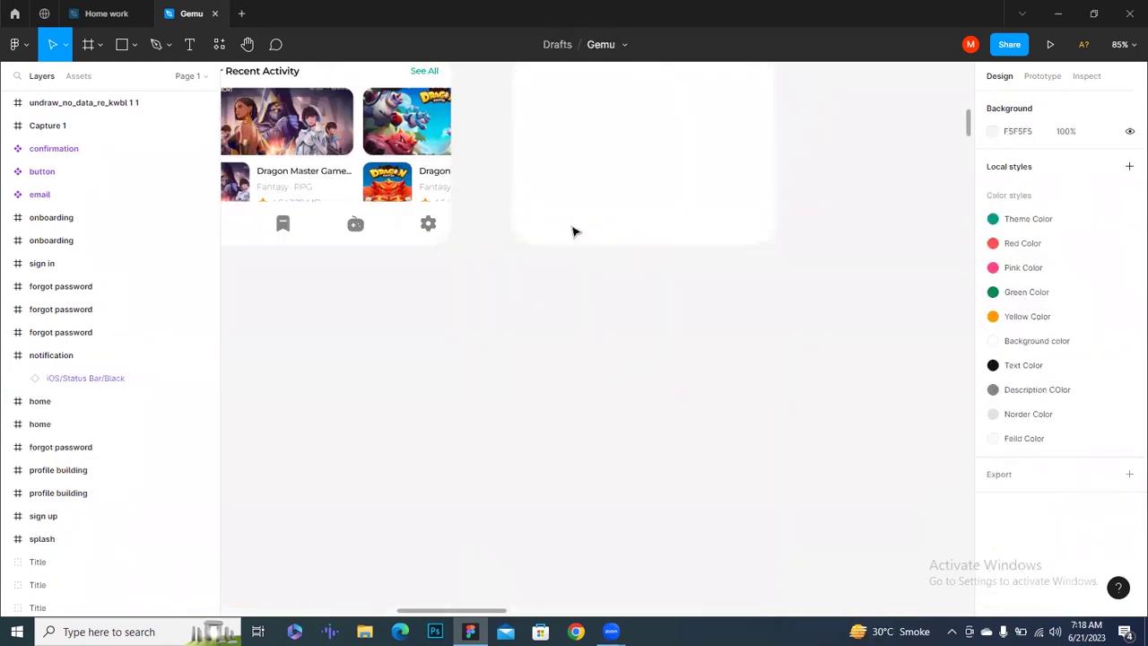
pyautogui.scroll(-3, 574, 231)
pyautogui.scroll(-3, 559, 377)
pyautogui.scroll(1, 476, 348)
pyautogui.scroll(1, 467, 352)
pyautogui.scroll(1, 471, 377)
pyautogui.scroll(3, 476, 413)
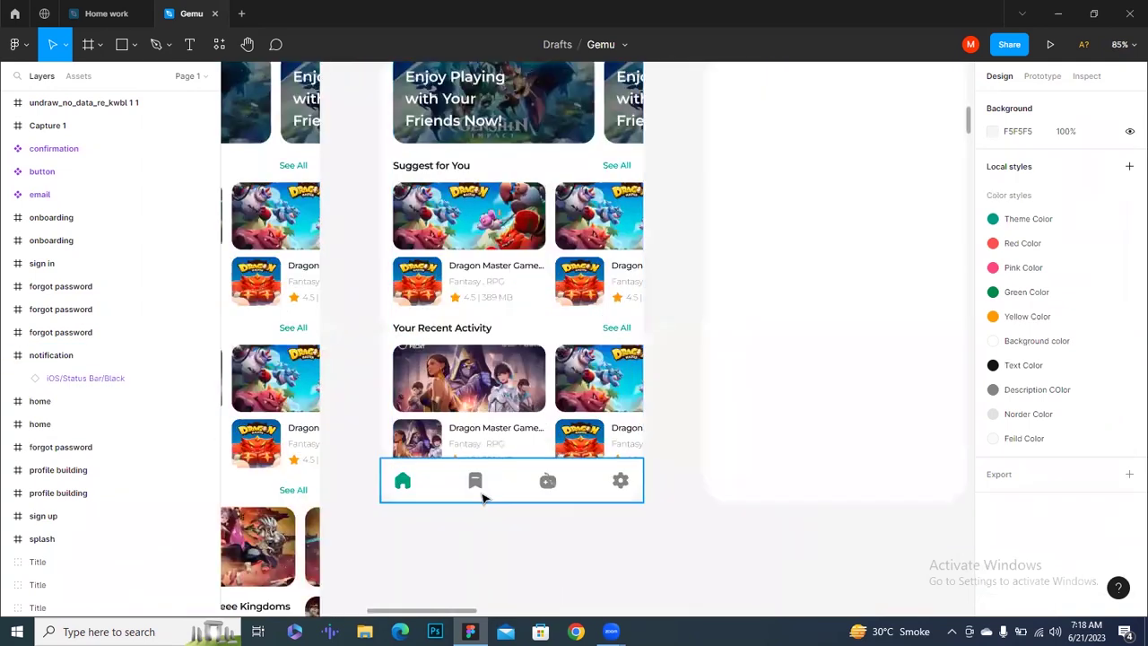
pyautogui.scroll(-2, 673, 294)
pyautogui.moveTo(676, 271); pyautogui.dragTo(667, 316)
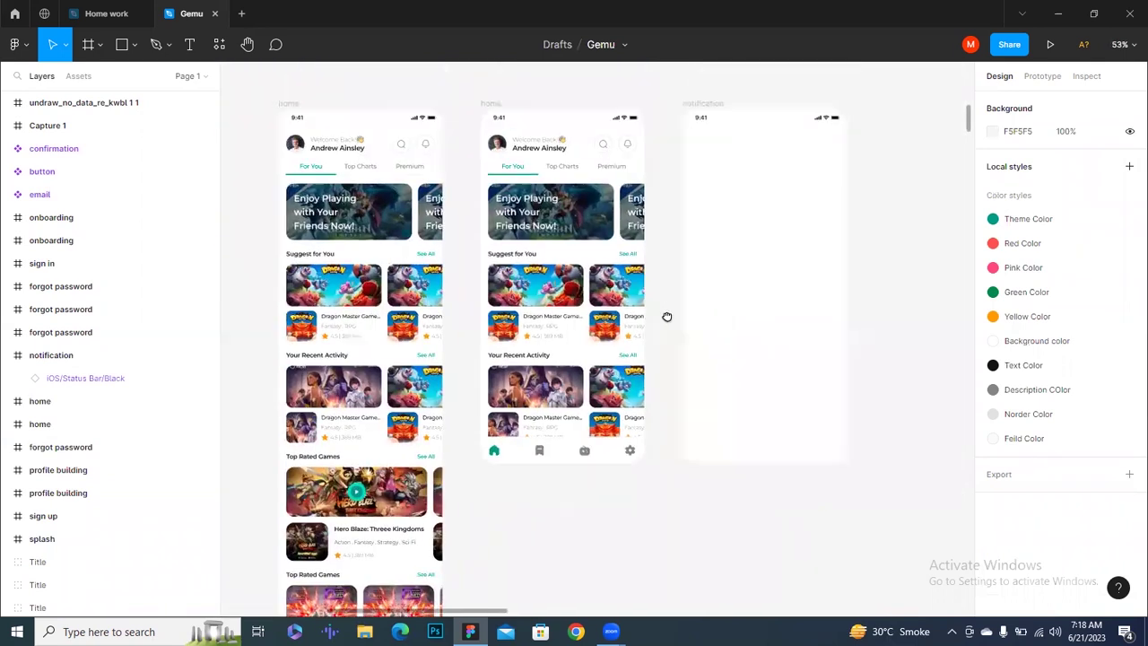
pyautogui.scroll(2, 669, 226)
pyautogui.moveTo(669, 225); pyautogui.dragTo(535, 334)
# Add a text layer reading 'Notification' inside the notification frame
pyautogui.click(582, 148)
pyautogui.press('t')
pyautogui.click(621, 237)
pyautogui.write('Notific')
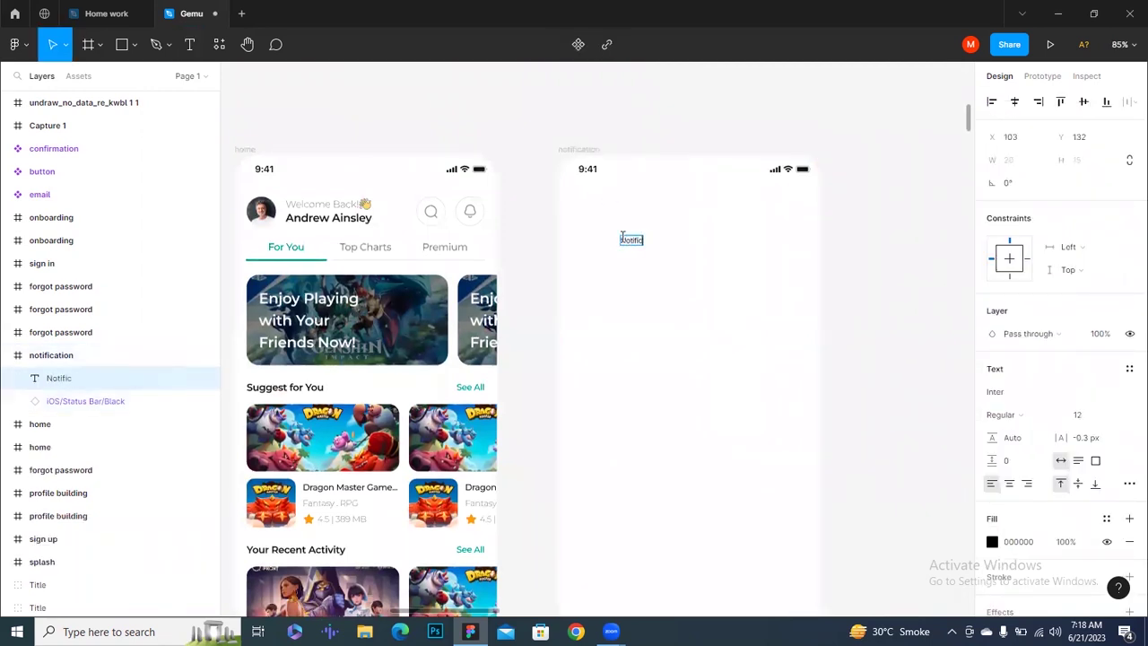
pyautogui.press('Escape')
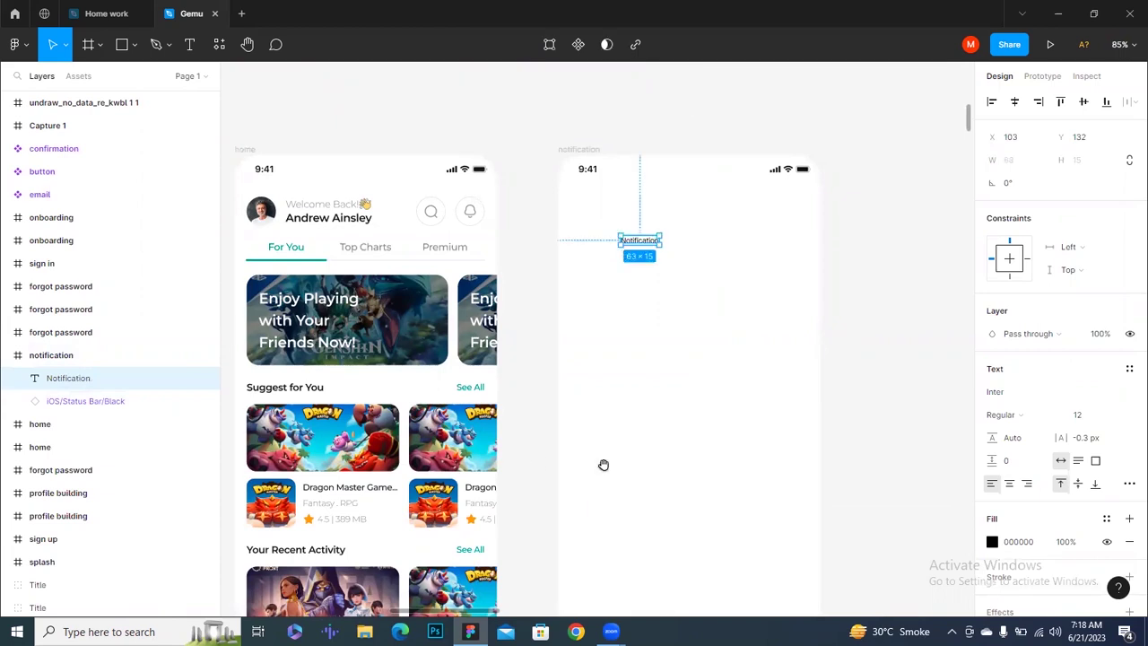
# Give the heading the Text Color style, Montserrat SemiBold, size 18
pyautogui.scroll(5, 603, 465)
pyautogui.click(1106, 519)
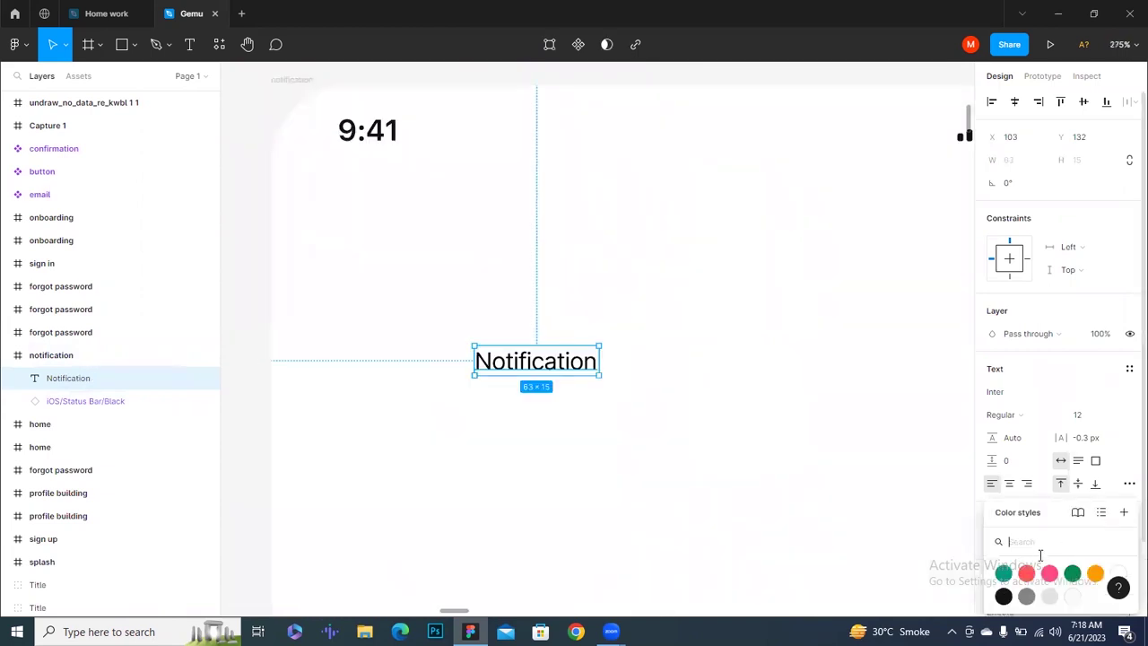
pyautogui.click(1004, 598)
pyautogui.click(1042, 395)
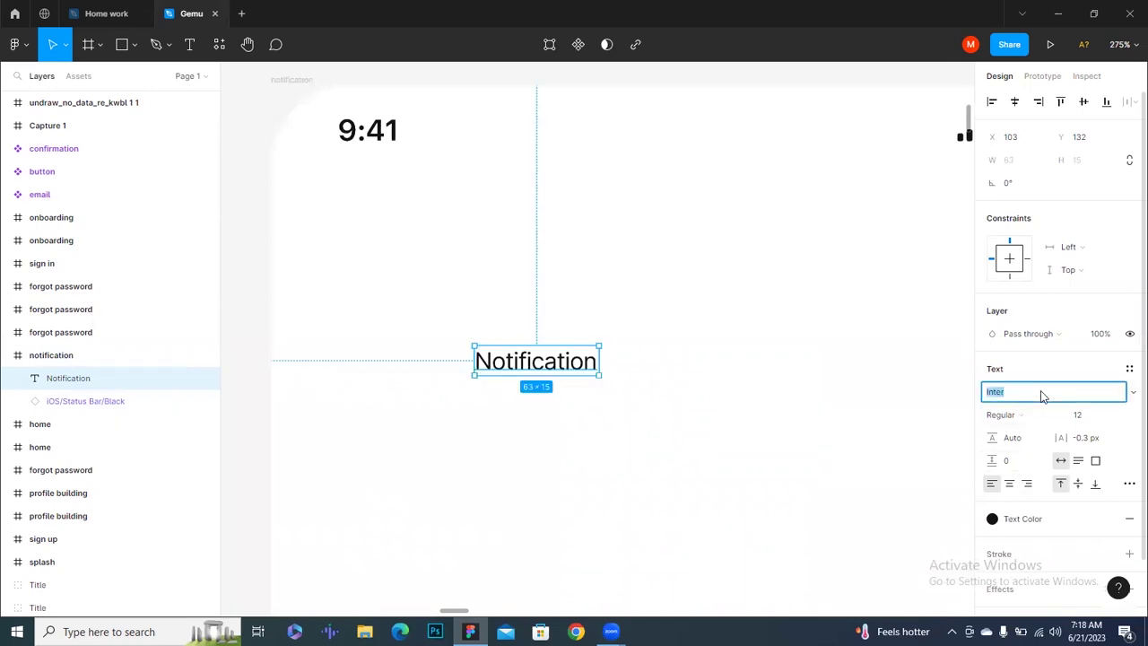
pyautogui.write('Montserrat')
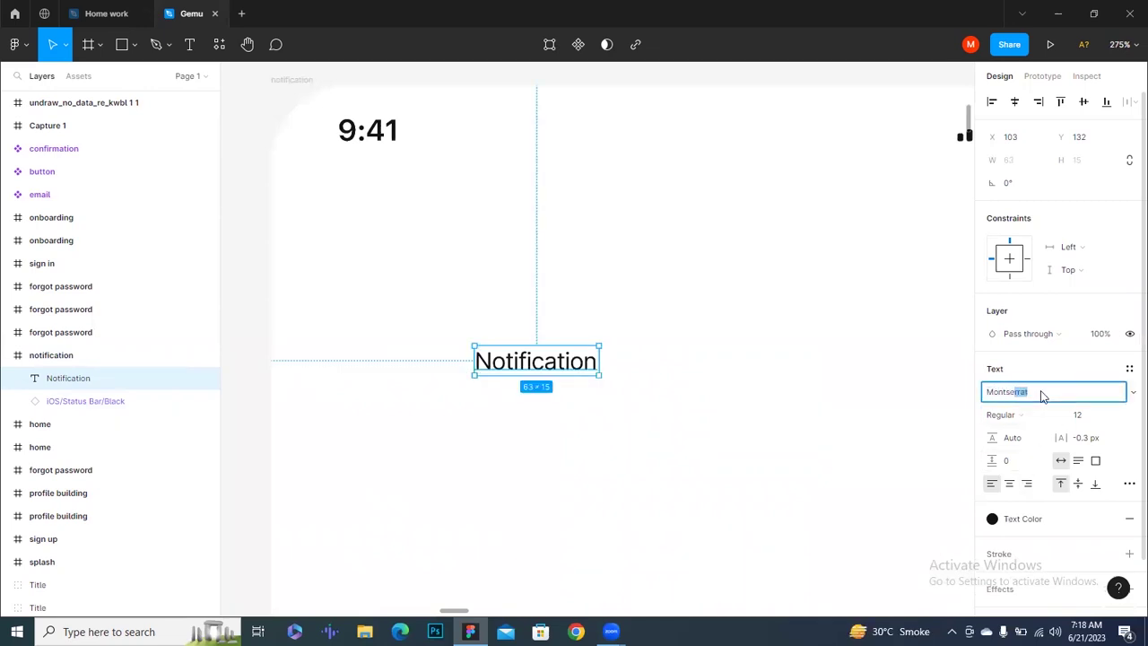
pyautogui.press('Return')
pyautogui.click(1041, 410)
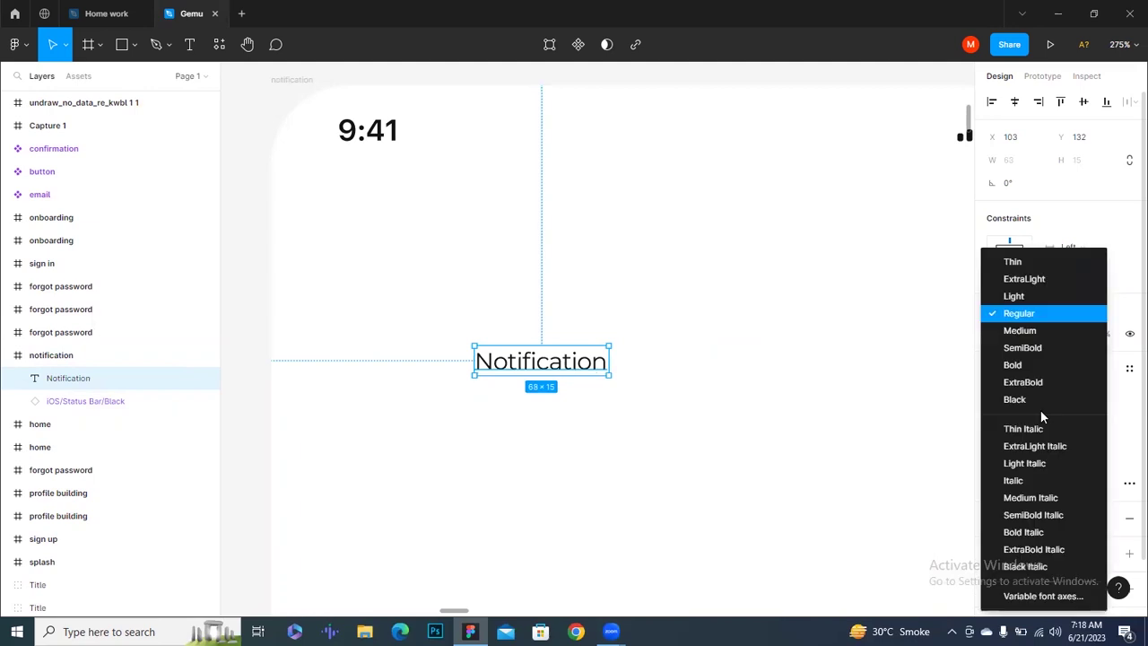
pyautogui.click(1038, 350)
pyautogui.click(1091, 413)
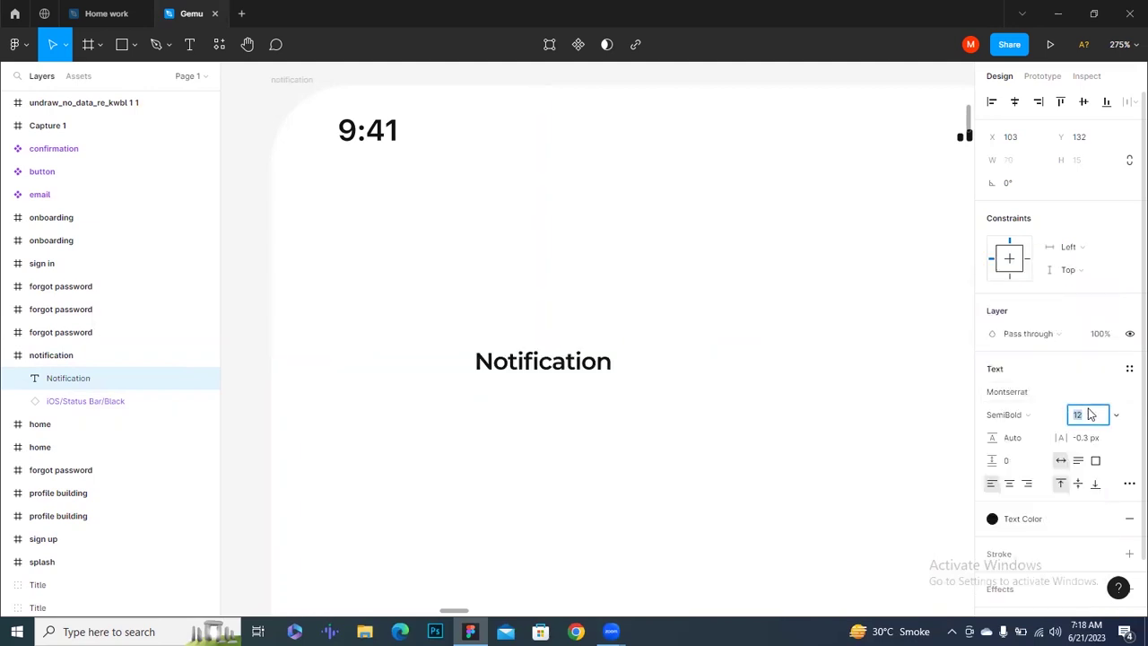
pyautogui.press('Up')
pyautogui.press('Up')
pyautogui.press('Up')
pyautogui.press('Up')
pyautogui.press('Up')
pyautogui.press('Up')
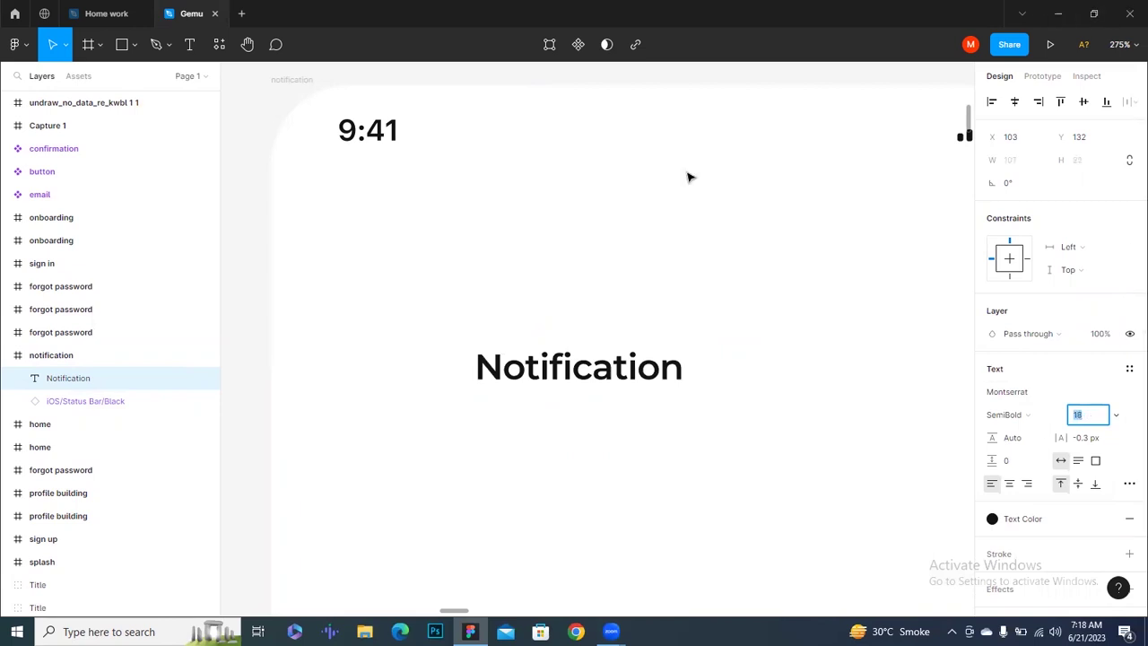
# Move the Notification heading to the top left, just below the status bar
pyautogui.click(689, 178)
pyautogui.click(717, 269)
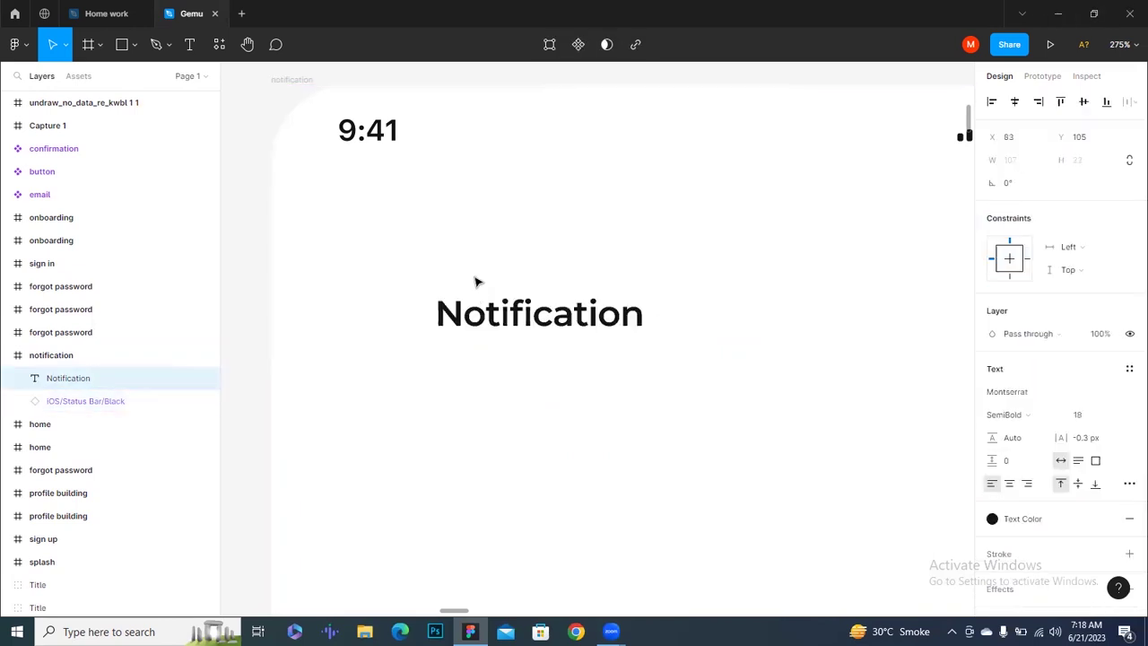
pyautogui.moveTo(535, 378); pyautogui.dragTo(468, 258)
pyautogui.click(571, 335)
pyautogui.scroll(-3, 571, 335)
pyautogui.moveTo(541, 216); pyautogui.dragTo(534, 208)
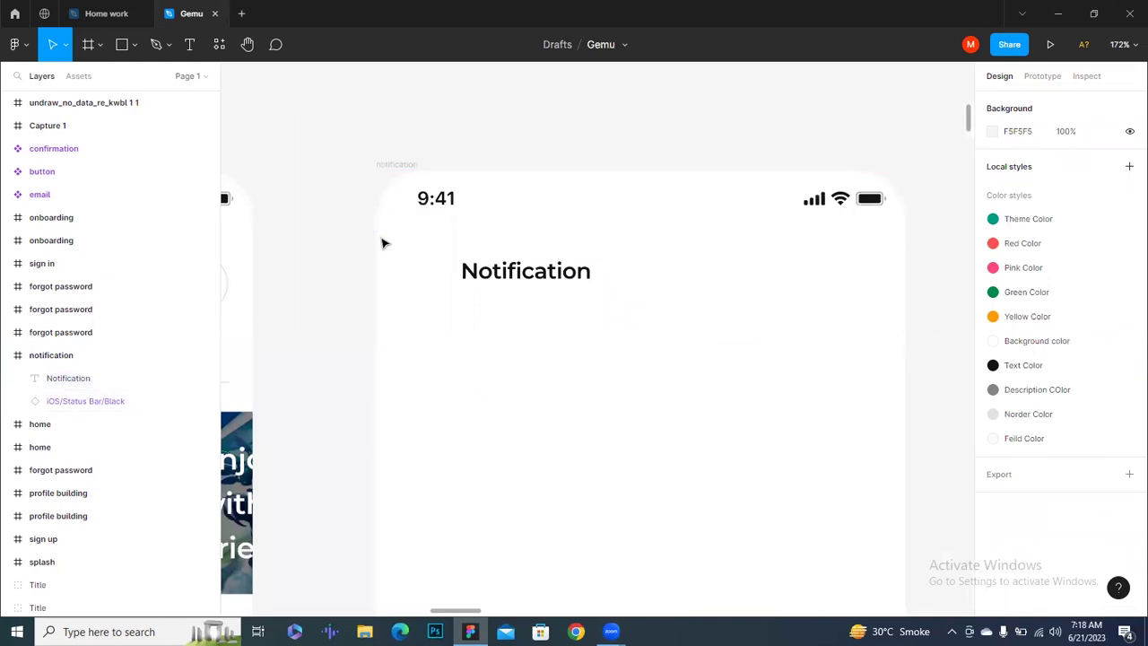
pyautogui.scroll(-5, 558, 290)
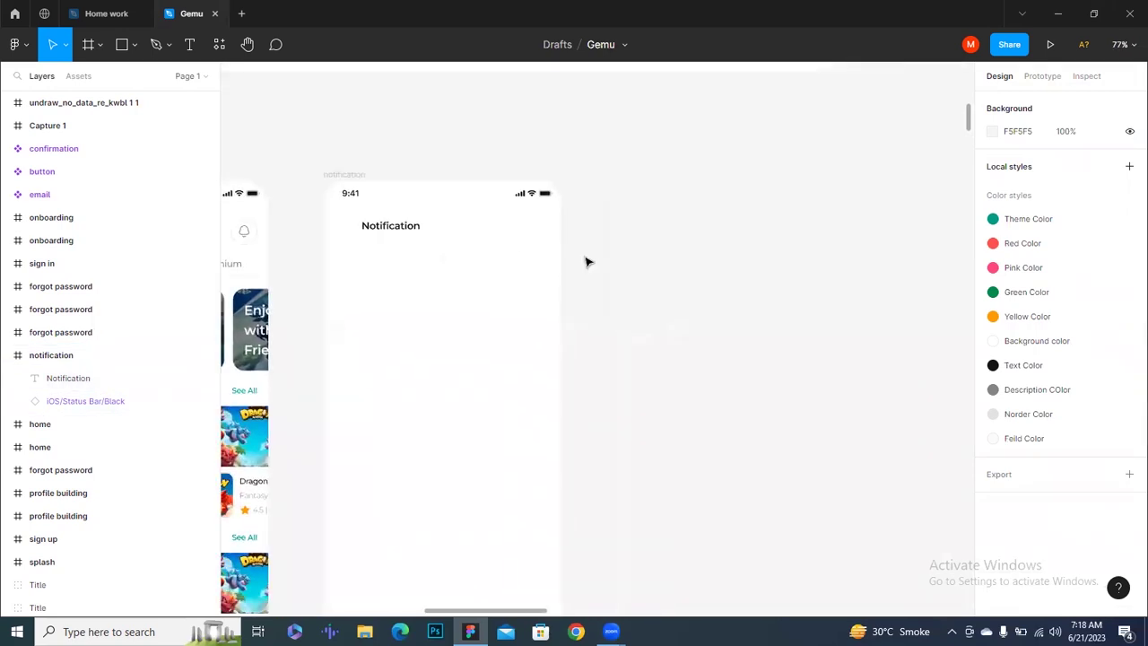
# Launch Iconify, search 'arrow' and insert the ph:arrow-down icon into the notification frame
pyautogui.rightClick(594, 235)
pyautogui.moveTo(663, 345)
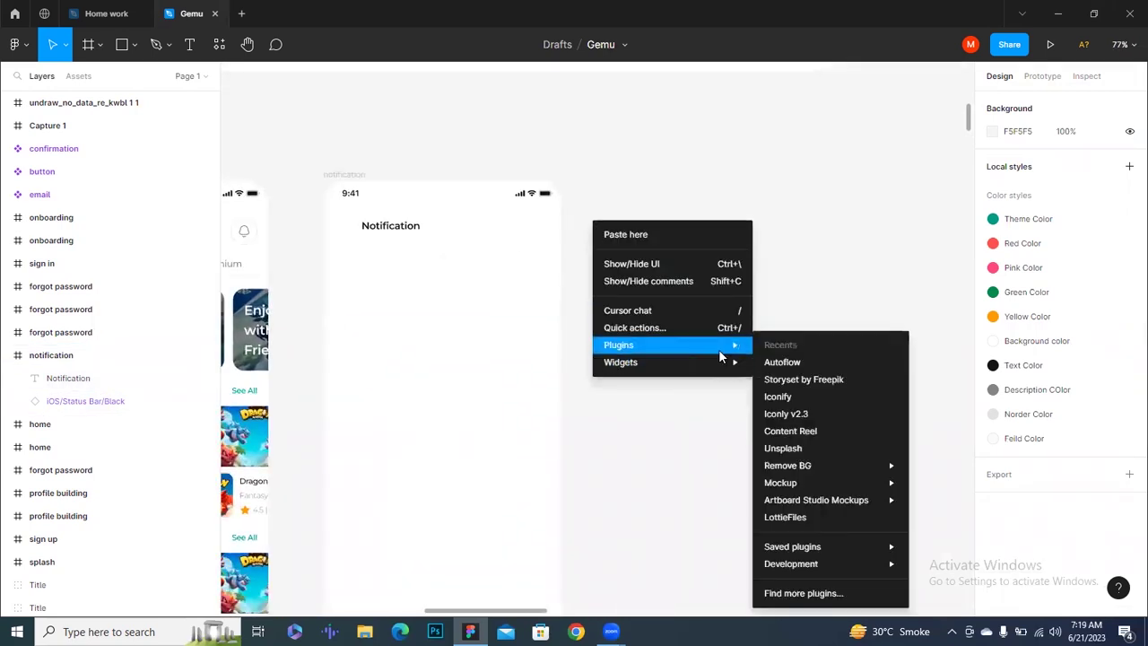
pyautogui.click(796, 398)
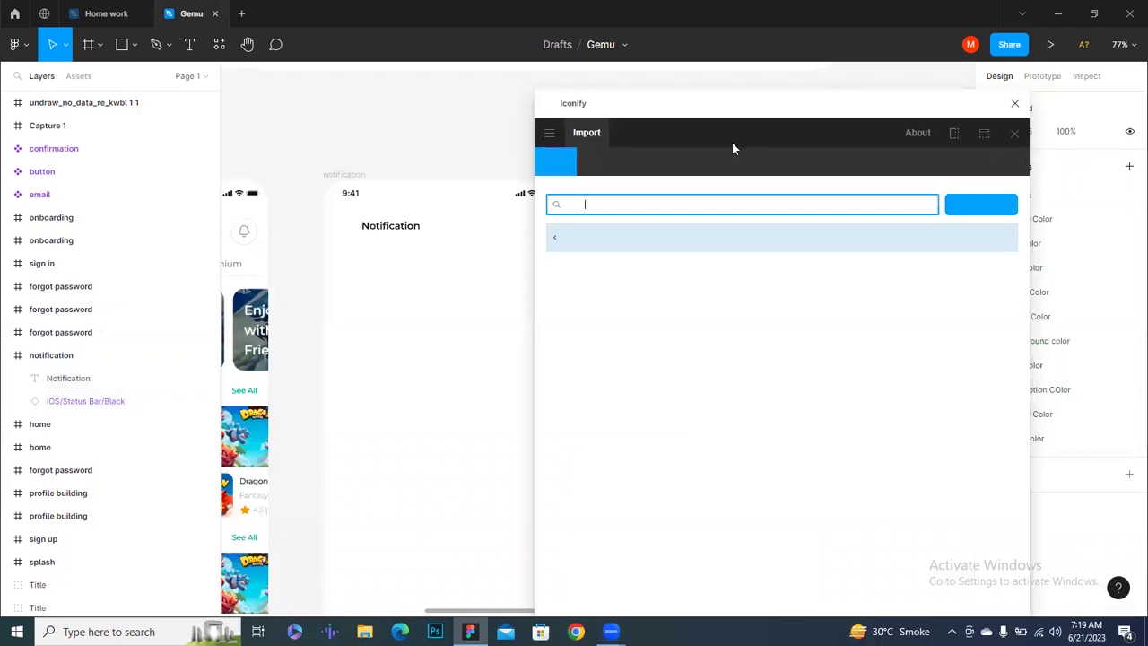
pyautogui.scroll(-5, 780, 358)
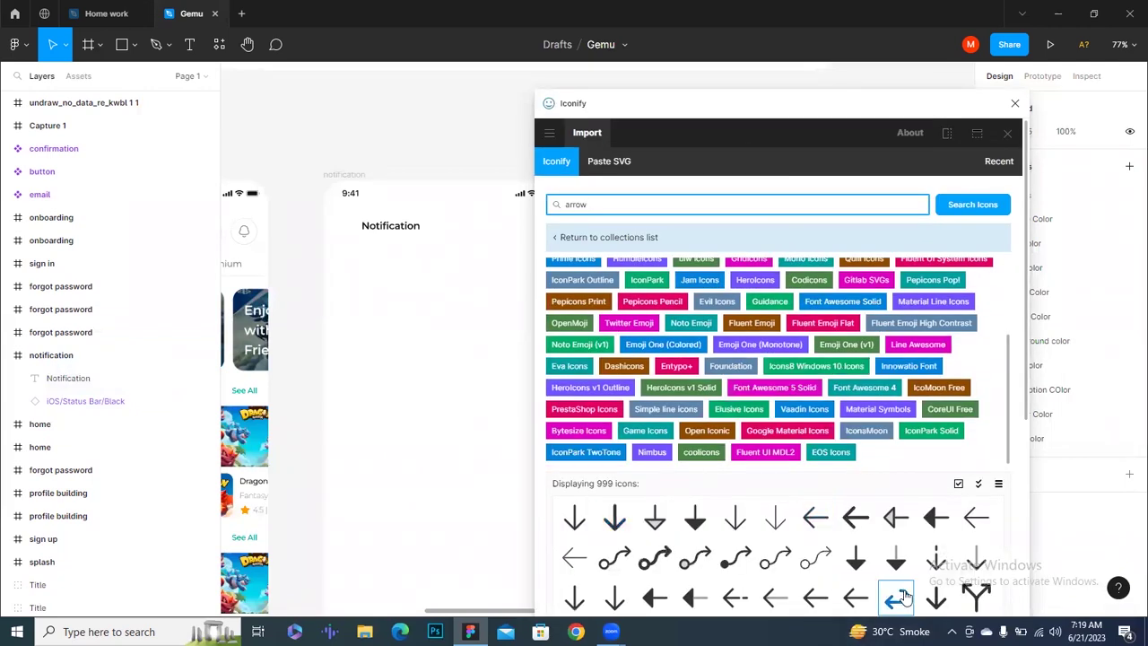
pyautogui.scroll(-1, 901, 581)
pyautogui.scroll(-1, 901, 581)
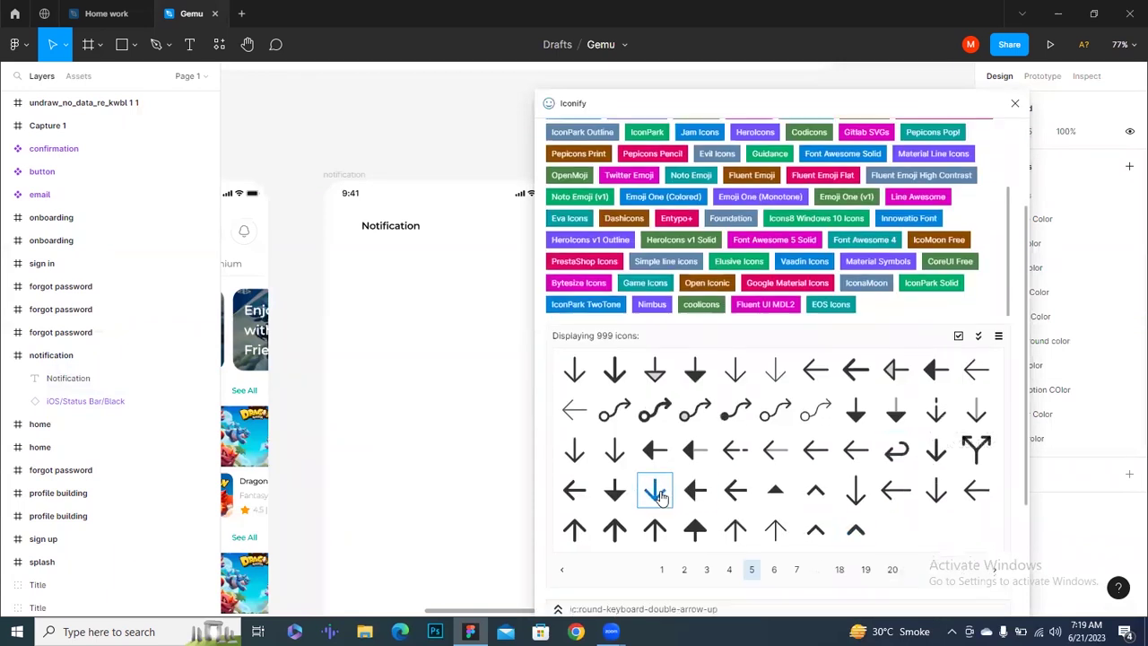
pyautogui.scroll(-1, 678, 488)
pyautogui.moveTo(574, 303)
pyautogui.mouseDown()
pyautogui.moveTo(464, 311)
pyautogui.moveTo(704, 285)
pyautogui.mouseUp()
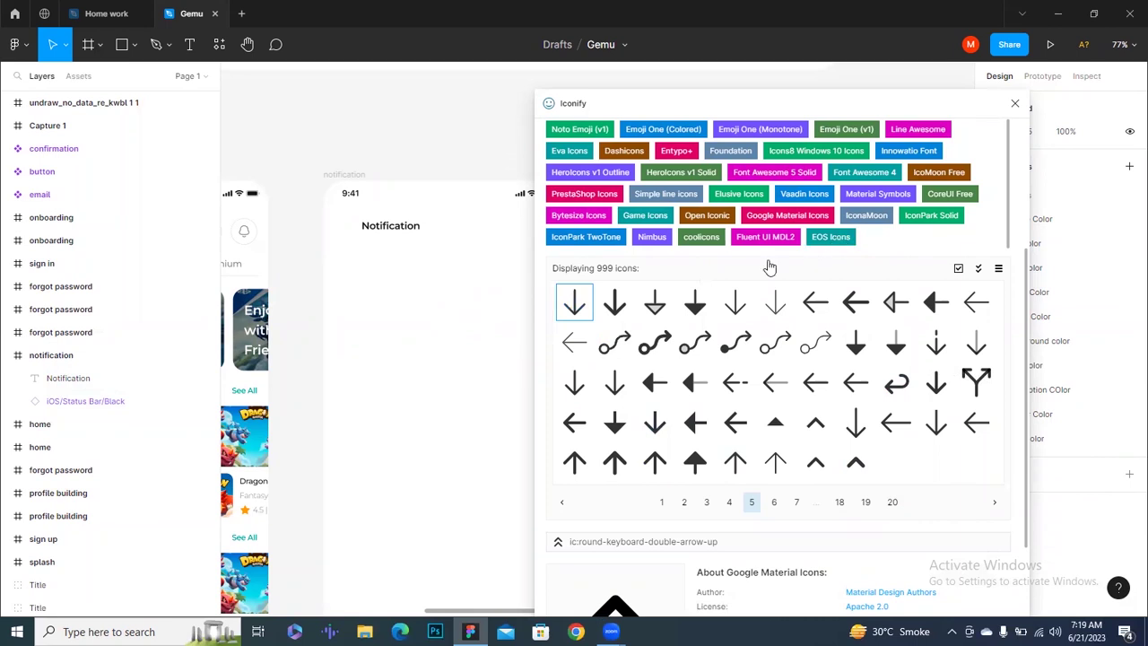
pyautogui.click(1014, 103)
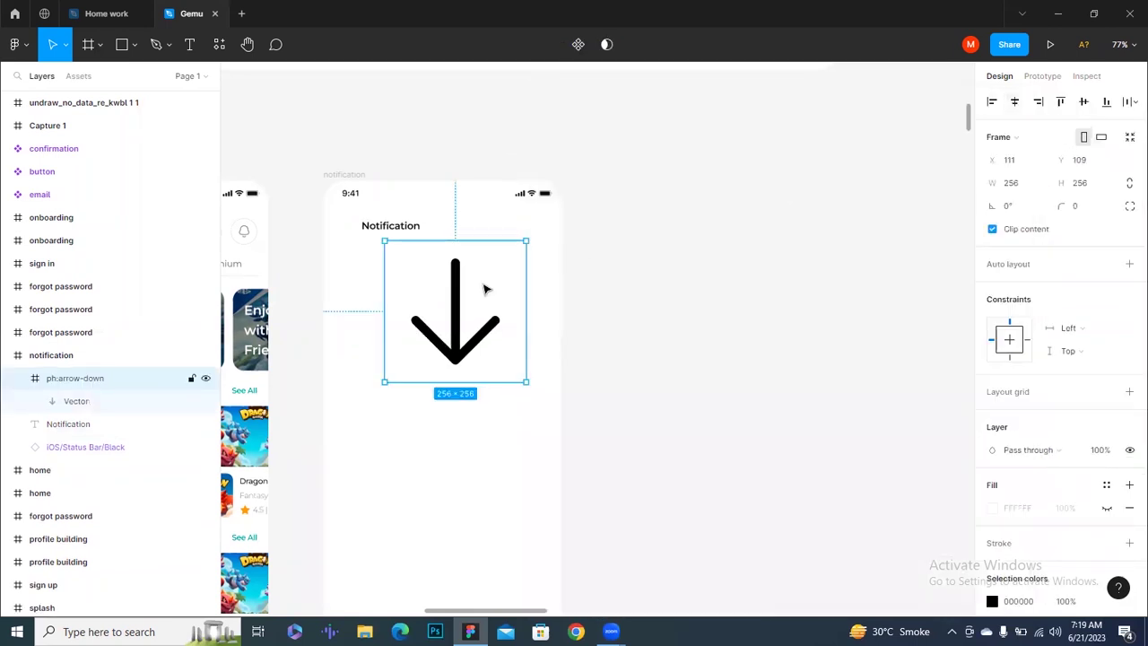
# Rotate the arrow -90° to point left and resize it to 24×24
pyautogui.moveTo(529, 387)
pyautogui.mouseDown()
pyautogui.moveTo(456, 418)
pyautogui.moveTo(382, 371)
pyautogui.mouseUp()
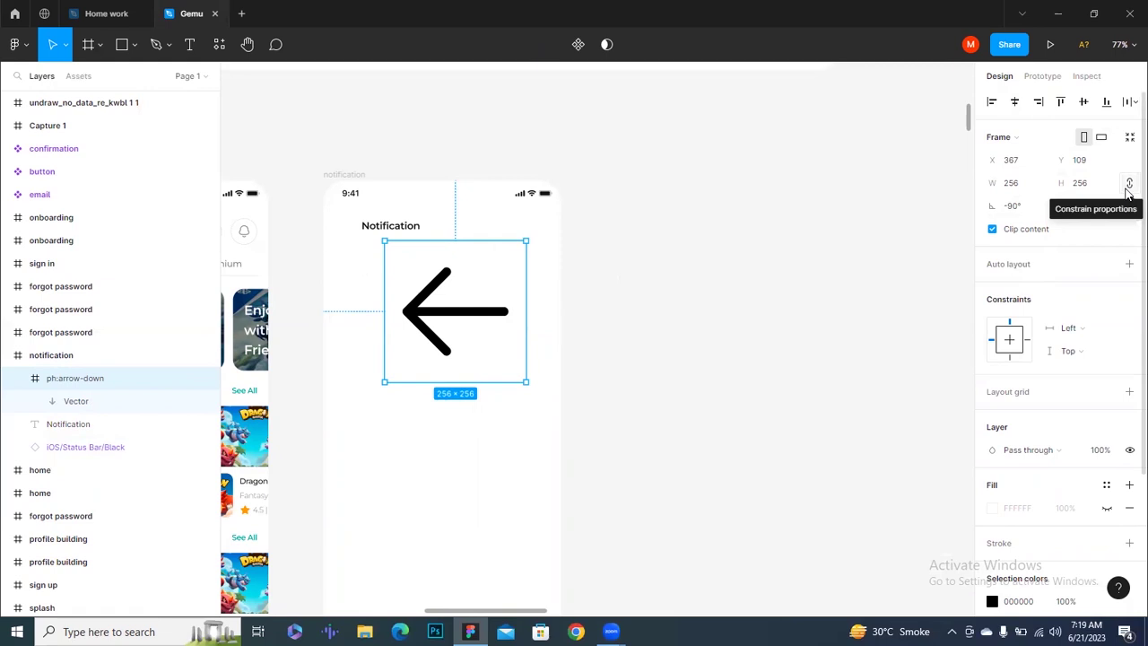
pyautogui.click(1087, 190)
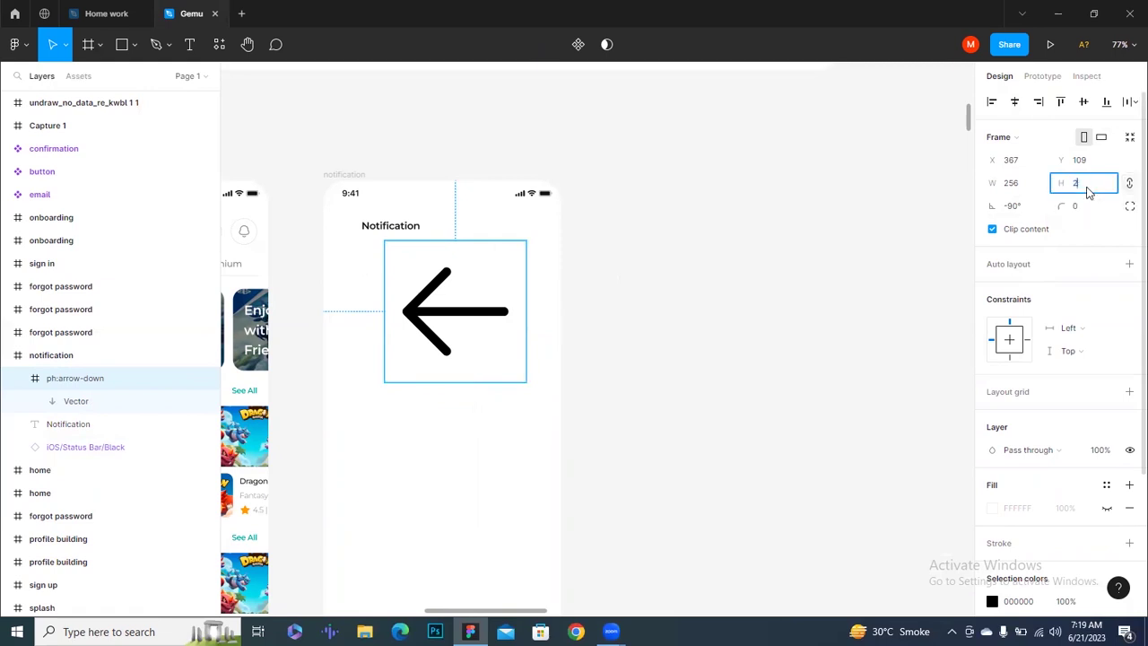
pyautogui.write('4')
pyautogui.press('Return')
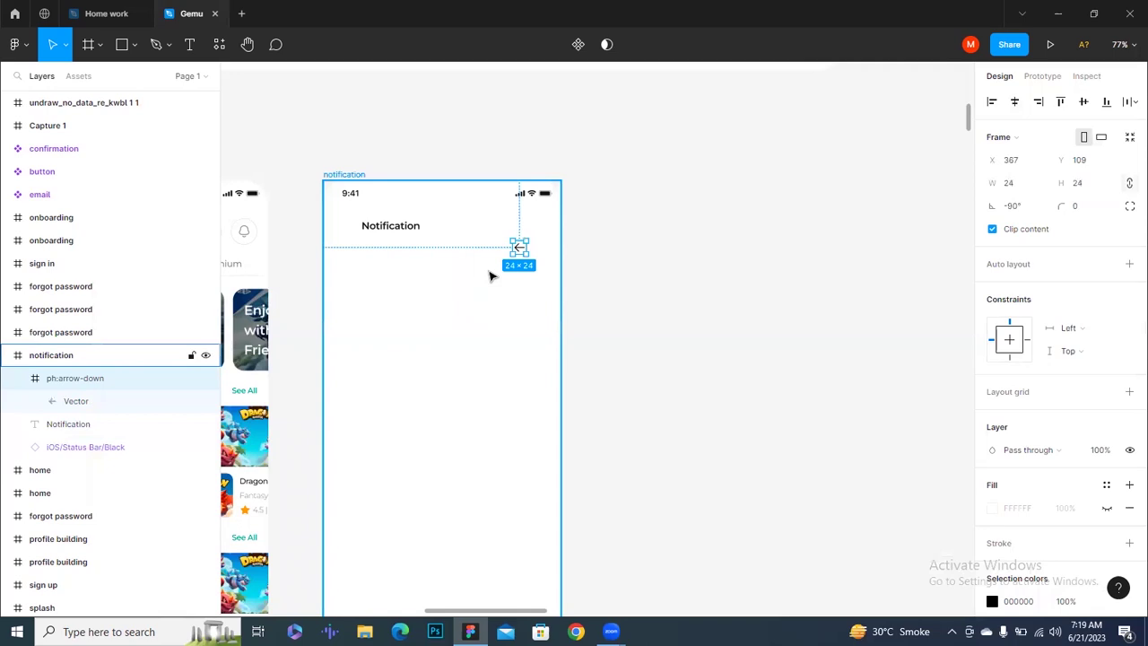
pyautogui.scroll(3, 491, 275)
pyautogui.scroll(-3, 1028, 440)
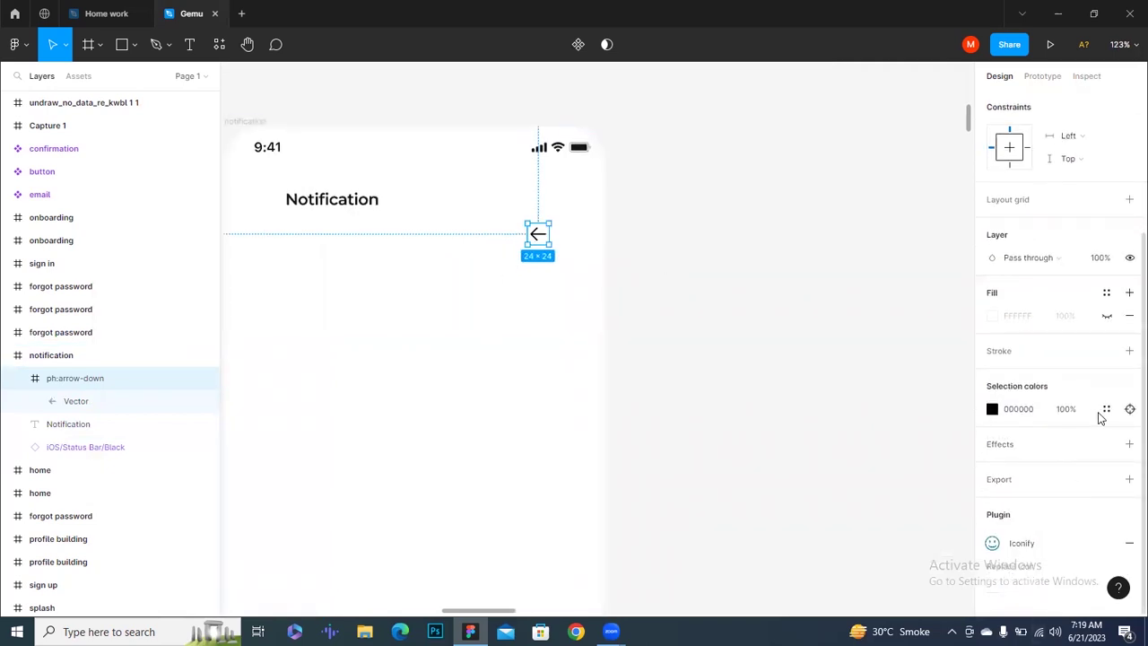
# Apply the Text Color style to the arrow and place it left of the Notification title
pyautogui.click(1107, 411)
pyautogui.click(840, 496)
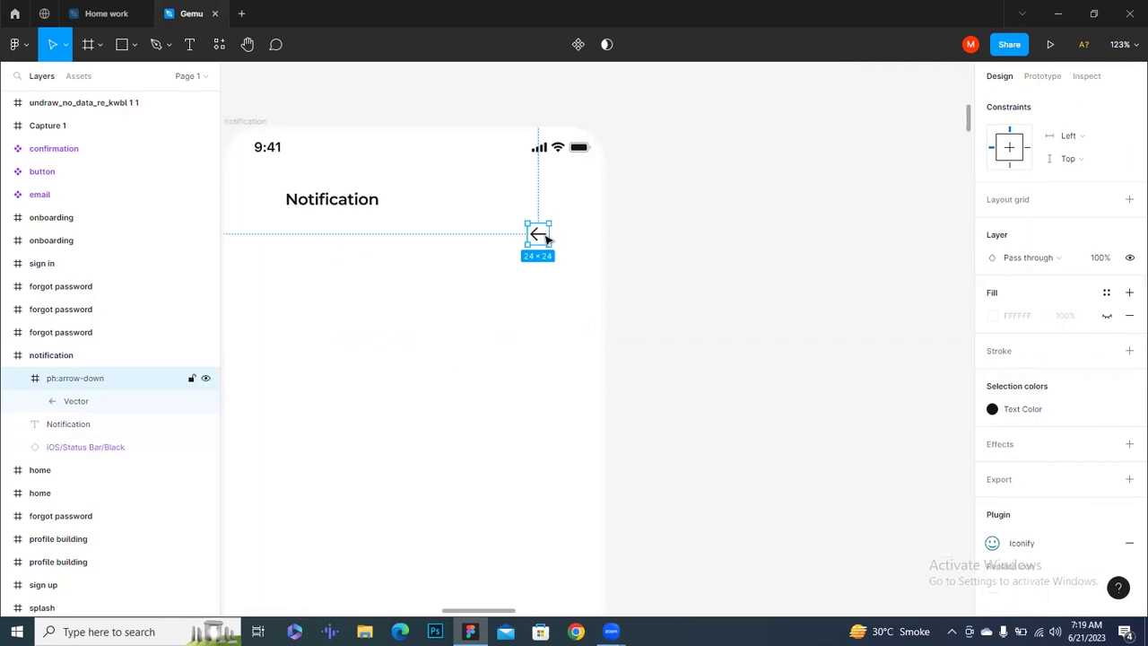
pyautogui.moveTo(546, 237)
pyautogui.mouseDown()
pyautogui.moveTo(262, 202)
pyautogui.moveTo(422, 268)
pyautogui.mouseUp()
pyautogui.scroll(5, 272, 206)
pyautogui.keyDown('shift'); pyautogui.click(493, 235); pyautogui.keyUp('shift')
pyautogui.scroll(3, 1116, 156)
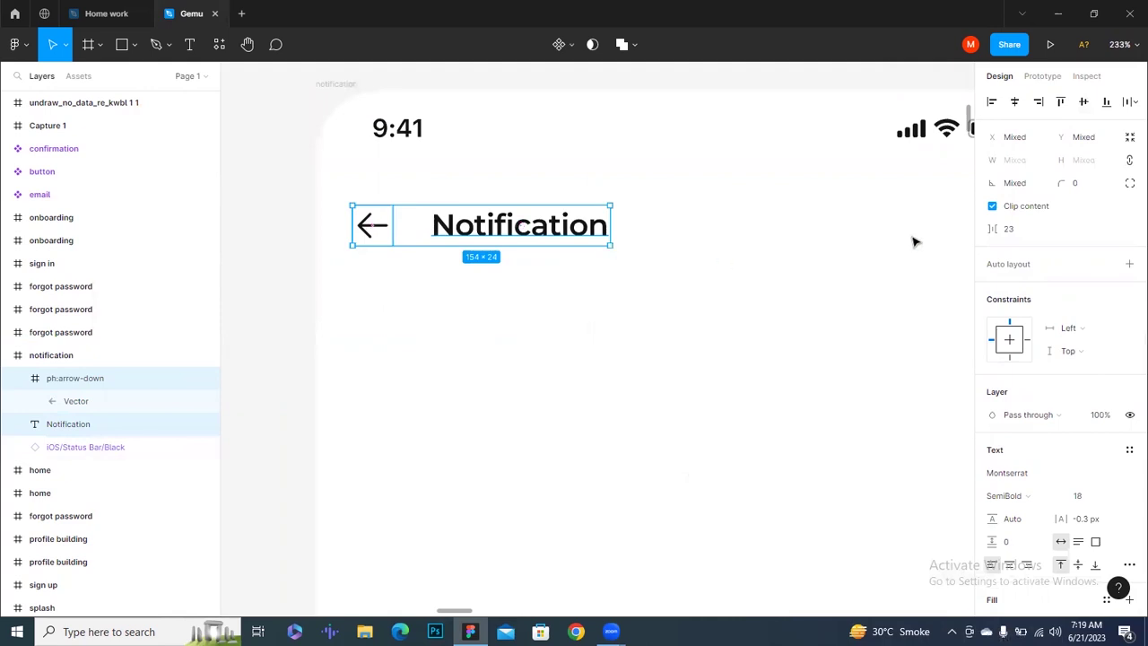
# Set the gap between the back arrow and the Notification title to 16
pyautogui.click(1028, 237)
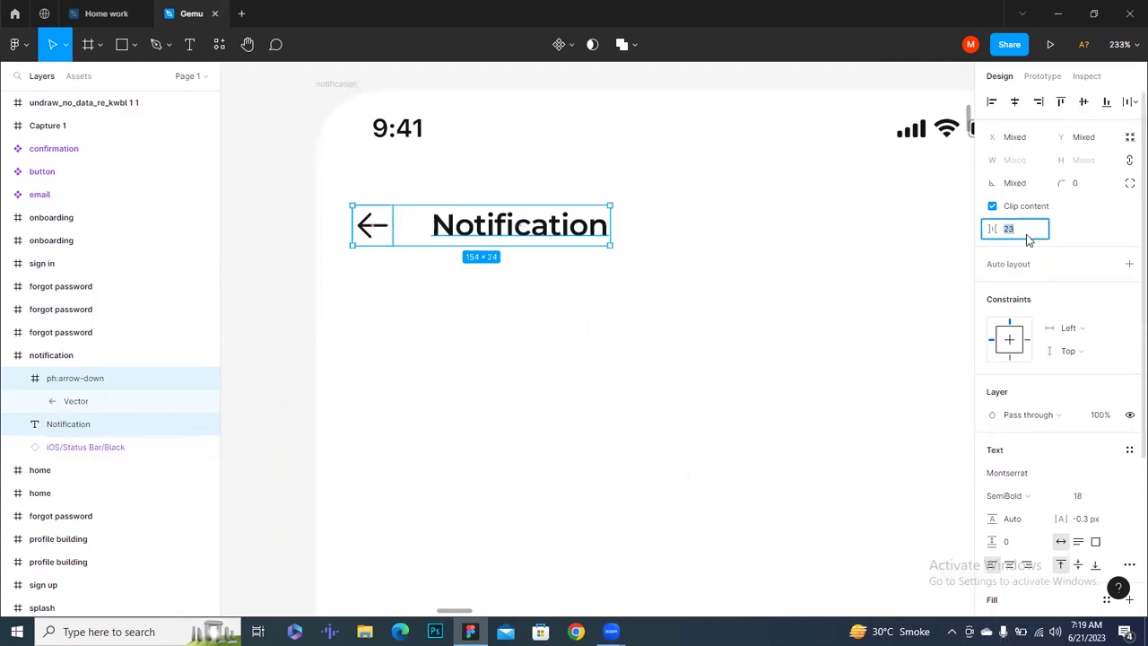
pyautogui.press('Down')
pyautogui.press('Down')
pyautogui.press('Down')
pyautogui.press('Down')
pyautogui.press('Down')
pyautogui.press('Down')
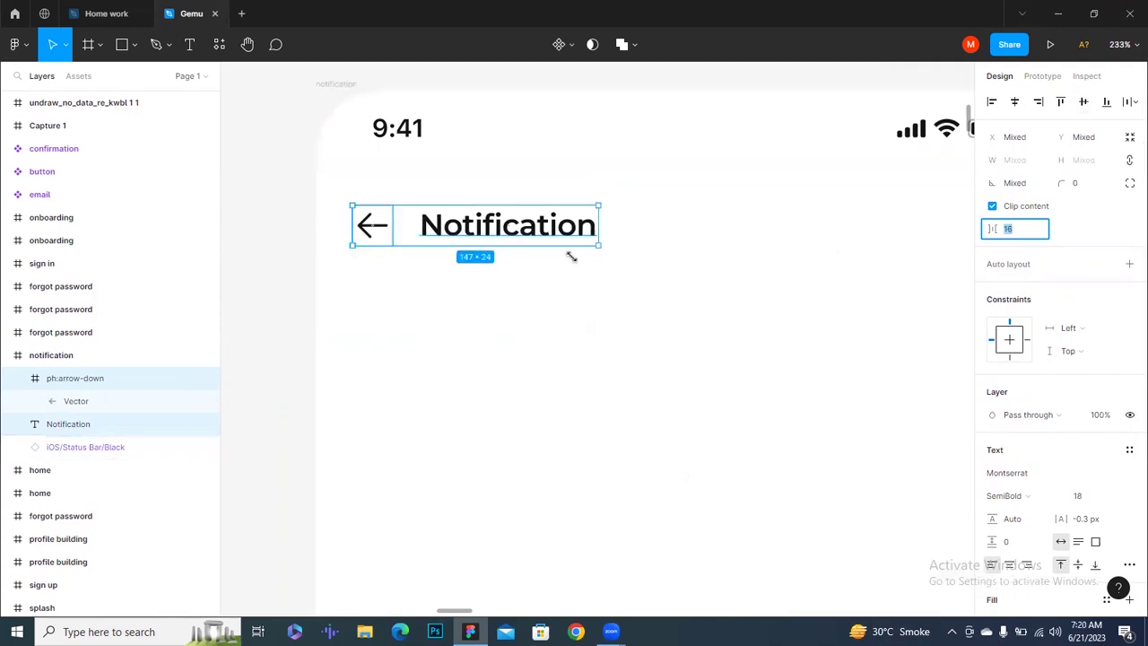
pyautogui.click(489, 290)
pyautogui.click(492, 250)
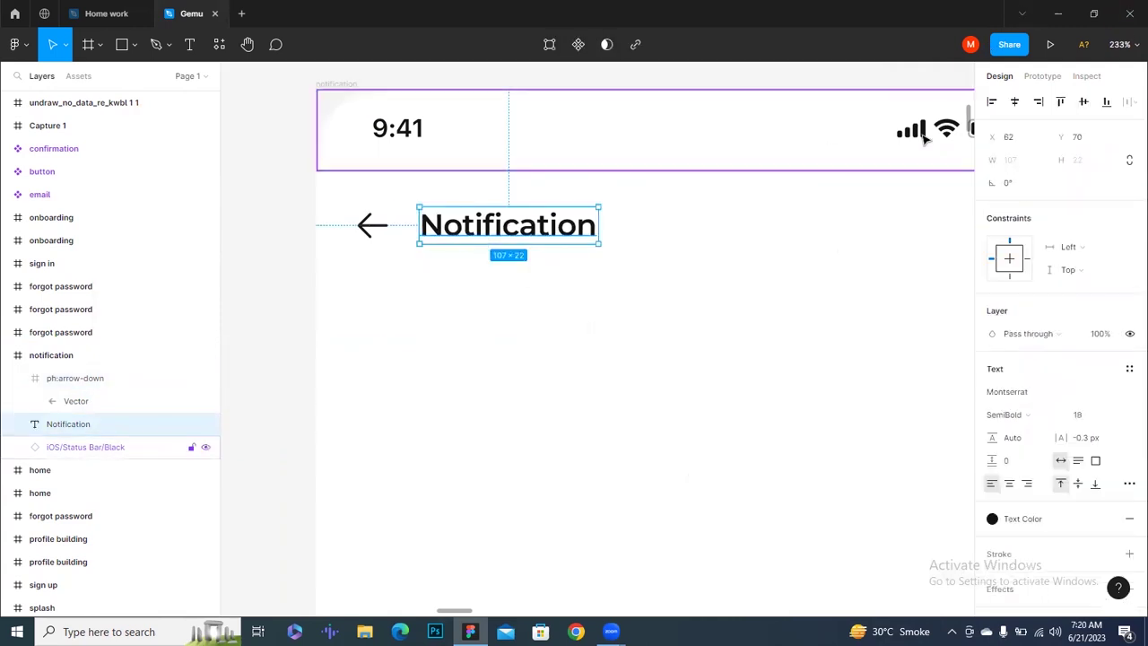
pyautogui.click(1014, 102)
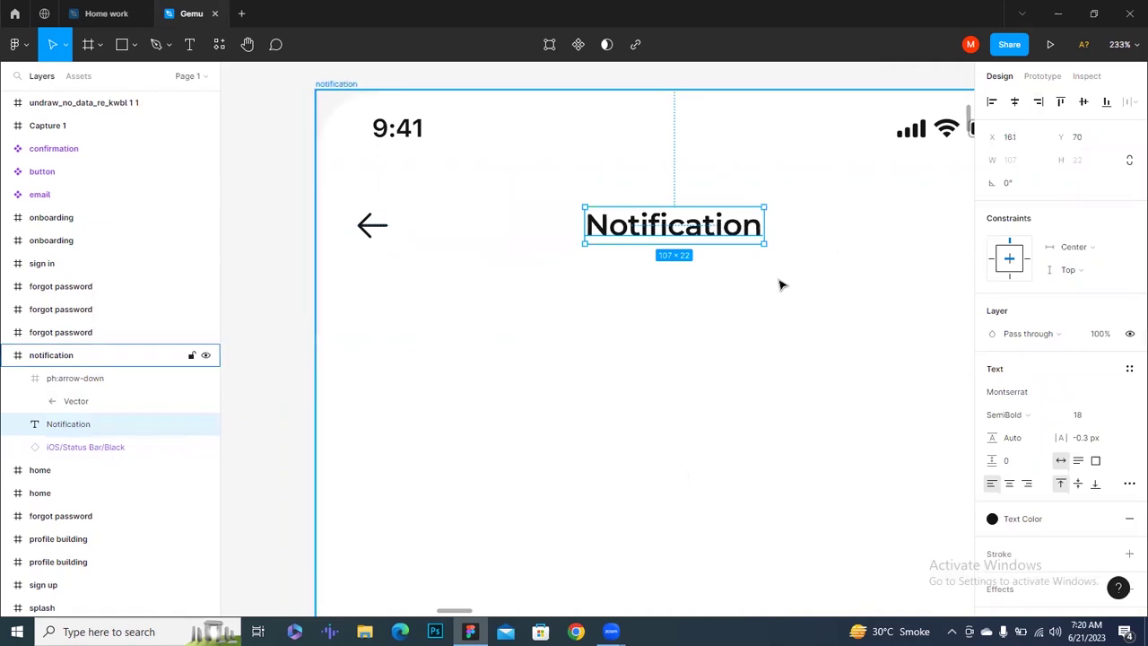
pyautogui.hotkey('ctrl', 'z')
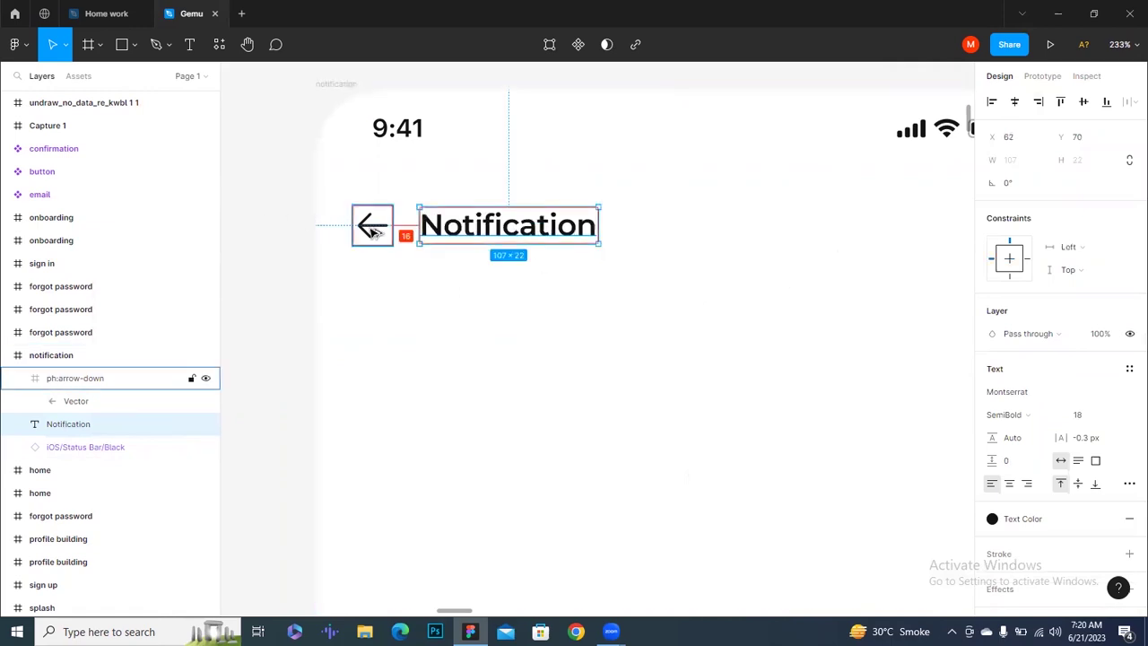
# Nudge the arrow and title 2 px left and up, then group them as Group 56
pyautogui.keyDown('shift'); pyautogui.click(373, 230); pyautogui.keyUp('shift')
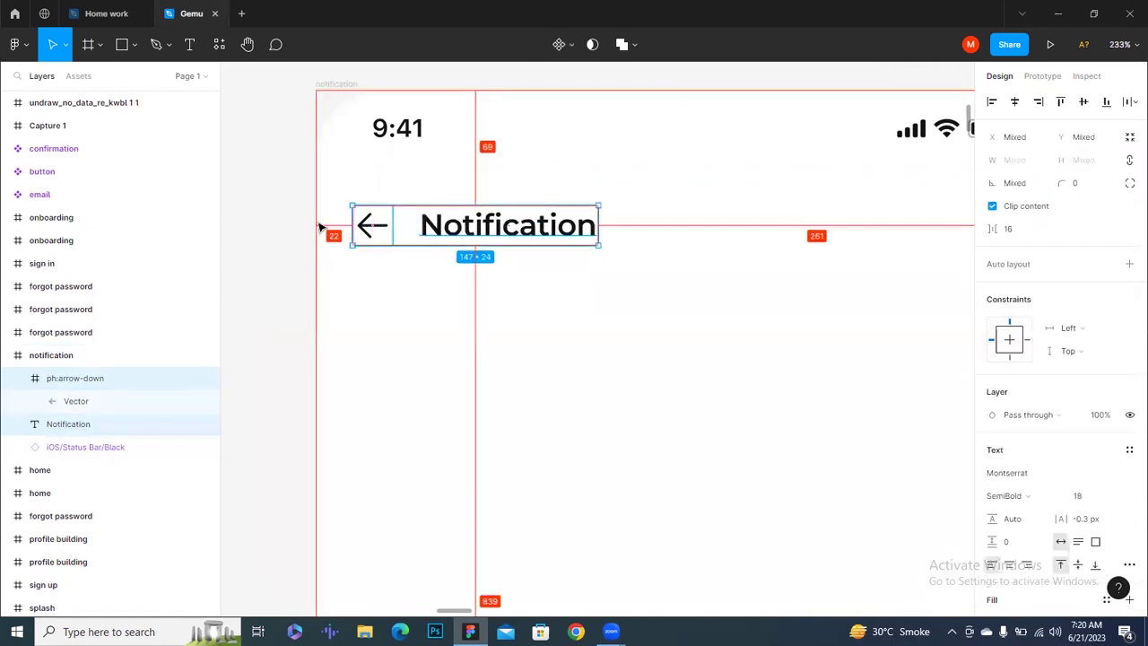
pyautogui.press('Left')
pyautogui.press('Left')
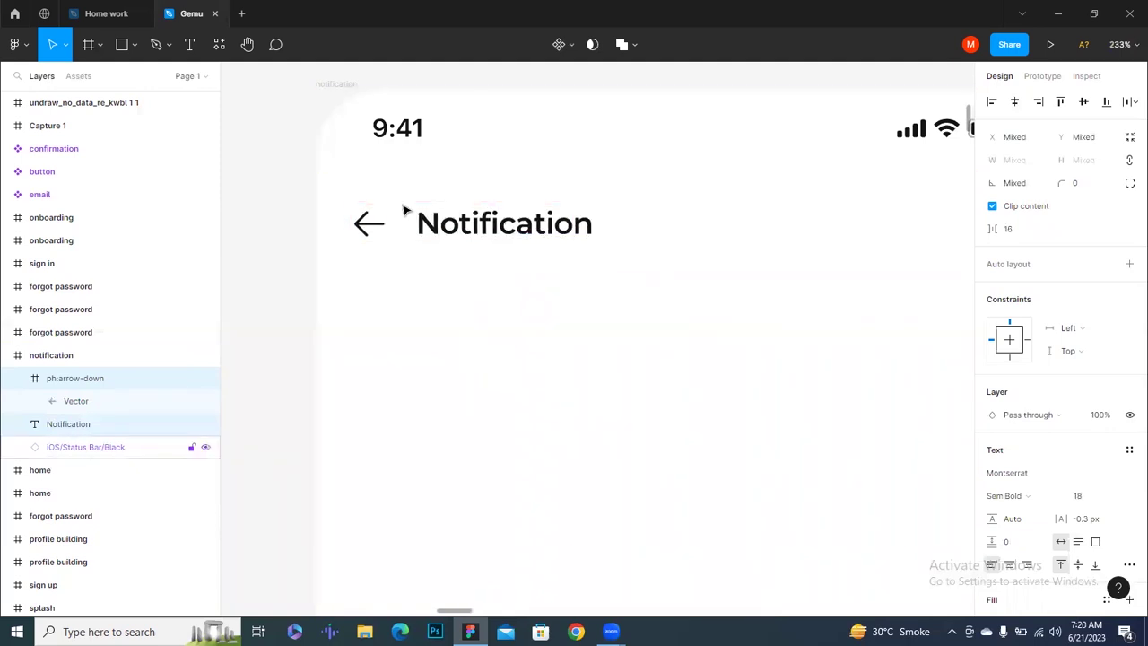
pyautogui.press('Up')
pyautogui.press('Up')
pyautogui.hotkey('ctrl', 'g')
pyautogui.click(461, 331)
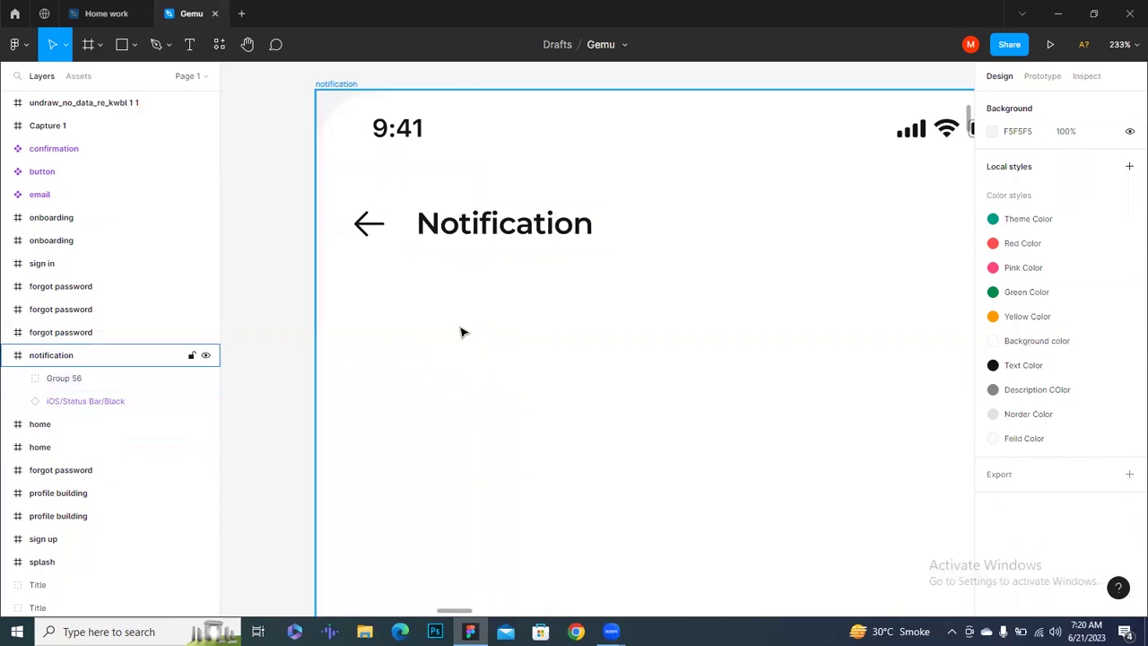
pyautogui.scroll(-3, 461, 331)
pyautogui.moveTo(469, 341); pyautogui.dragTo(450, 268)
# Drag the 191×184 undraw_no_data clipboard illustration over toward the notification screen
pyautogui.scroll(-2, 458, 290)
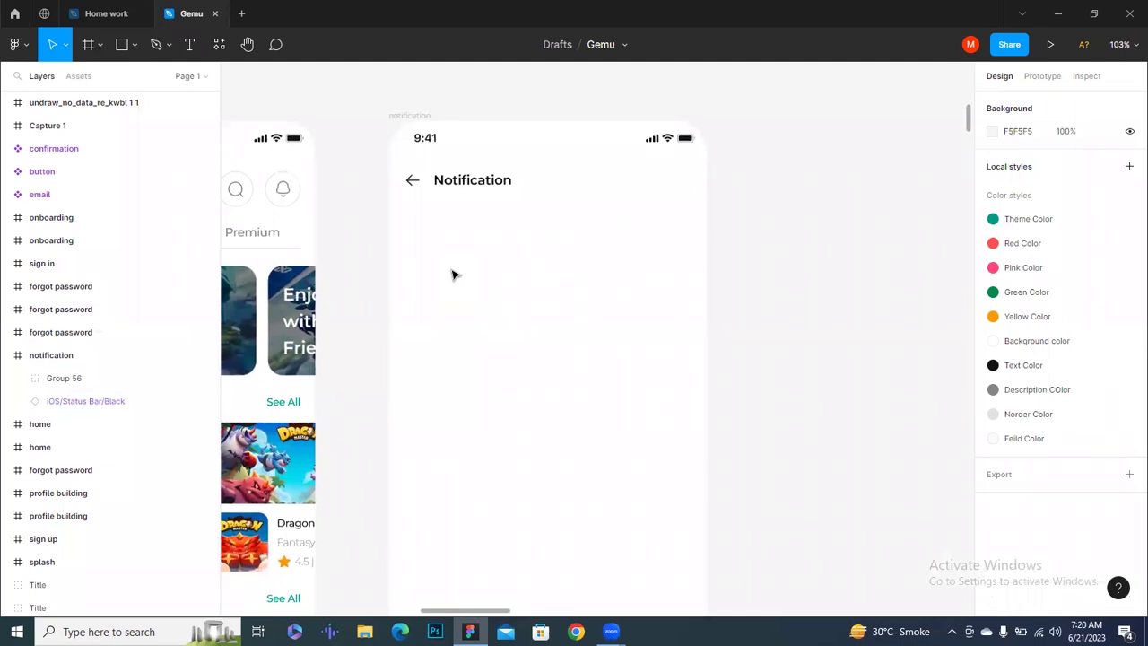
pyautogui.scroll(-5, 443, 274)
pyautogui.scroll(-3, 442, 275)
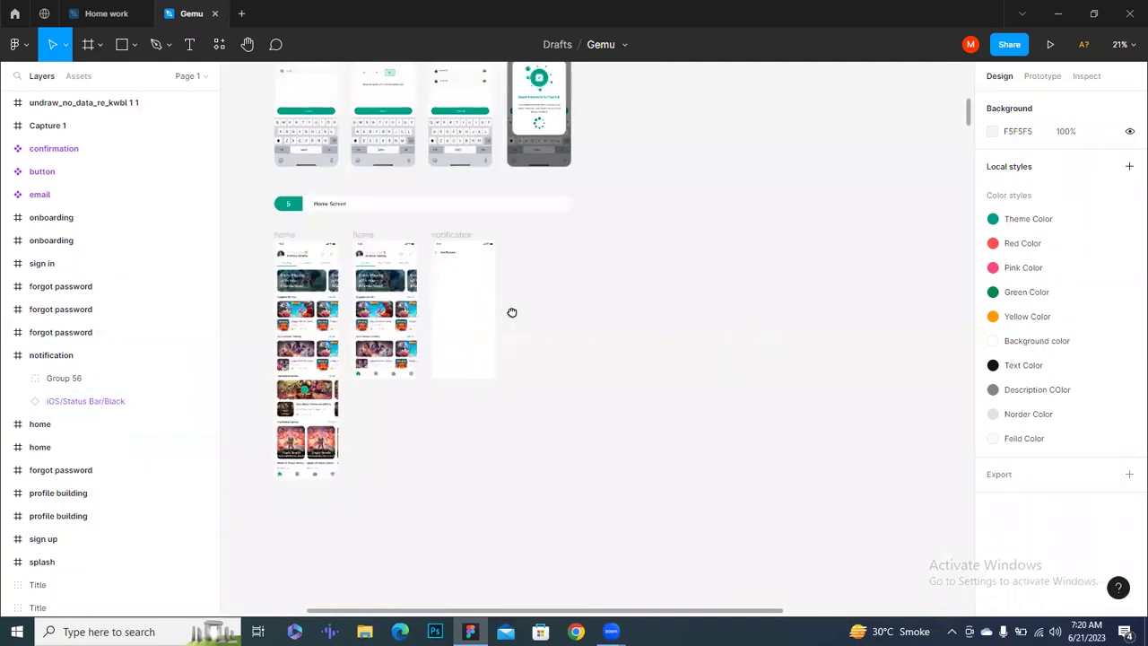
pyautogui.moveTo(511, 312); pyautogui.dragTo(621, 283)
pyautogui.moveTo(302, 247); pyautogui.dragTo(619, 251)
# Move the illustration into the notification frame and centre it horizontally and vertically
pyautogui.scroll(4, 618, 252)
pyautogui.scroll(1, 617, 254)
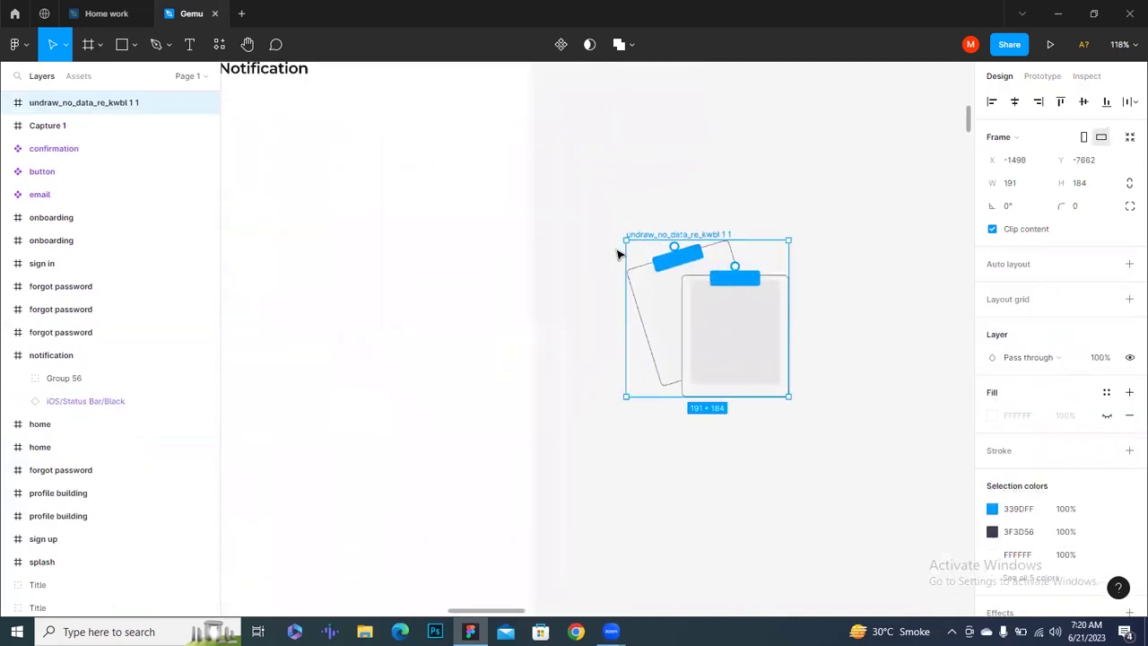
pyautogui.scroll(1, 616, 252)
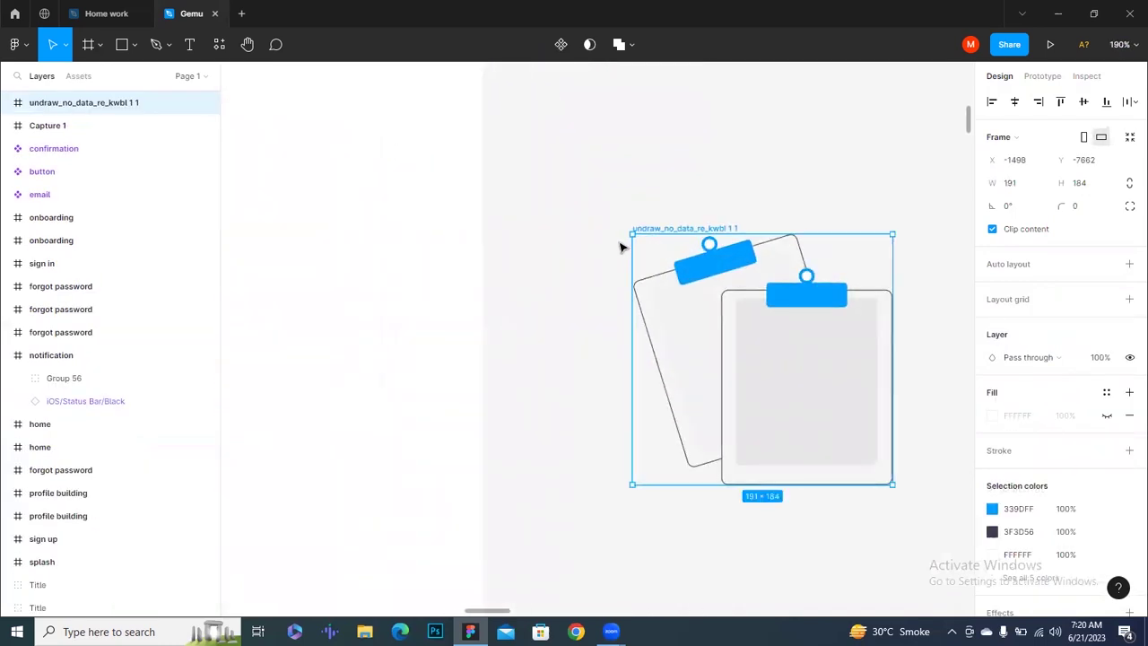
pyautogui.scroll(-2, 619, 237)
pyautogui.moveTo(657, 235); pyautogui.dragTo(407, 252)
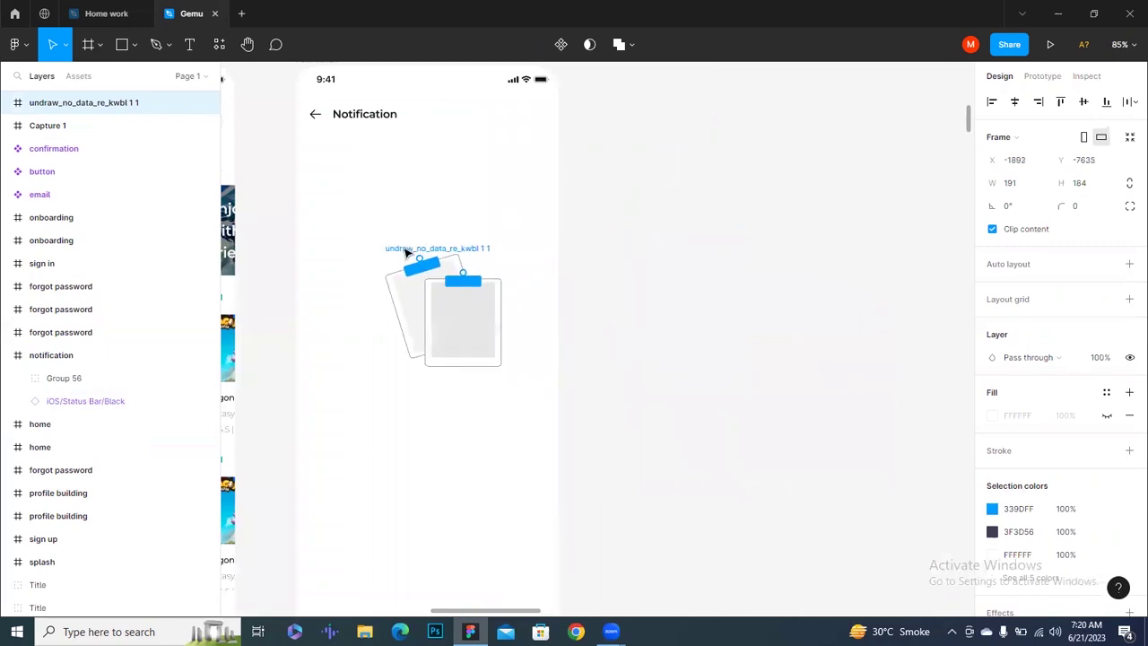
pyautogui.click(1013, 103)
pyautogui.click(1083, 102)
# Recolour the illustration's 339DFF blue accents to the Theme Color style
pyautogui.scroll(-3, 1048, 314)
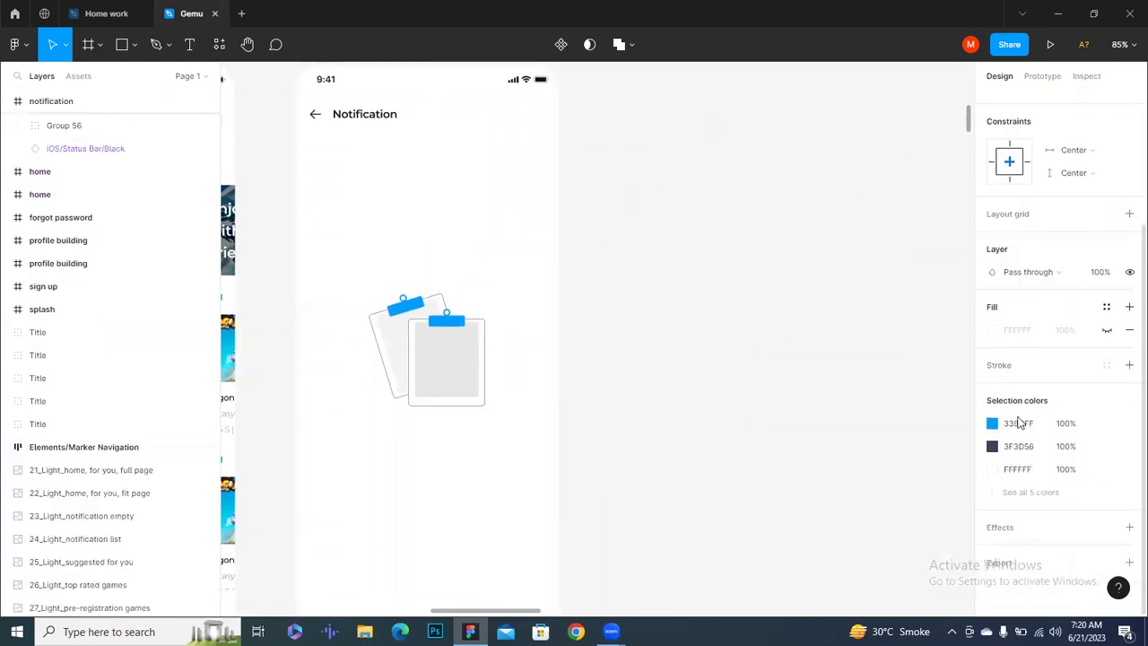
pyautogui.click(1108, 423)
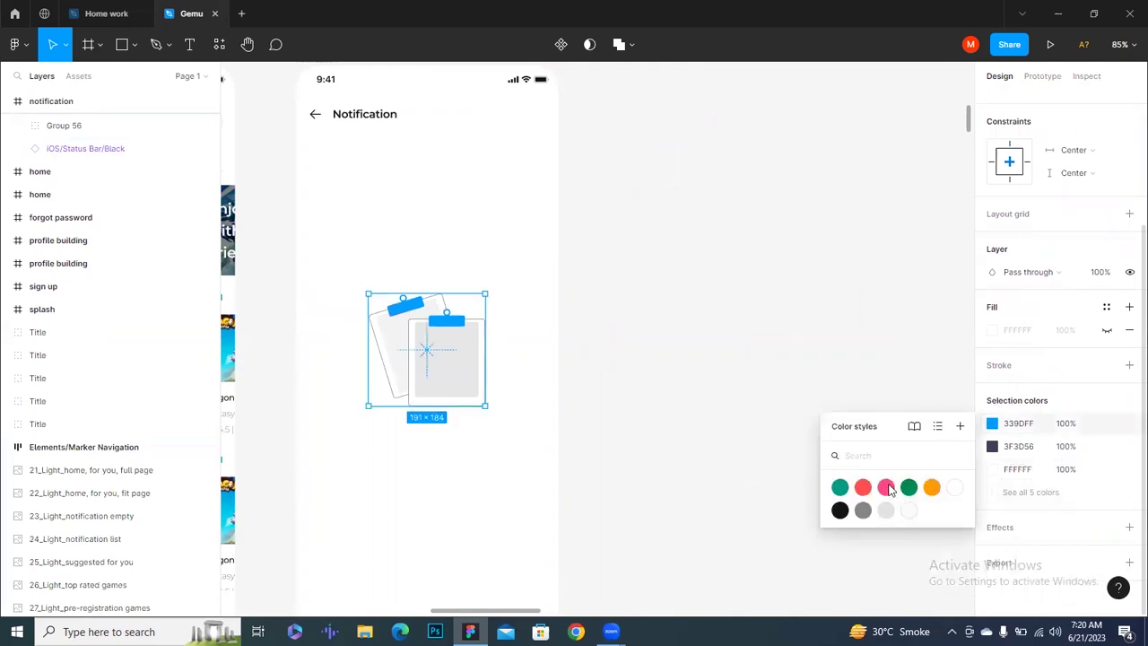
pyautogui.click(839, 487)
pyautogui.click(723, 397)
pyautogui.scroll(3, 648, 313)
pyautogui.scroll(2, 781, 236)
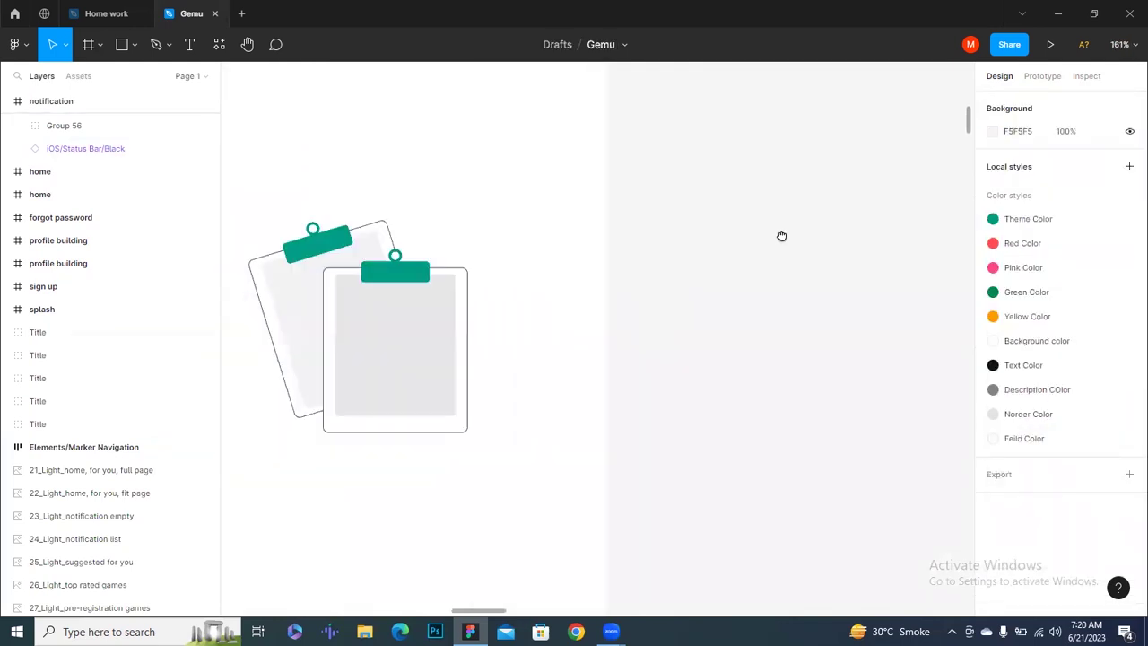
pyautogui.scroll(-3, 769, 250)
# Check the centred illustration's placement at X 119, Y 374 below the header
pyautogui.click(600, 358)
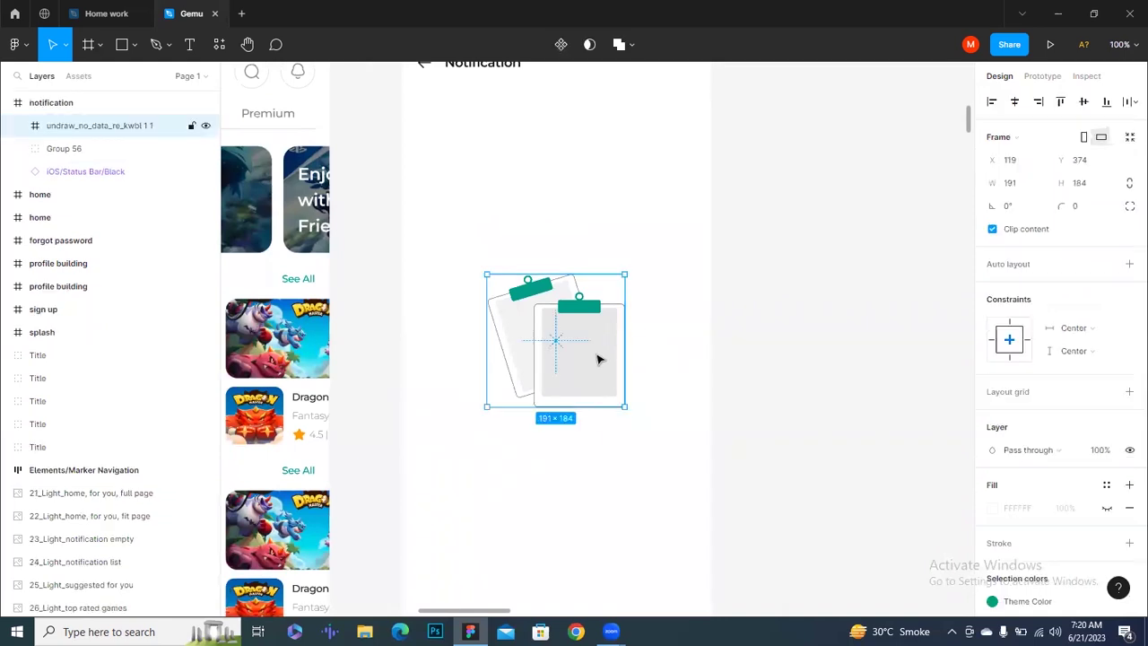
pyautogui.scroll(1, 609, 360)
pyautogui.scroll(-1, 659, 320)
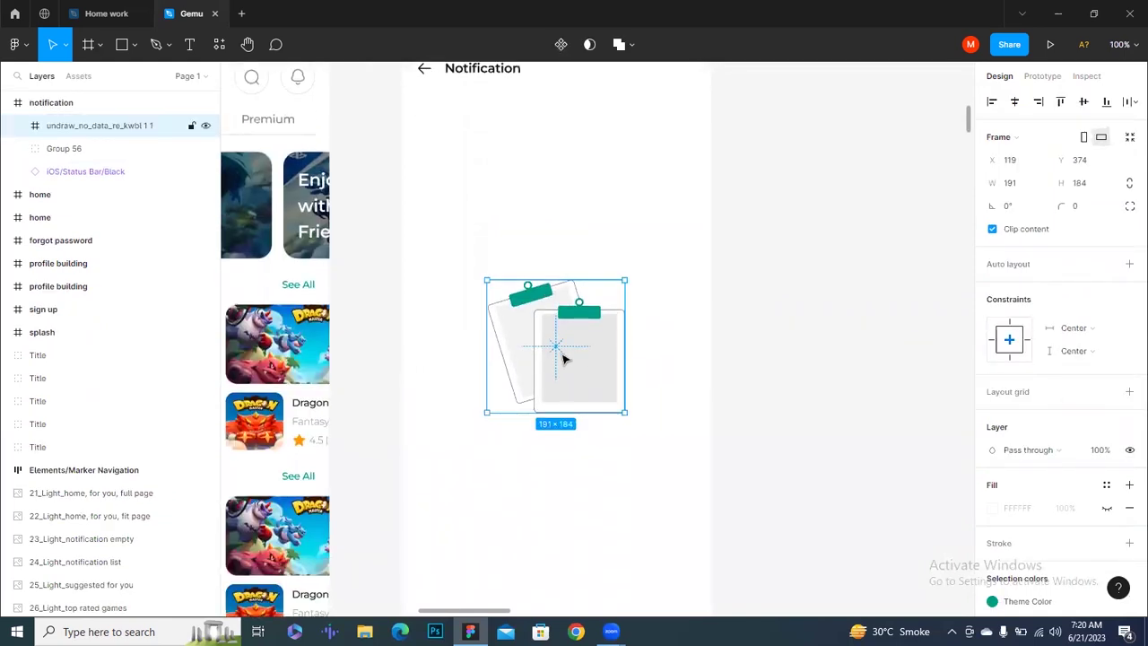
pyautogui.click(743, 296)
pyautogui.moveTo(723, 304); pyautogui.dragTo(703, 366)
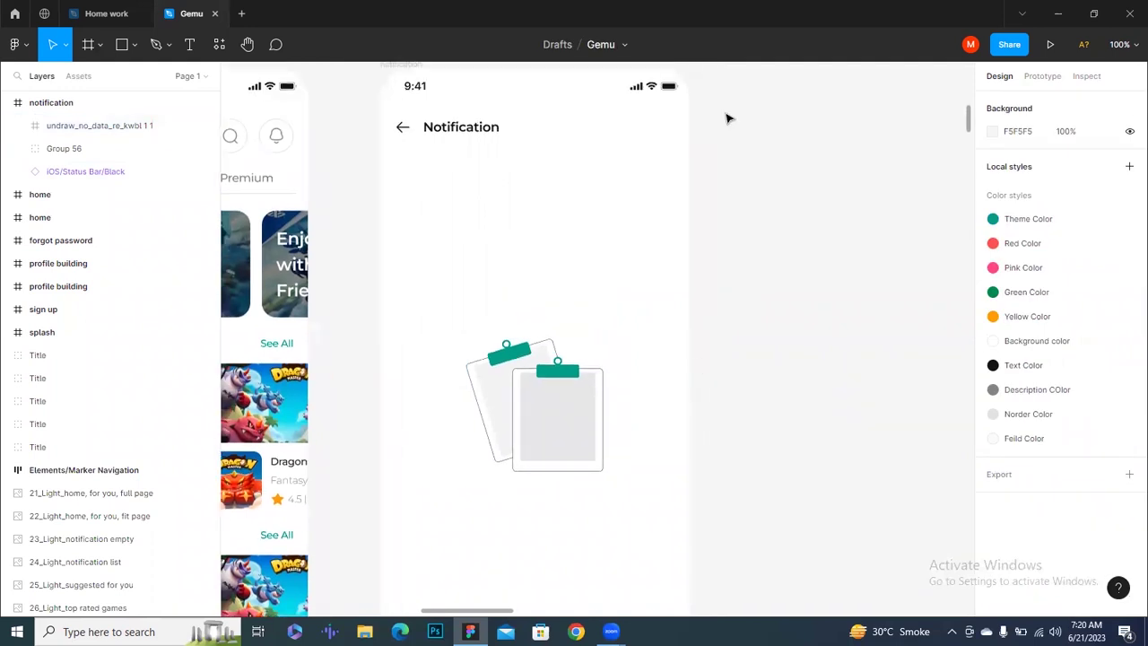
pyautogui.scroll(-3, 565, 286)
pyautogui.click(556, 296)
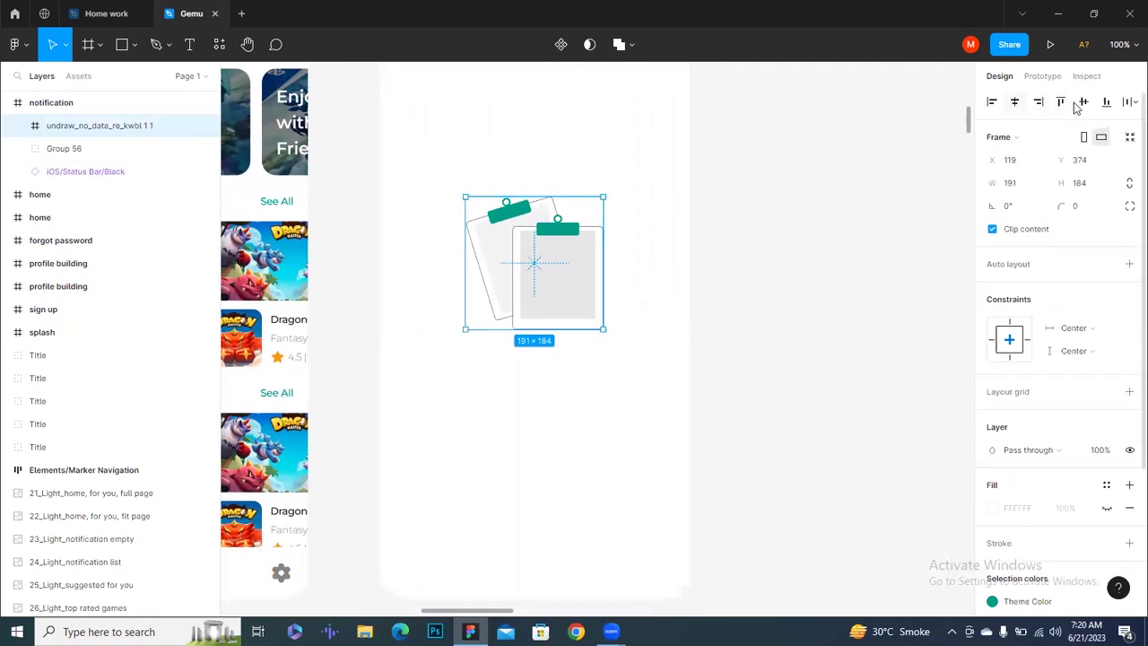
pyautogui.click(709, 313)
pyautogui.scroll(-3, 691, 327)
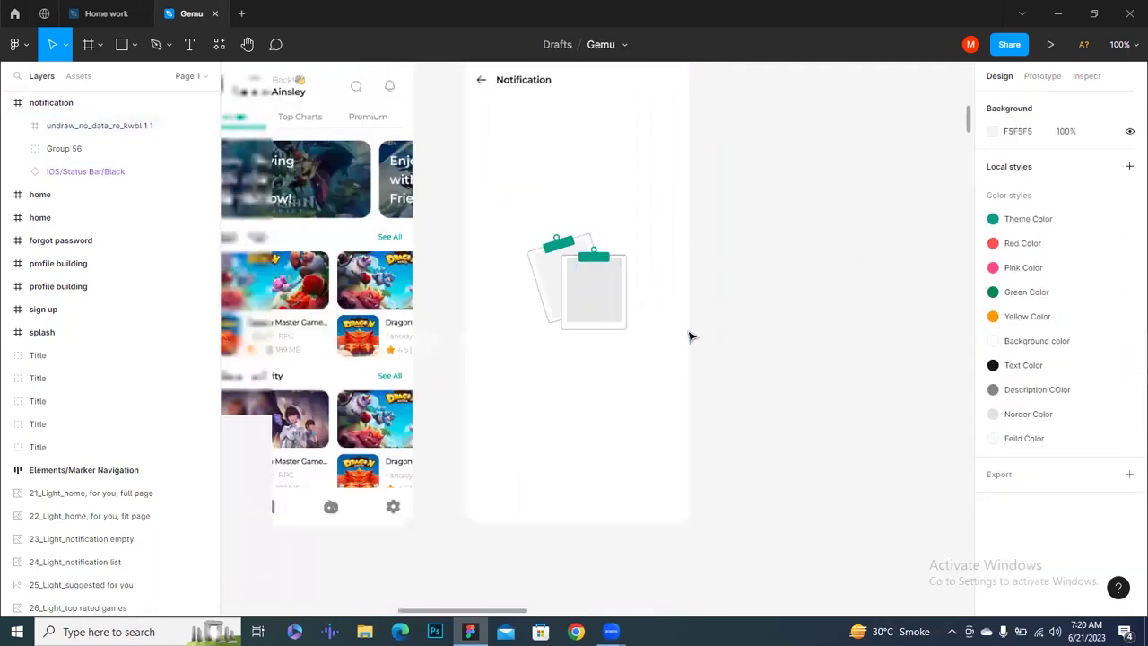
pyautogui.scroll(1, 587, 464)
pyautogui.scroll(1, 586, 464)
pyautogui.scroll(5, 561, 440)
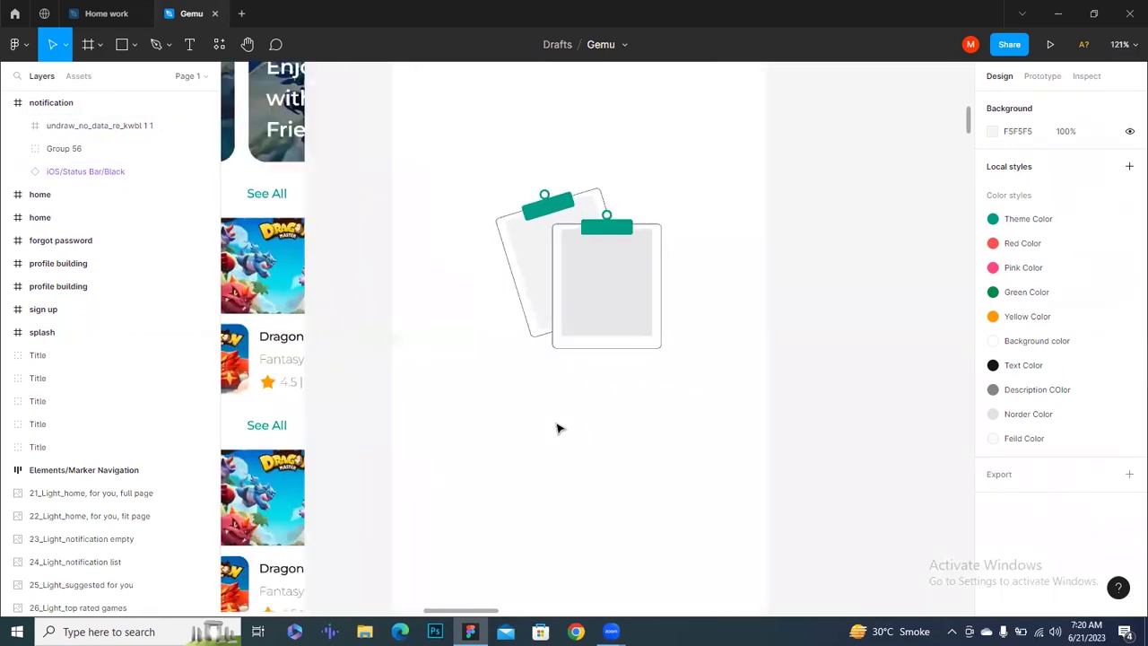
pyautogui.scroll(1, 557, 418)
# Add an 'Empty' text layer below the illustration, widened to 140 and centre-aligned
pyautogui.press('t')
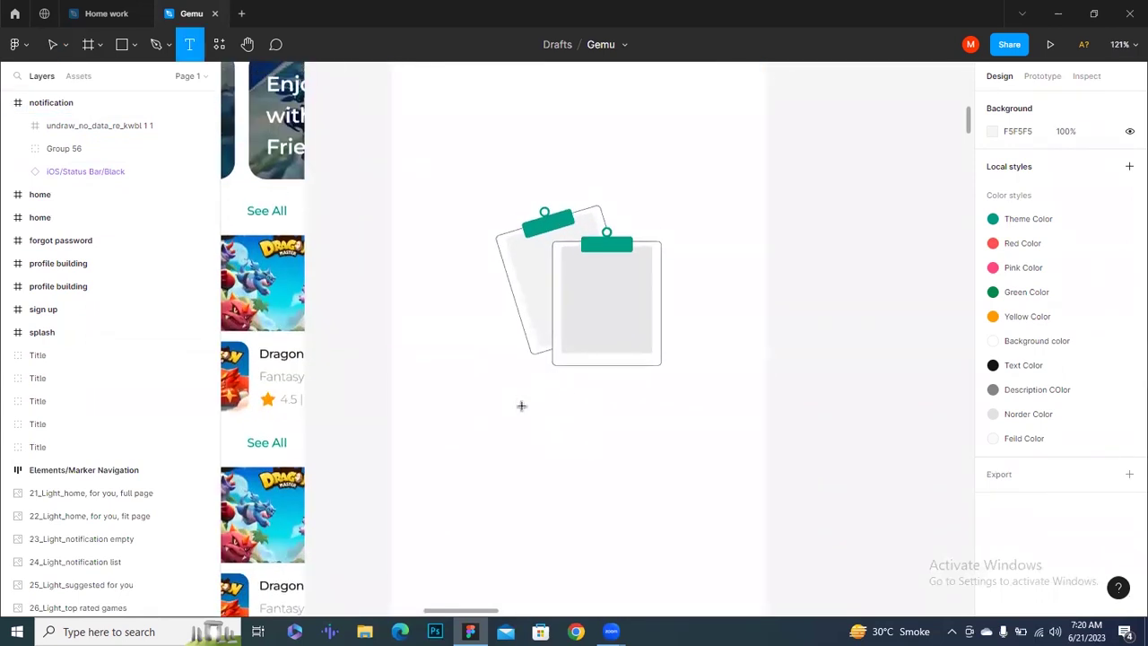
pyautogui.click(523, 405)
pyautogui.write('Empty')
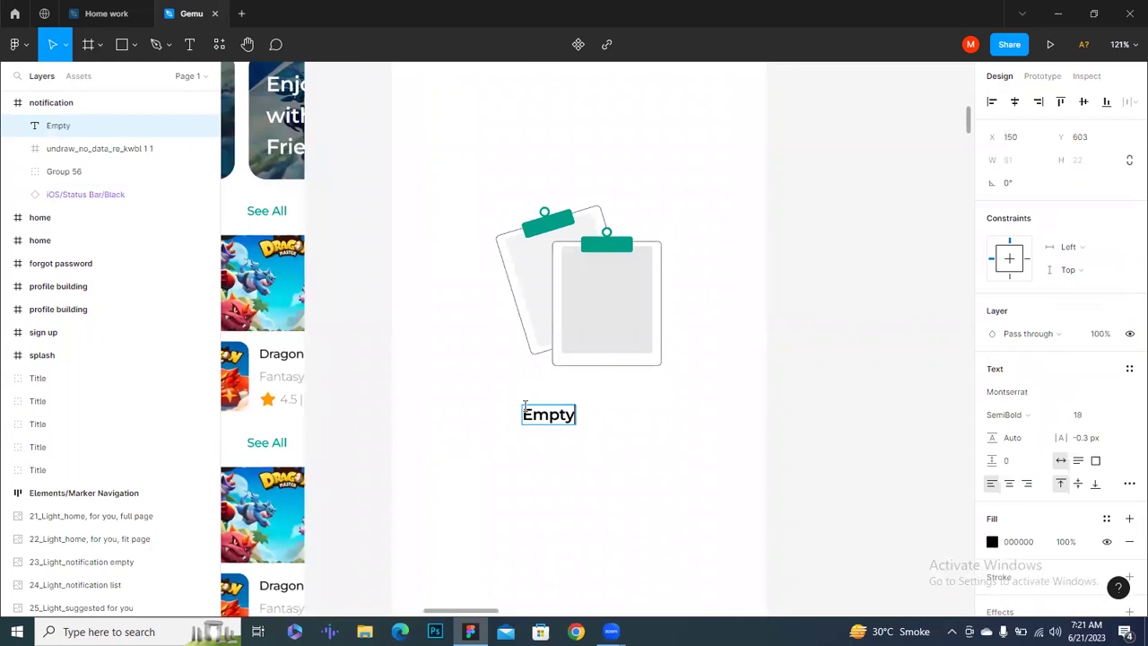
pyautogui.press('Escape')
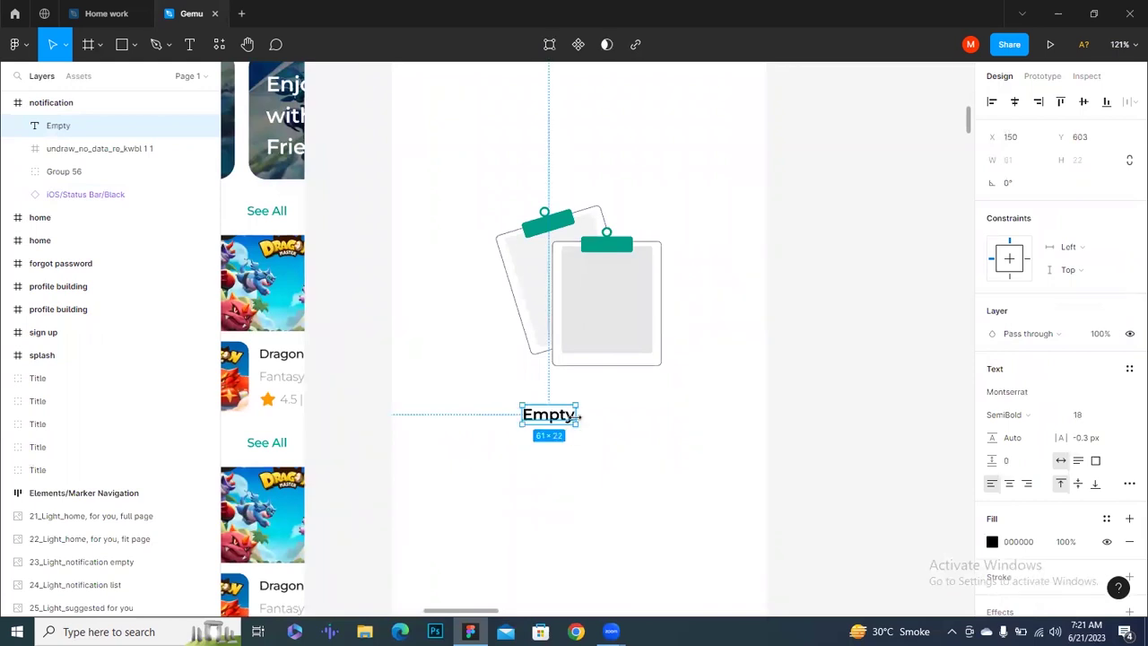
pyautogui.moveTo(580, 416); pyautogui.dragTo(644, 415)
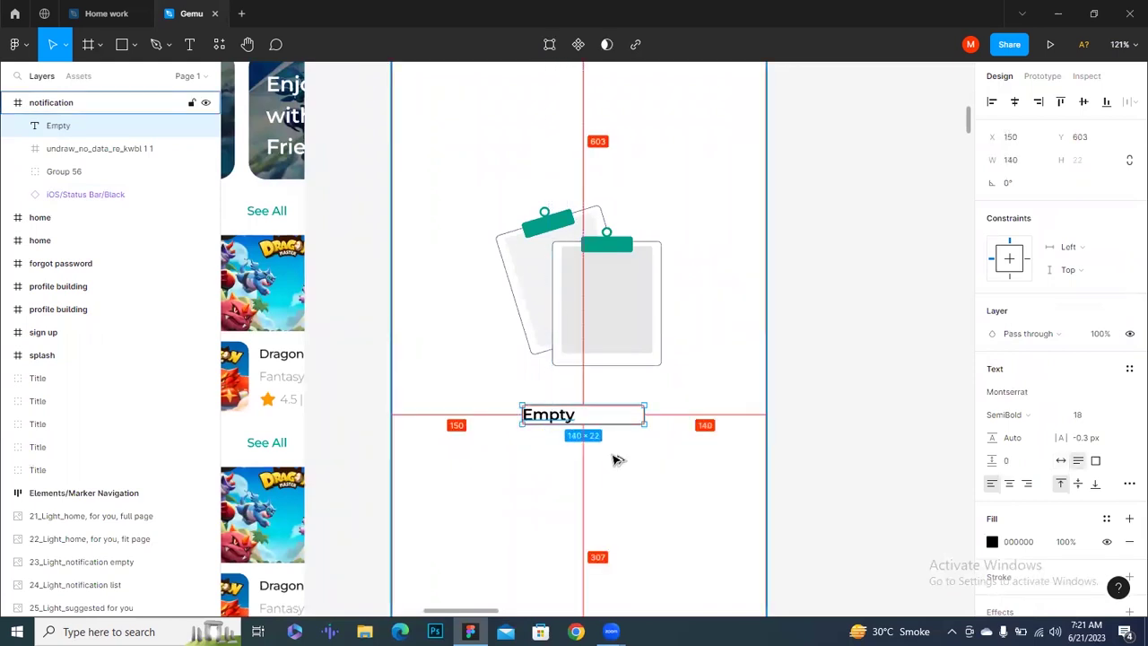
pyautogui.hotkey('ctrl', 'alt', 't')
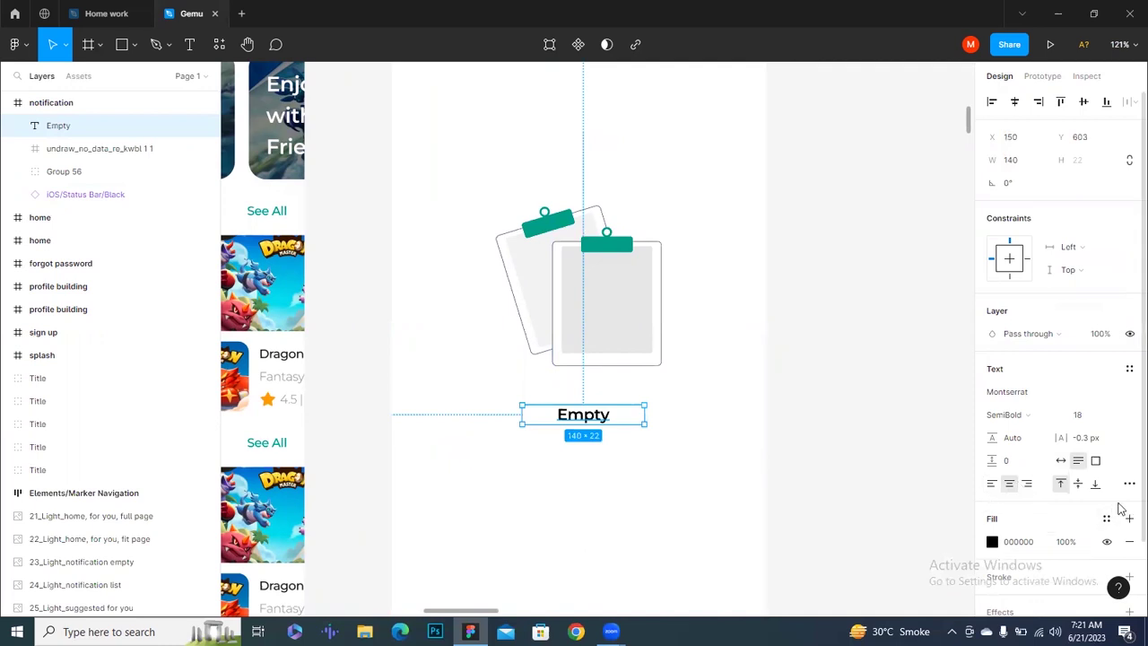
# Style 'Empty' with Text Color at size 20 and centre it horizontally in the frame
pyautogui.click(1109, 520)
pyautogui.click(1003, 595)
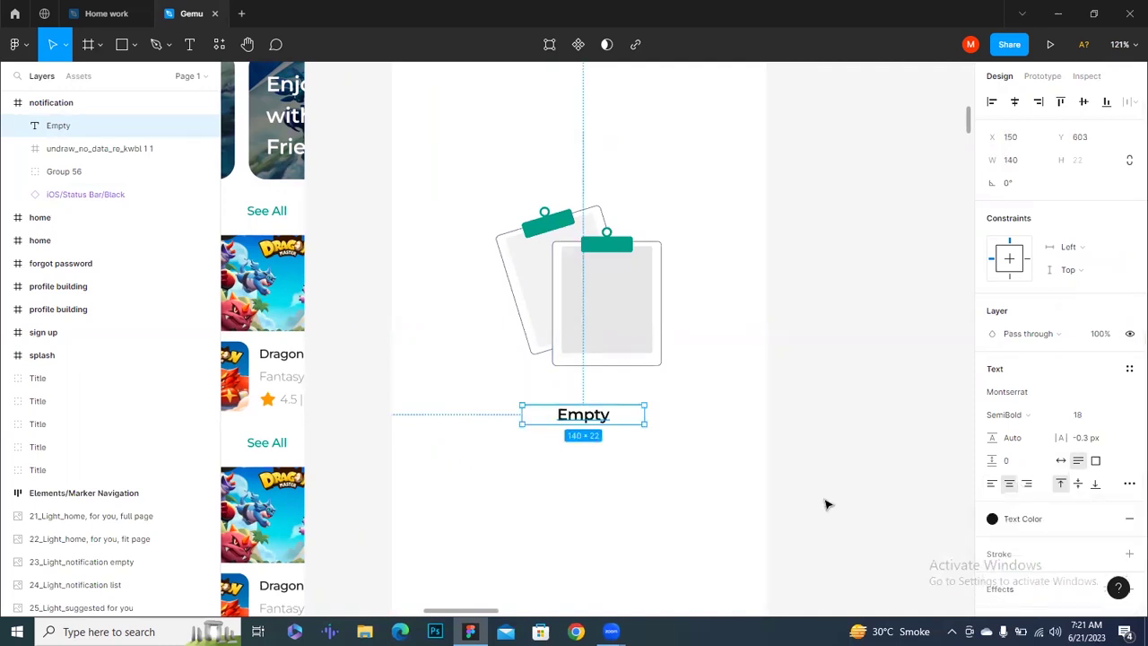
pyautogui.click(1090, 416)
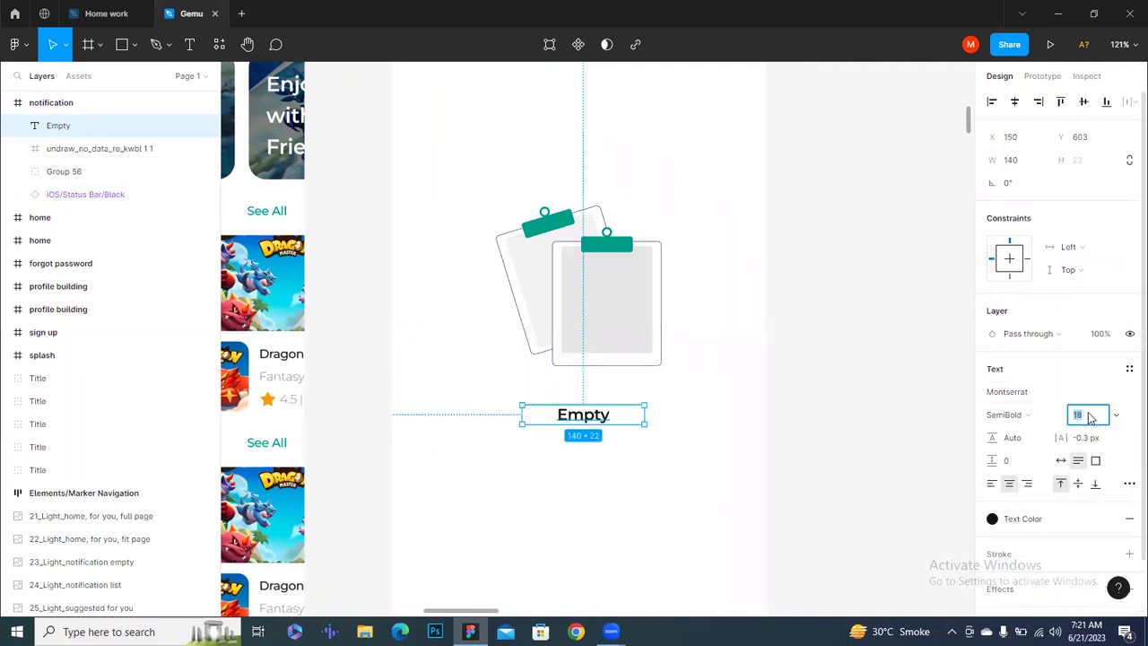
pyautogui.write('20')
pyautogui.press('Return')
pyautogui.click(1016, 102)
pyautogui.click(617, 463)
pyautogui.scroll(2, 600, 471)
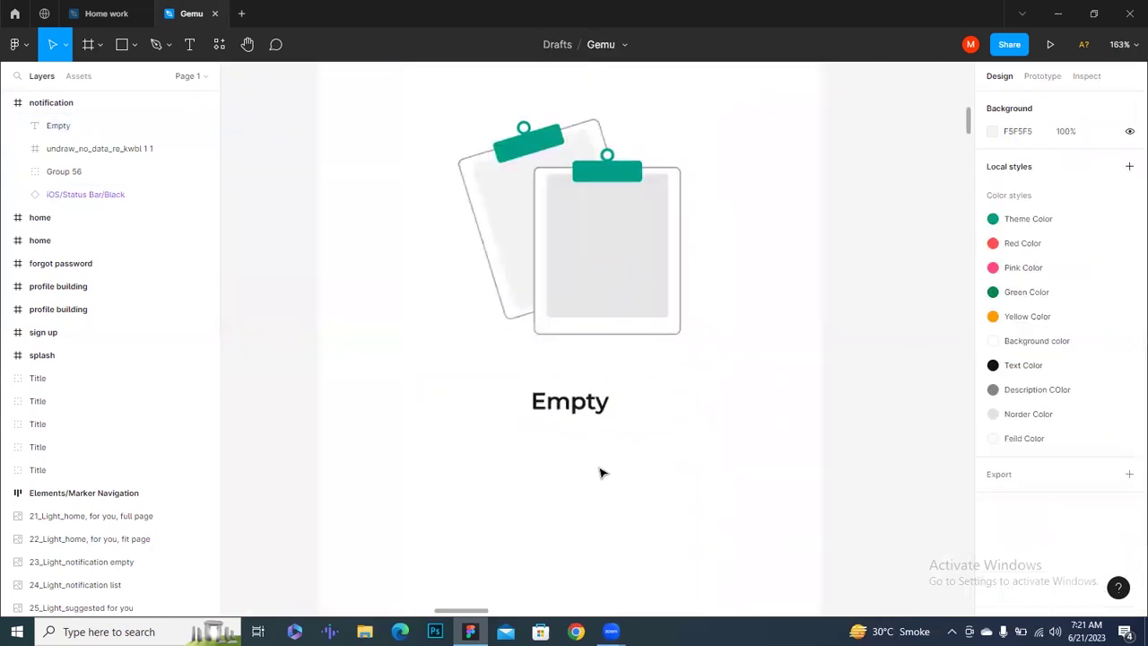
pyautogui.click(605, 408)
# Place a copy of Empty just below it, styled size 16, Regular, in Description COlor
pyautogui.moveTo(616, 427)
pyautogui.mouseDown()
pyautogui.moveTo(635, 375)
pyautogui.moveTo(592, 395)
pyautogui.mouseUp()
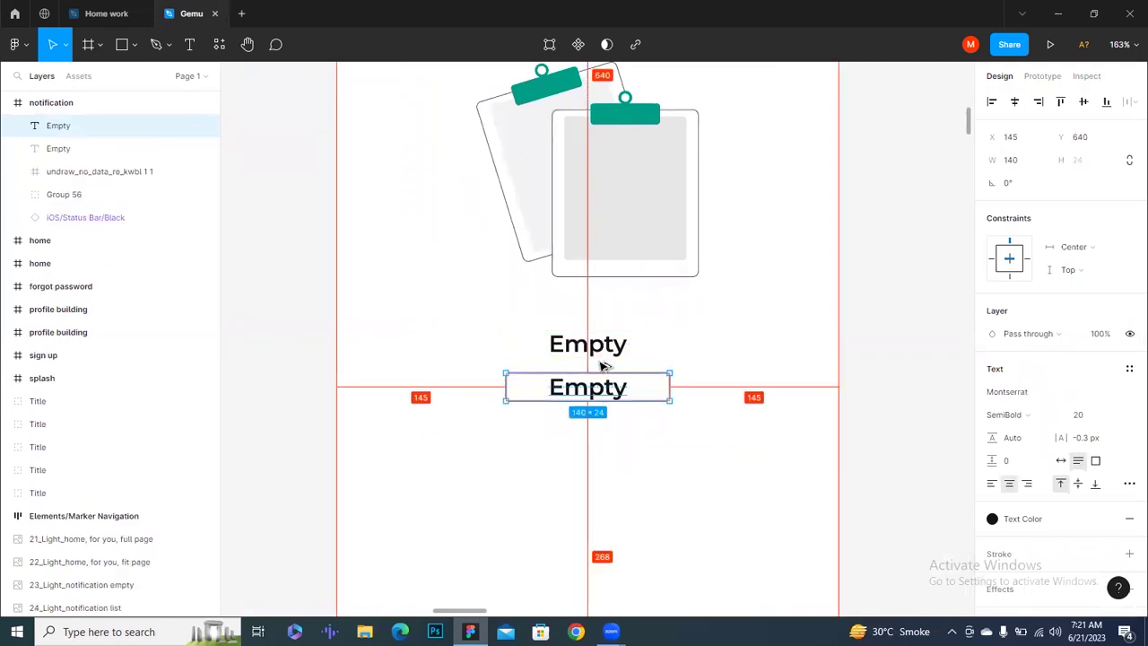
pyautogui.press('Up')
pyautogui.click(1081, 418)
pyautogui.write('16')
pyautogui.press('Return')
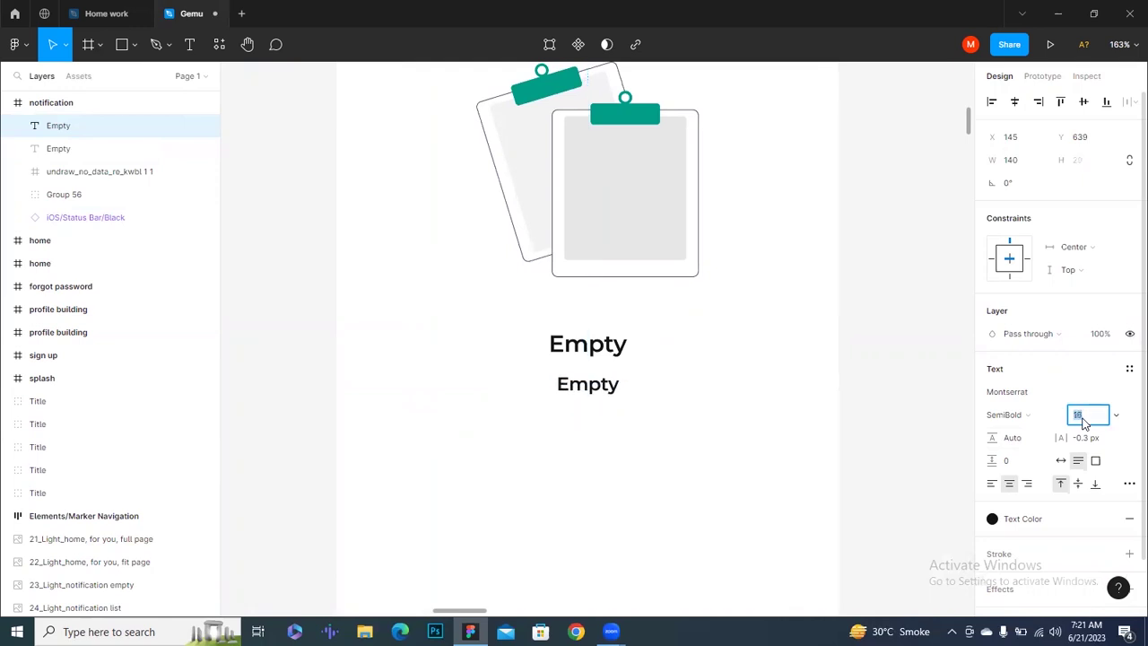
pyautogui.click(1006, 414)
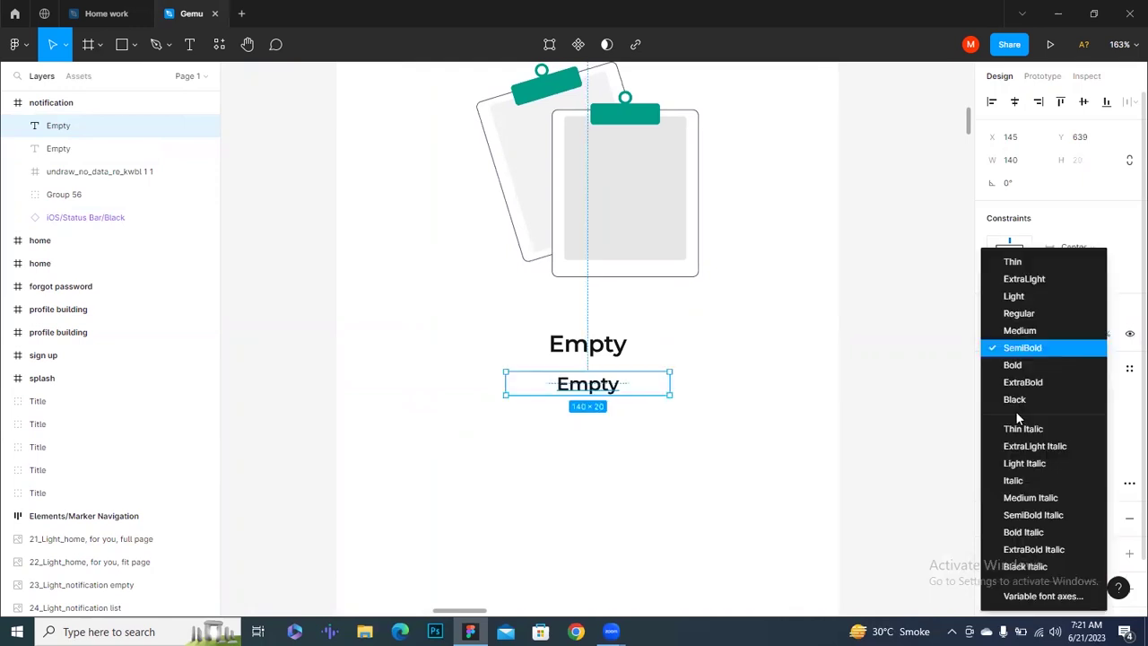
pyautogui.click(1028, 320)
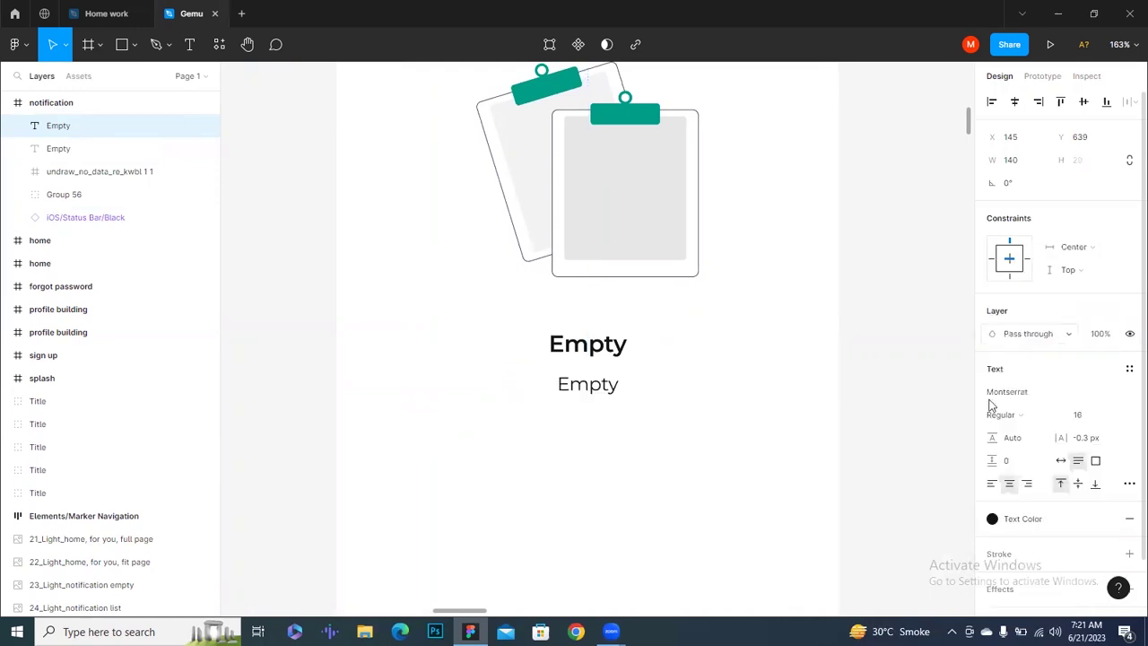
pyautogui.click(992, 518)
pyautogui.click(1031, 594)
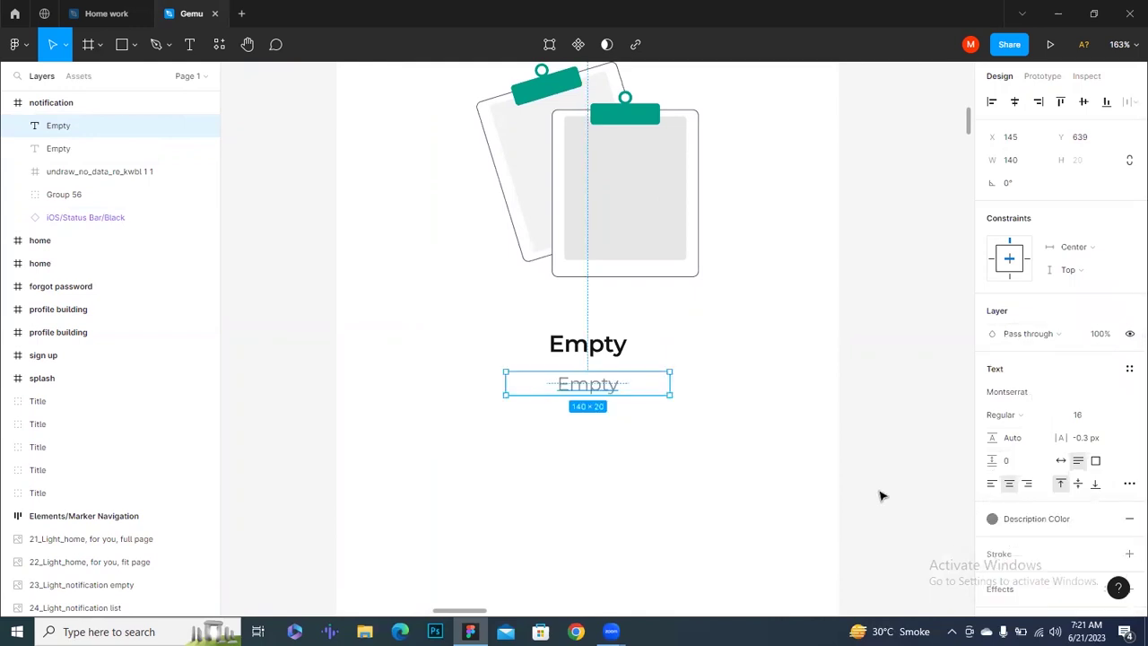
pyautogui.click(782, 447)
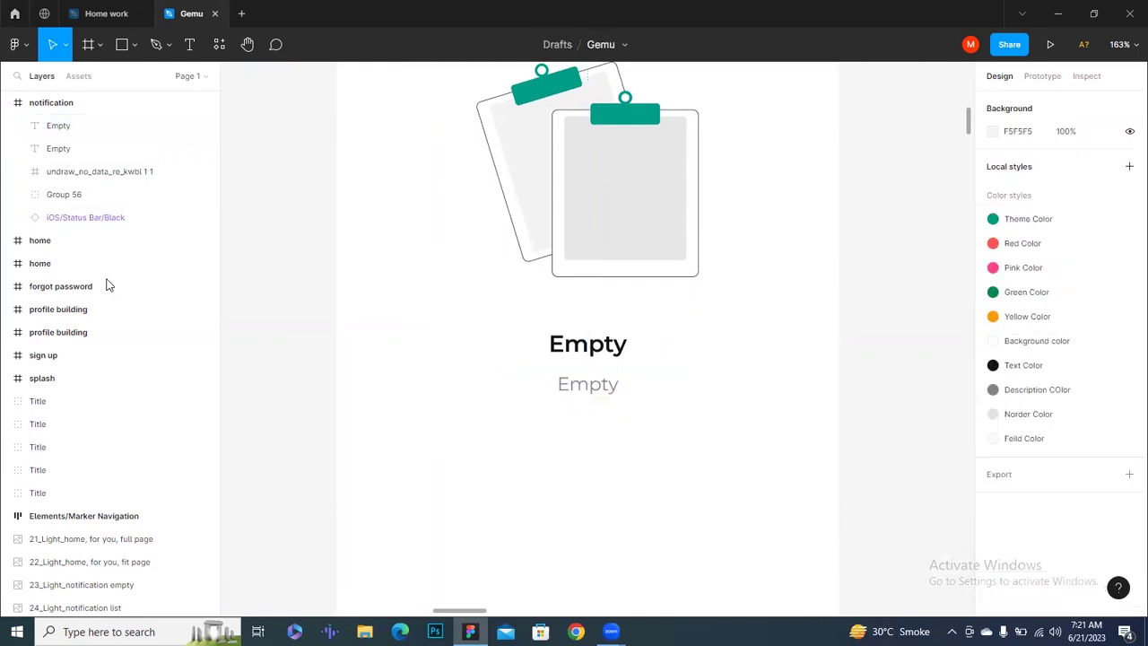
# Change the copy's text to "You don't have any notification at this time."
pyautogui.doubleClick(570, 388)
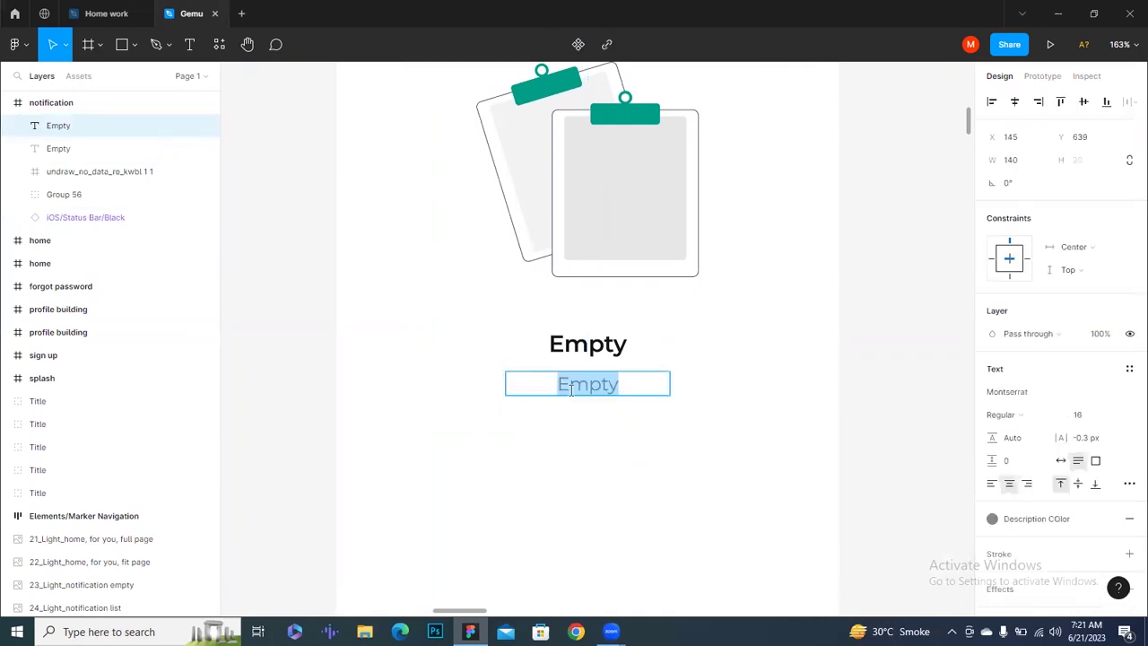
pyautogui.write("You don't")
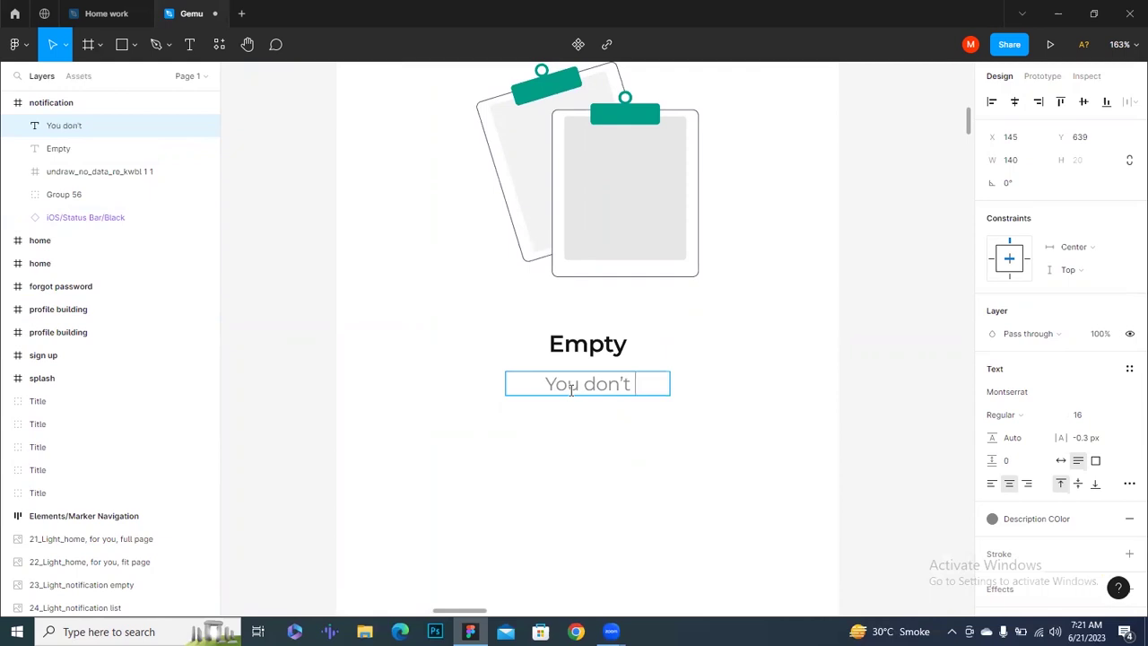
pyautogui.write(' habe any ')
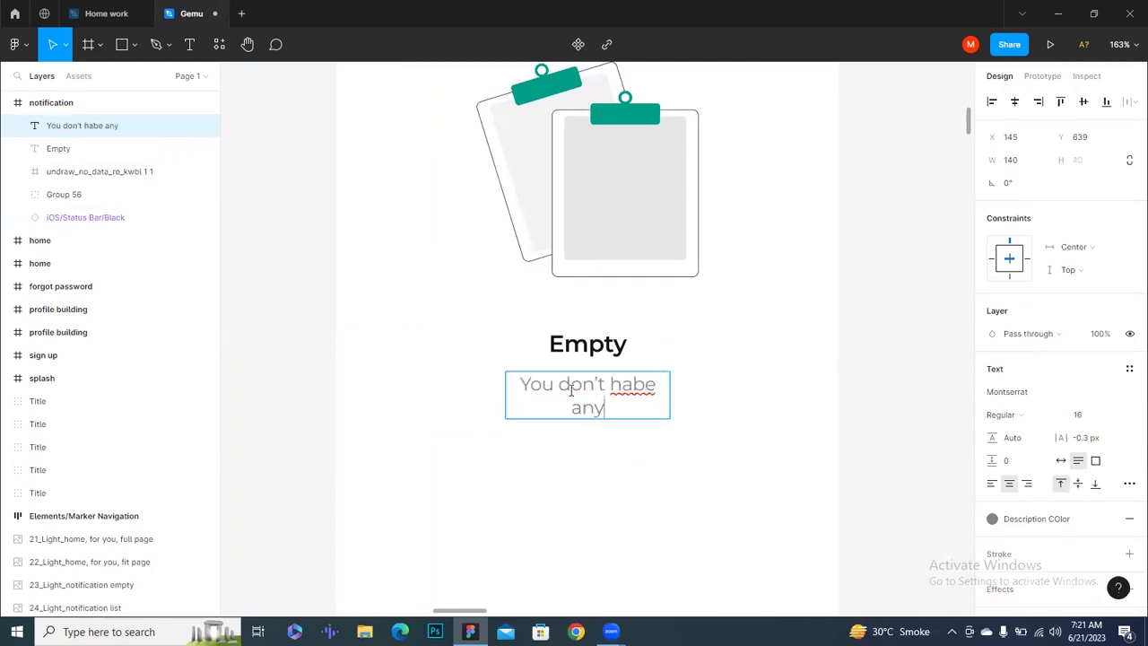
pyautogui.write('notificatio')
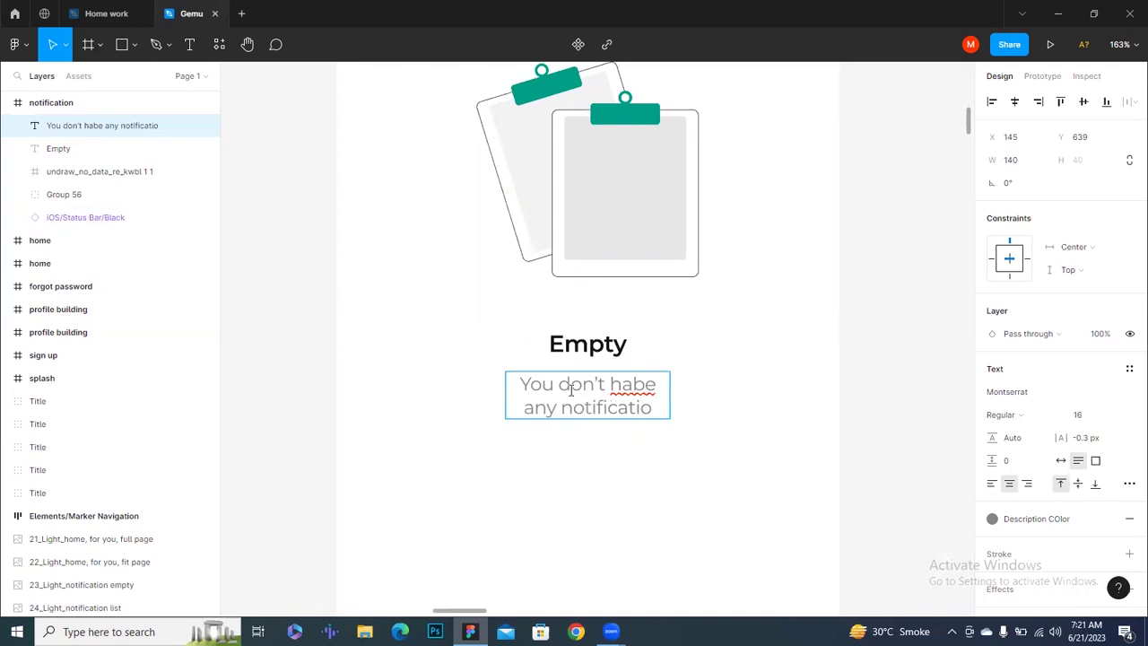
pyautogui.write('n at this time.')
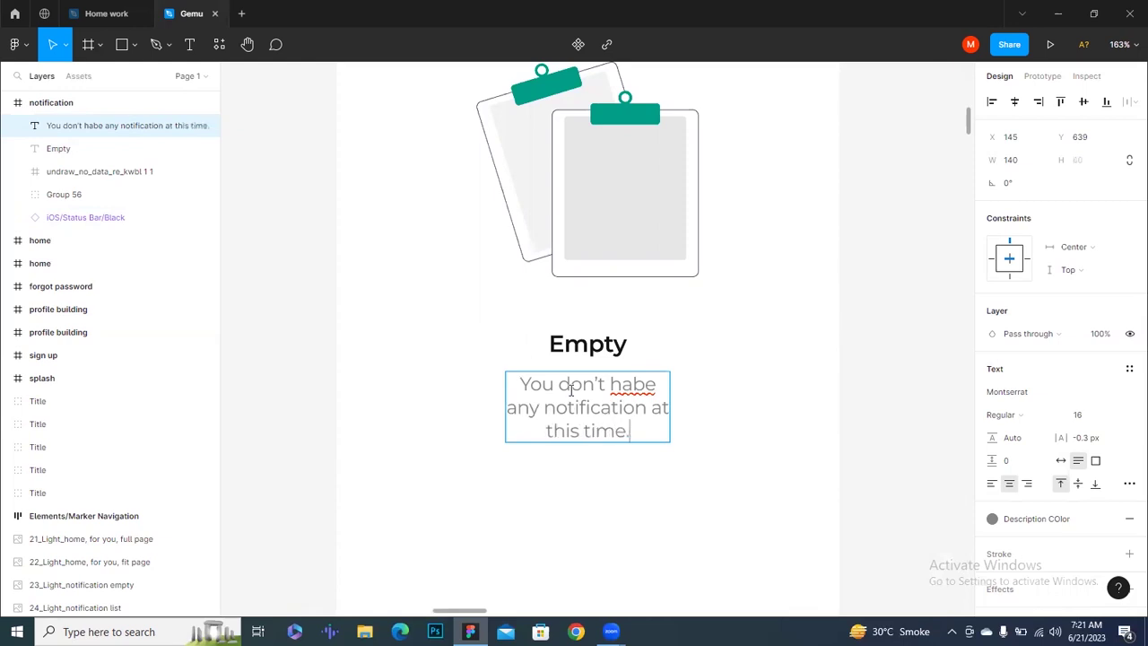
pyautogui.click(644, 383)
pyautogui.press('BackSpace')
pyautogui.write('v')
pyautogui.press('Escape')
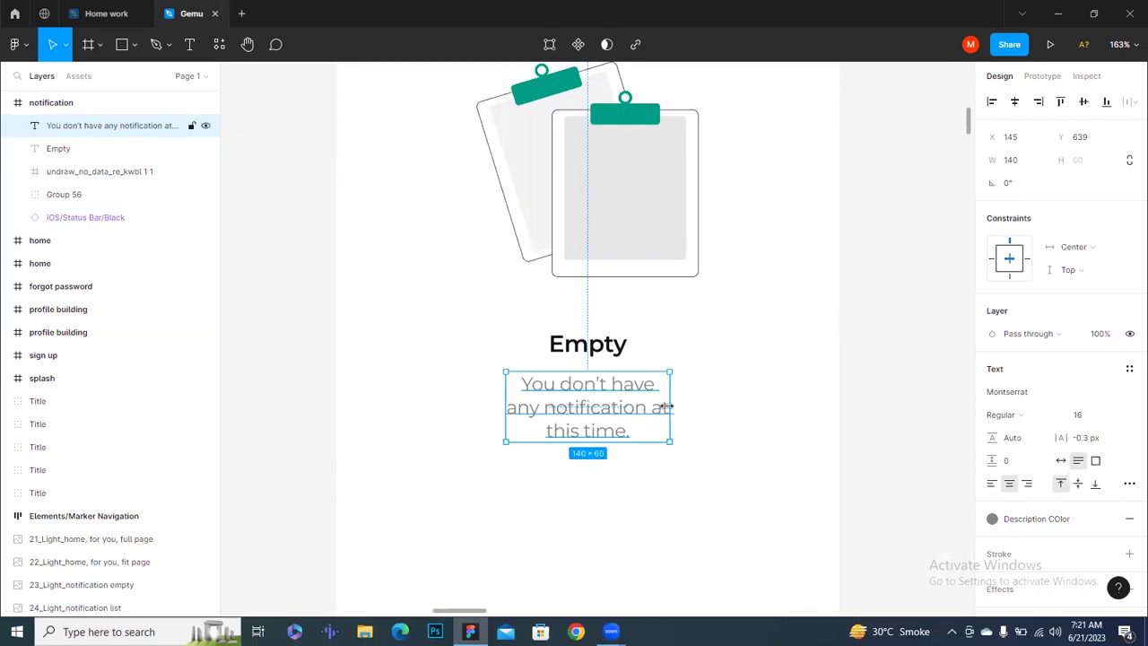
# Widen the subtitle box to fit on one line and centre it horizontally in the frame
pyautogui.moveTo(668, 407); pyautogui.dragTo(841, 411)
pyautogui.moveTo(438, 371); pyautogui.dragTo(410, 357)
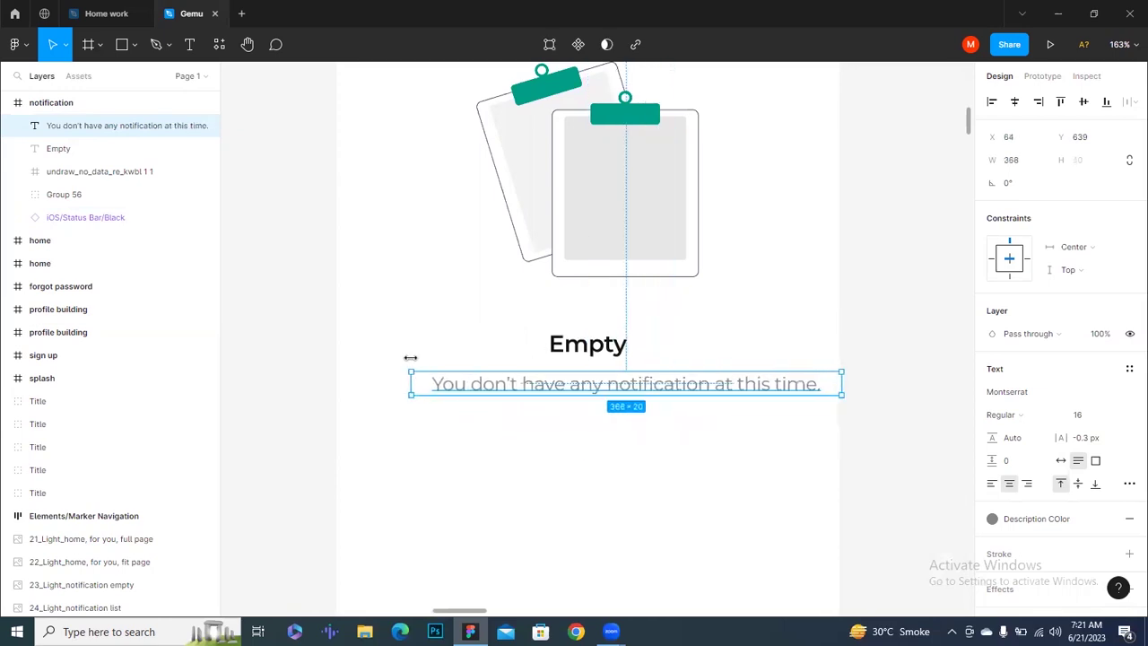
pyautogui.click(1014, 101)
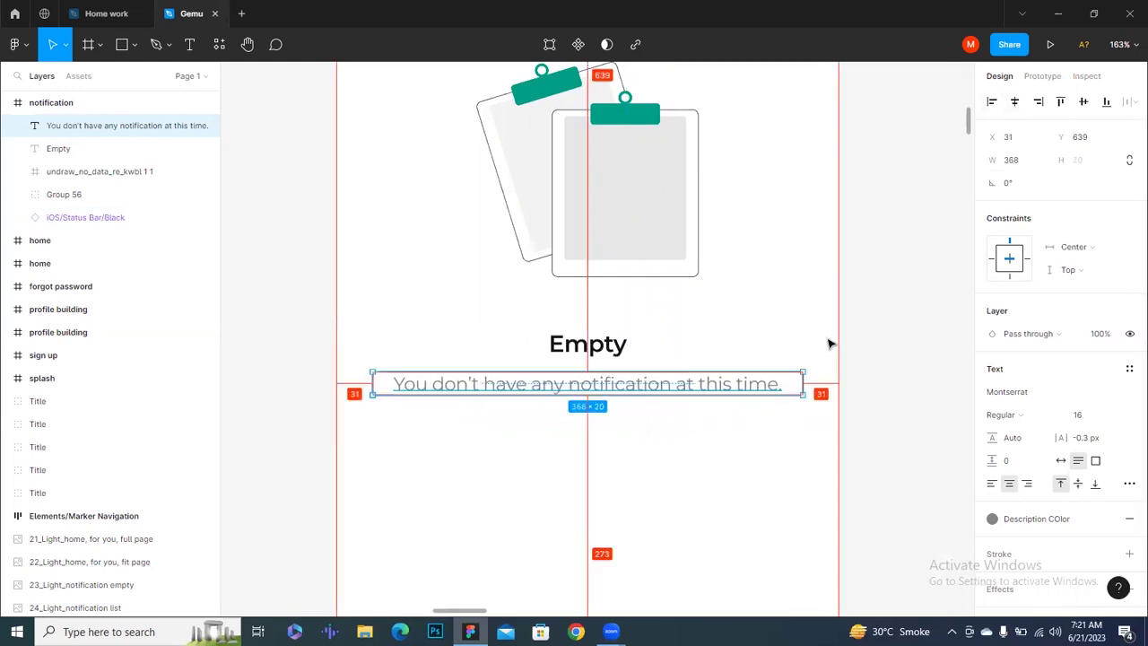
pyautogui.click(690, 445)
# Group the Empty heading with its subtitle and nudge the text group up
pyautogui.scroll(-5, 690, 446)
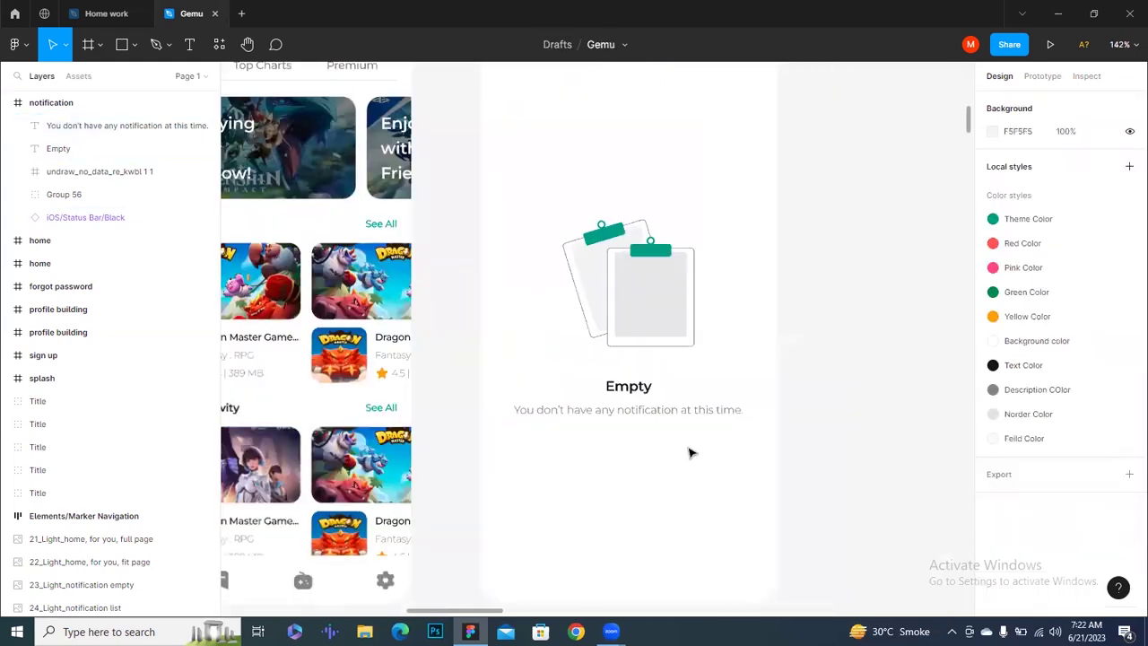
pyautogui.scroll(-2, 606, 399)
pyautogui.hscroll(2, 606, 400)
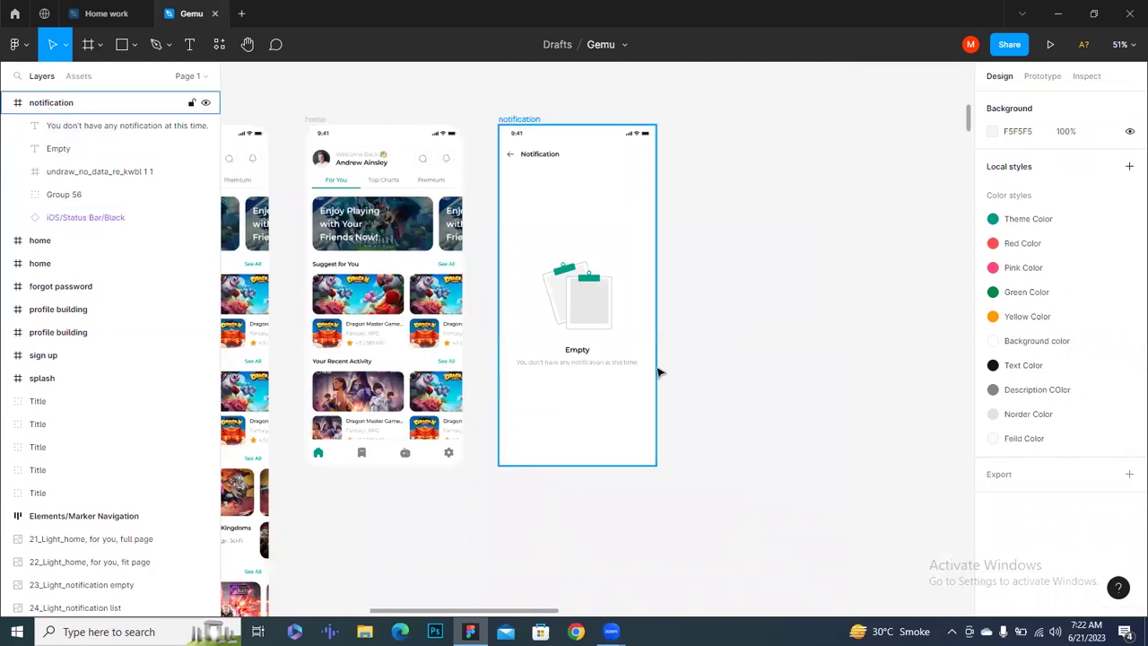
pyautogui.scroll(3, 661, 371)
pyautogui.scroll(2, 664, 368)
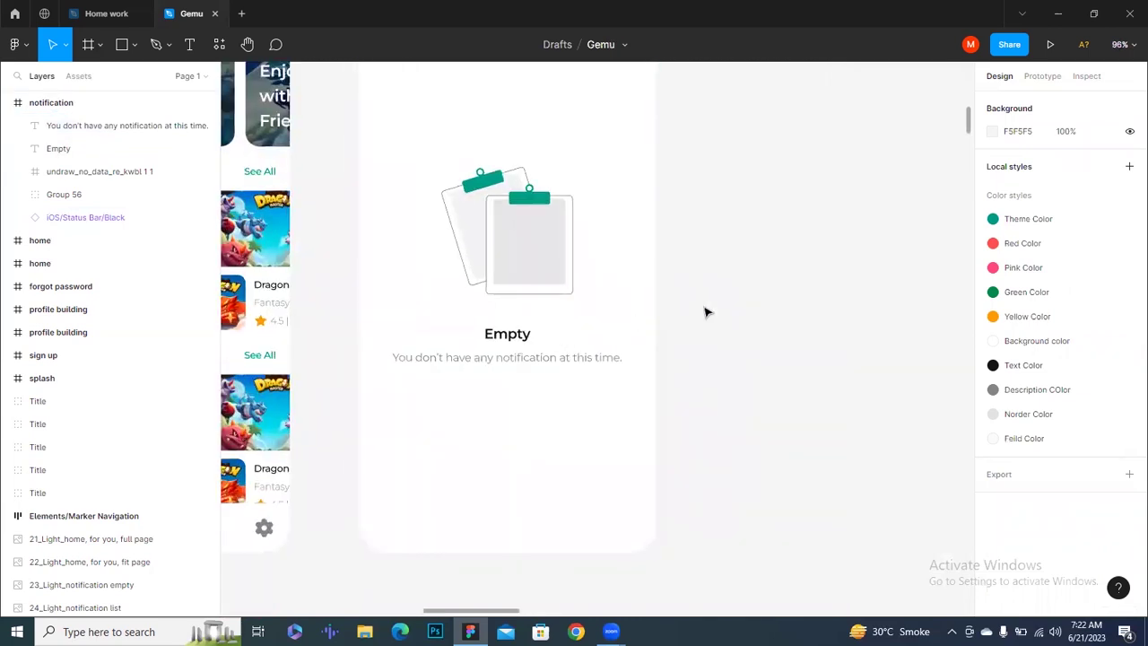
pyautogui.scroll(-2, 705, 312)
pyautogui.scroll(-2, 676, 382)
pyautogui.click(589, 353)
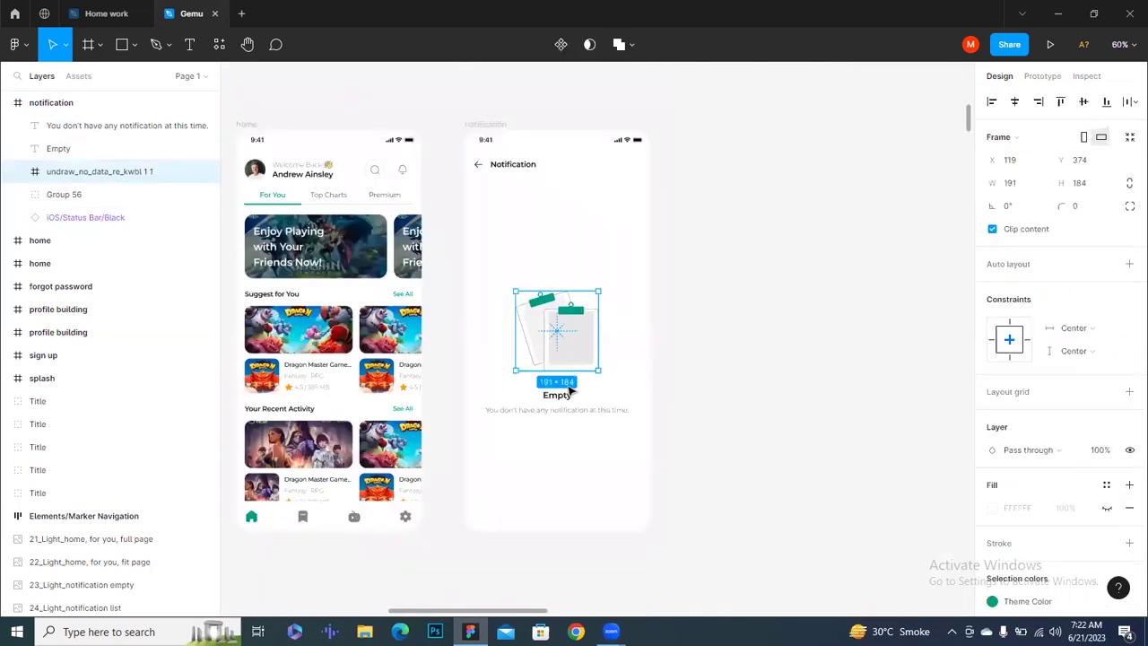
pyautogui.keyDown('shift'); pyautogui.click(566, 402); pyautogui.keyUp('shift')
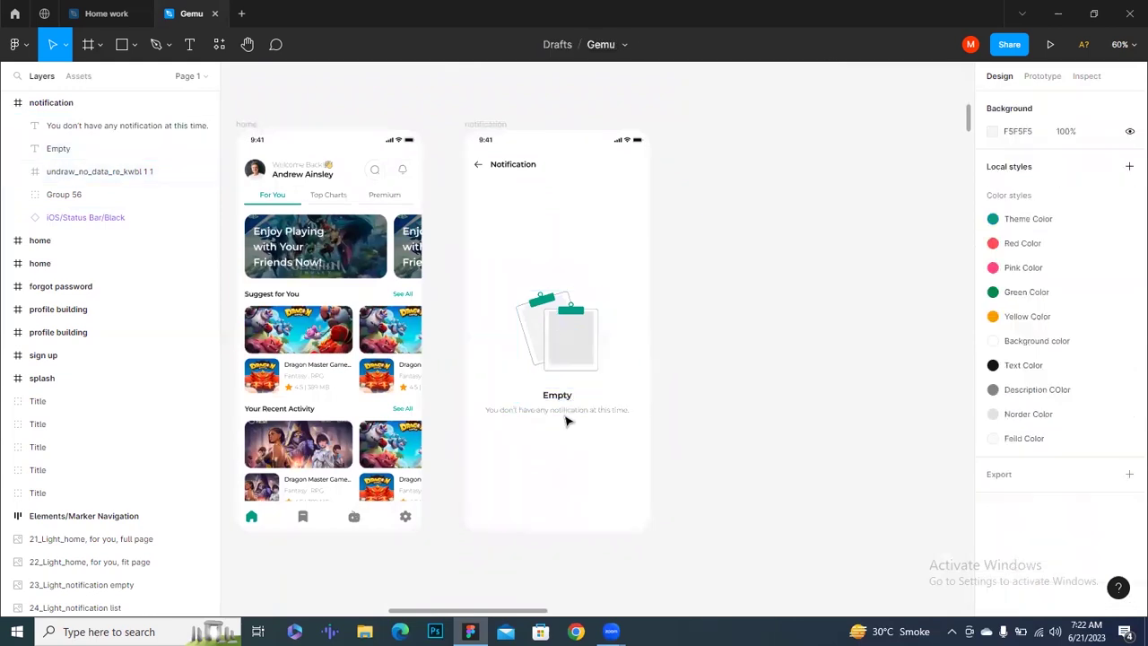
pyautogui.moveTo(565, 443); pyautogui.dragTo(562, 396)
pyautogui.hotkey('ctrl', 'g')
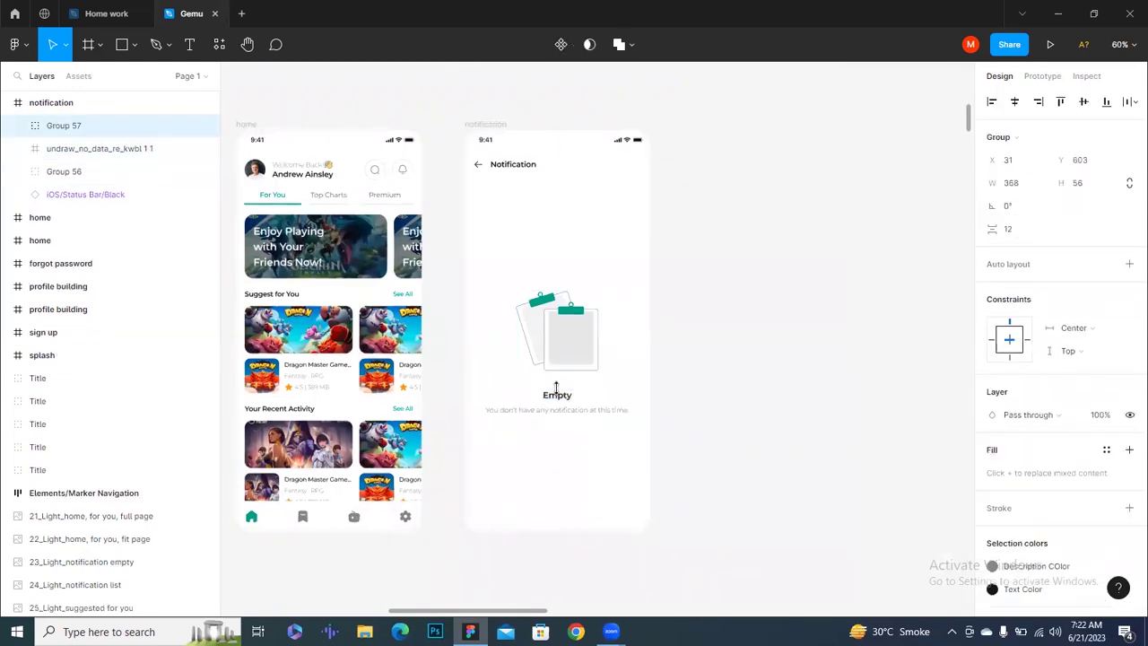
pyautogui.press('Up')
pyautogui.press('Up')
pyautogui.press('Up')
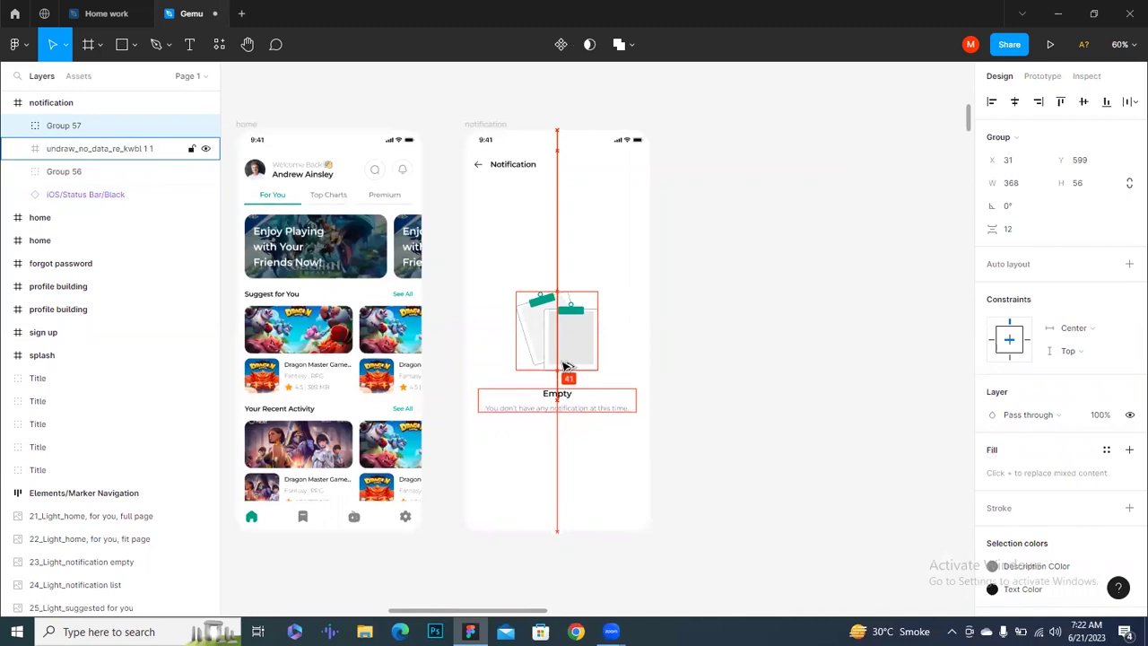
# Group the clipboard illustration with the empty-state text into Group 58
pyautogui.keyDown('shift'); pyautogui.click(566, 341); pyautogui.keyUp('shift')
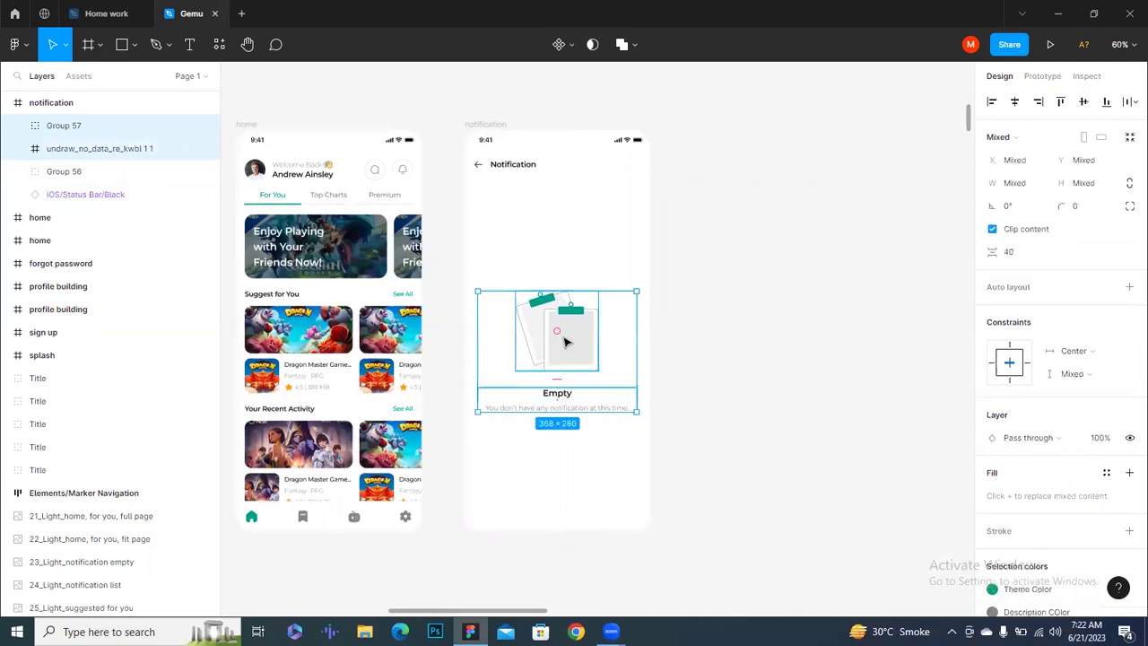
pyautogui.hotkey('ctrl', 'g')
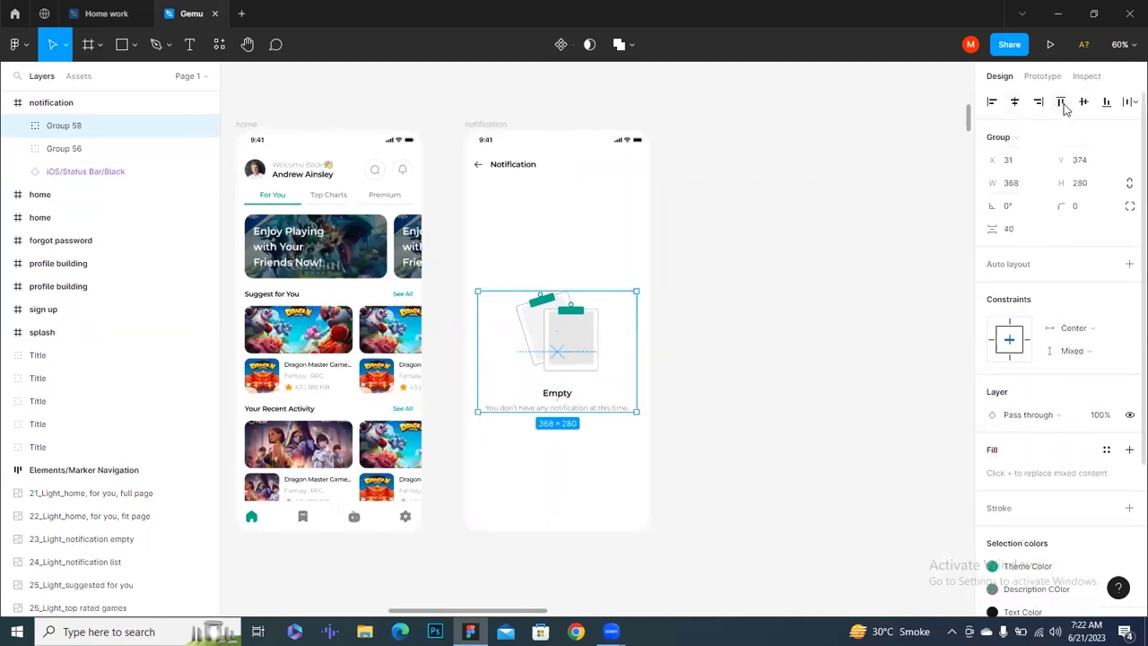
pyautogui.click(690, 354)
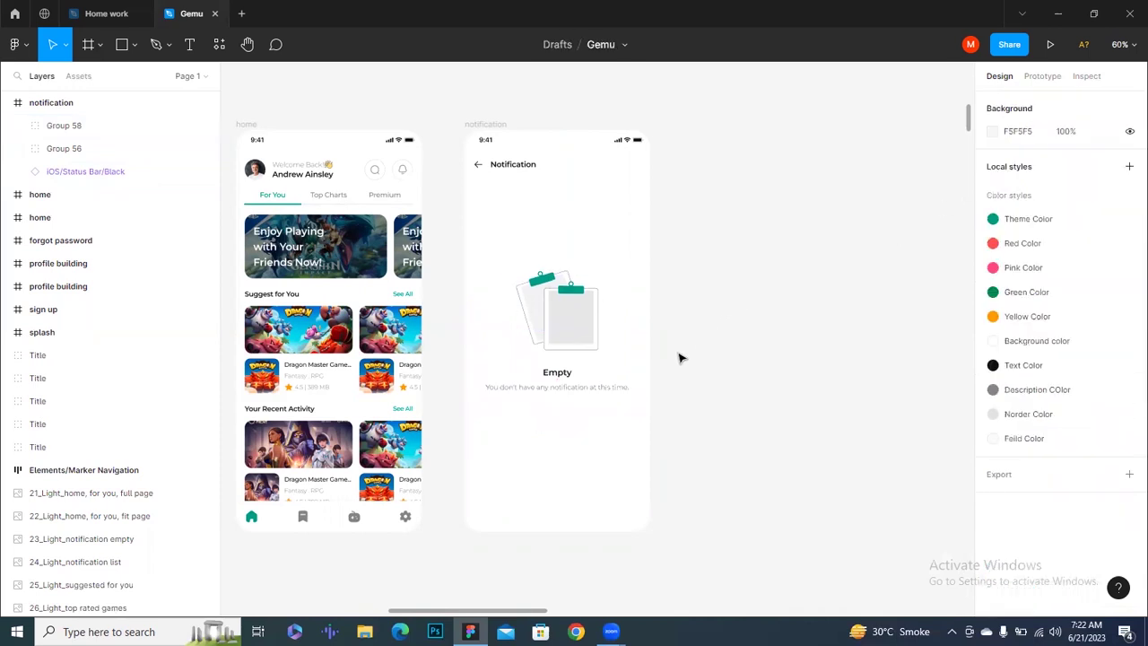
pyautogui.scroll(3, 679, 359)
pyautogui.scroll(-5, 679, 359)
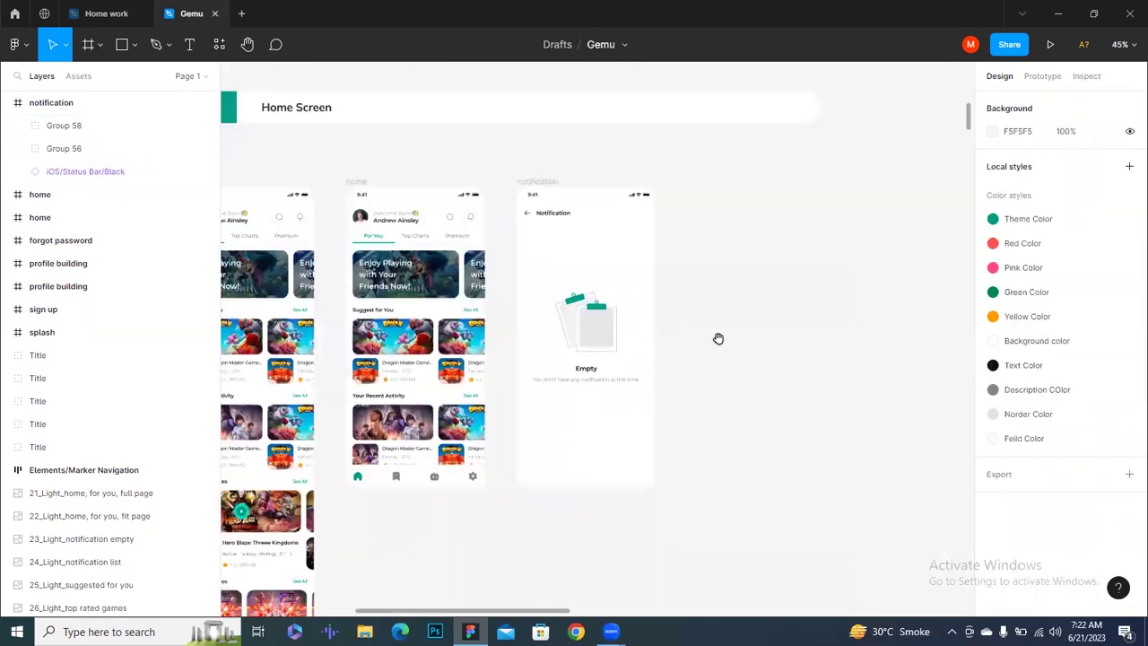
pyautogui.click(450, 207)
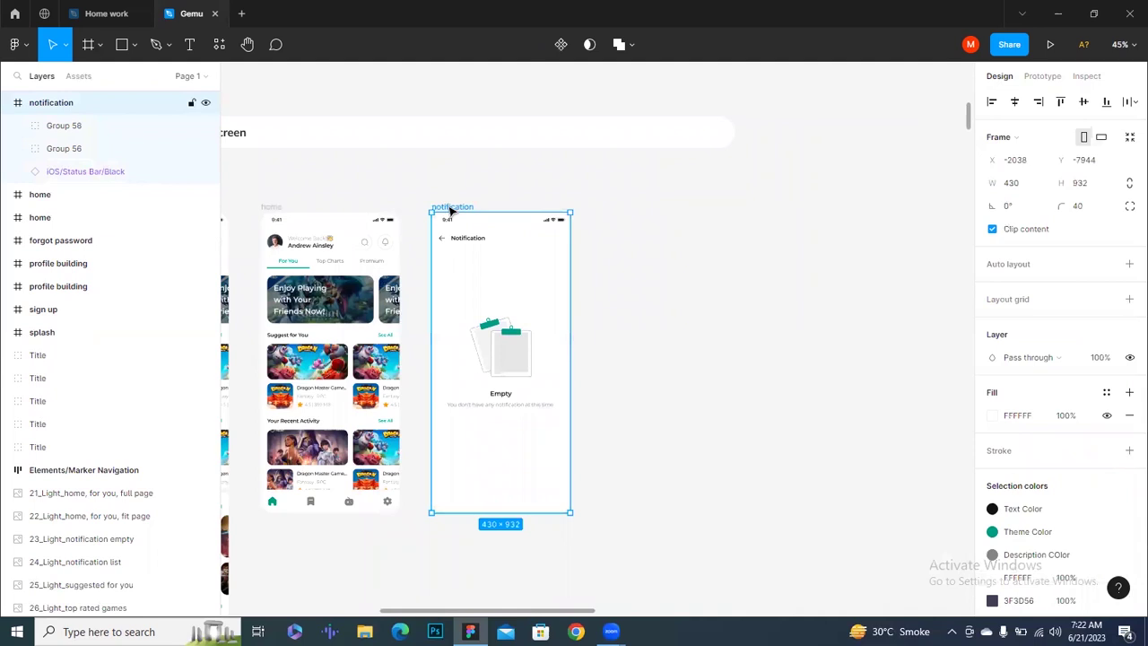
# Duplicate the notification screen to the right and delete its empty-state group
pyautogui.moveTo(450, 209); pyautogui.dragTo(621, 220)
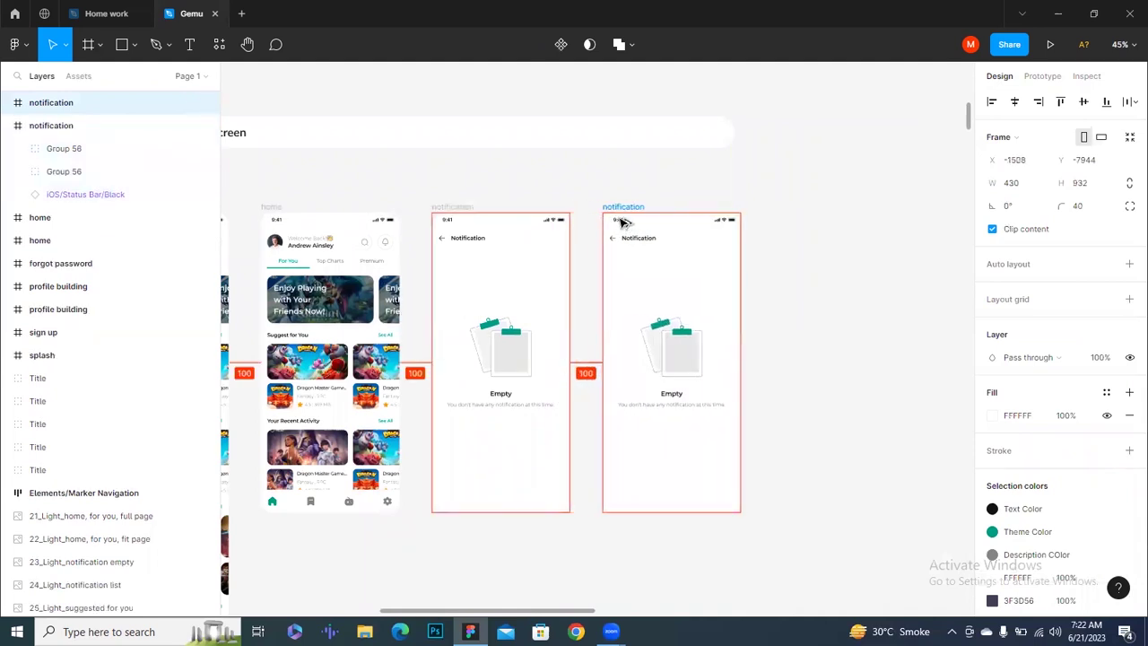
pyautogui.scroll(5, 787, 332)
pyautogui.scroll(-1, 628, 341)
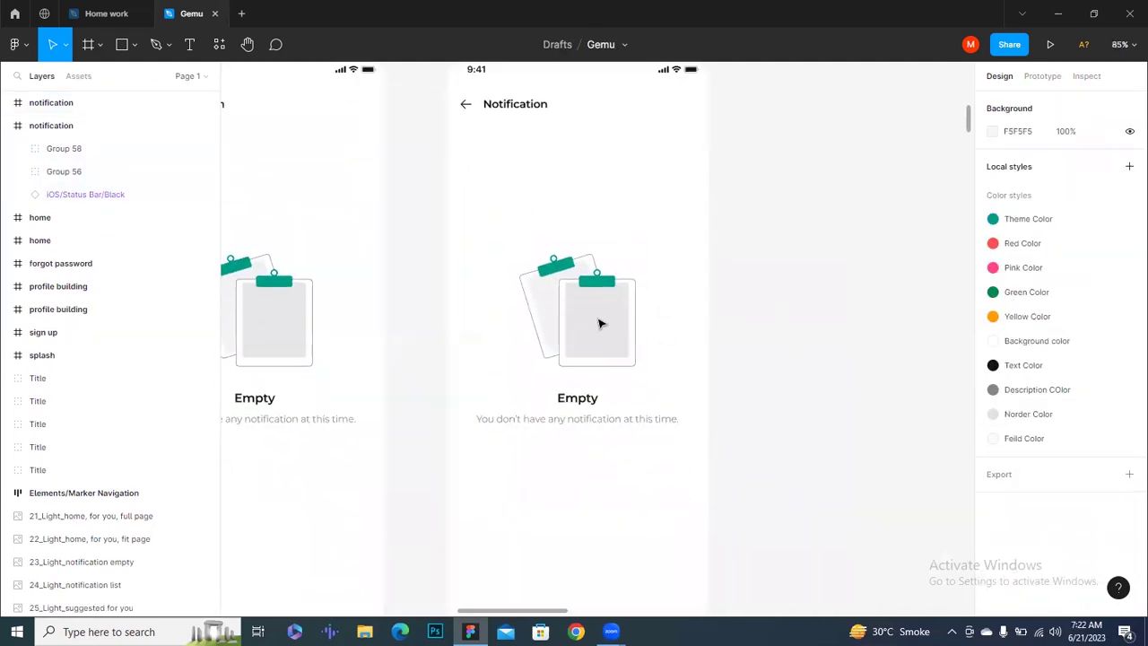
pyautogui.click(600, 323)
pyautogui.press('Delete')
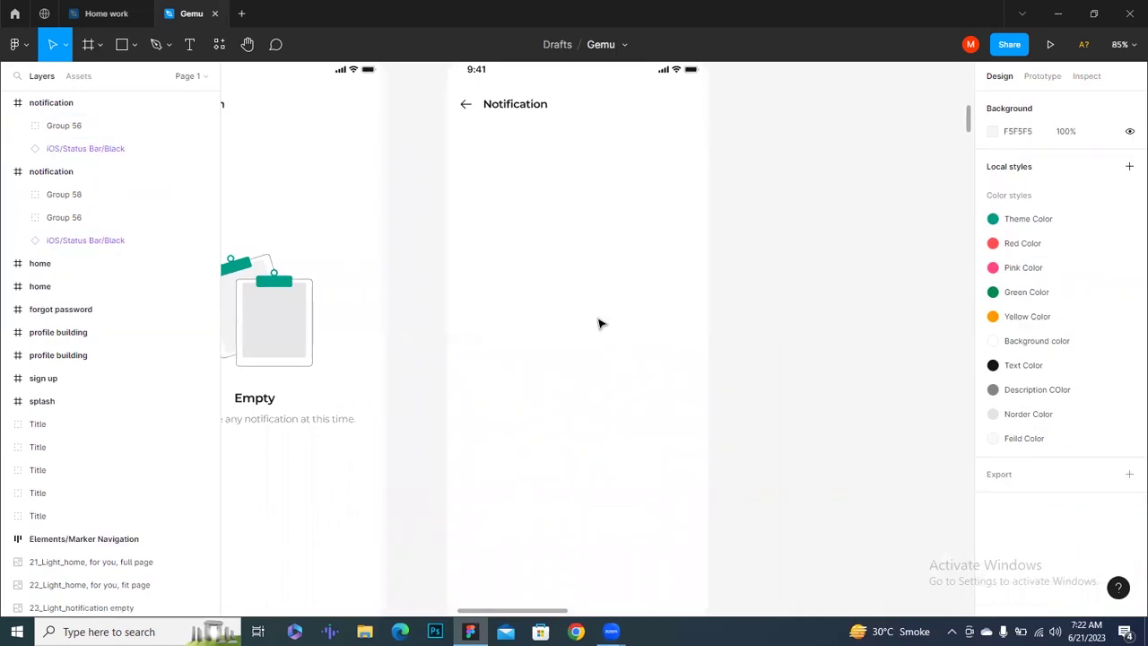
# Draw a 48×48 circle below the Notification header
pyautogui.keyDown('ctrl'); pyautogui.scroll(1, 505, 305); pyautogui.keyUp('ctrl')
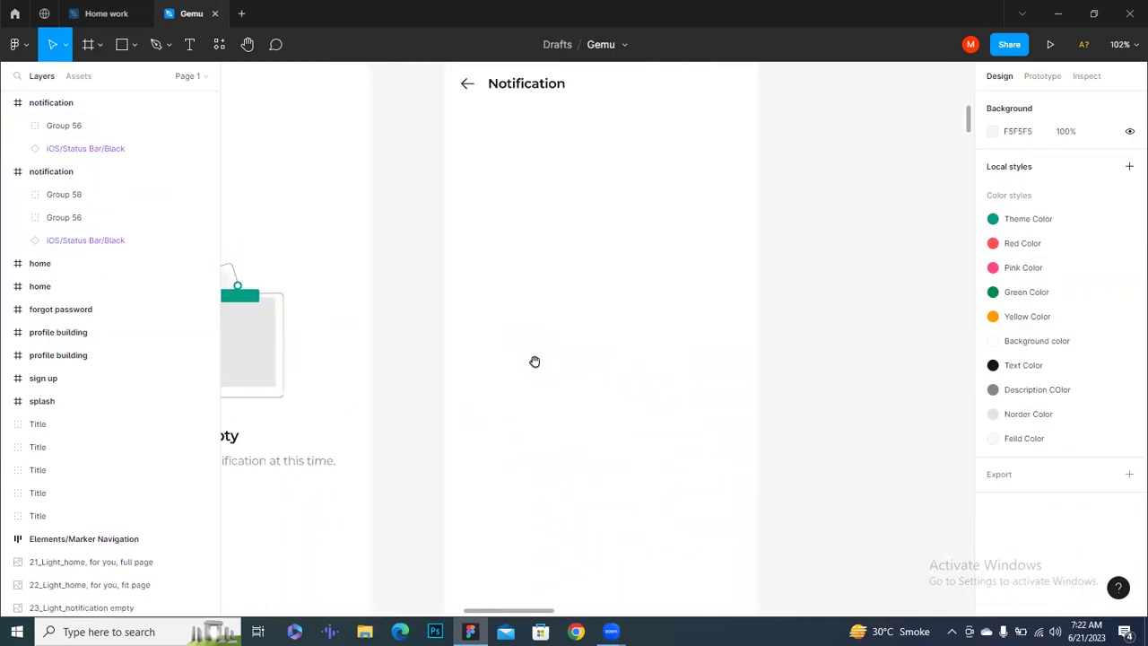
pyautogui.keyDown('ctrl'); pyautogui.scroll(1, 538, 362); pyautogui.keyUp('ctrl')
pyautogui.press('o')
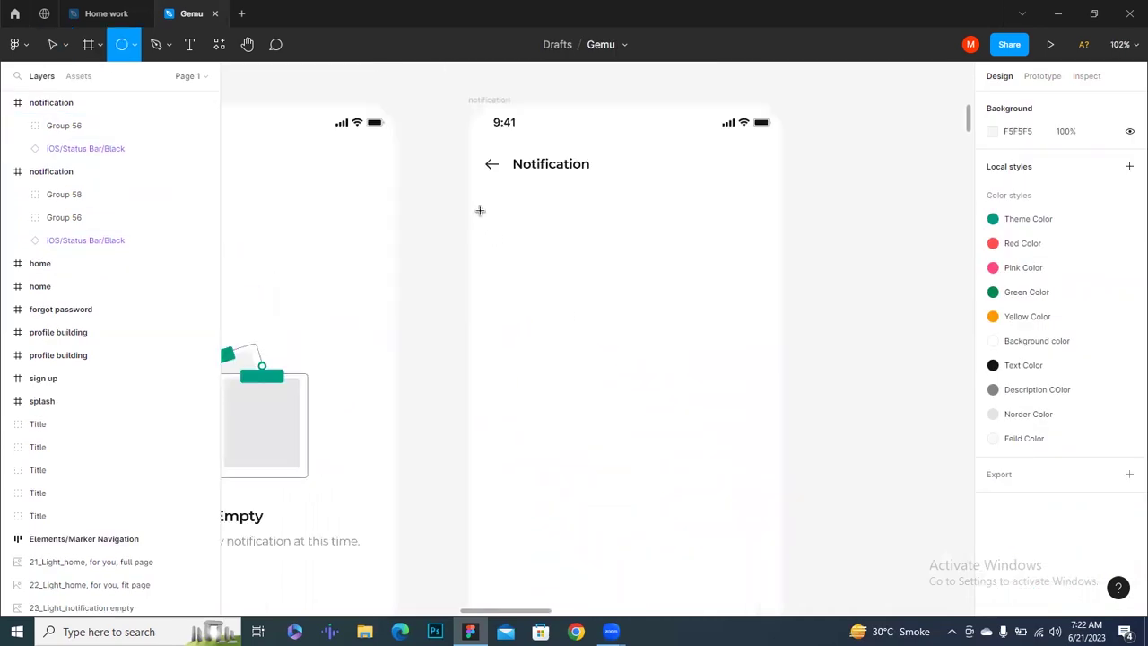
pyautogui.moveTo(480, 211); pyautogui.dragTo(522, 252)
pyautogui.click(1085, 167)
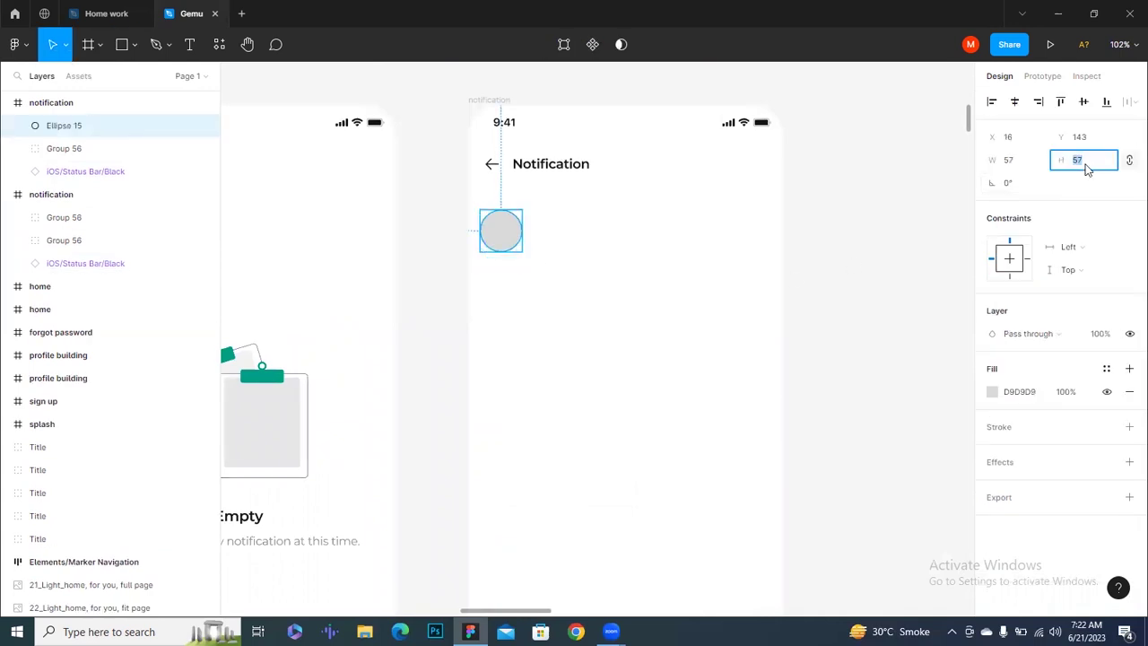
pyautogui.write('48')
pyautogui.press('Return')
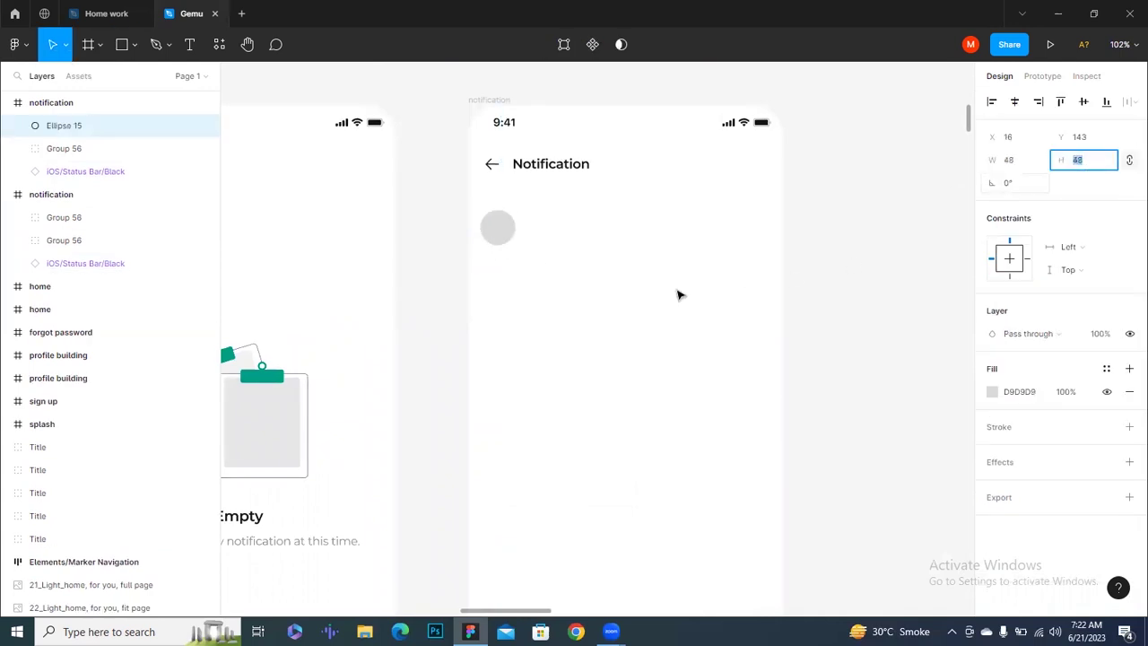
pyautogui.click(511, 282)
# Nudge the circle to X 20, Y 112 beneath the header
pyautogui.keyDown('ctrl'); pyautogui.scroll(5, 509, 278); pyautogui.keyUp('ctrl')
pyautogui.click(487, 212)
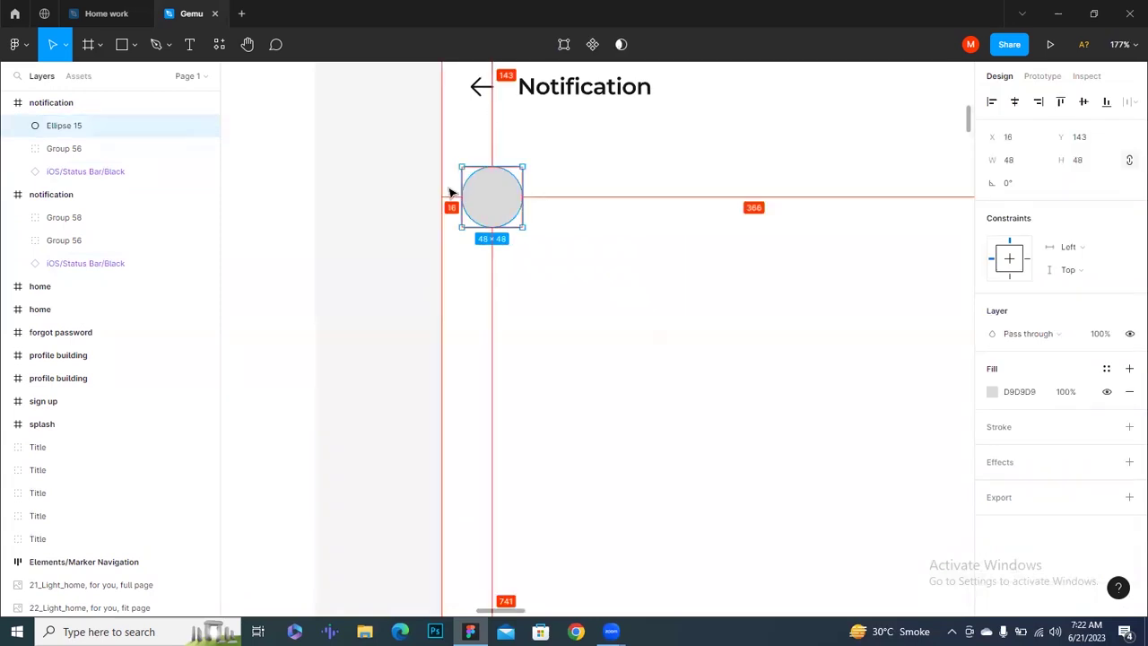
pyautogui.press('Right')
pyautogui.press('Right')
pyautogui.press('Right')
pyautogui.press('Right')
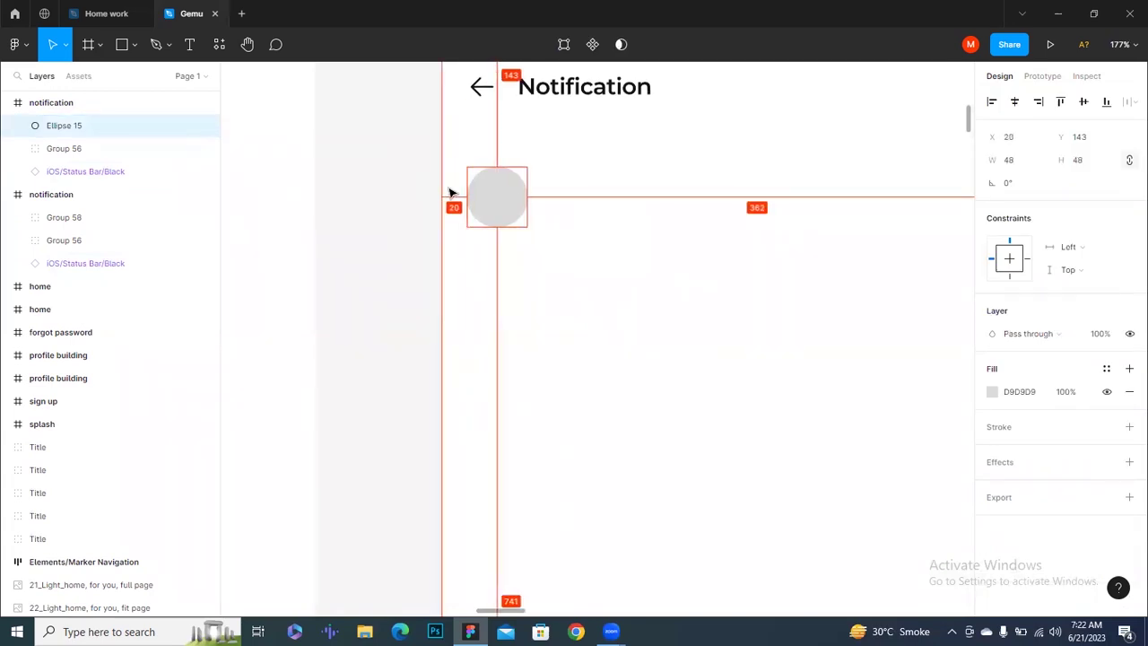
pyautogui.press('Up')
pyautogui.press('Up')
pyautogui.press('Up')
pyautogui.press('Up')
pyautogui.press('Up')
pyautogui.press('Up')
pyautogui.press('Up')
pyautogui.press('Up')
pyautogui.press('Up')
pyautogui.press('Up')
pyautogui.press('Up')
pyautogui.press('Up')
pyautogui.press('Up')
pyautogui.press('Up')
pyautogui.press('Up')
pyautogui.press('Up')
pyautogui.press('Up')
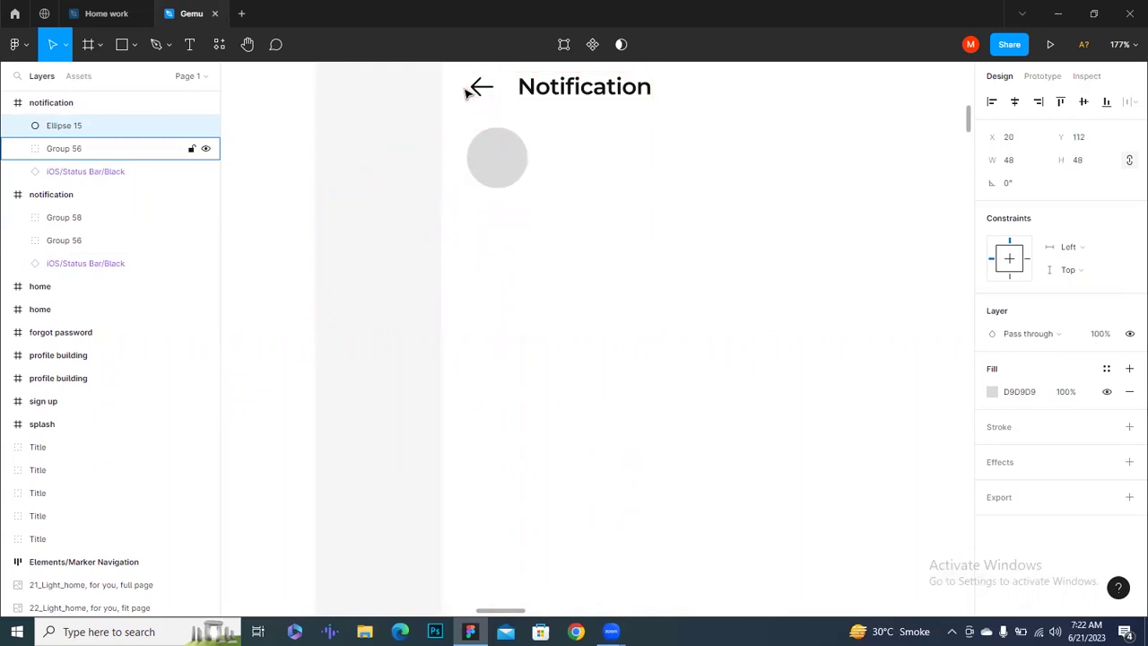
# Inspect the home screen's card and For You label spacing for reference
pyautogui.click(407, 189)
pyautogui.keyDown('ctrl'); pyautogui.scroll(-5, 407, 189); pyautogui.keyUp('ctrl')
pyautogui.scroll(2, 423, 239)
pyautogui.hscroll(-5, 422, 238)
pyautogui.hscroll(-5, 454, 284)
pyautogui.hscroll(-5, 723, 285)
pyautogui.click(376, 359)
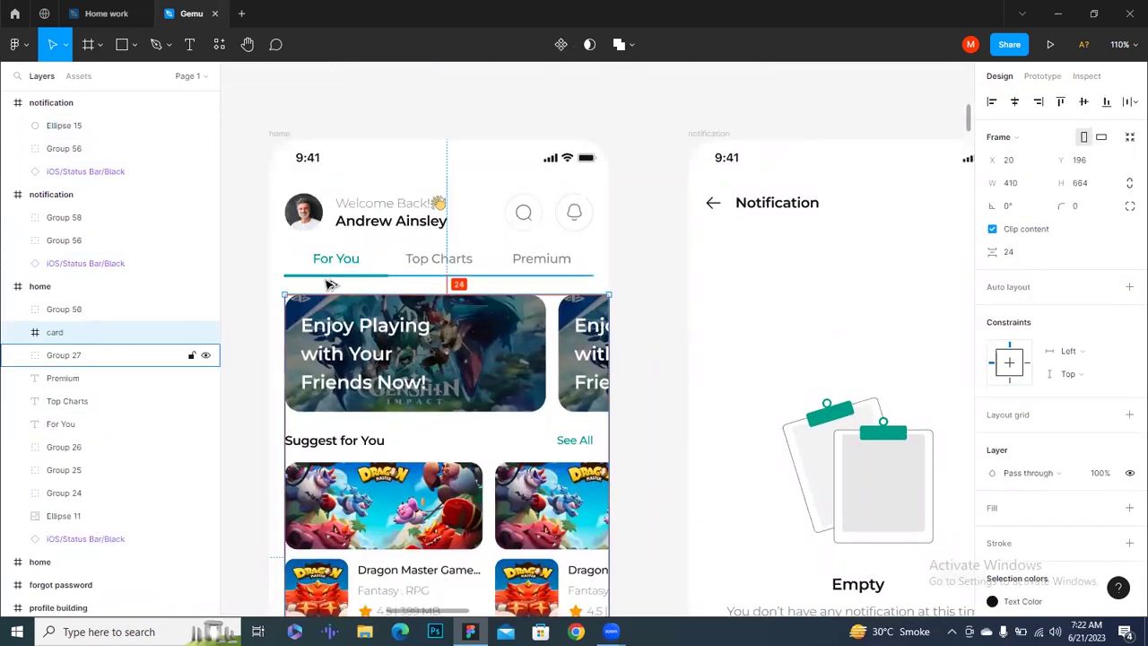
pyautogui.click(334, 260)
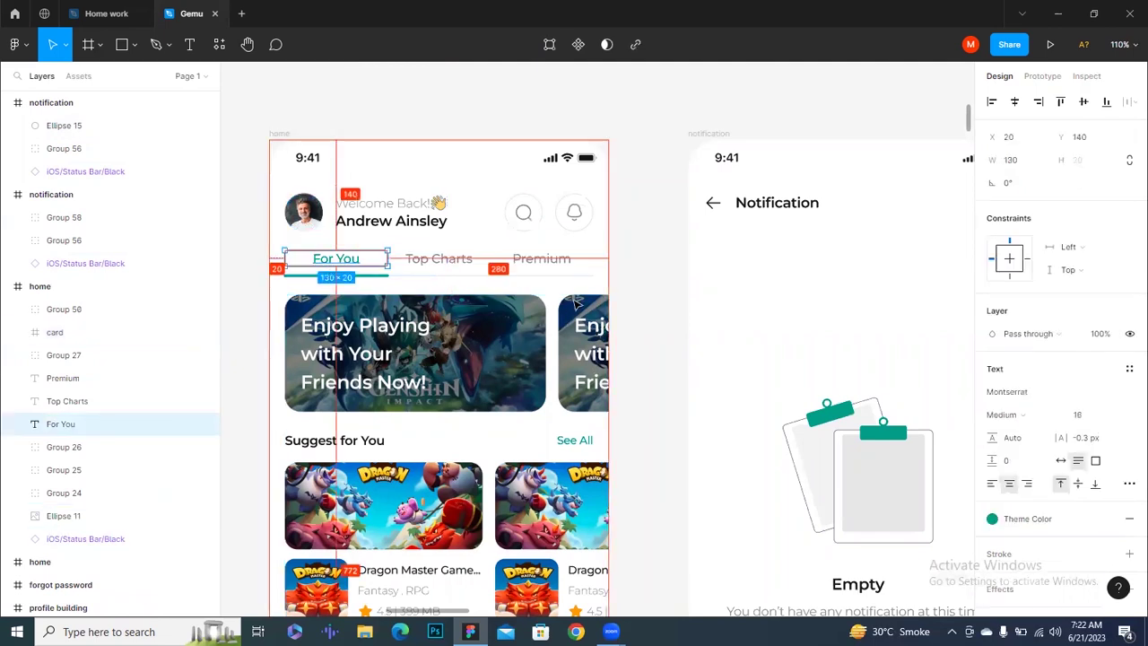
pyautogui.click(648, 320)
pyautogui.scroll(-5, 649, 320)
pyautogui.scroll(1, 686, 256)
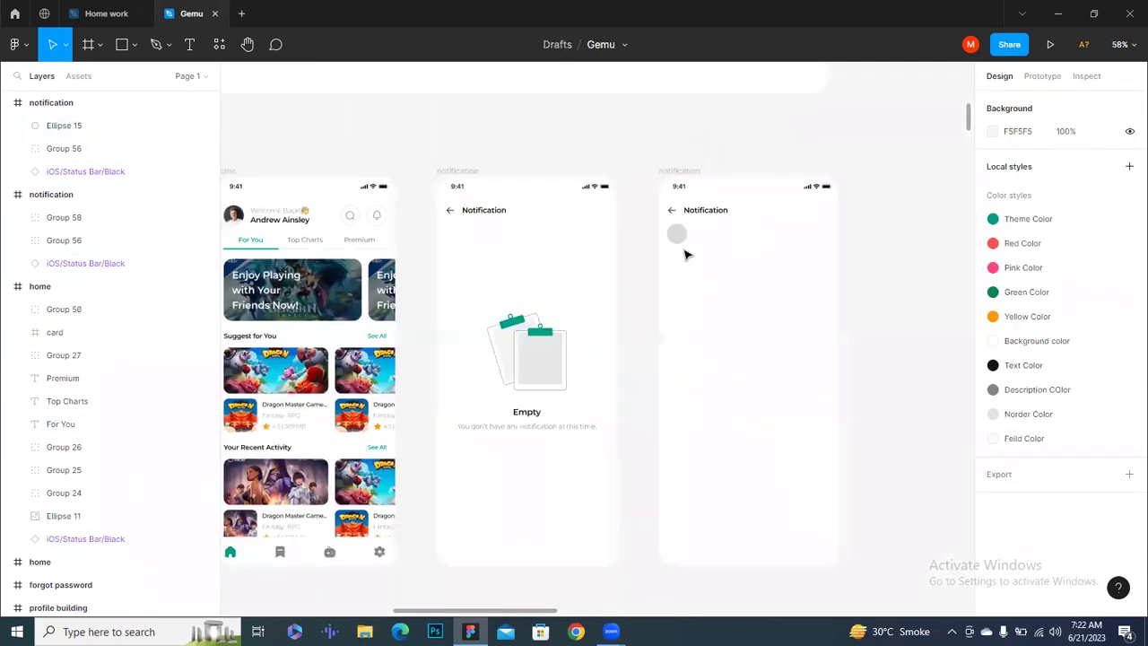
pyautogui.scroll(5, 686, 256)
# Move the circle down to Y 116, 24 px below the header
pyautogui.click(648, 255)
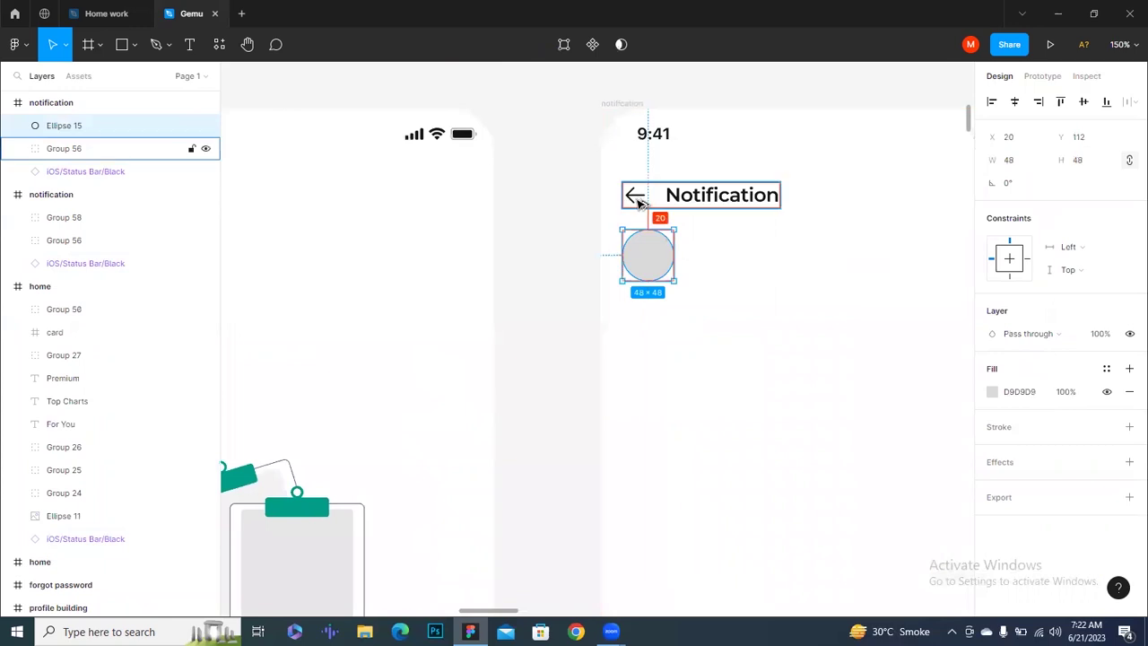
pyautogui.press('Down')
pyautogui.press('Down')
pyautogui.press('Down')
pyautogui.press('Down')
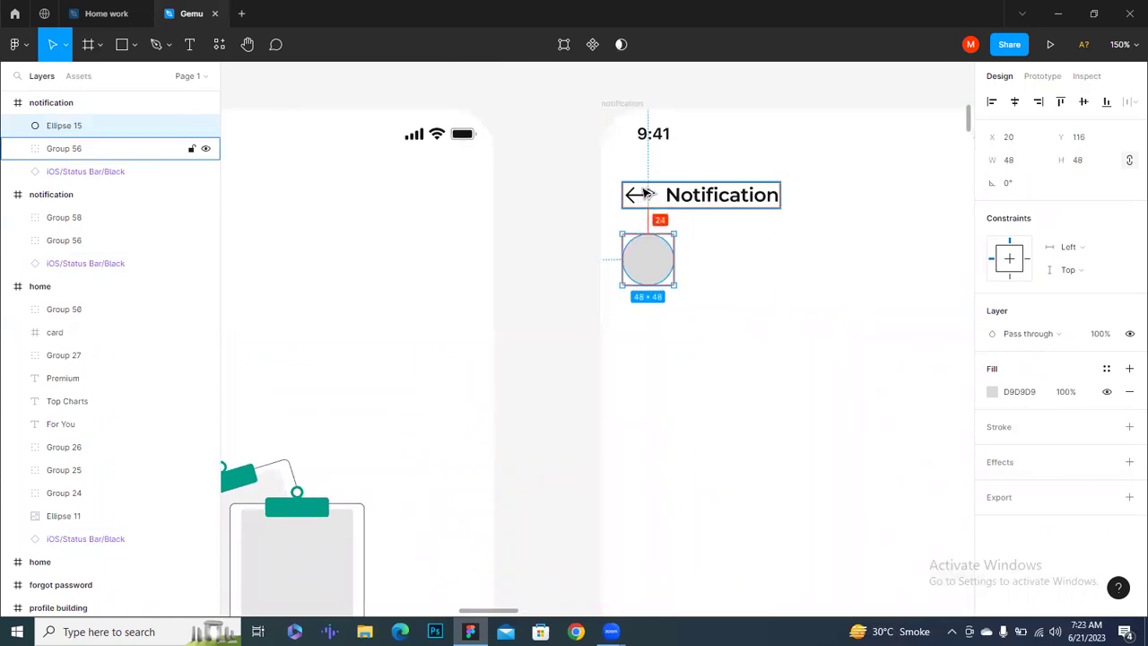
pyautogui.click(669, 320)
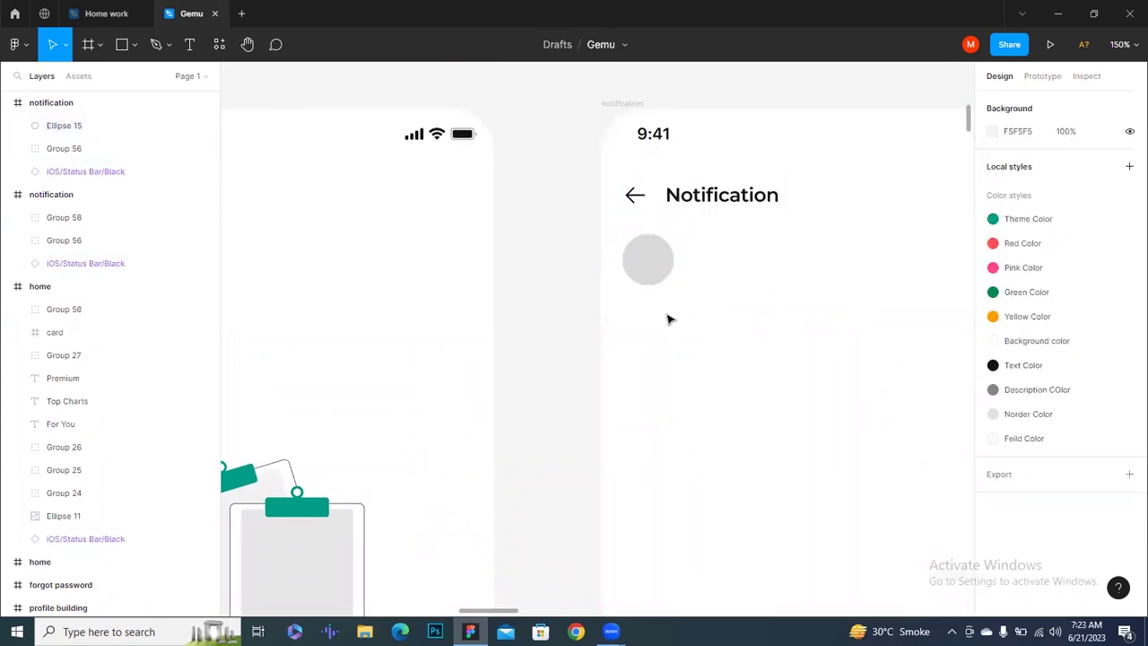
pyautogui.click(646, 273)
# Fill the circle with the pink F55684 style, detached, at 40% opacity
pyautogui.click(1104, 371)
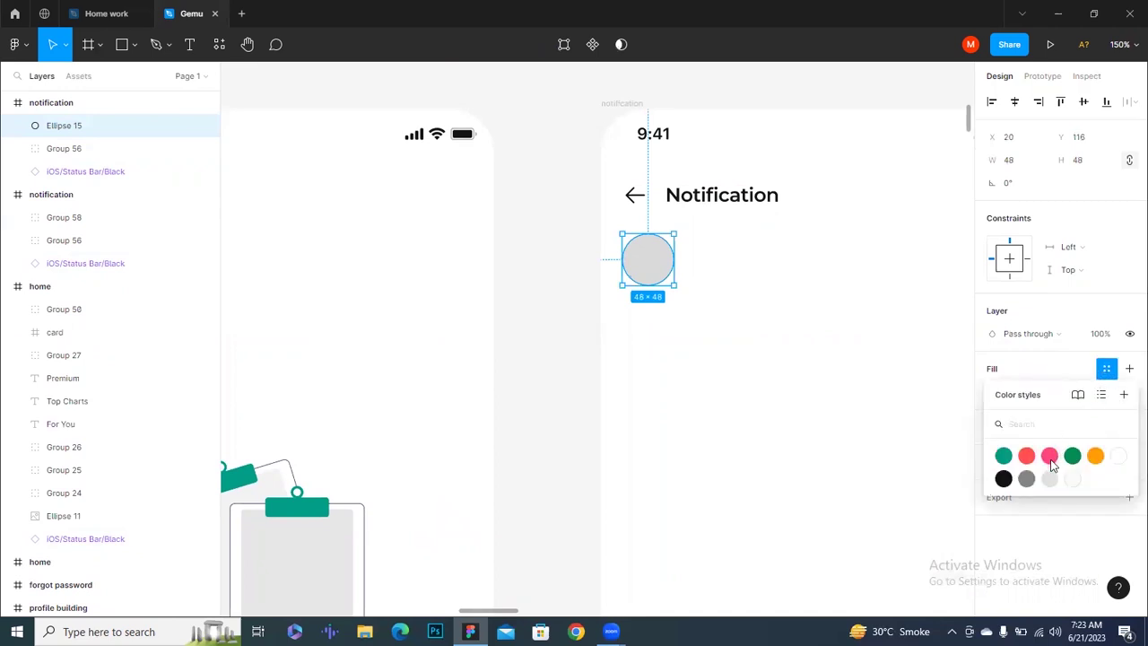
pyautogui.click(1050, 456)
pyautogui.click(1109, 374)
pyautogui.click(1076, 399)
pyautogui.hotkey('shift', 'Down')
pyautogui.hotkey('shift', 'Down')
pyautogui.hotkey('shift', 'Down')
pyautogui.hotkey('shift', 'Down')
pyautogui.hotkey('shift', 'Down')
pyautogui.hotkey('shift', 'Down')
pyautogui.hotkey('shift', 'Down')
pyautogui.hotkey('shift', 'Down')
pyautogui.hotkey('shift', 'Down')
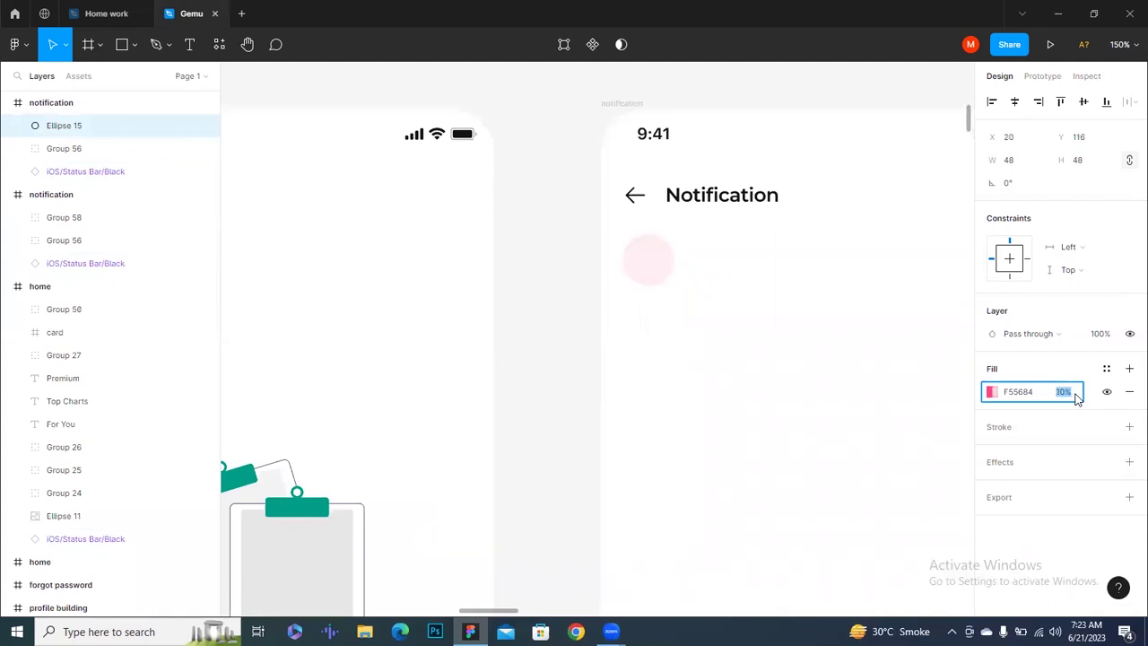
# Launch the Iconly plugin and move its window off the notification screen
pyautogui.click(807, 390)
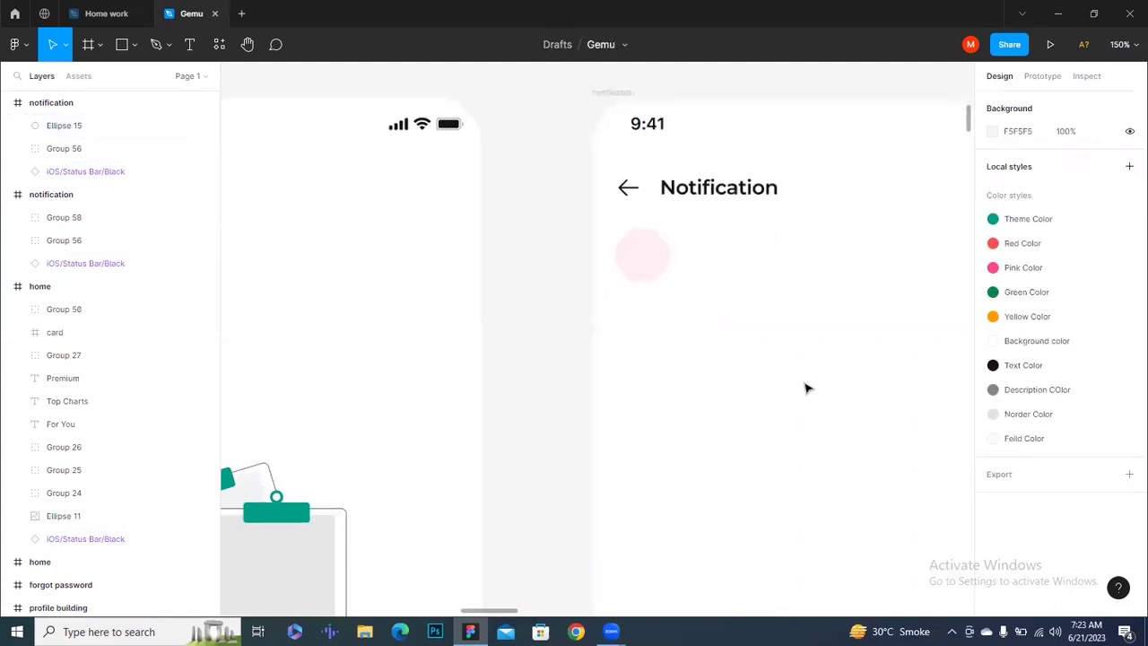
pyautogui.scroll(-3, 550, 333)
pyautogui.scroll(-2, 599, 351)
pyautogui.hscroll(2, 599, 352)
pyautogui.rightClick(750, 241)
pyautogui.moveTo(777, 362)
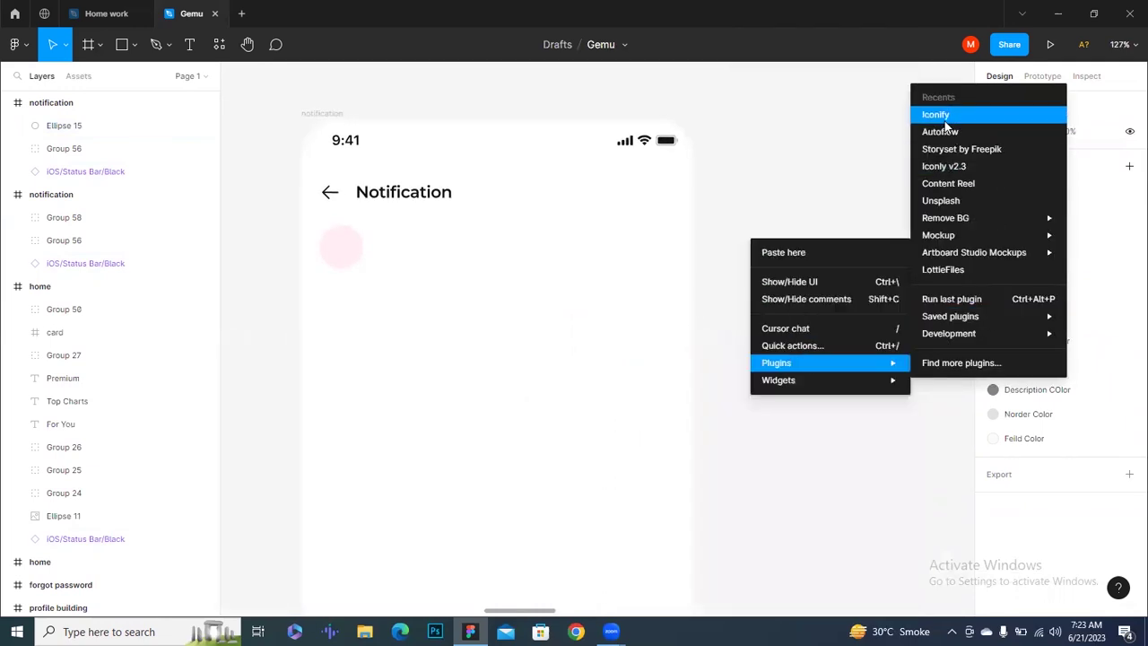
pyautogui.click(960, 169)
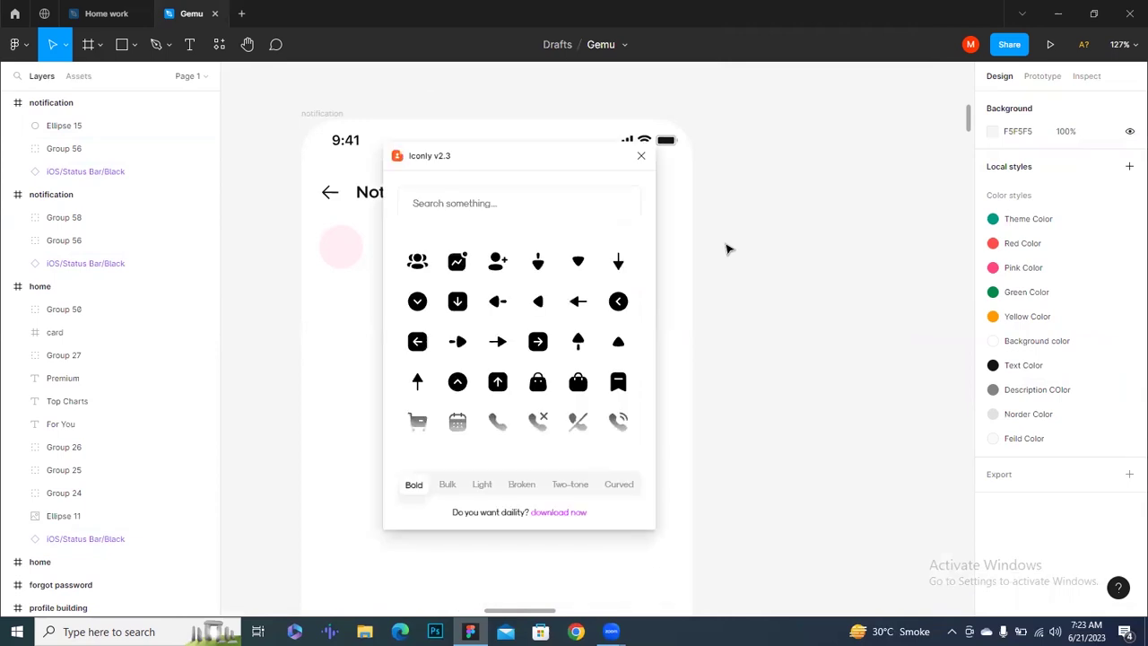
pyautogui.moveTo(514, 157); pyautogui.dragTo(756, 184)
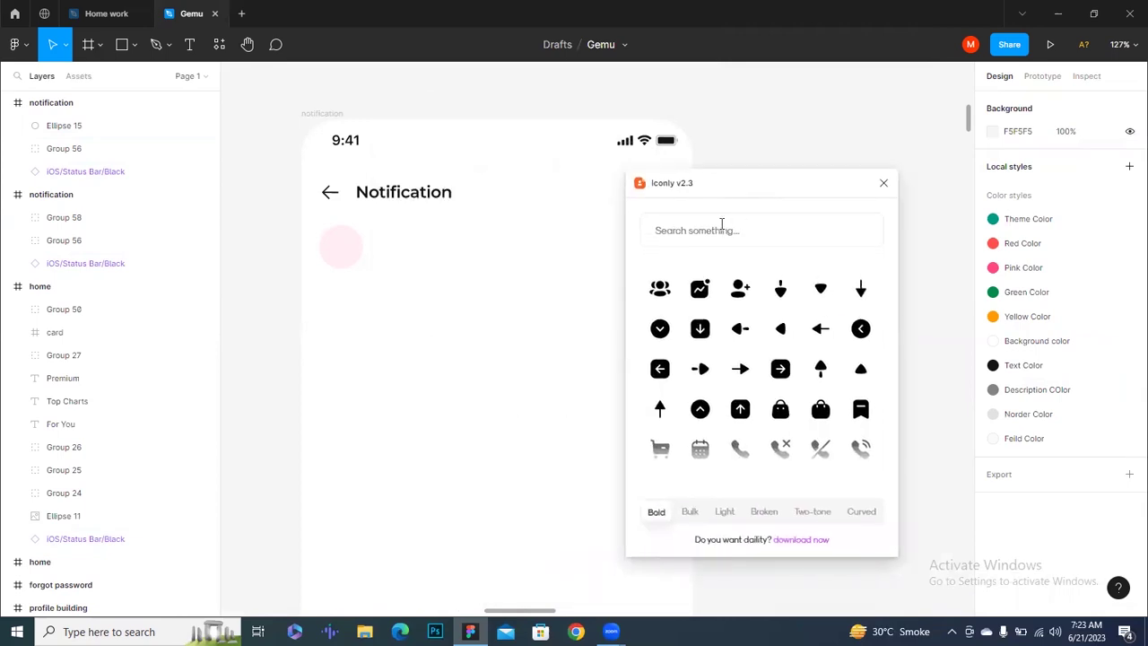
# Drag the Bold Close-Square icon onto the canvas beside the notification screen
pyautogui.write('cr')
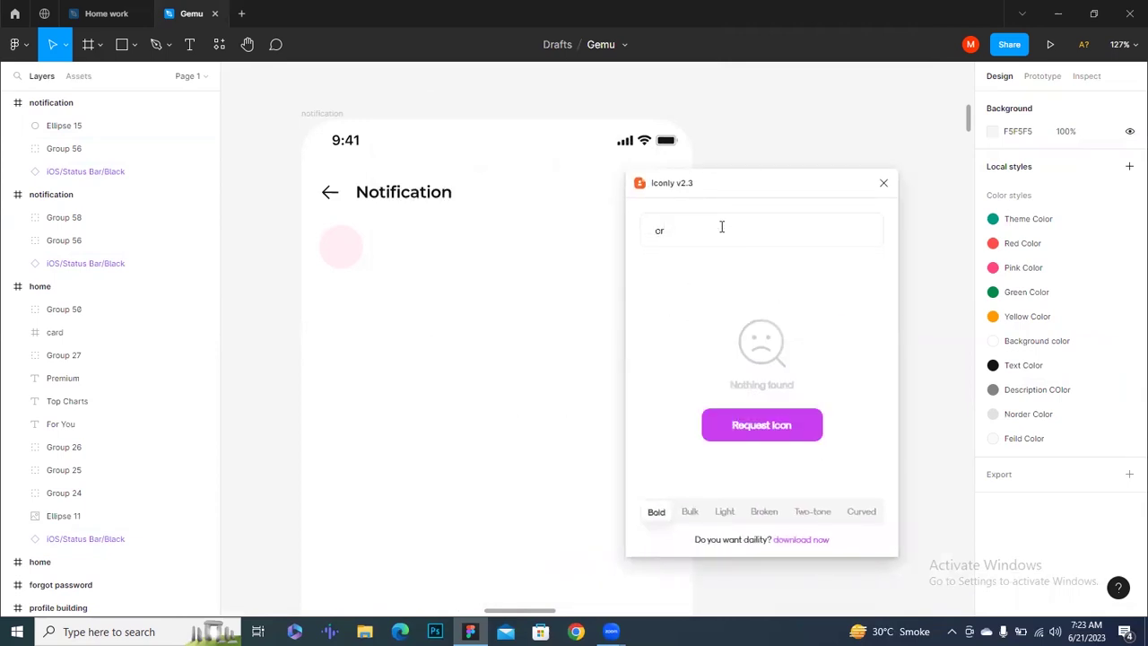
pyautogui.press('BackSpace')
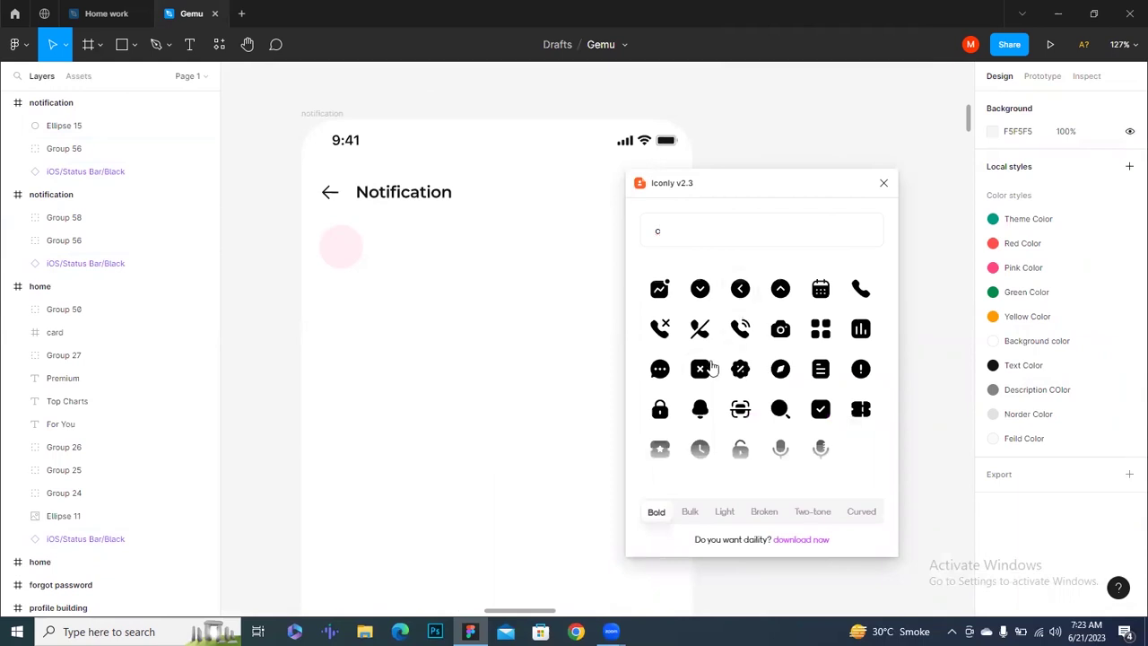
pyautogui.moveTo(705, 376); pyautogui.dragTo(817, 127)
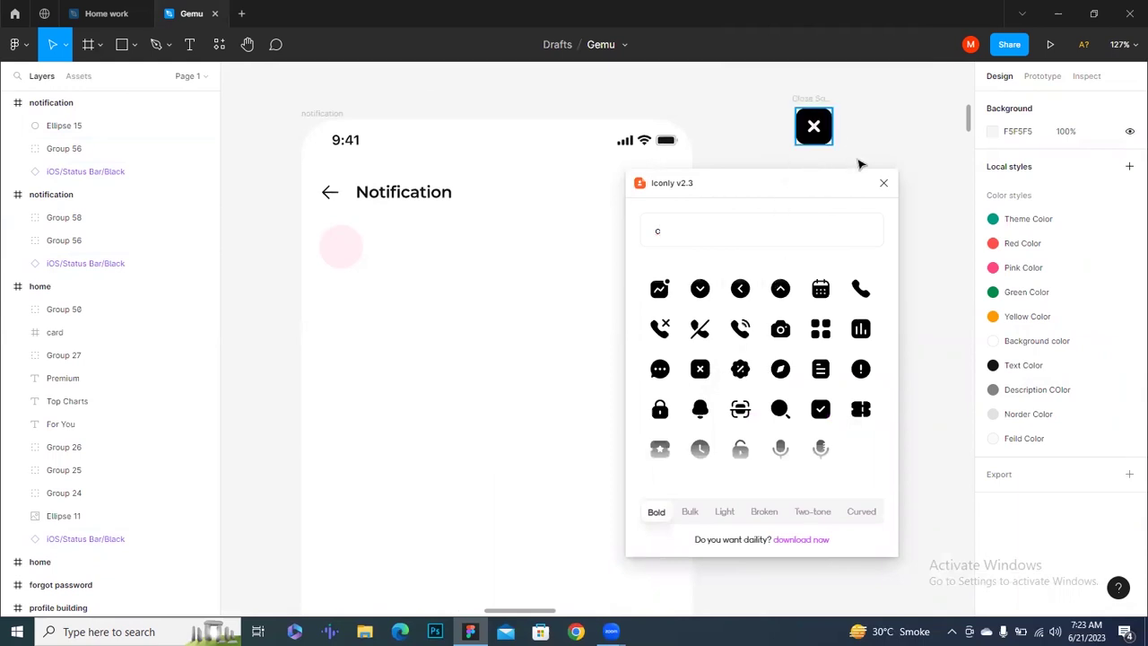
pyautogui.click(884, 182)
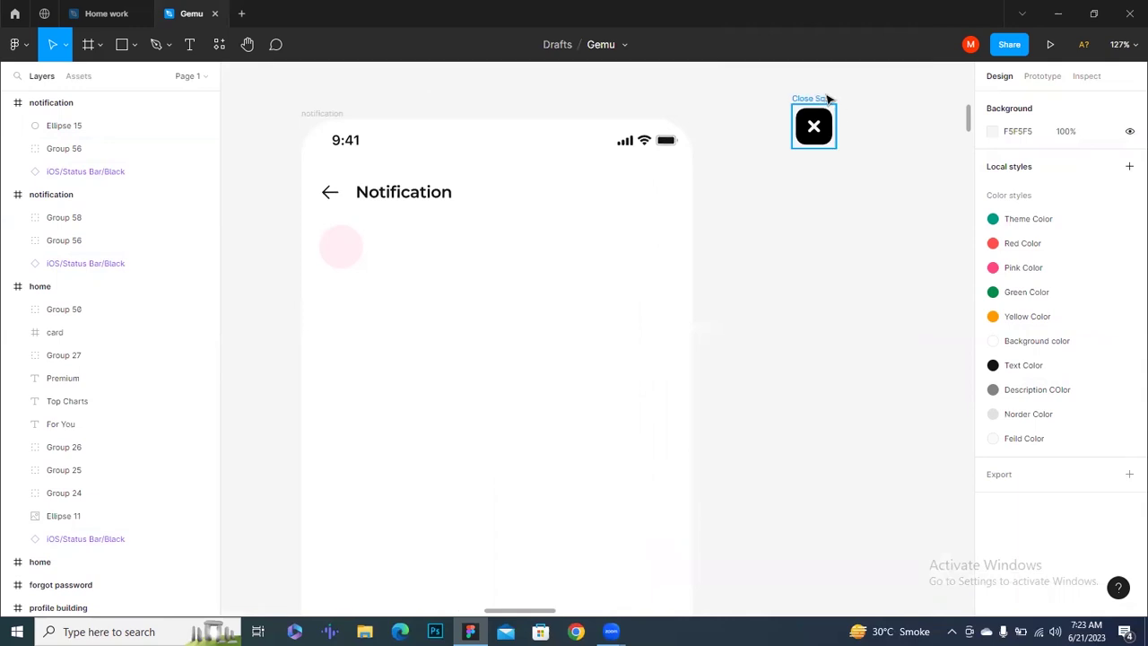
pyautogui.moveTo(816, 135); pyautogui.dragTo(797, 242)
# Resize the close icon to 24×24 and colour it with the Pink Color style
pyautogui.scroll(3, 825, 251)
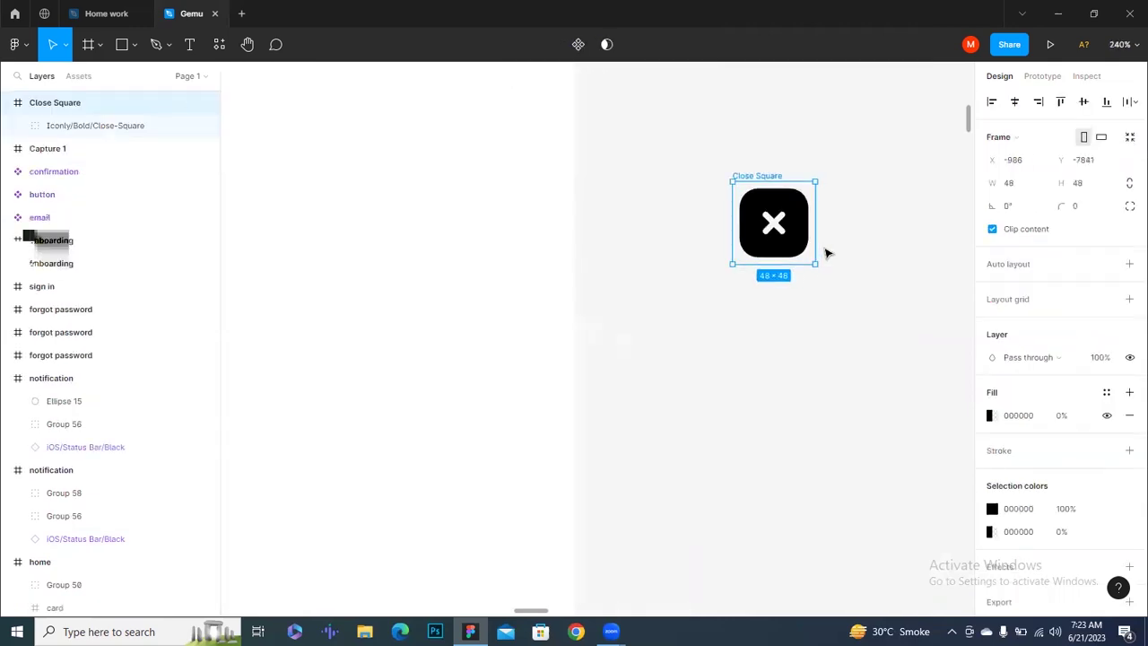
pyautogui.click(1093, 185)
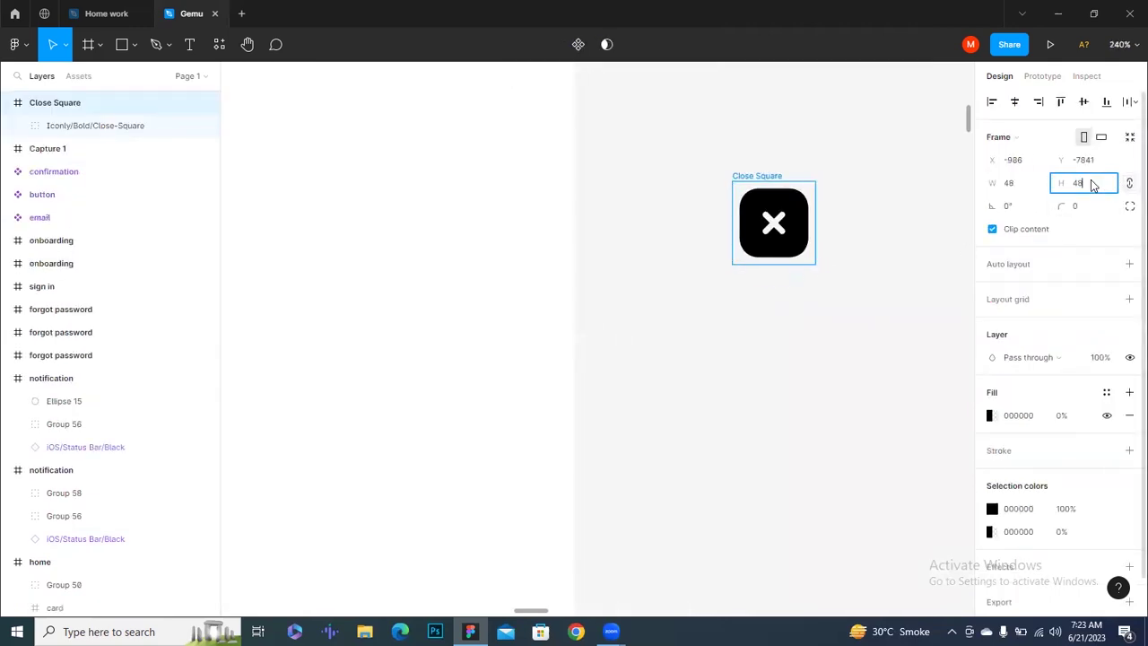
pyautogui.write('24')
pyautogui.click(851, 256)
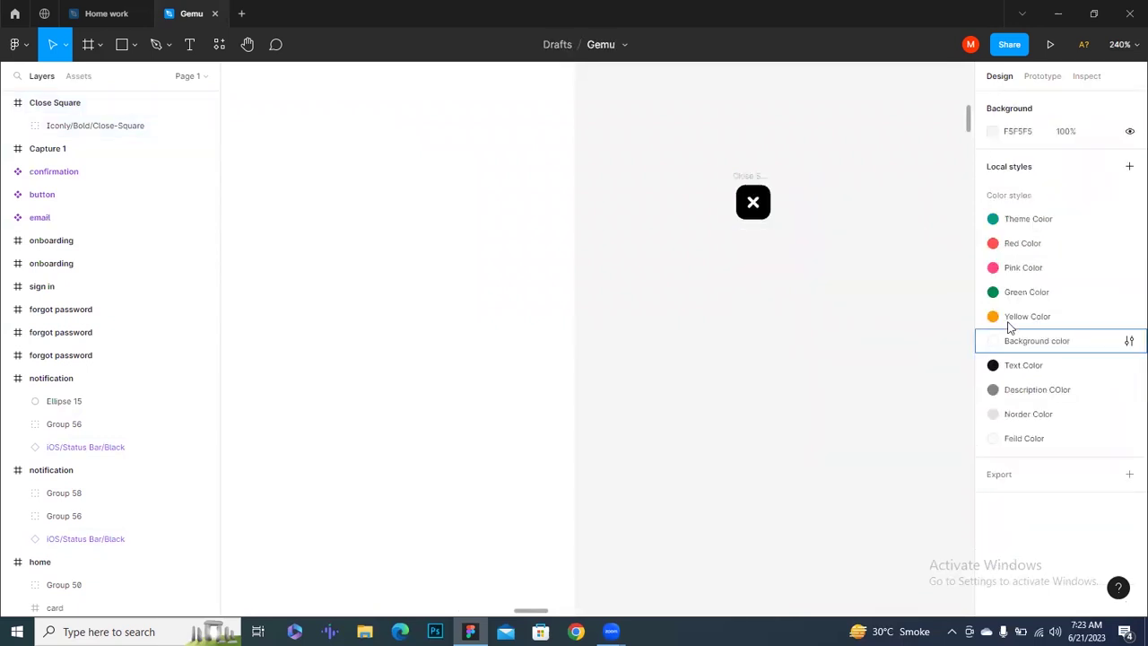
pyautogui.click(768, 190)
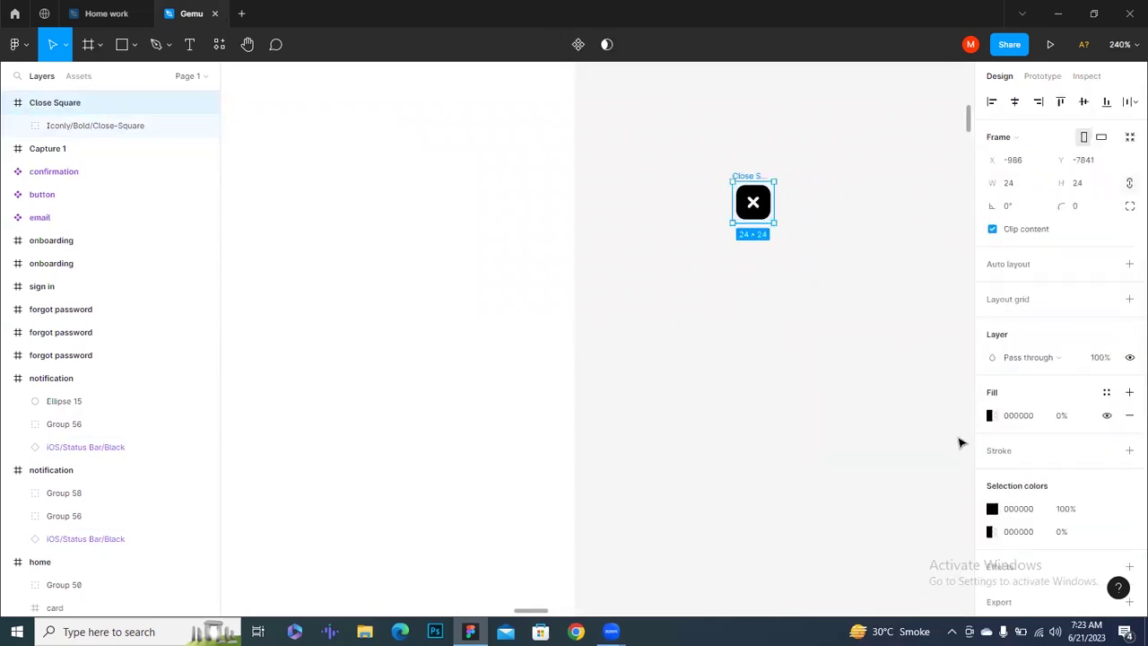
pyautogui.click(1106, 509)
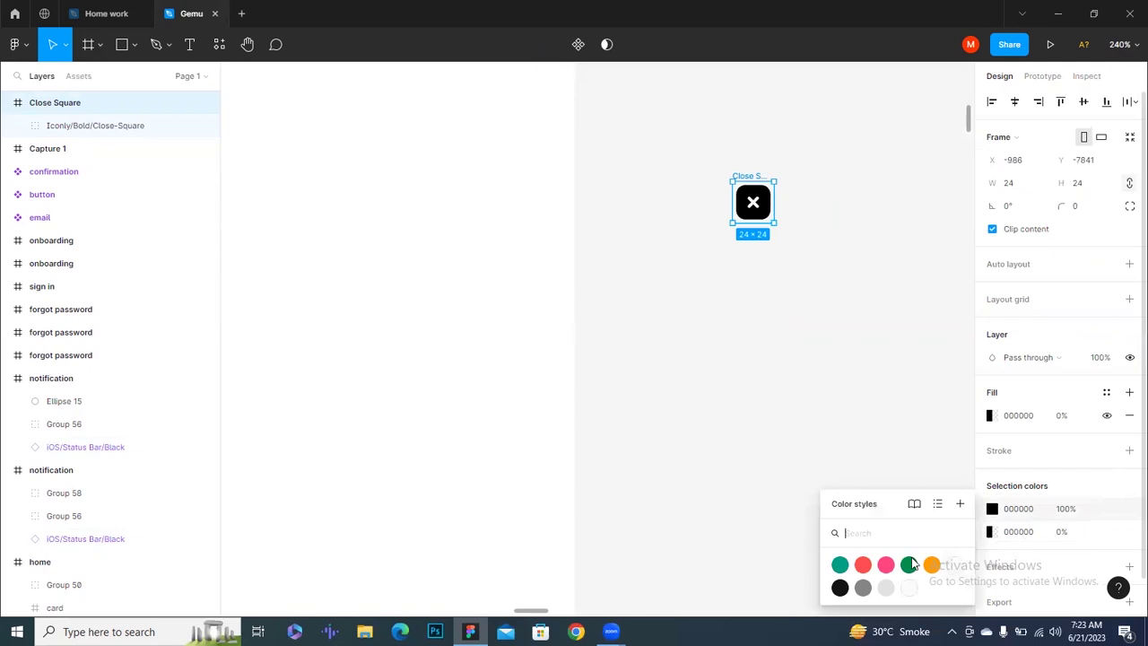
pyautogui.click(881, 565)
# Move the pink icon into the Notification screen onto the pale pink circle
pyautogui.click(827, 476)
pyautogui.keyDown('ctrl'); pyautogui.scroll(-5, 763, 385); pyautogui.keyUp('ctrl')
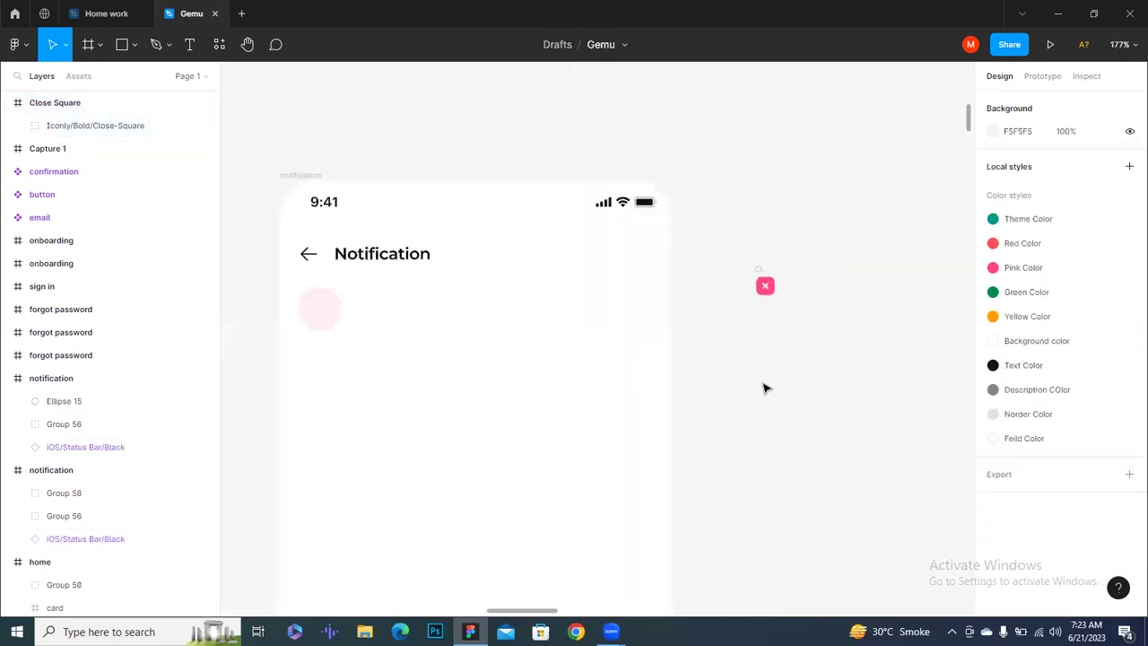
pyautogui.moveTo(817, 341)
pyautogui.mouseDown()
pyautogui.moveTo(556, 389)
pyautogui.moveTo(397, 363)
pyautogui.mouseUp()
pyautogui.moveTo(374, 370); pyautogui.dragTo(373, 373)
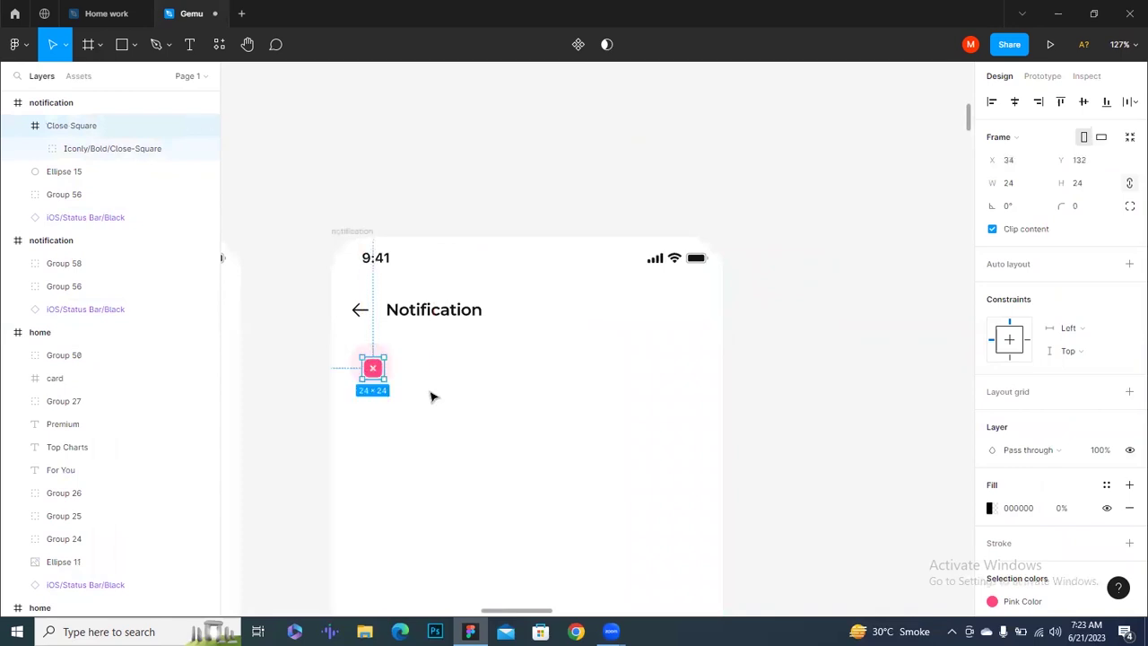
pyautogui.scroll(2, 434, 395)
pyautogui.scroll(3, 433, 395)
pyautogui.scroll(2, 390, 318)
pyautogui.scroll(3, 394, 305)
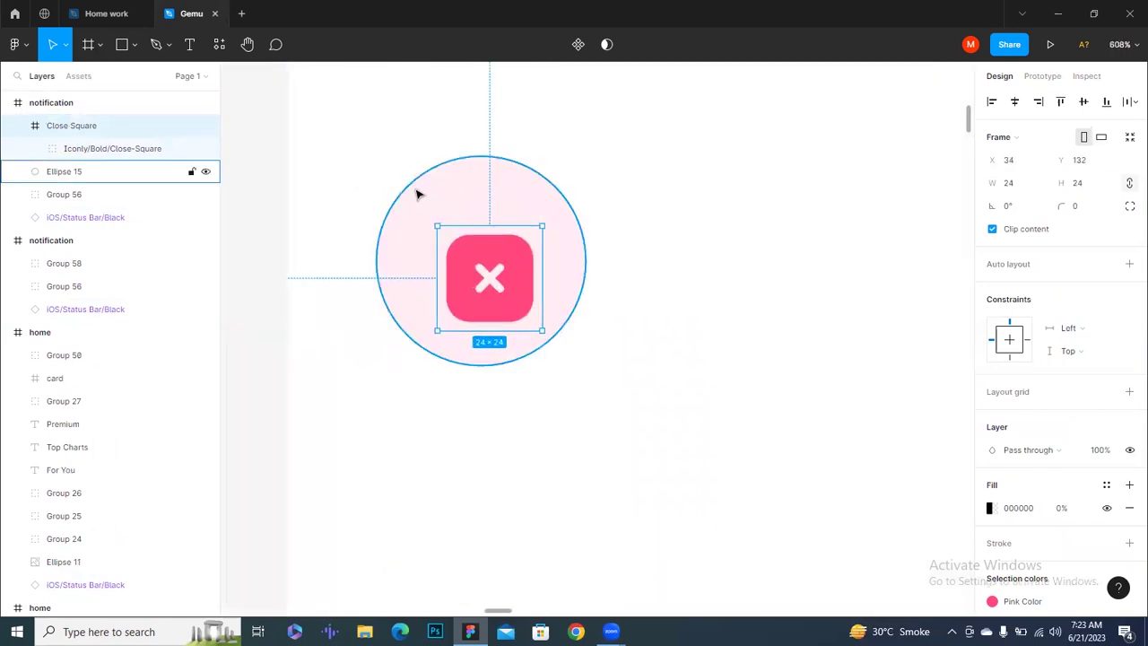
# Centre the icon on the circle both ways and group them
pyautogui.keyDown('shift'); pyautogui.click(416, 193); pyautogui.keyUp('shift')
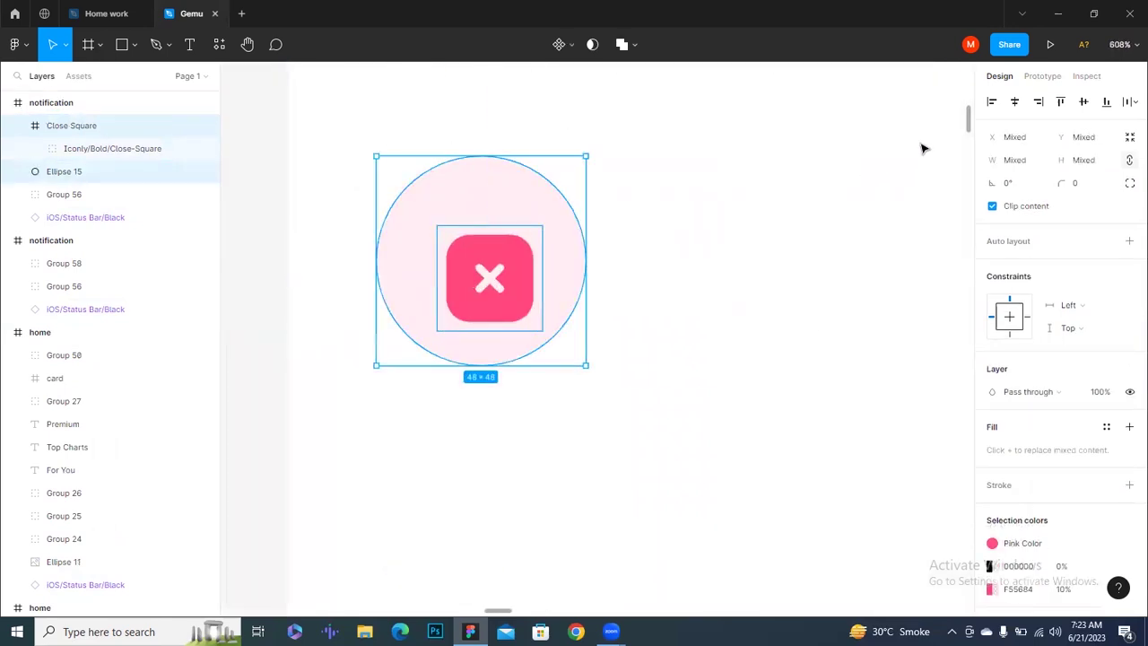
pyautogui.click(1016, 104)
pyautogui.click(1083, 102)
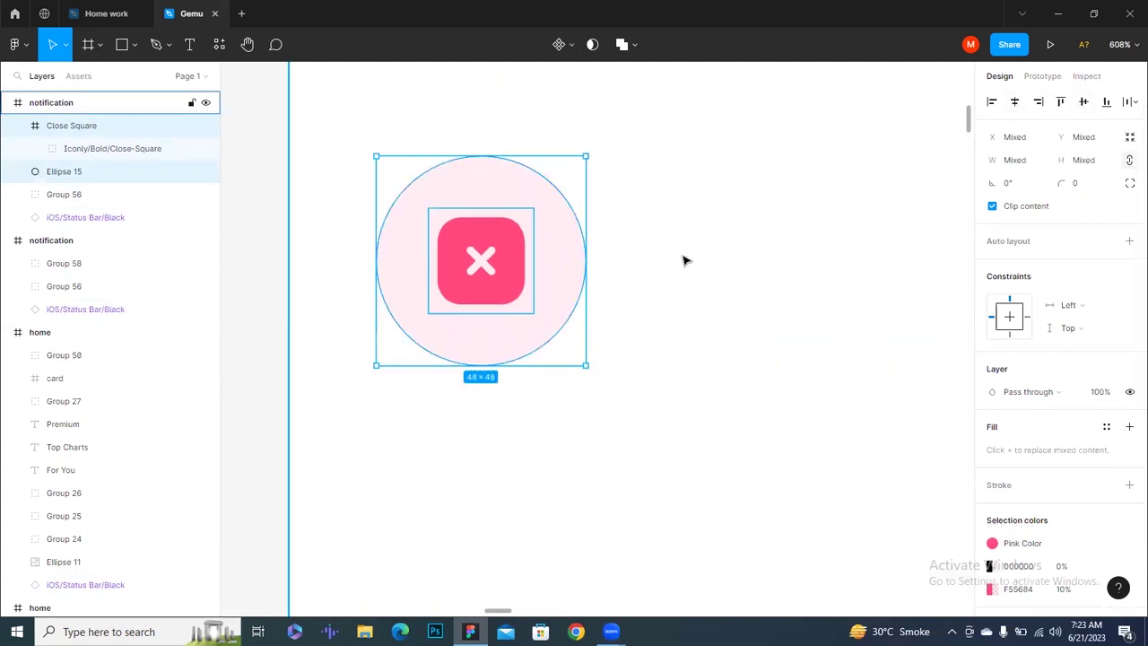
pyautogui.hotkey('ctrl', 'g')
pyautogui.click(633, 300)
pyautogui.scroll(-3, 633, 299)
pyautogui.scroll(-2, 584, 350)
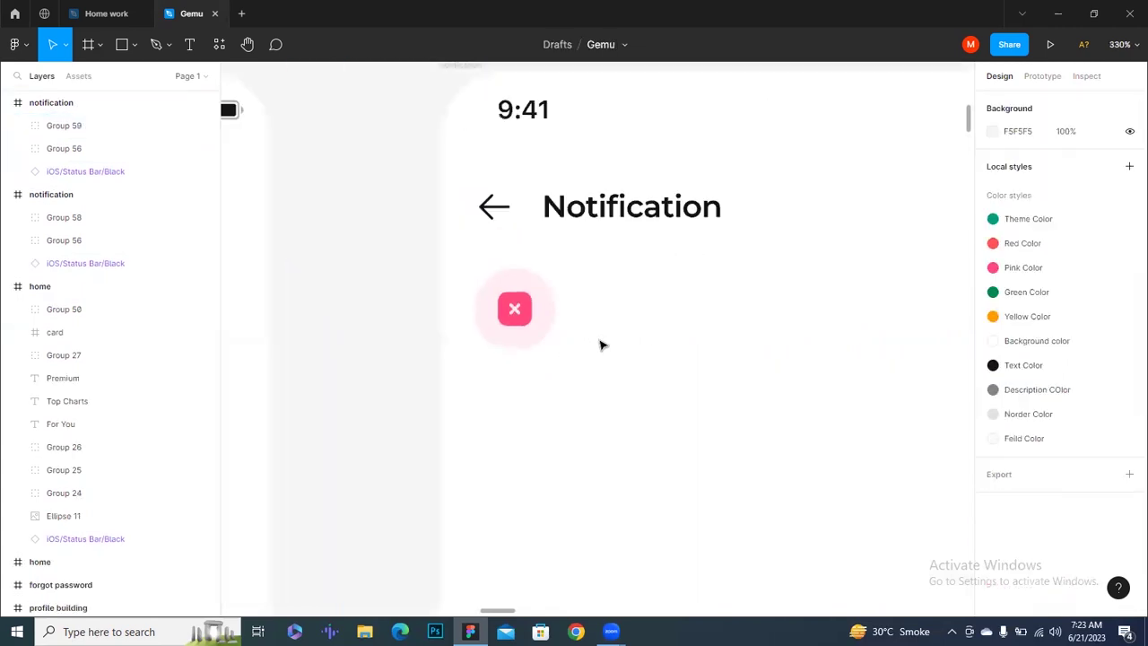
pyautogui.scroll(-4, 600, 345)
# Add a "Subscription Cancelled" text layer to the right of the close icon
pyautogui.press('t')
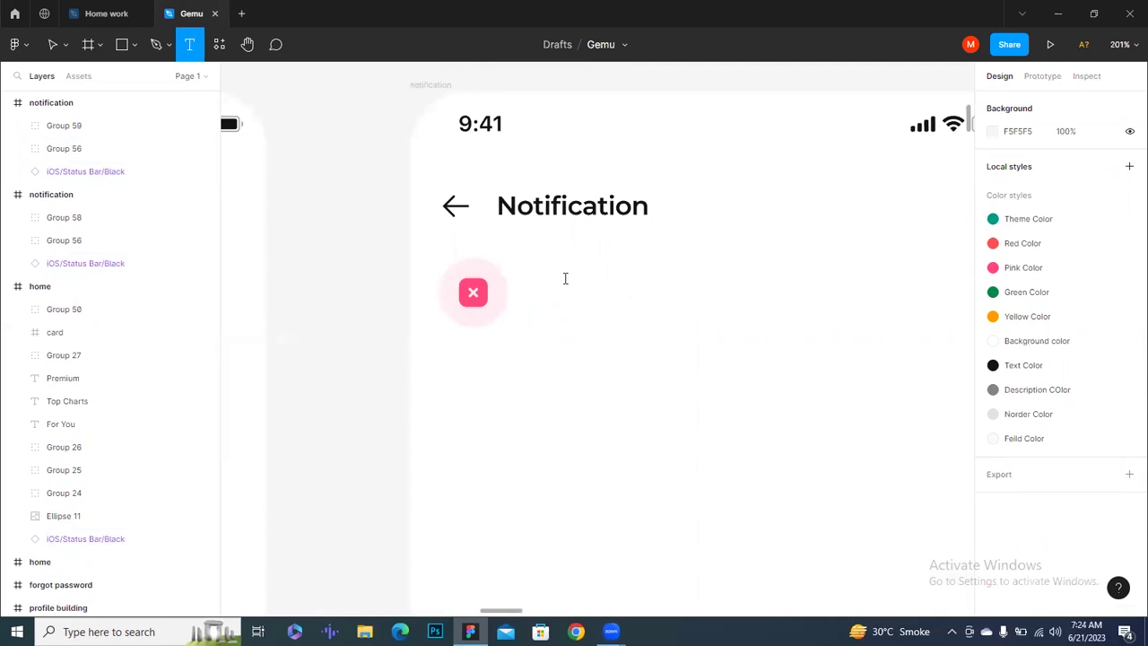
pyautogui.click(565, 278)
pyautogui.write('Subscription Cancelled')
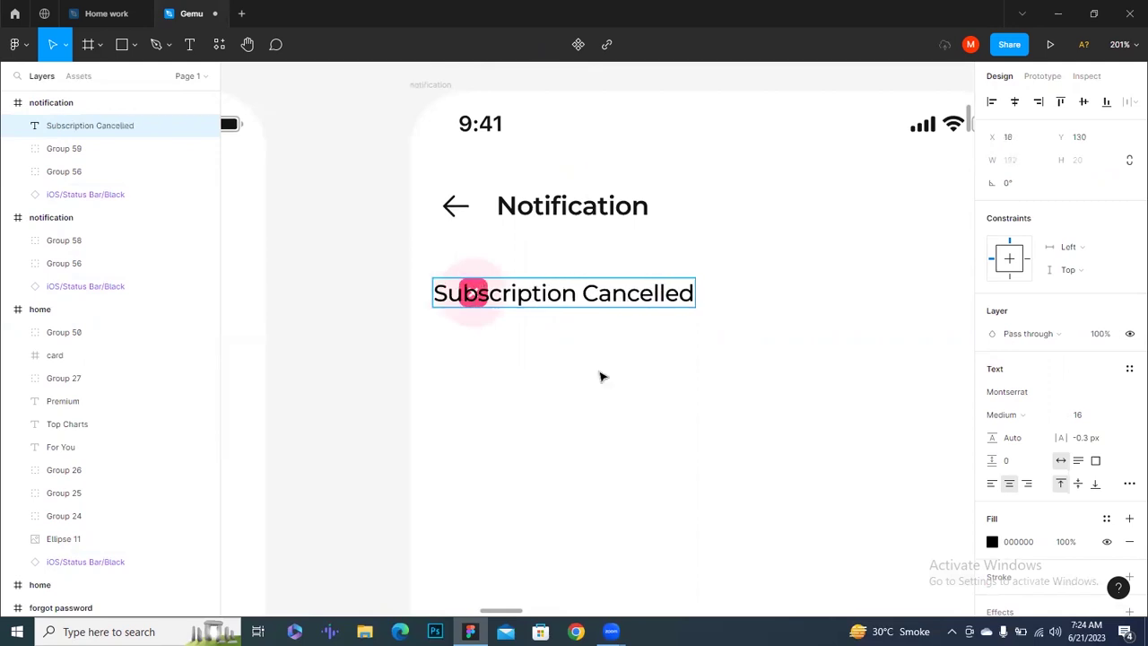
pyautogui.press('Escape')
pyautogui.moveTo(640, 306); pyautogui.dragTo(763, 303)
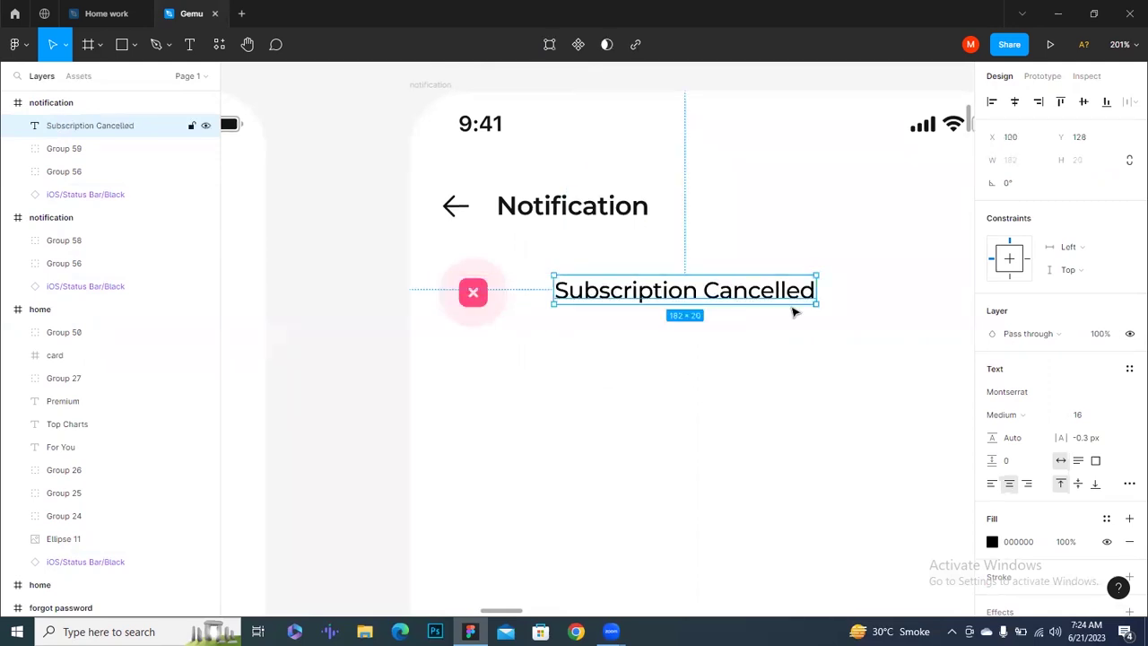
# Make the heading SemiBold with the Text Color style
pyautogui.click(1028, 416)
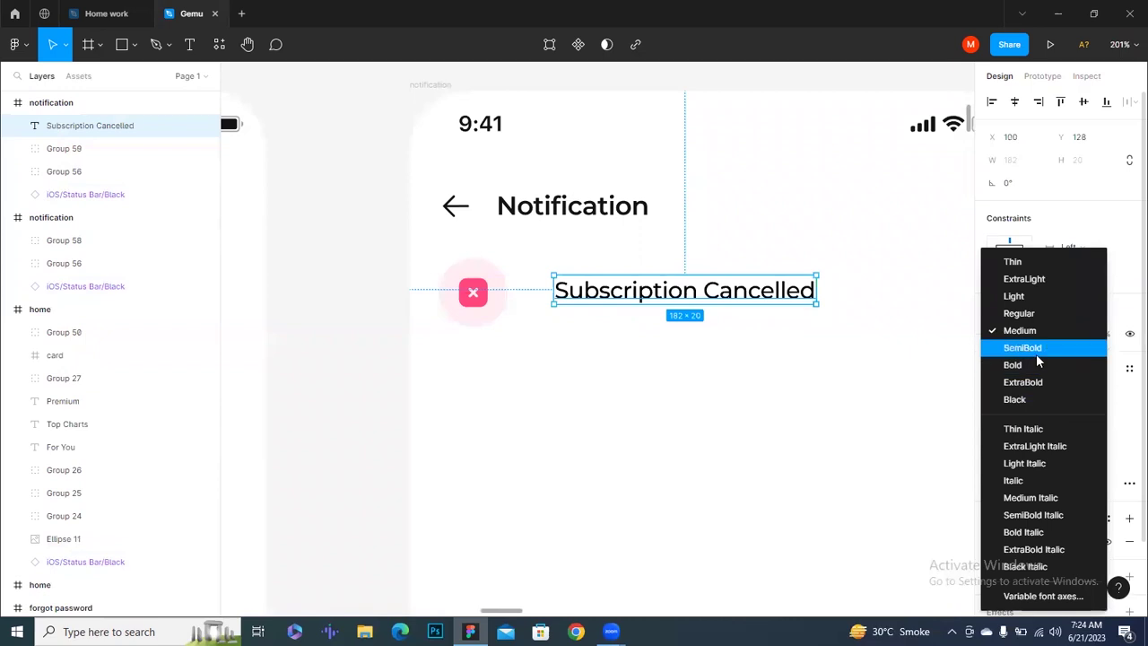
pyautogui.click(1031, 351)
pyautogui.click(1107, 520)
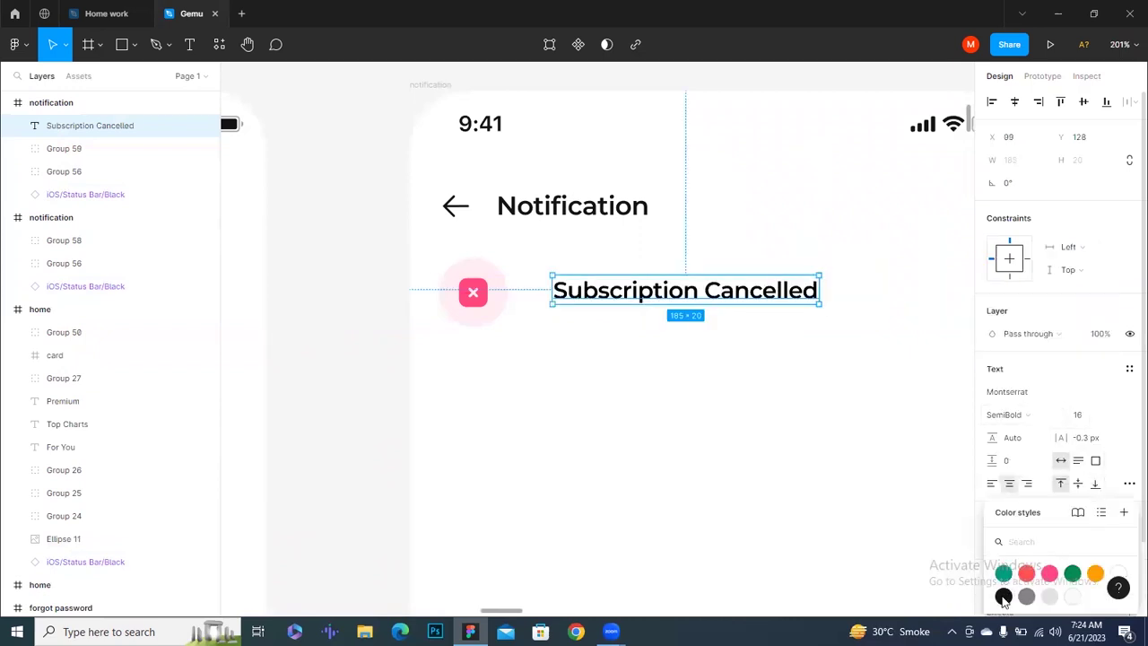
pyautogui.click(1004, 597)
# Nudge the heading left to sit 16 px from the close icon
pyautogui.click(730, 436)
pyautogui.scroll(3, 730, 436)
pyautogui.scroll(1, 691, 402)
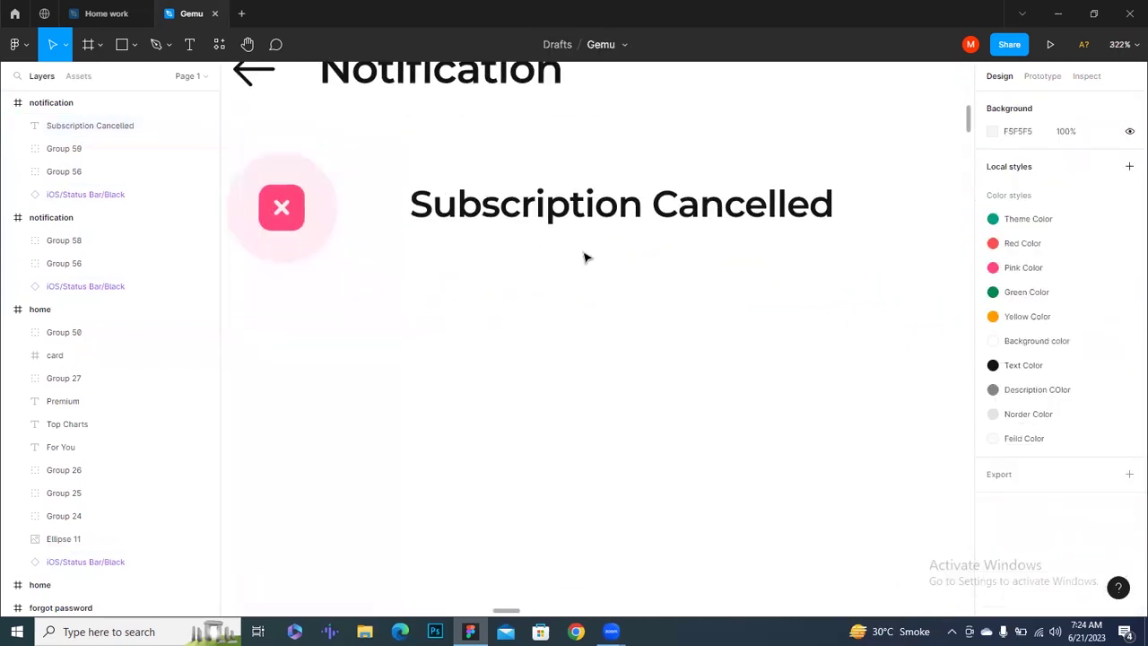
pyautogui.click(538, 220)
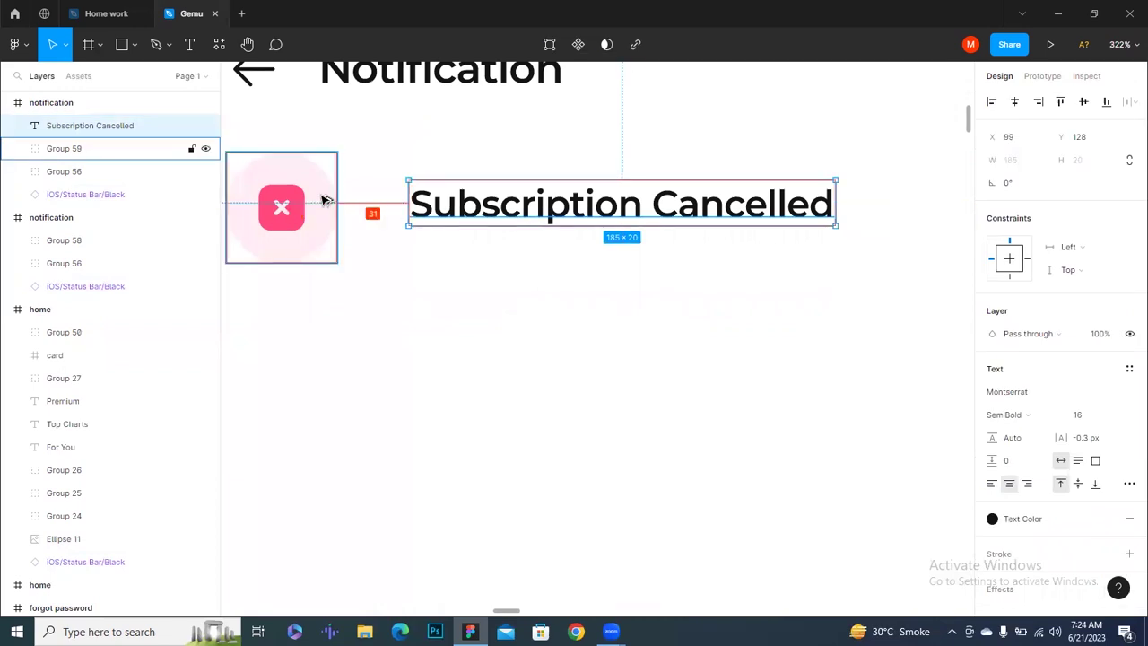
pyautogui.press('Left')
pyautogui.press('Left')
pyautogui.press('Left')
pyautogui.press('Left')
pyautogui.press('Left')
pyautogui.press('Left')
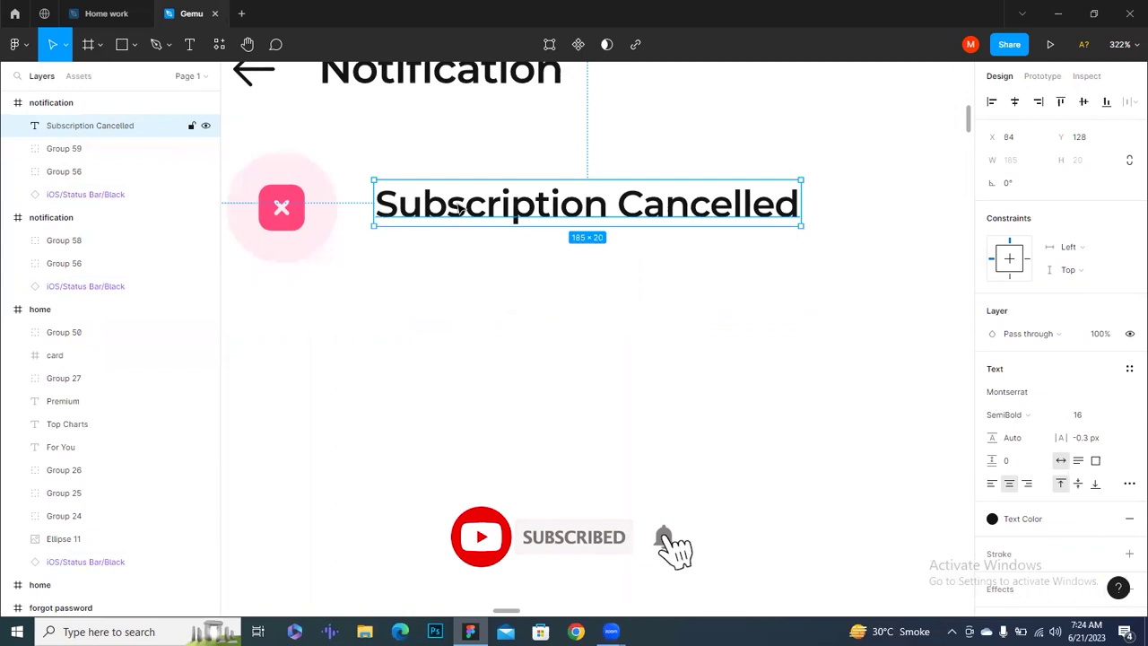
pyautogui.click(467, 274)
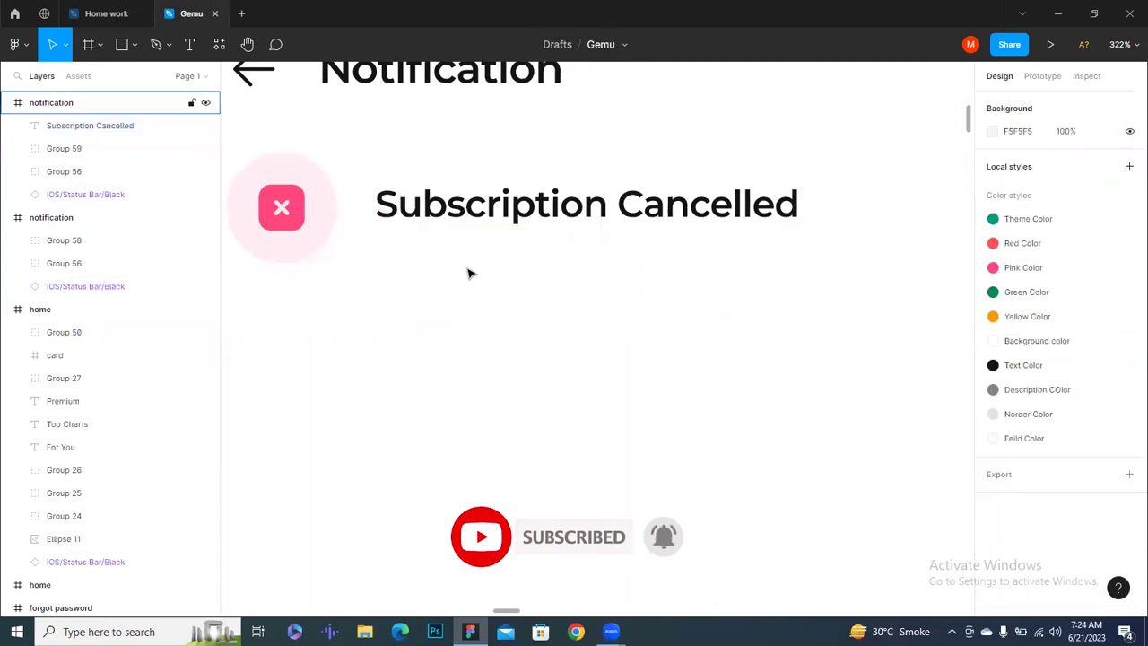
pyautogui.keyDown('ctrl'); pyautogui.scroll(3, 467, 273); pyautogui.keyUp('ctrl')
pyautogui.press('t')
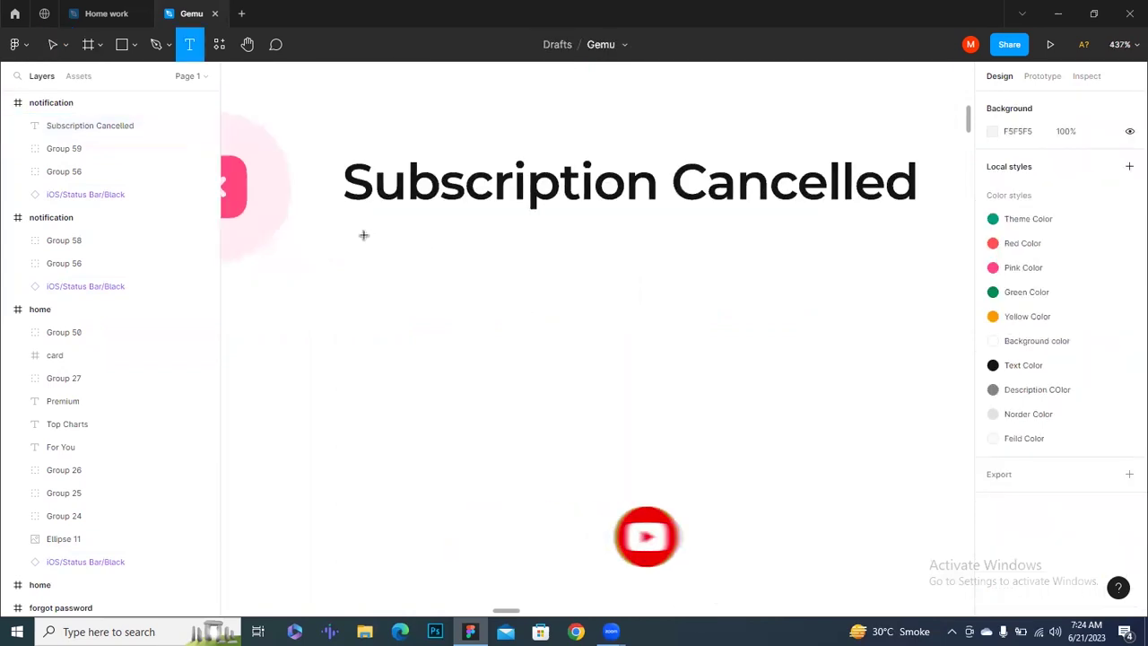
# Add the date line 'Jun 03, 2023 | 2 hours ago' below the heading
pyautogui.click(363, 244)
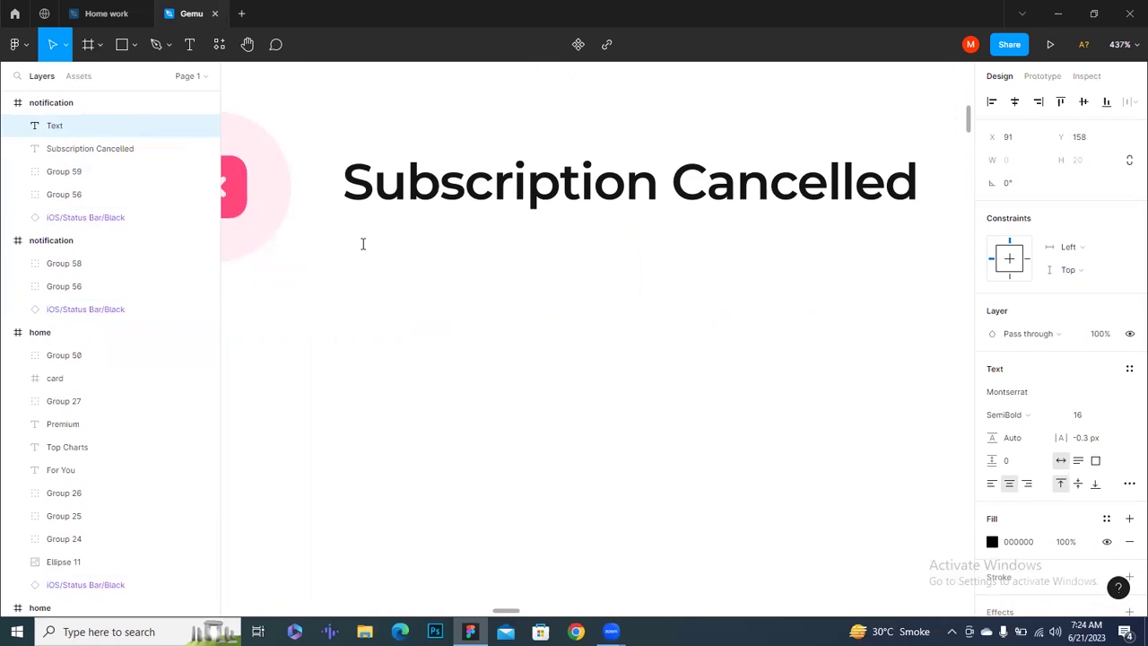
pyautogui.write('Jun')
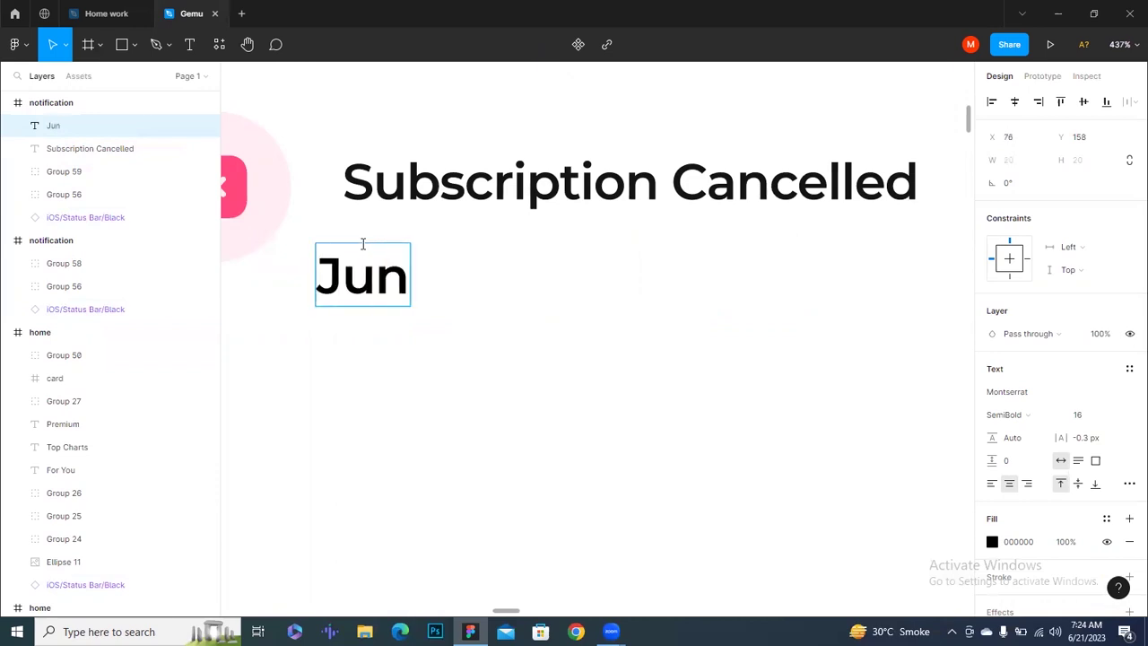
pyautogui.write('  03, 2023')
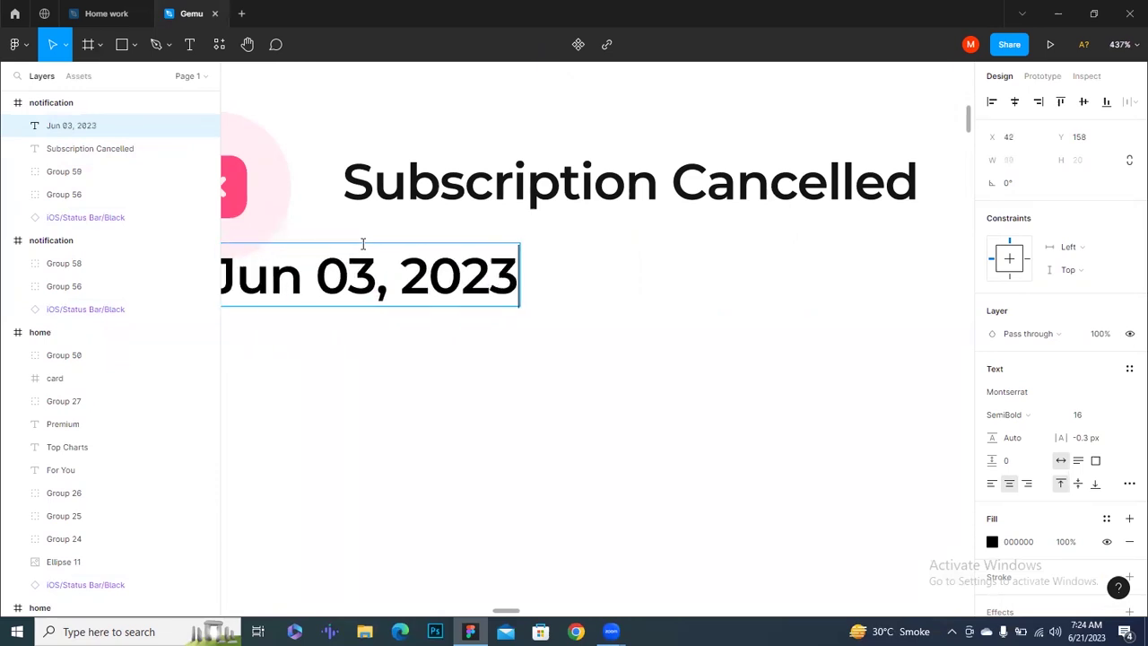
pyautogui.write(' |')
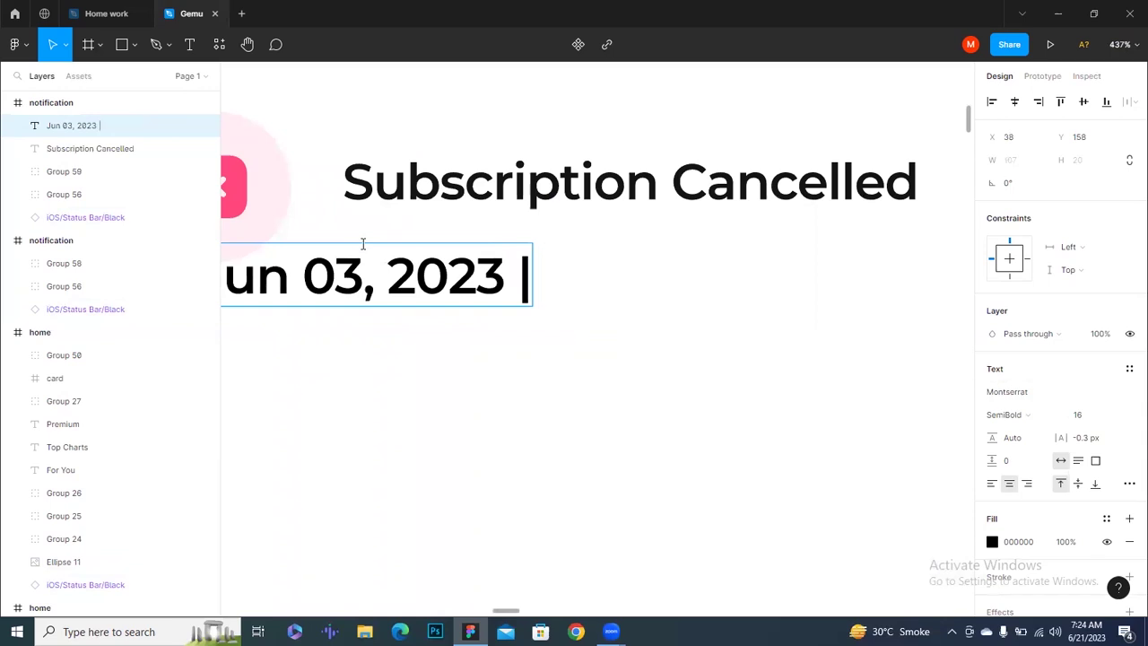
pyautogui.write(' 2 hours ago')
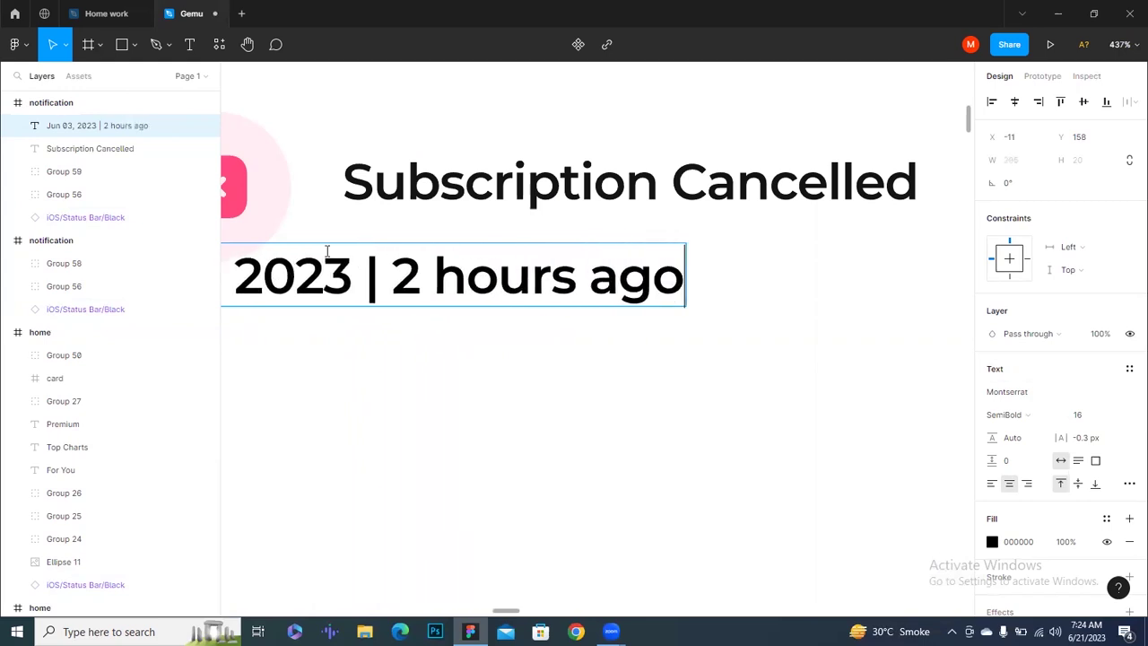
pyautogui.press('Escape')
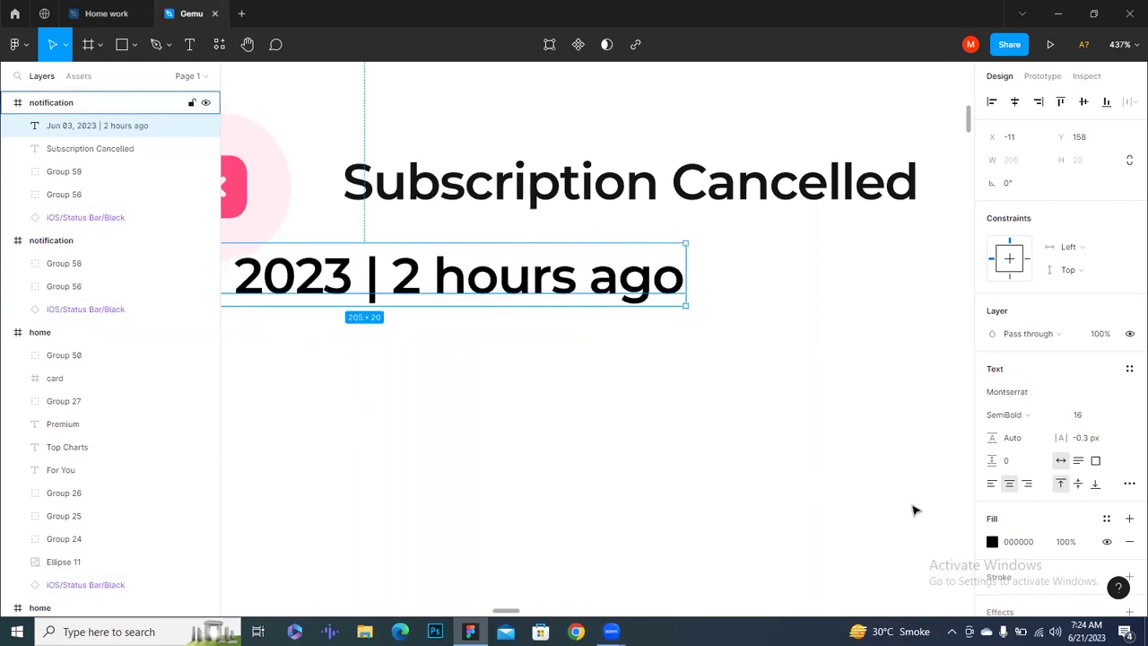
# Left-align the date, apply Description Color, set Regular weight and reduce its font size
pyautogui.hotkey('ctrl', 'alt', 'l')
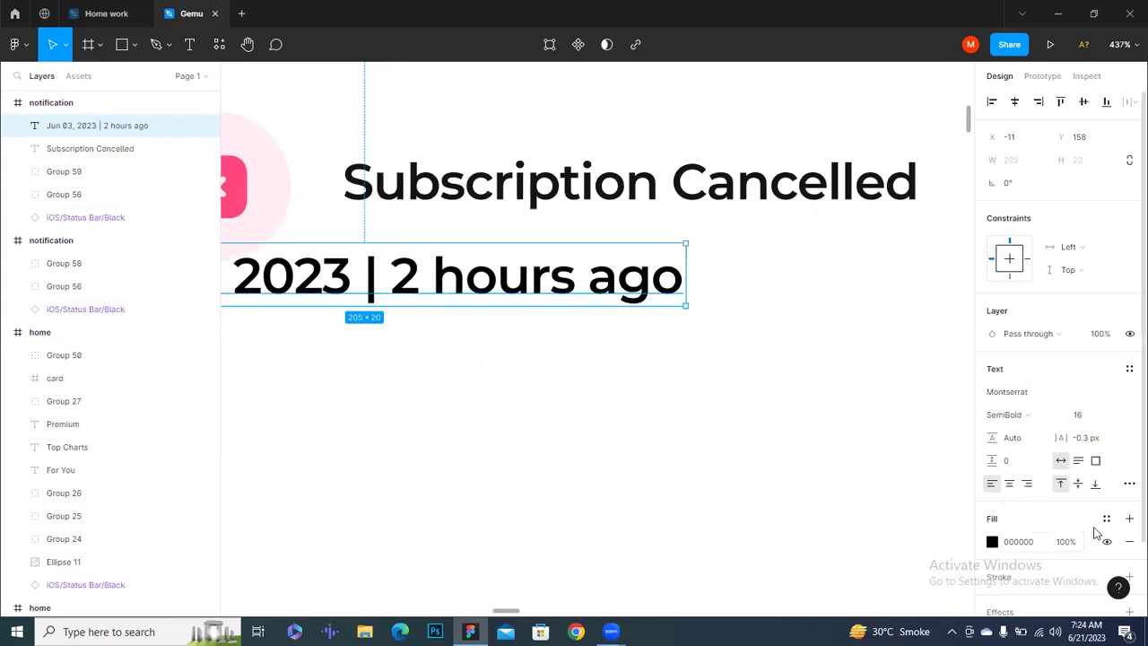
pyautogui.click(1107, 520)
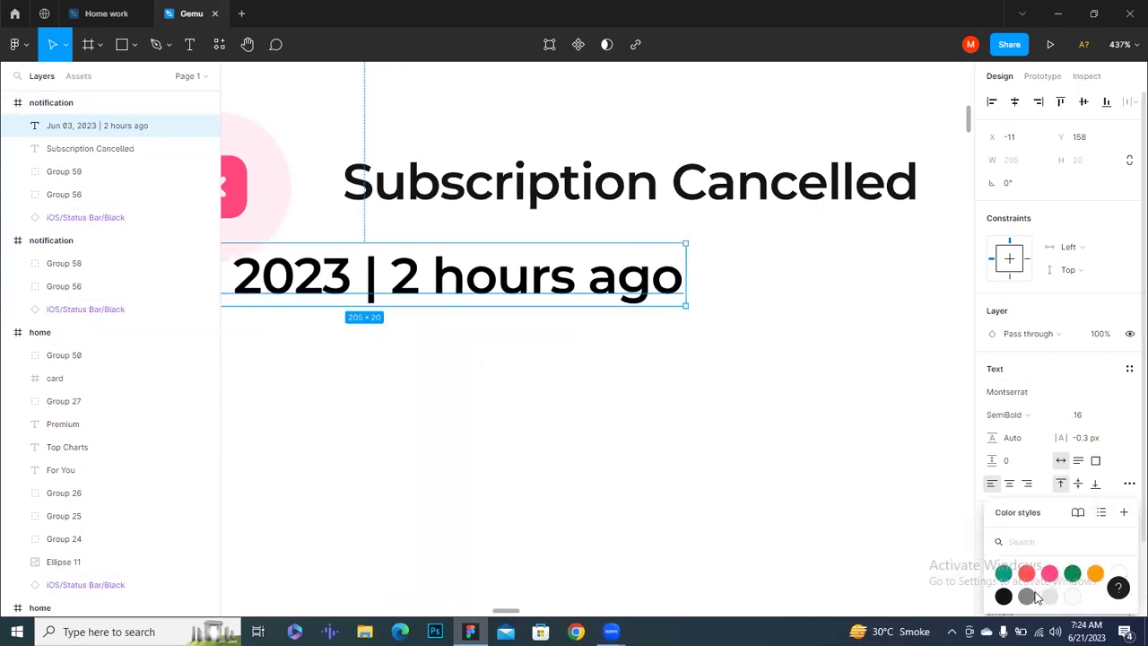
pyautogui.click(1032, 597)
pyautogui.click(1047, 417)
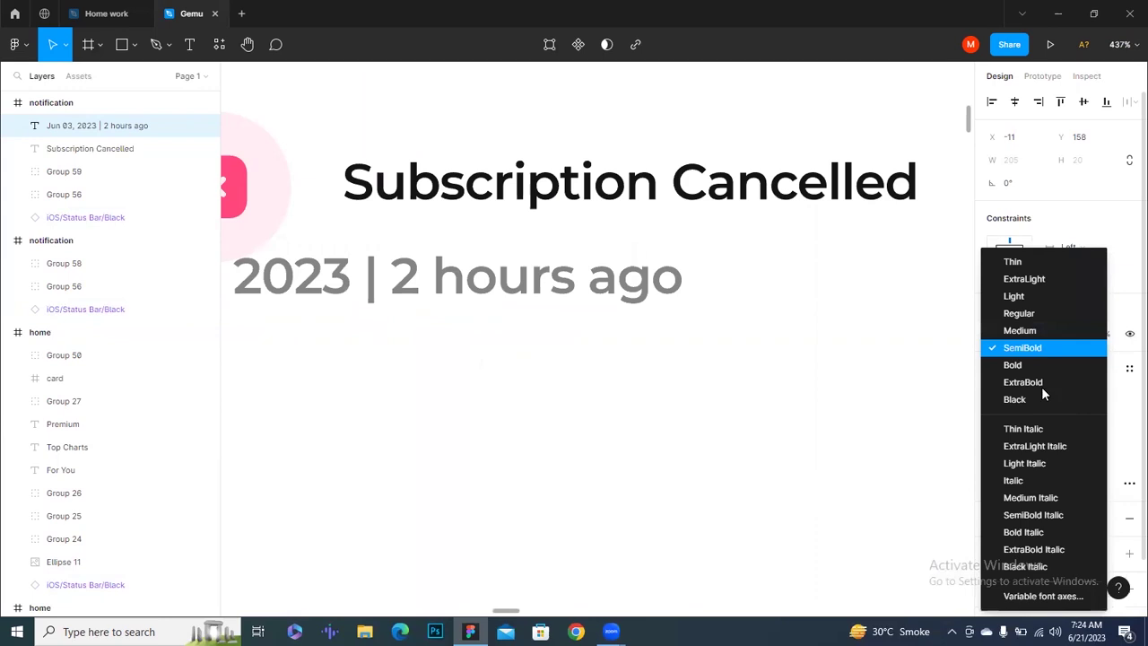
pyautogui.click(1033, 314)
pyautogui.click(1082, 416)
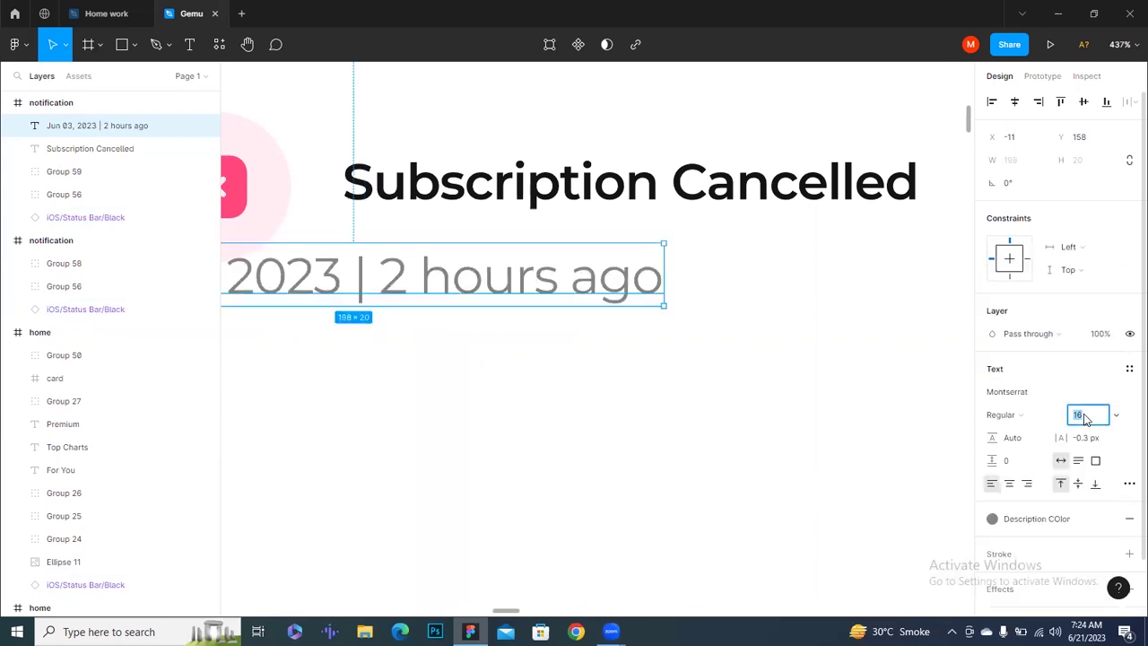
pyautogui.press('Down')
pyautogui.press('Down')
pyautogui.click(595, 468)
# Move the date under the title, wrap both in auto layout, and vertically centre the icon
pyautogui.scroll(-2, 538, 469)
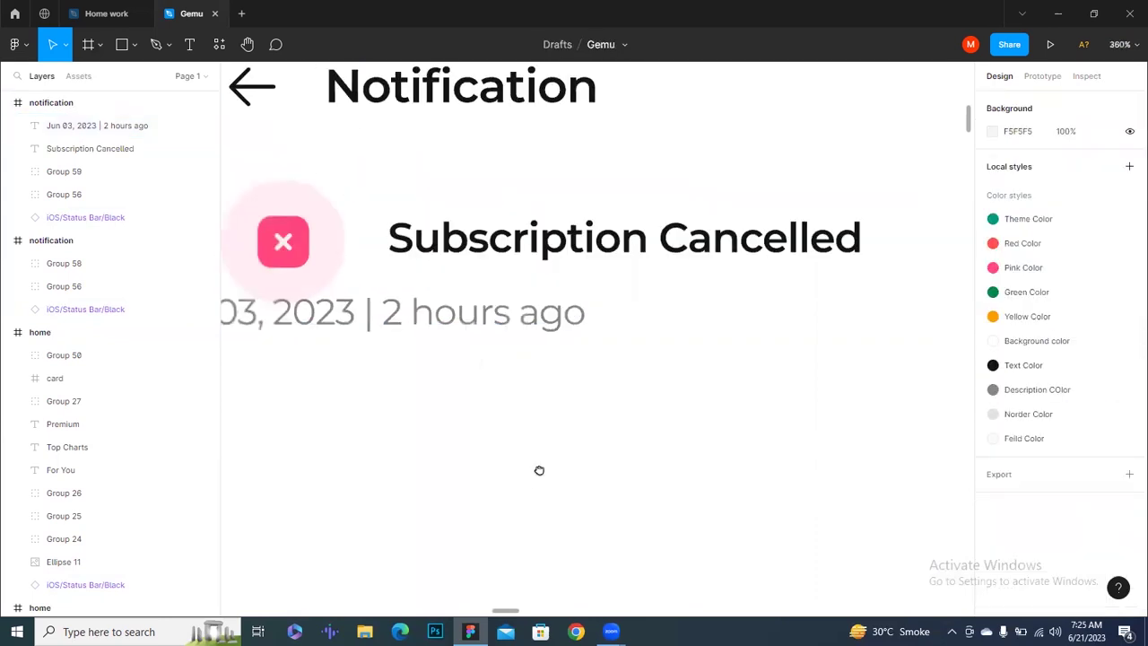
pyautogui.scroll(-1, 441, 329)
pyautogui.moveTo(525, 308); pyautogui.dragTo(678, 300)
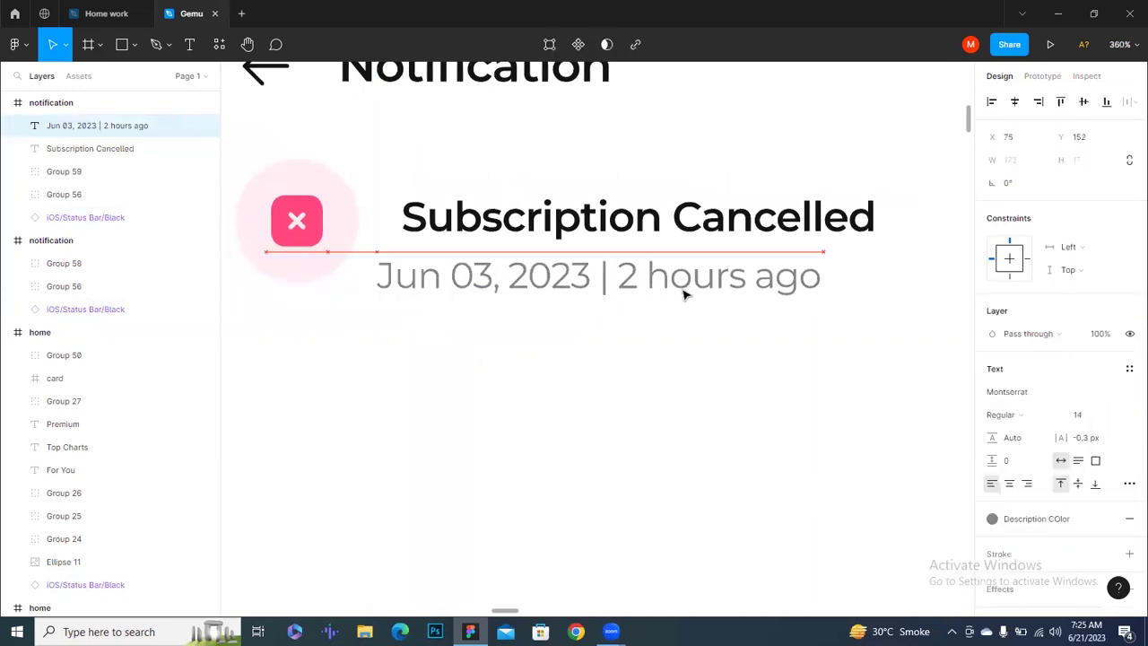
pyautogui.click(596, 324)
pyautogui.scroll(-3, 556, 305)
pyautogui.click(526, 267)
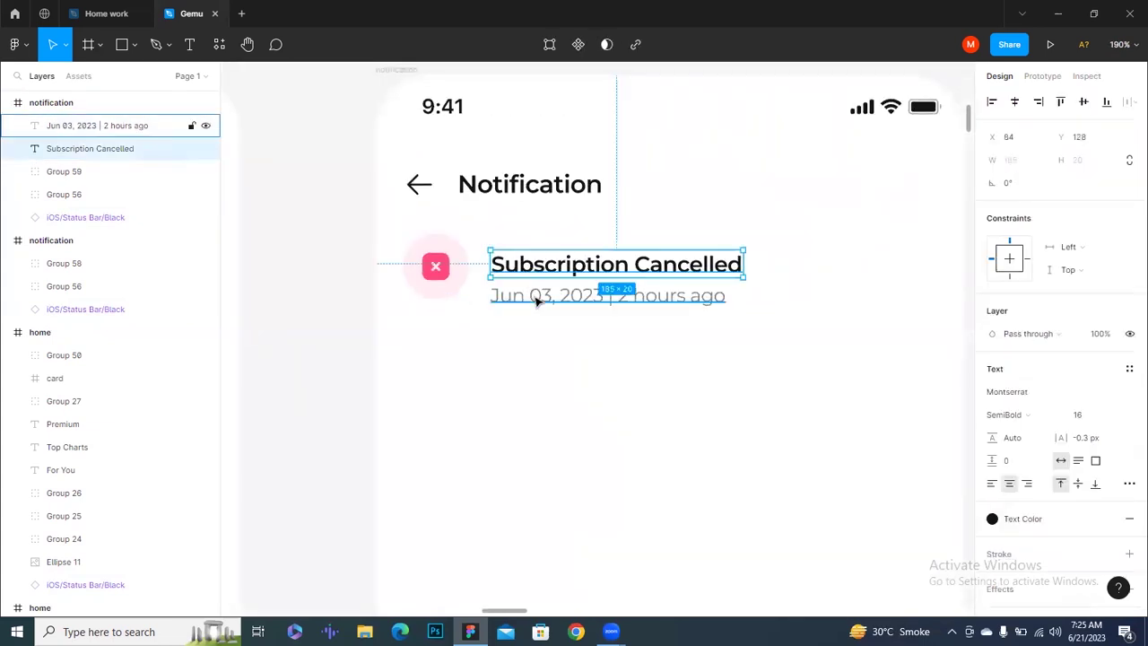
pyautogui.keyDown('shift'); pyautogui.click(536, 302); pyautogui.keyUp('shift')
pyautogui.hotkey('shift', 'a')
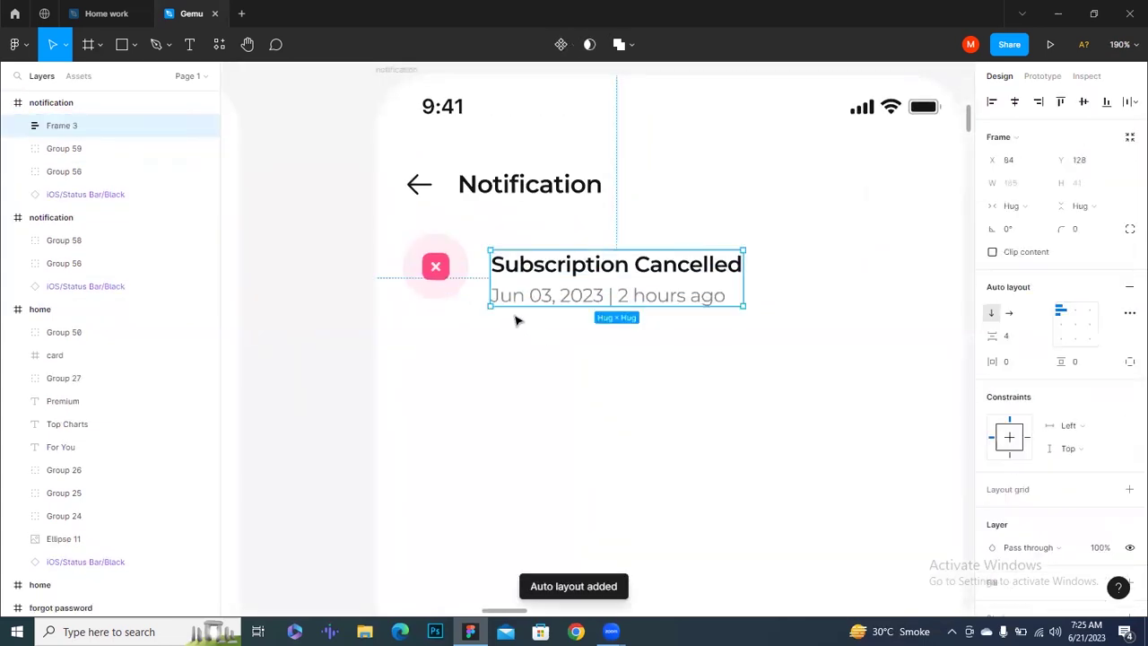
pyautogui.keyDown('shift'); pyautogui.click(447, 276); pyautogui.keyUp('shift')
pyautogui.hotkey('alt', 'v')
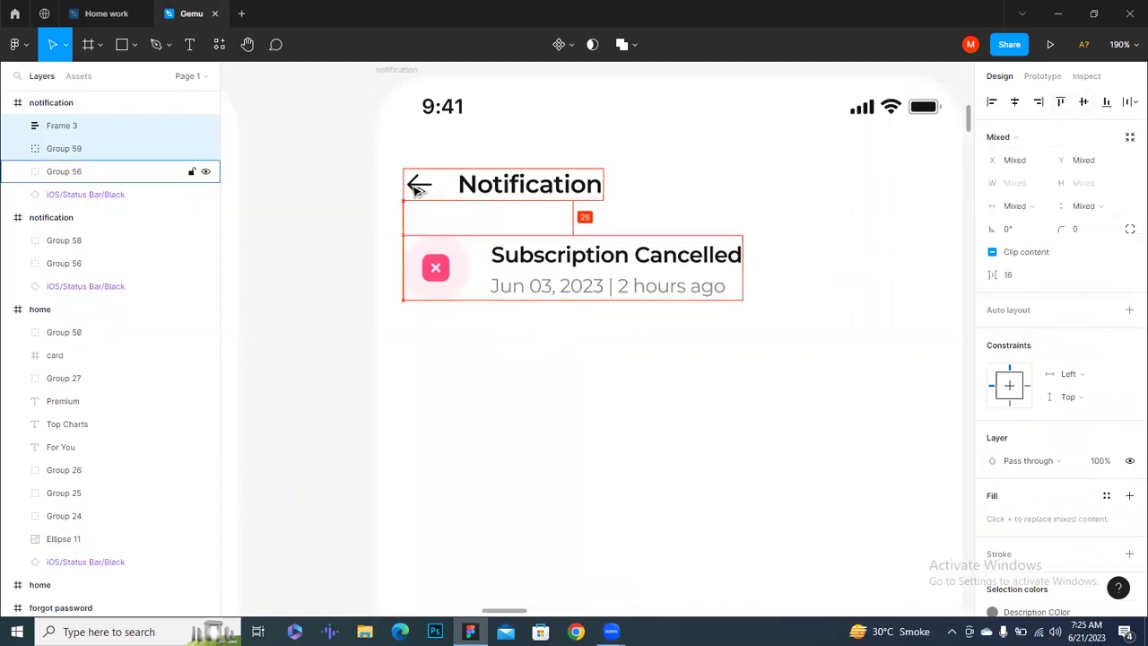
pyautogui.click(520, 348)
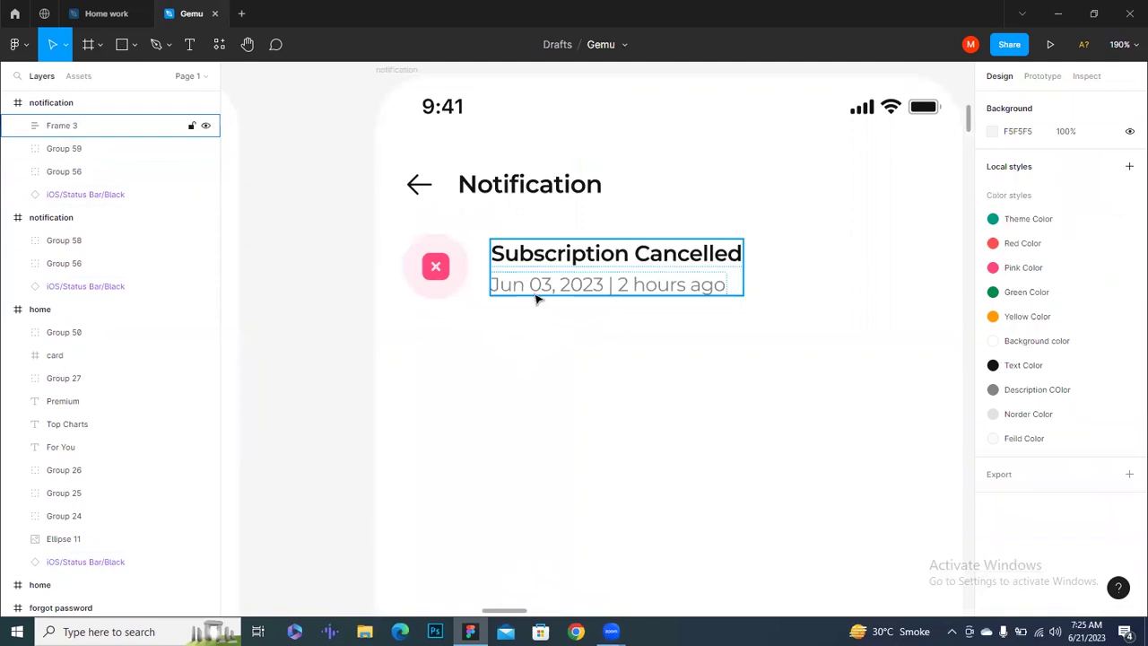
# Widen the Subscription Cancelled title and date text boxes to 258
pyautogui.click(484, 266)
pyautogui.keyDown('shift'); pyautogui.click(431, 266); pyautogui.keyUp('shift')
pyautogui.click(666, 236)
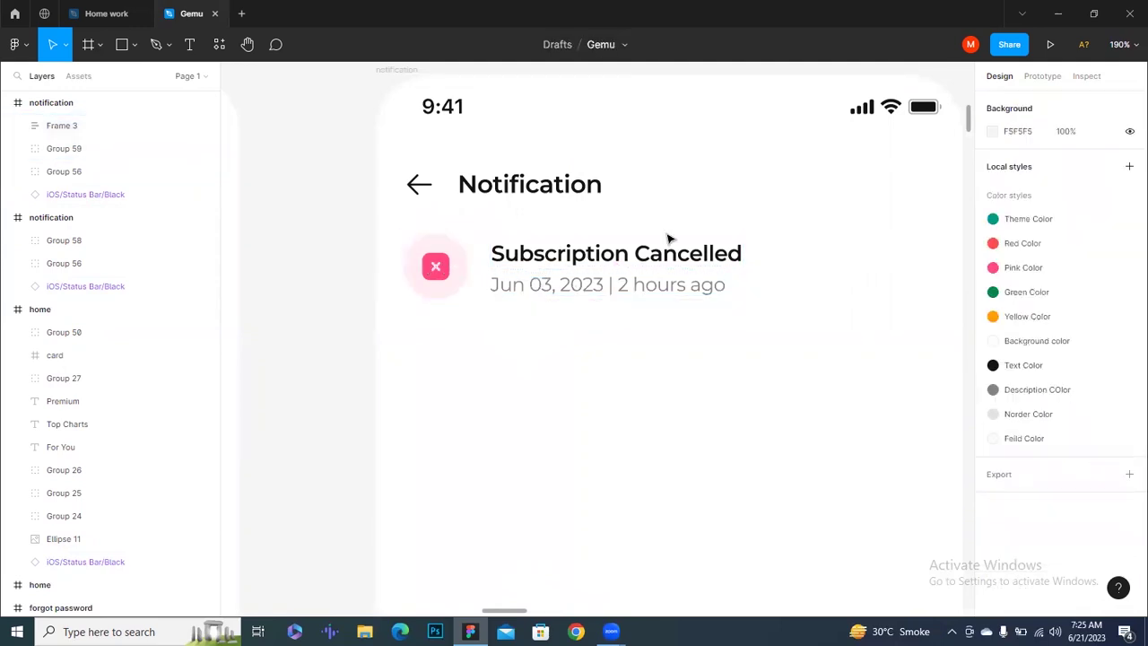
pyautogui.doubleClick(677, 259)
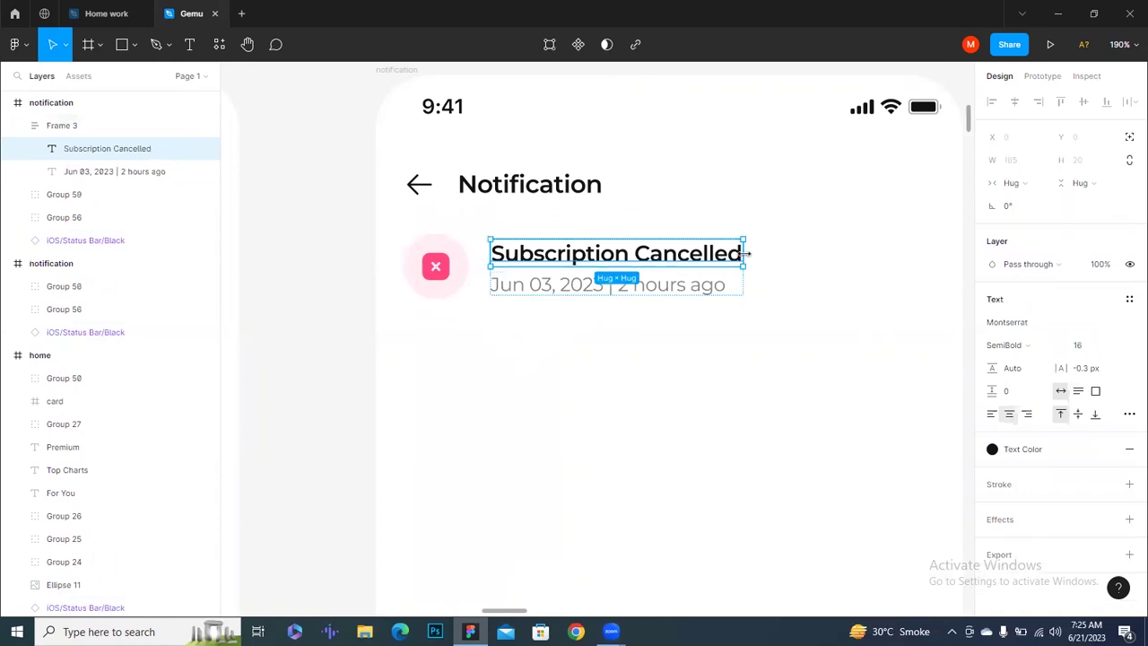
pyautogui.moveTo(784, 248); pyautogui.dragTo(842, 249)
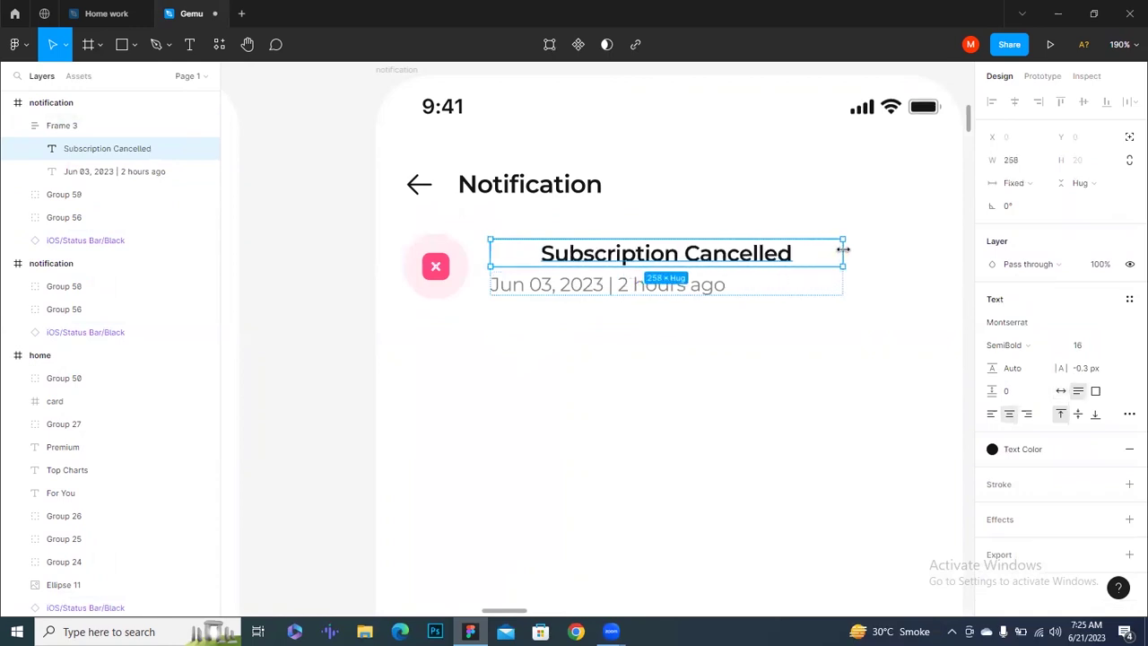
pyautogui.click(713, 287)
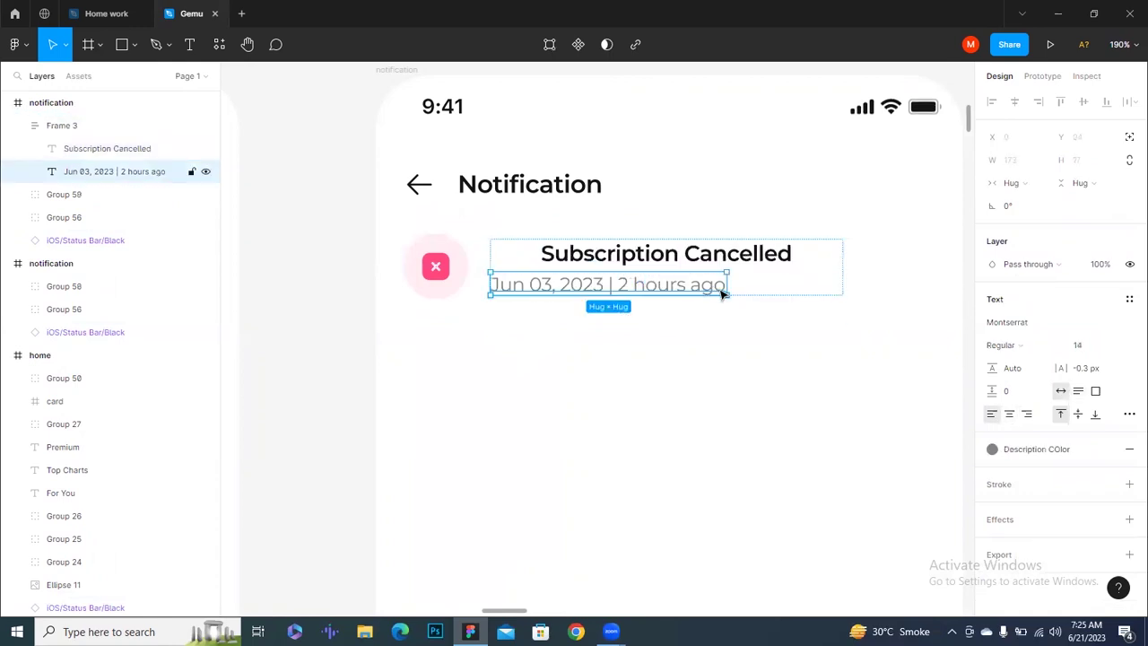
pyautogui.moveTo(726, 284); pyautogui.dragTo(840, 280)
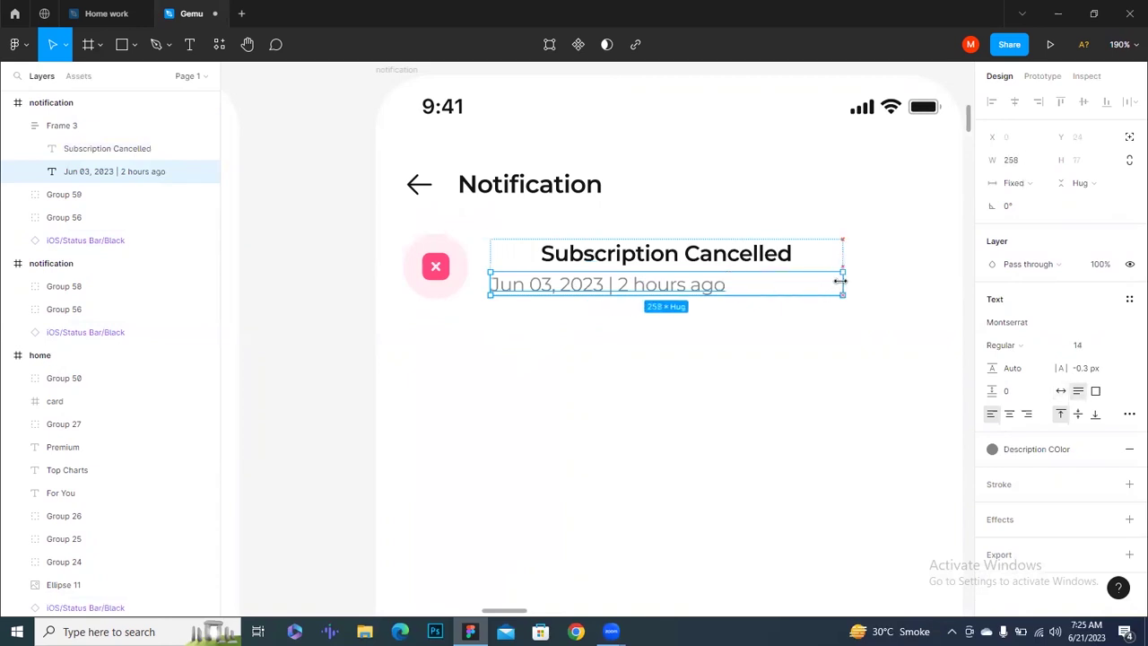
# Left-align the title and wrap the pink icon and text frame into an auto-layout row
pyautogui.click(675, 314)
pyautogui.click(573, 256)
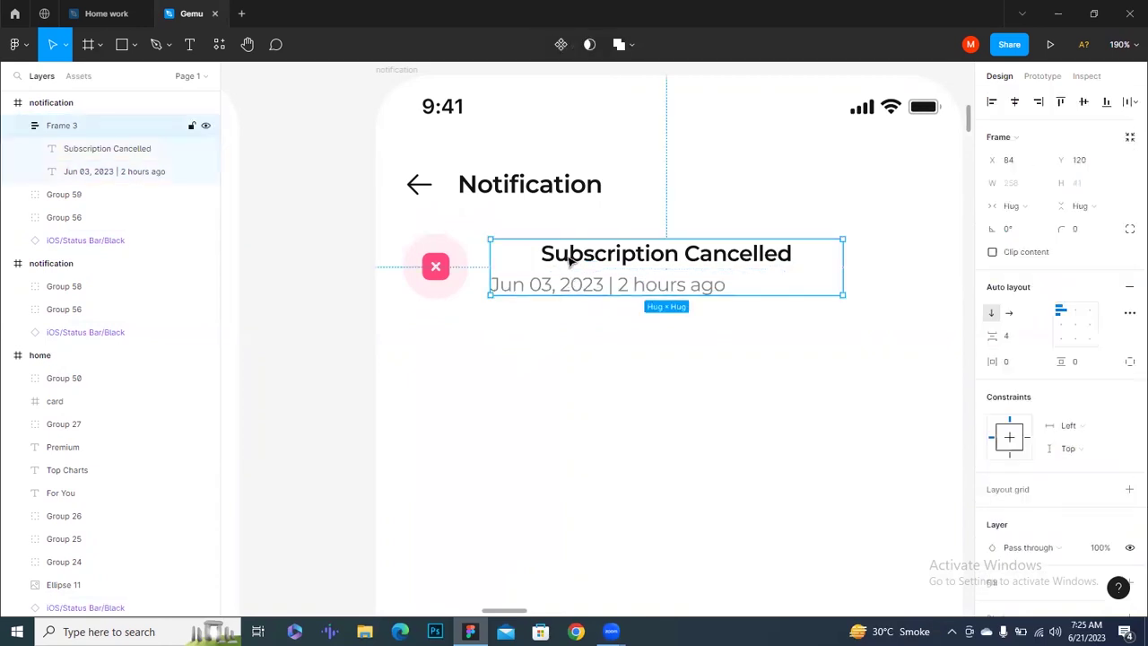
pyautogui.click(991, 413)
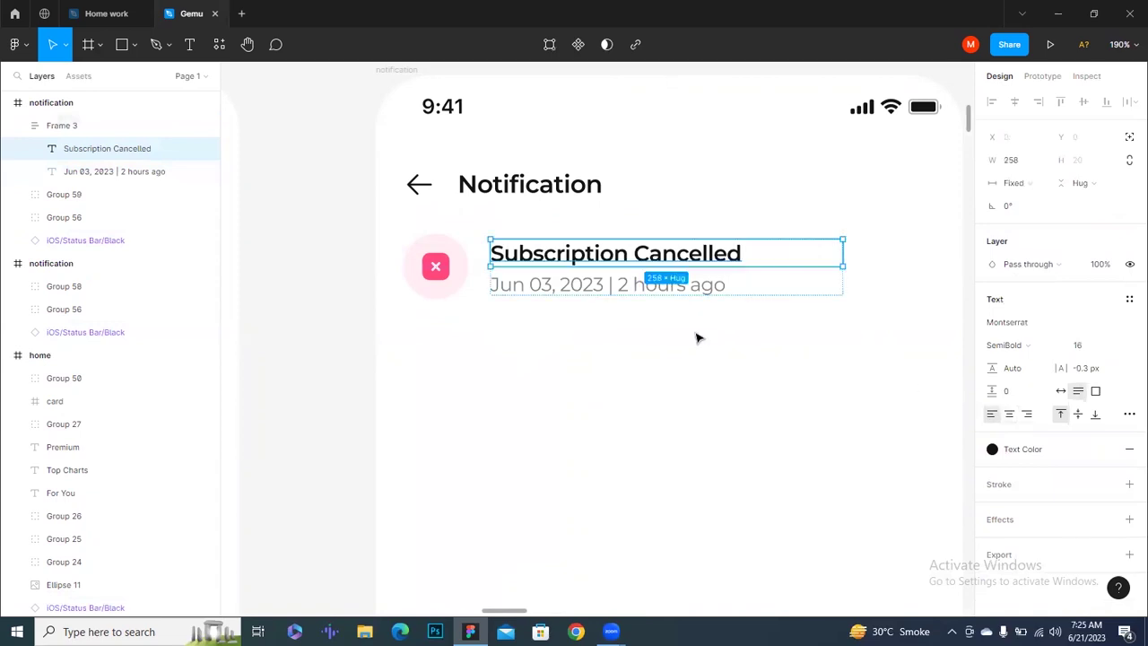
pyautogui.click(700, 339)
pyautogui.click(529, 264)
pyautogui.keyDown('shift'); pyautogui.click(446, 262); pyautogui.keyUp('shift')
pyautogui.hotkey('shift', 'a')
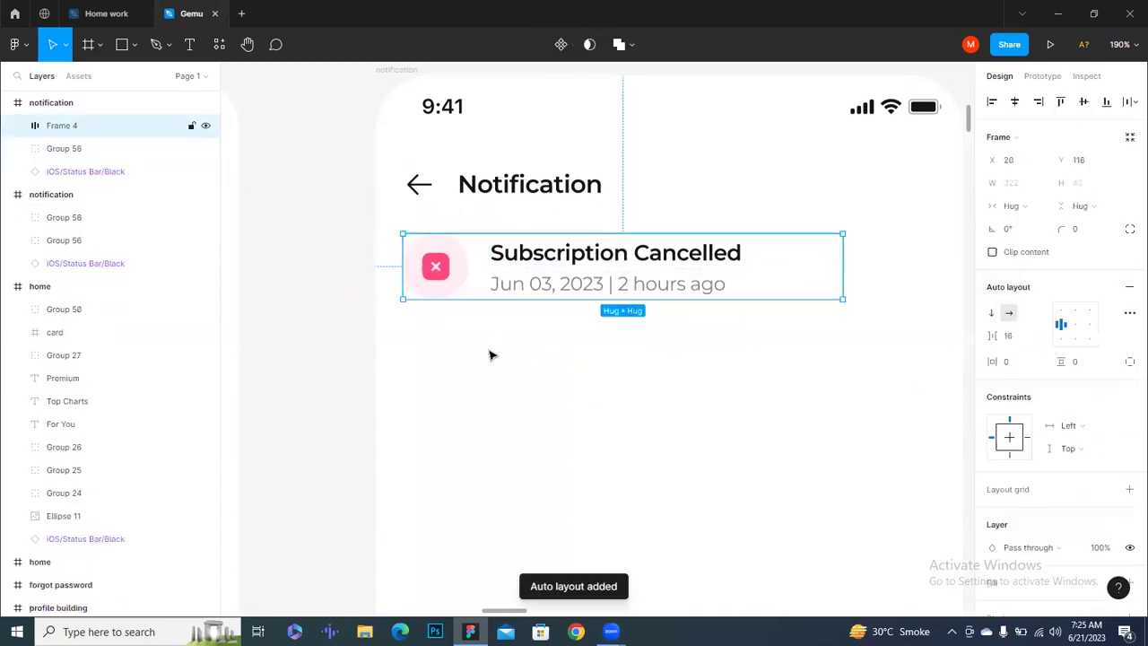
pyautogui.click(491, 356)
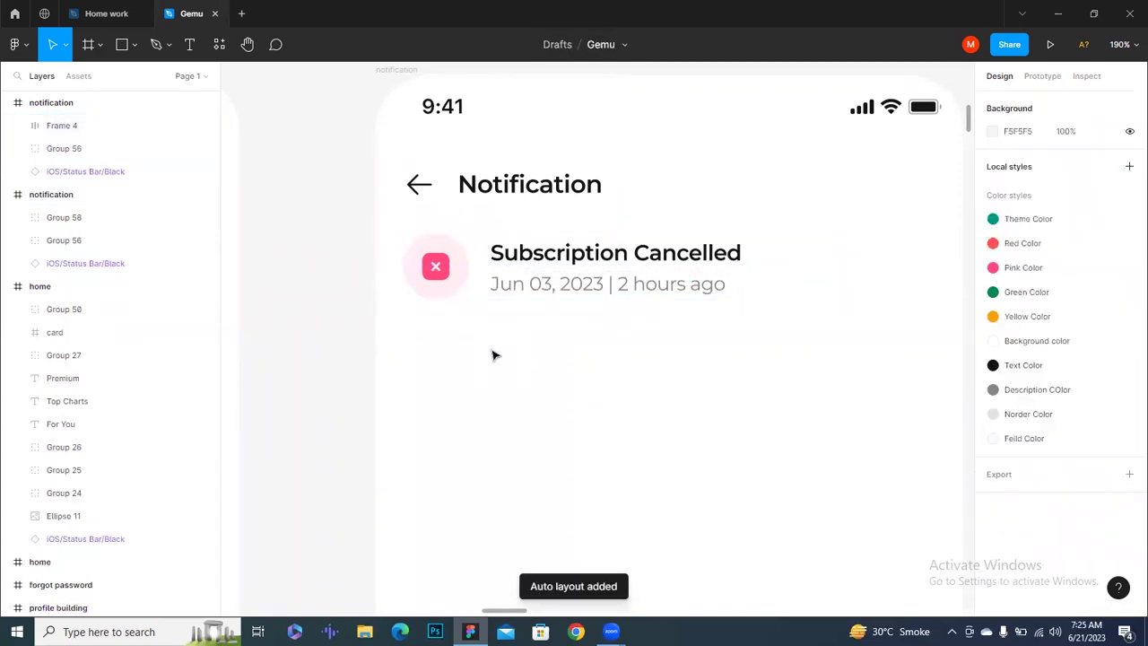
# Add a 'welcome' text below the row in Regular weight at size 14
pyautogui.press('t')
pyautogui.click(433, 321)
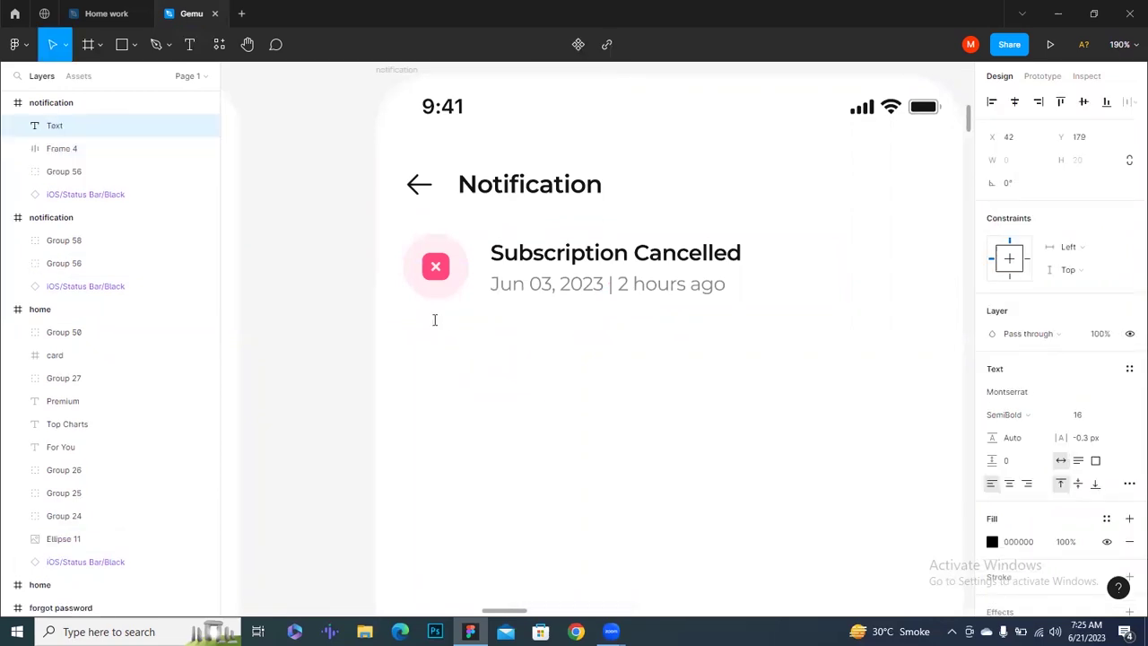
pyautogui.write('welcome')
pyautogui.press('Escape')
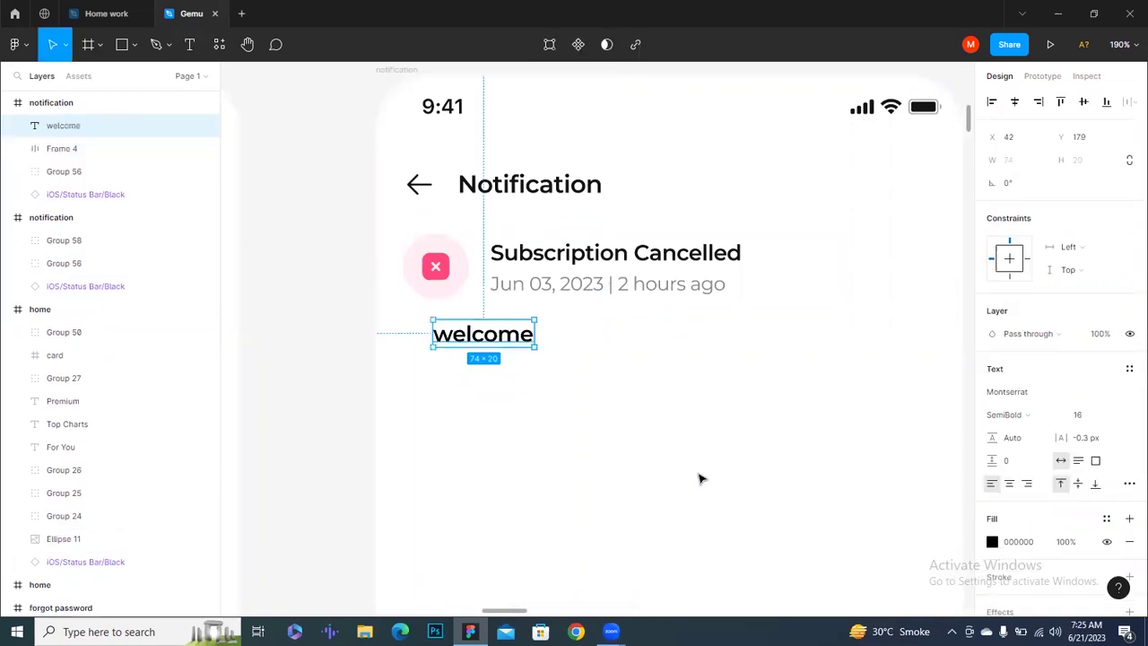
pyautogui.click(1056, 417)
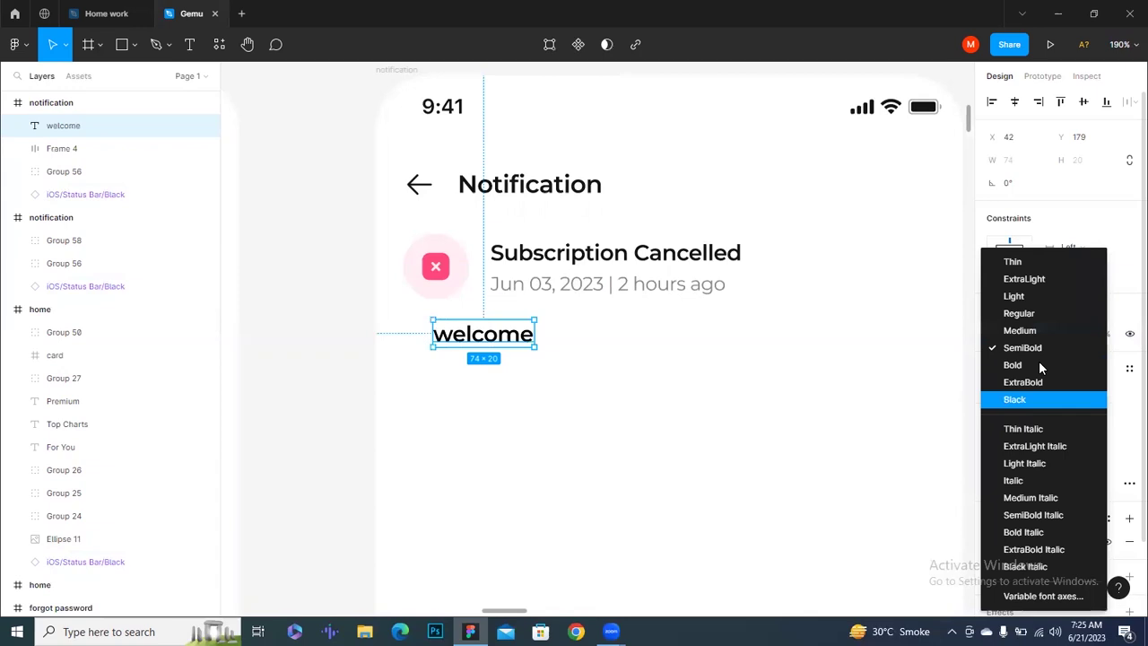
pyautogui.click(1033, 314)
pyautogui.click(1087, 416)
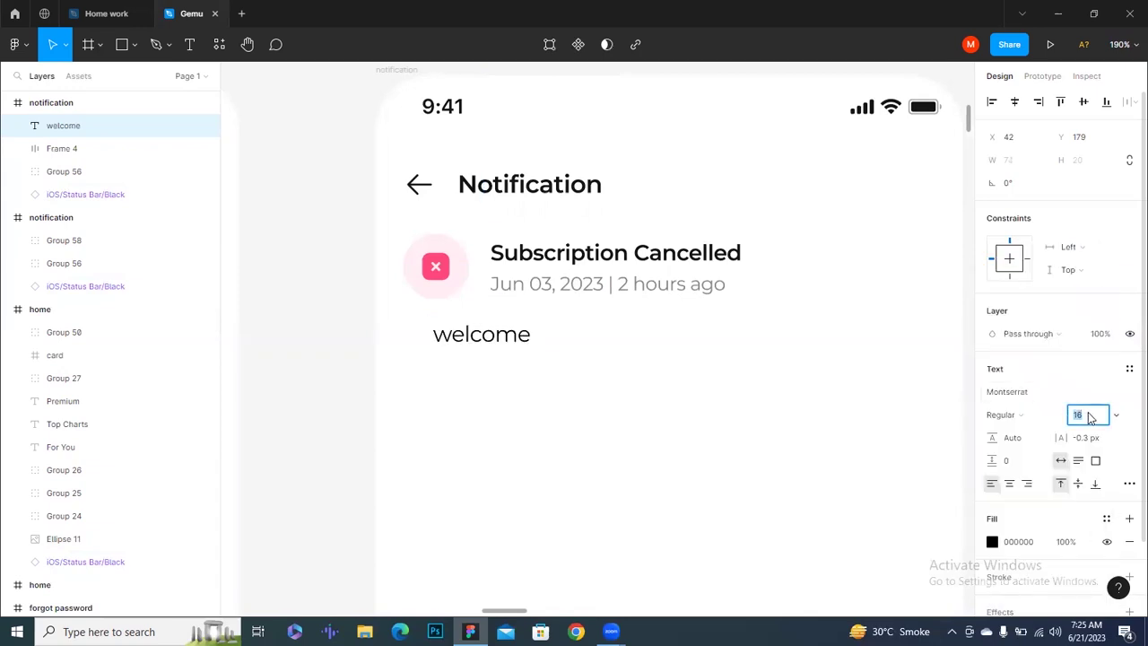
pyautogui.press('Down')
pyautogui.press('Down')
# Apply the Text Color style to the welcome text and run the Content Reel plugin
pyautogui.click(1105, 519)
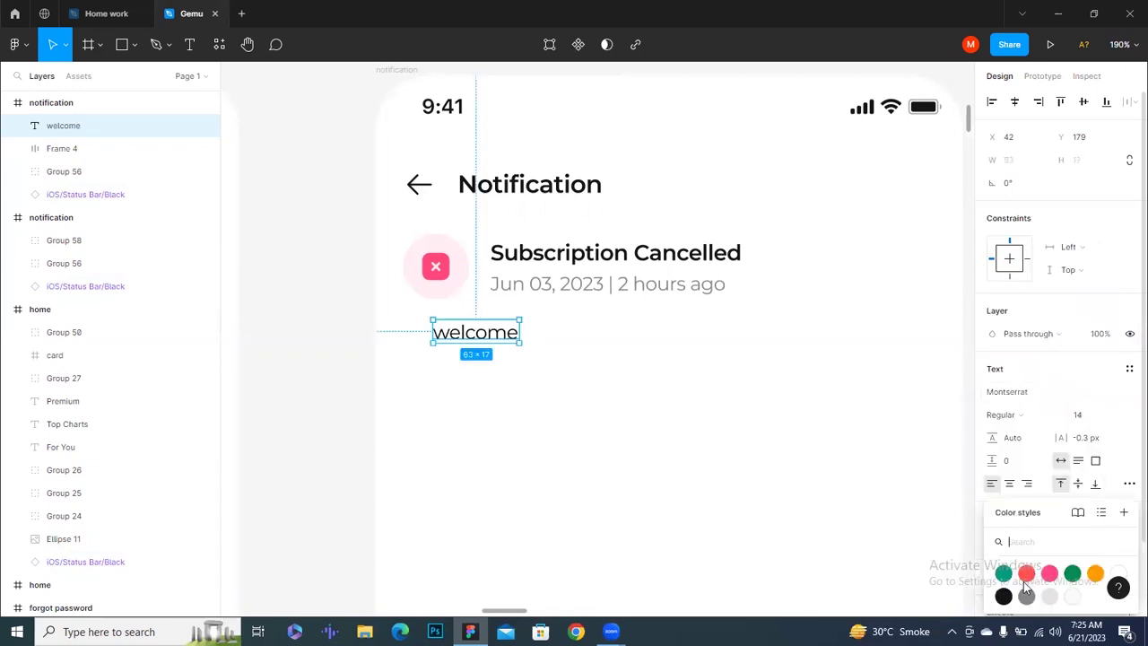
pyautogui.click(1004, 596)
pyautogui.click(532, 374)
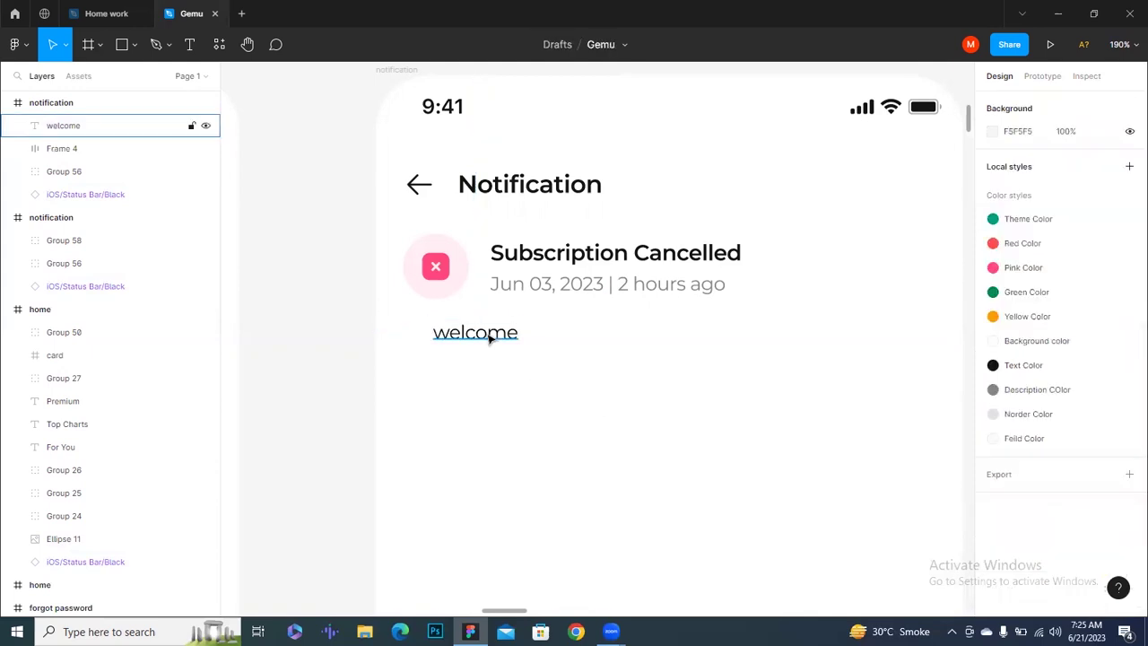
pyautogui.rightClick(489, 338)
pyautogui.moveTo(508, 485)
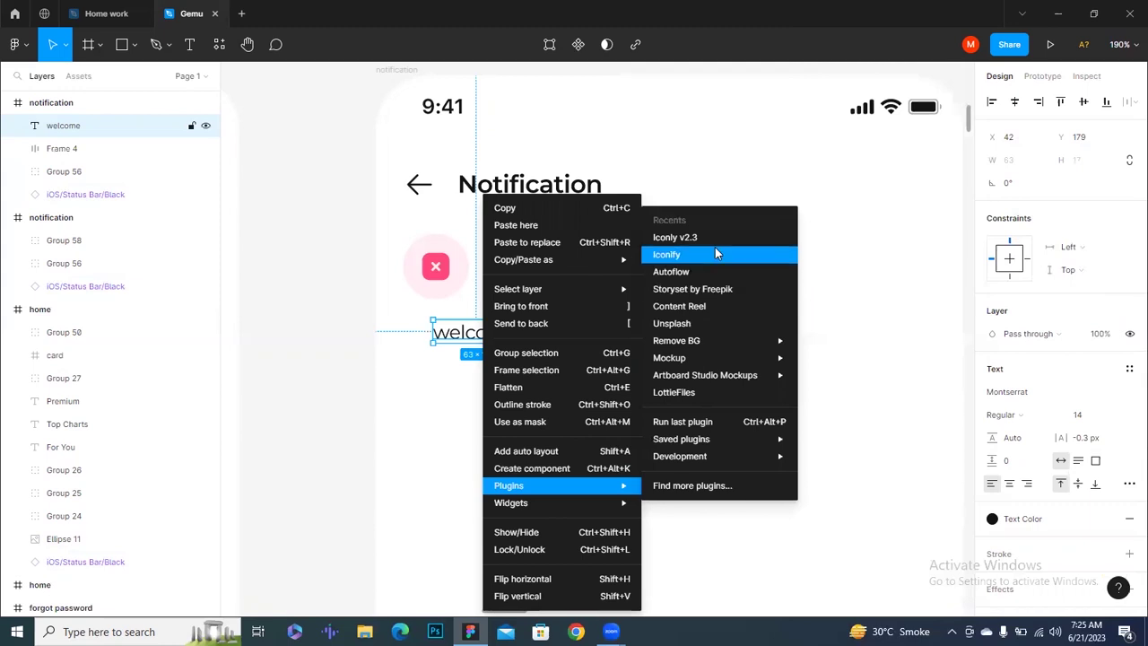
pyautogui.click(697, 313)
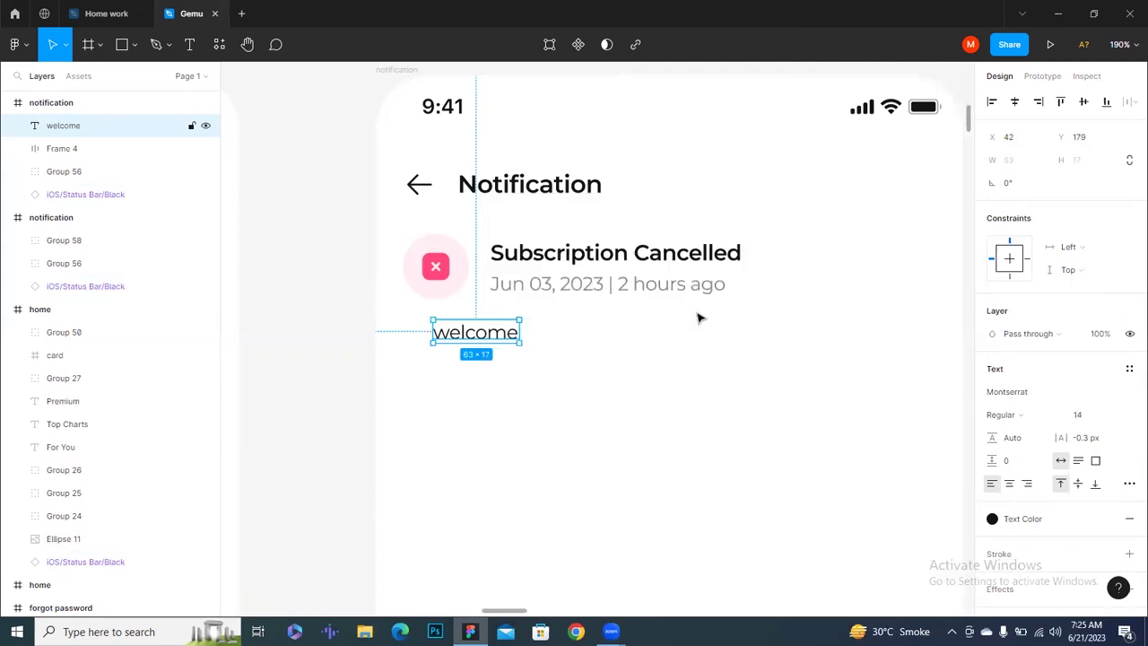
pyautogui.click(571, 366)
# Replace the welcome text with Content Reel's Lorem Ipsum copy, then close the plugin
pyautogui.click(512, 338)
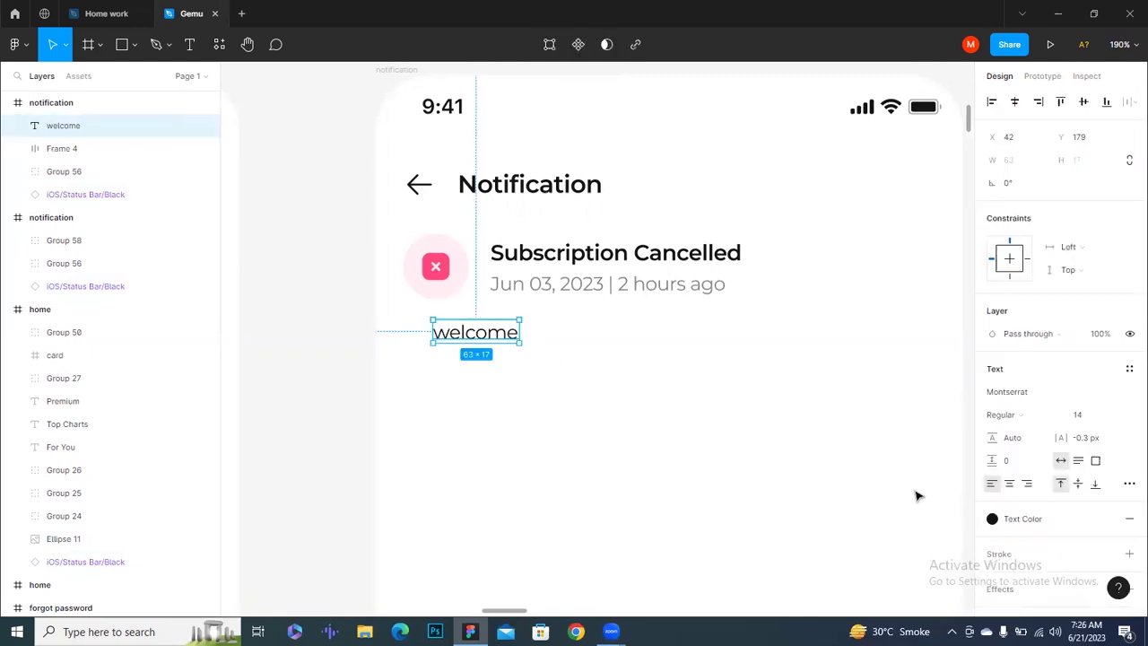
pyautogui.click(676, 428)
pyautogui.scroll(-2, 676, 428)
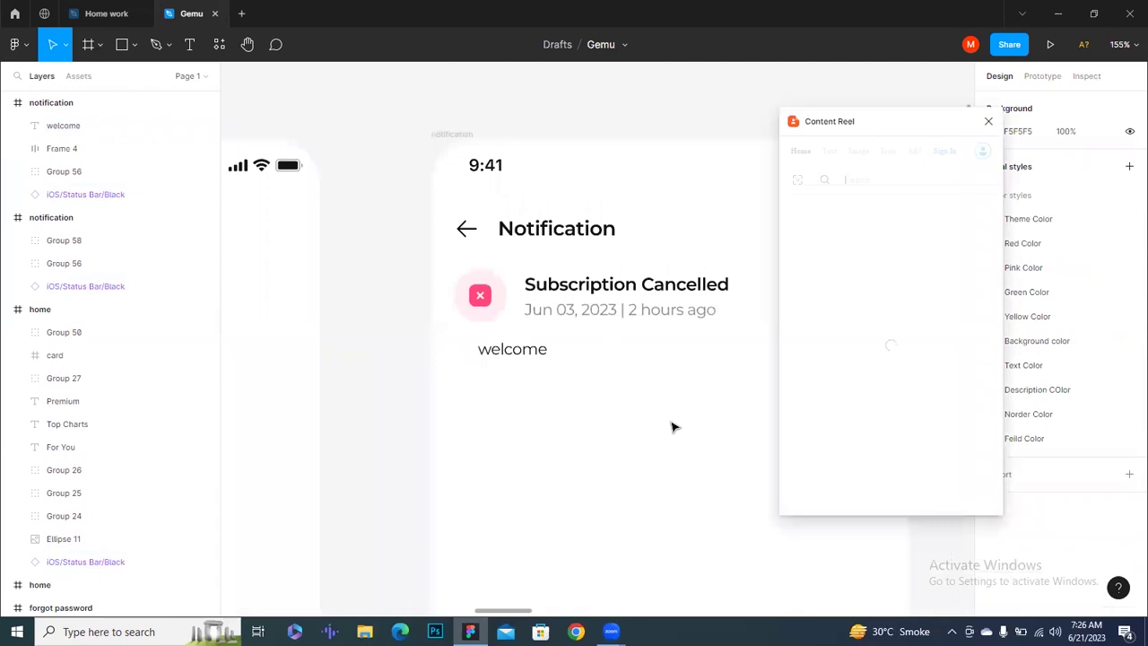
pyautogui.click(528, 341)
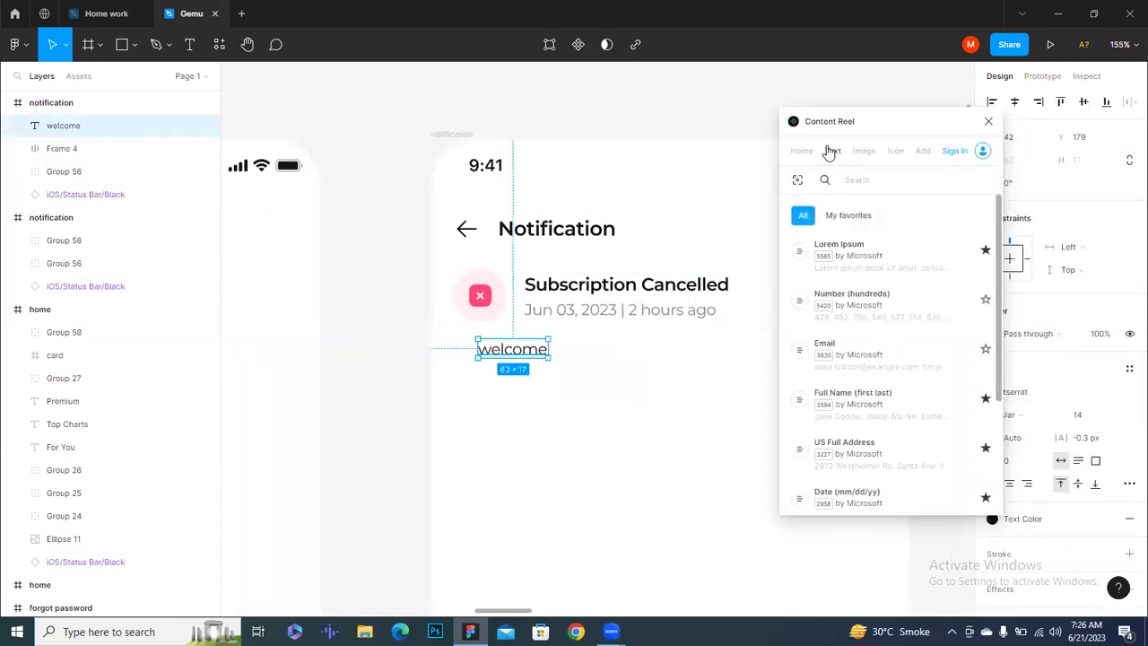
pyautogui.click(845, 255)
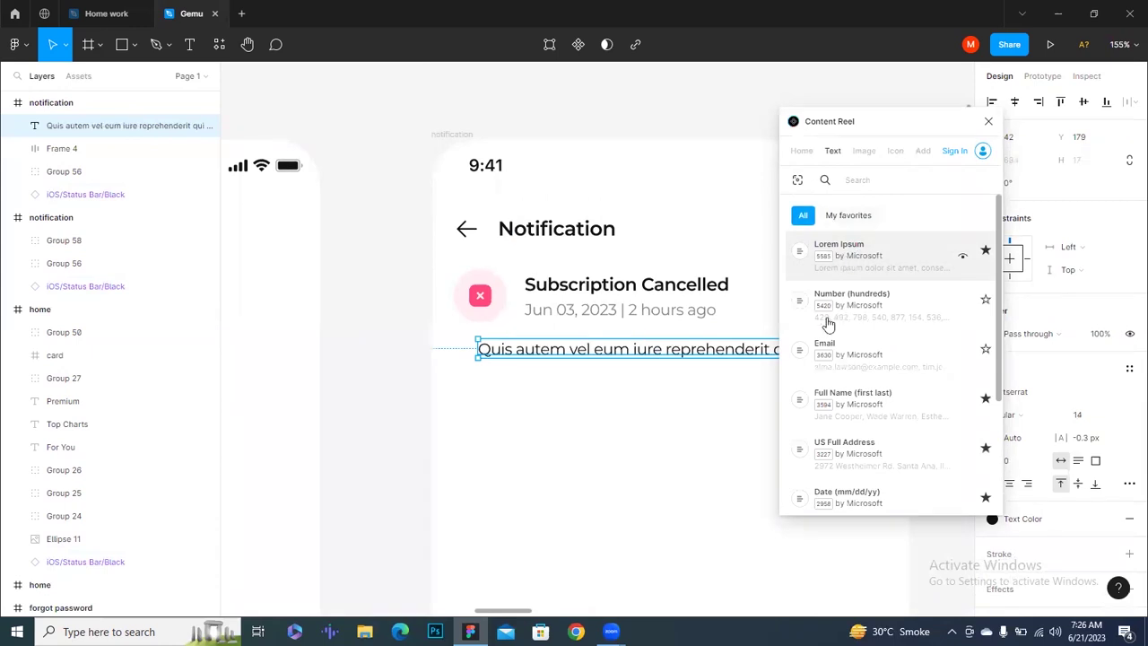
pyautogui.click(988, 122)
pyautogui.click(727, 413)
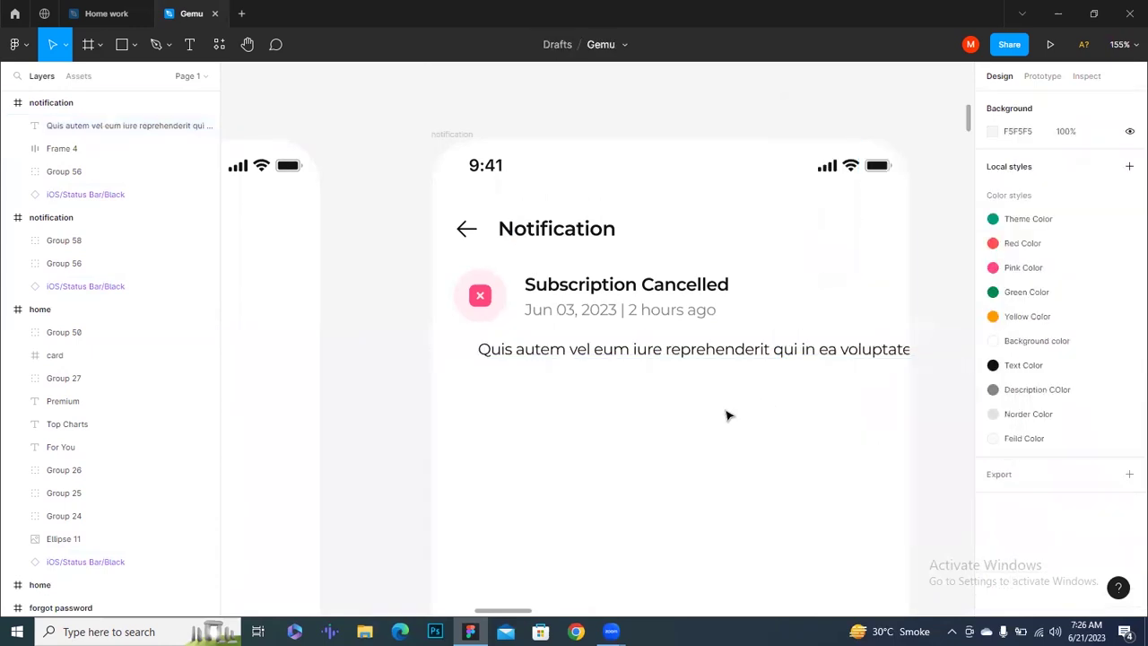
pyautogui.scroll(-3, 724, 409)
# Move the Lorem Ipsum body text left to X 20
pyautogui.click(615, 378)
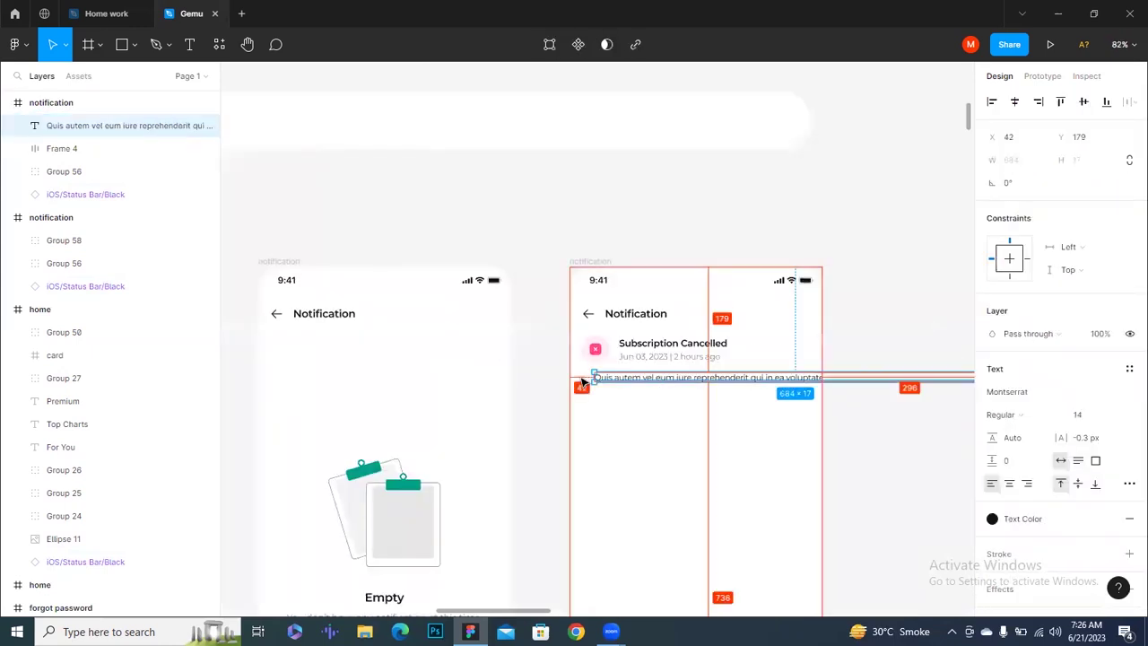
pyautogui.moveTo(582, 381); pyautogui.dragTo(572, 381)
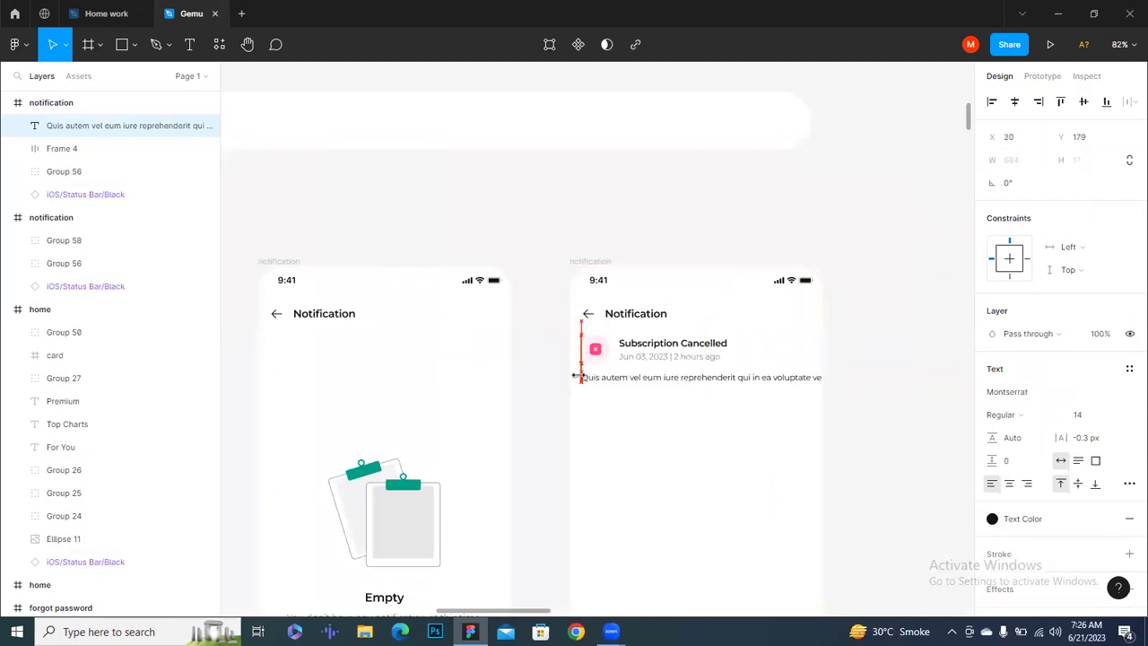
pyautogui.click(633, 420)
pyautogui.scroll(4, 635, 418)
pyautogui.hscroll(3, 517, 418)
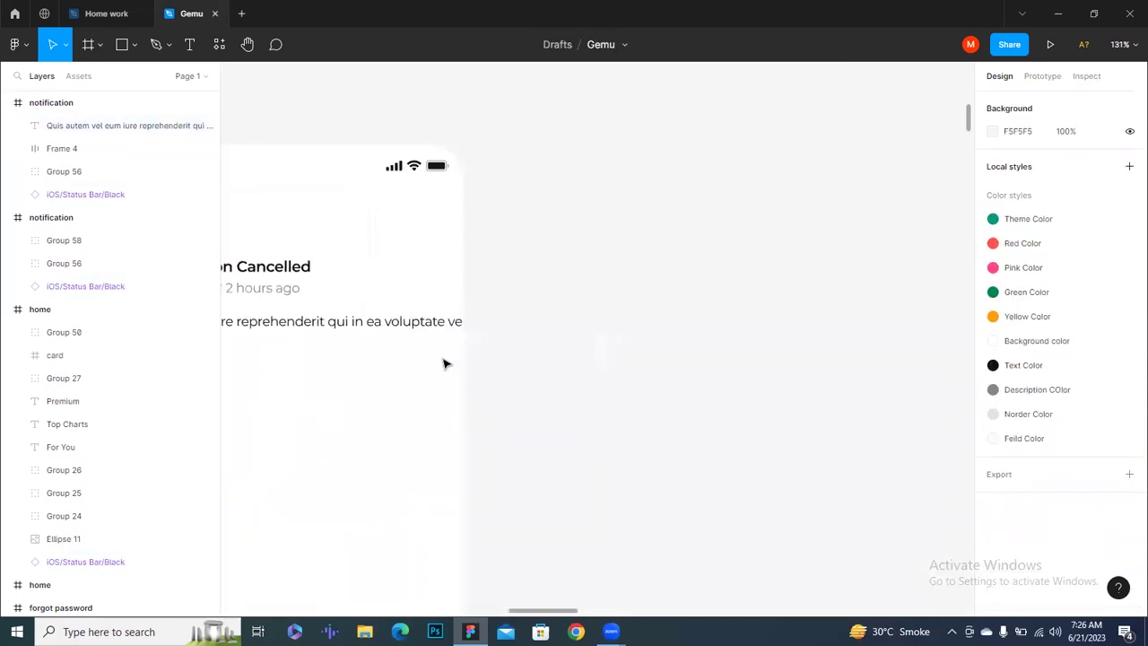
# Resize the body text box to width 390 so it wraps onto two lines
pyautogui.click(430, 327)
pyautogui.moveTo(724, 323); pyautogui.dragTo(432, 325)
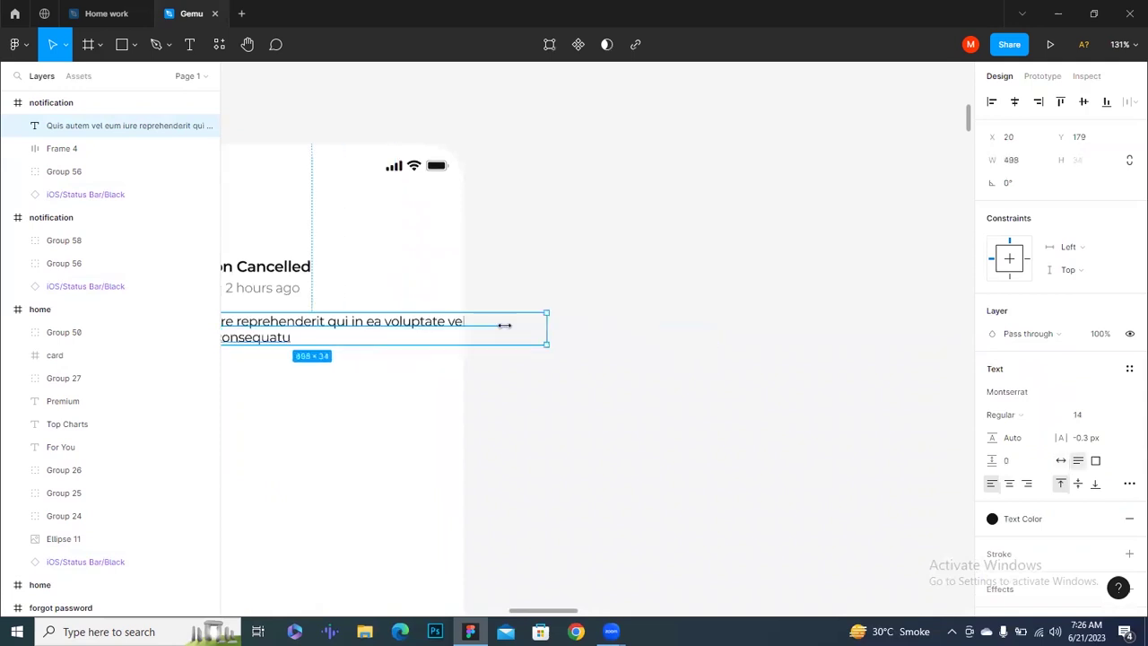
pyautogui.scroll(-3, 718, 323)
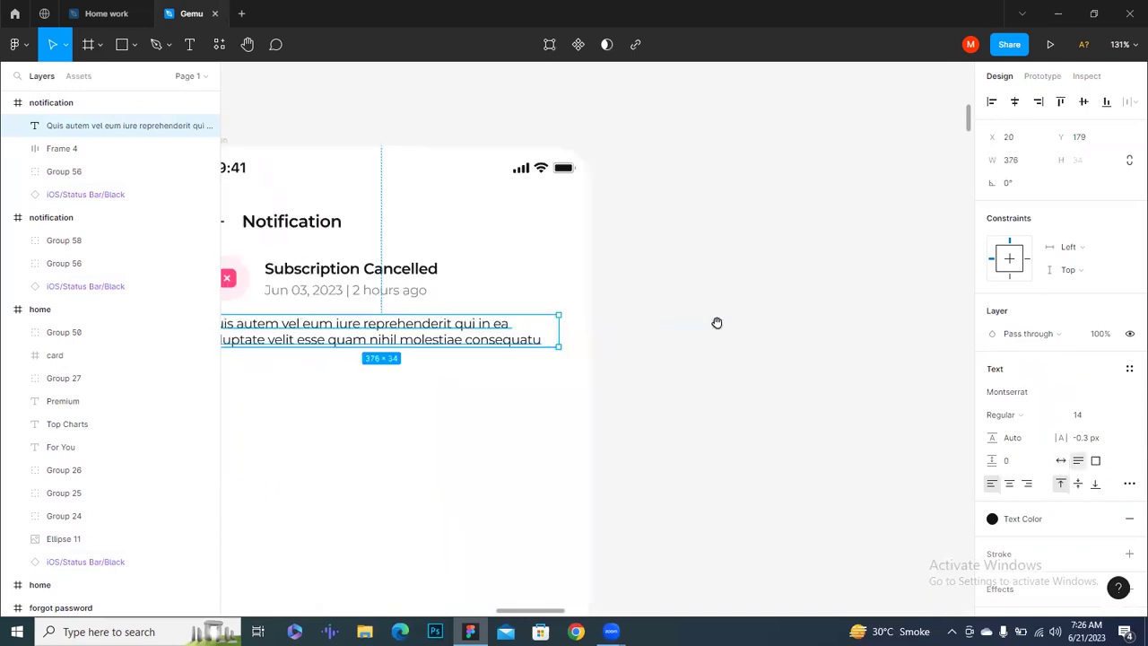
pyautogui.hscroll(-2, 673, 310)
pyautogui.scroll(3, 668, 309)
pyautogui.scroll(5, 668, 309)
pyautogui.moveTo(635, 313); pyautogui.dragTo(725, 316)
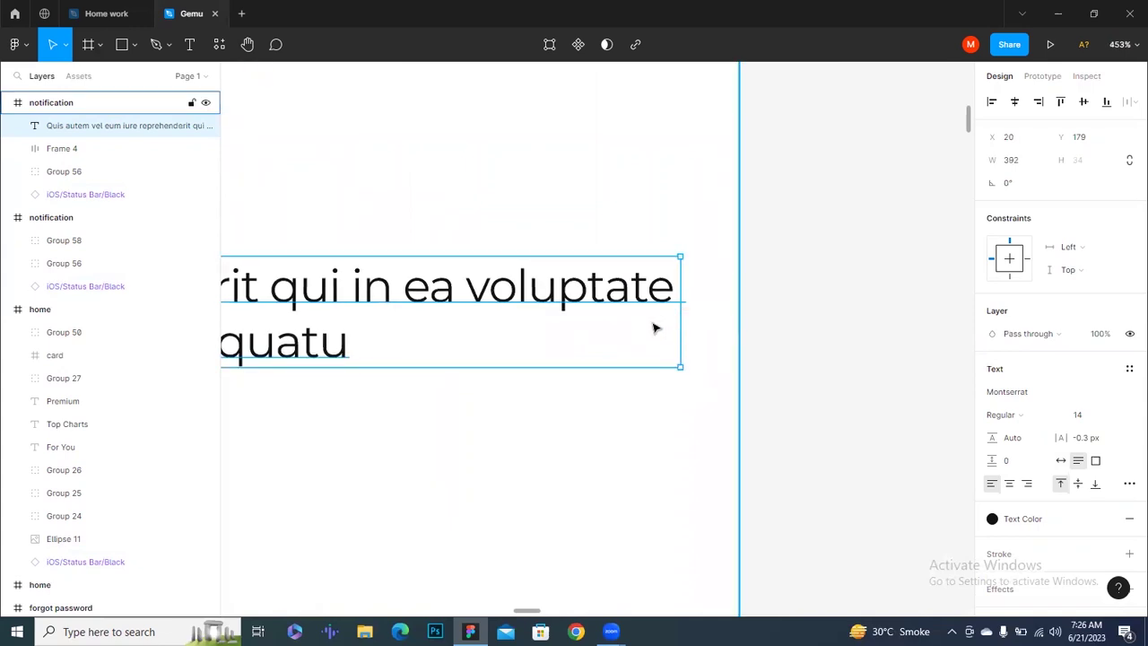
pyautogui.scroll(3, 679, 330)
pyautogui.scroll(3, 721, 296)
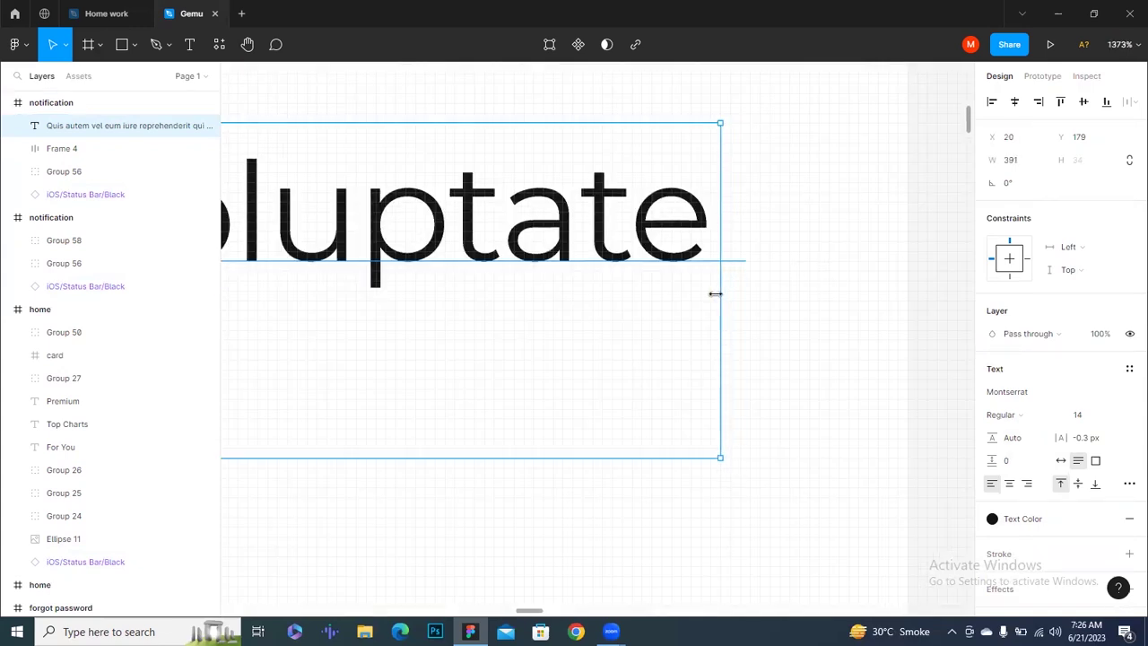
pyautogui.moveTo(715, 292); pyautogui.dragTo(709, 292)
pyautogui.scroll(1, 829, 292)
pyautogui.scroll(-2, 828, 291)
pyautogui.scroll(-2, 576, 343)
pyautogui.scroll(-1, 559, 364)
pyautogui.scroll(-1, 529, 381)
pyautogui.scroll(-2, 529, 381)
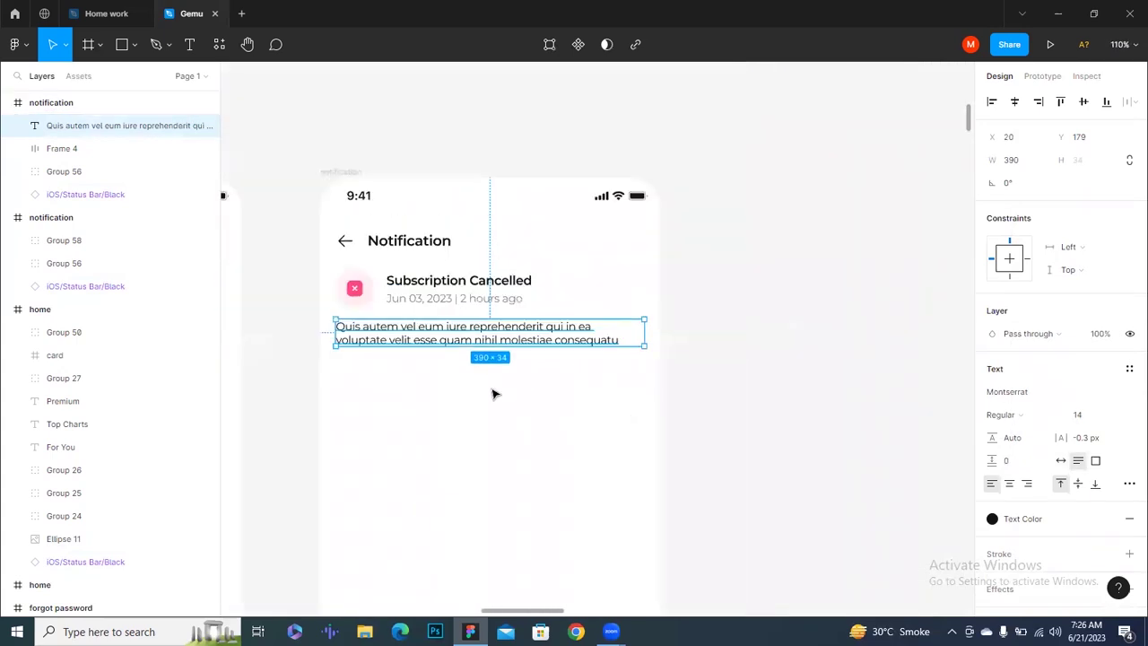
pyautogui.click(494, 391)
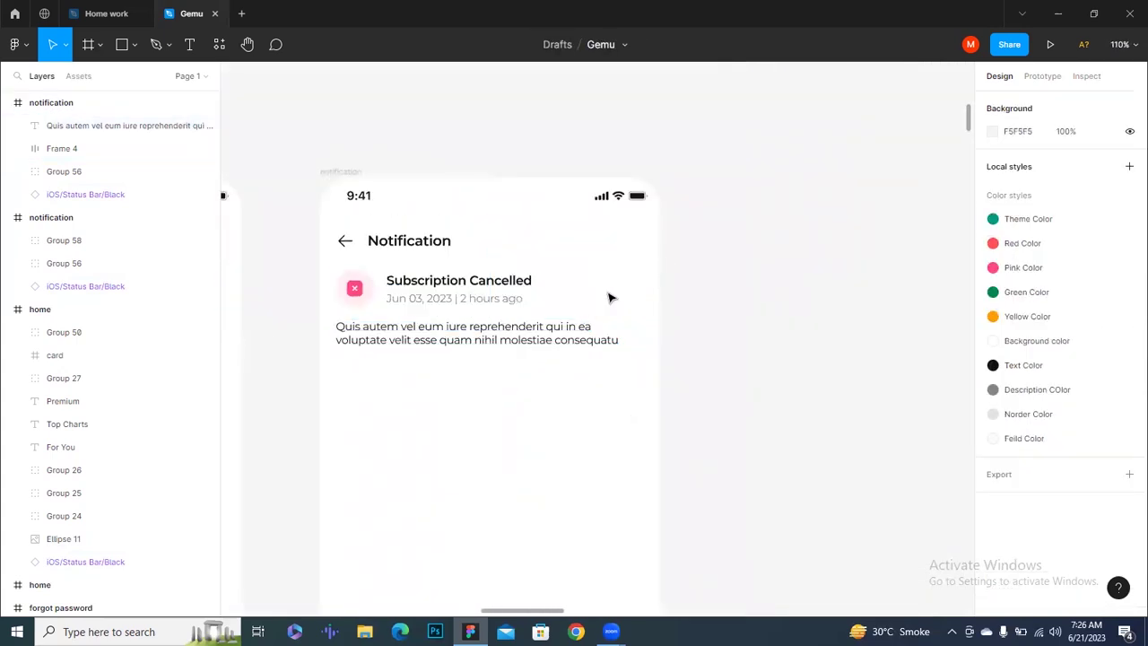
# Add a SemiBold near-white 'New' text below the body text
pyautogui.scroll(2, 603, 354)
pyautogui.moveTo(622, 353); pyautogui.dragTo(653, 312)
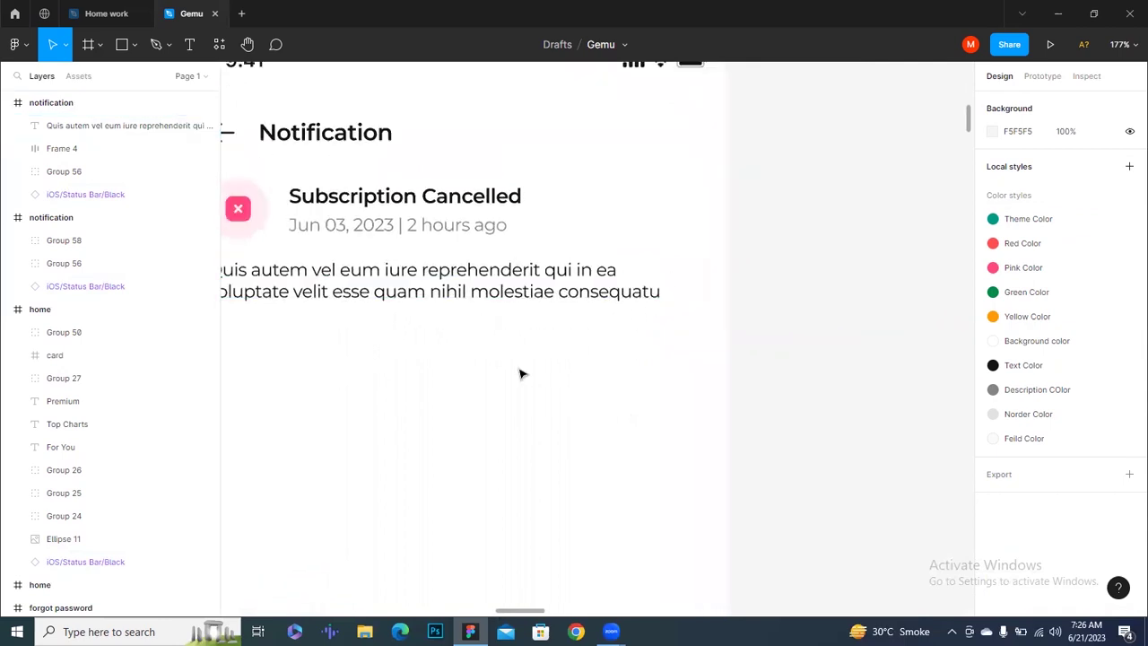
pyautogui.press('t')
pyautogui.click(462, 383)
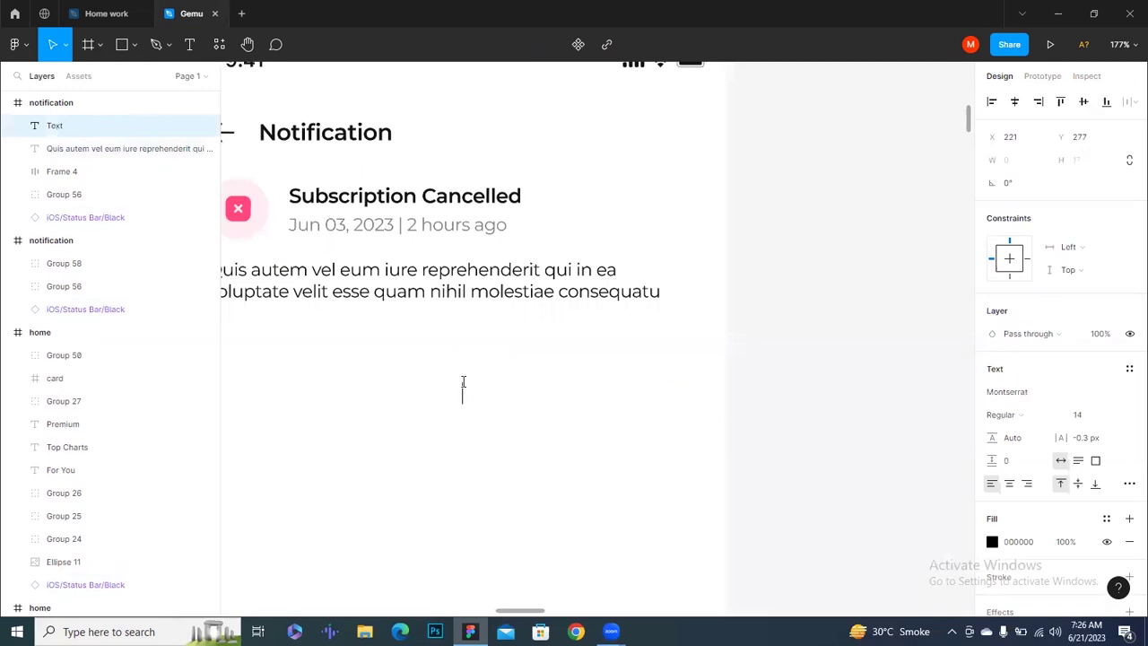
pyautogui.write('New')
pyautogui.press('Escape')
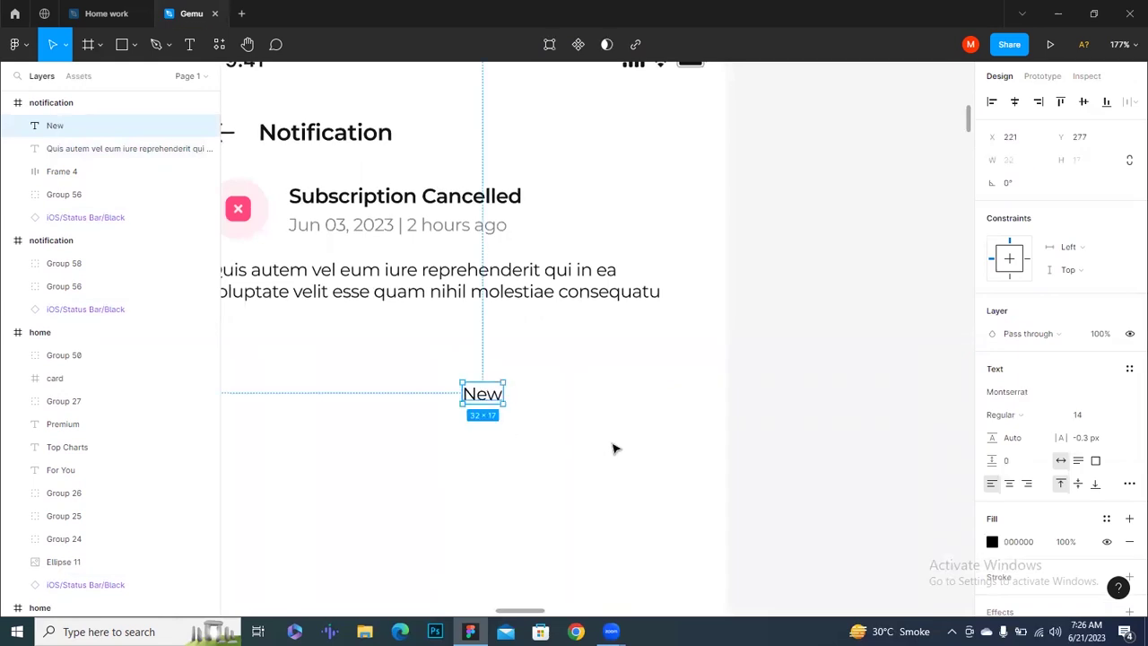
pyautogui.click(1005, 414)
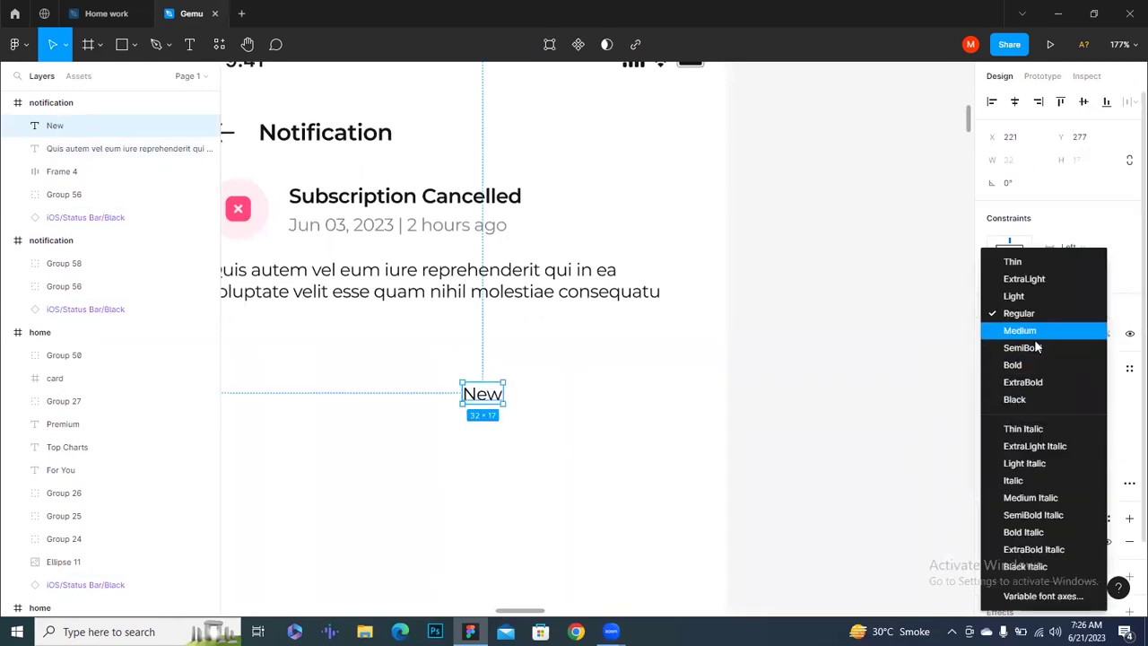
pyautogui.click(1036, 347)
pyautogui.click(1101, 518)
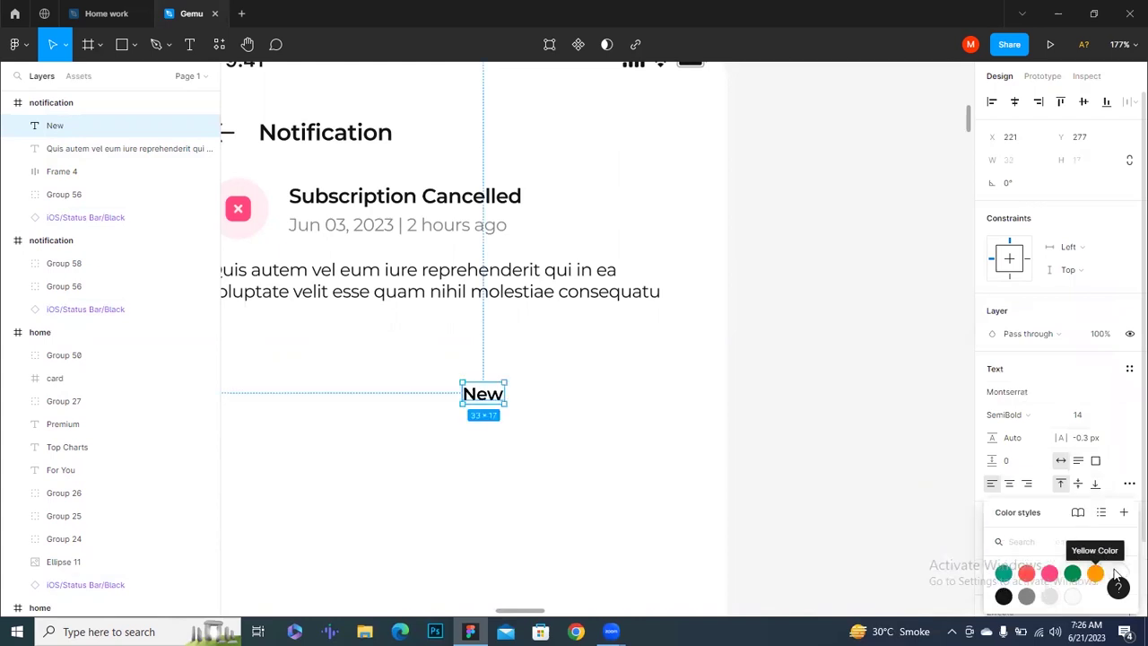
pyautogui.click(1118, 574)
# Wrap the New text in an auto-layout frame with corner radius 8
pyautogui.moveTo(409, 357); pyautogui.dragTo(552, 431)
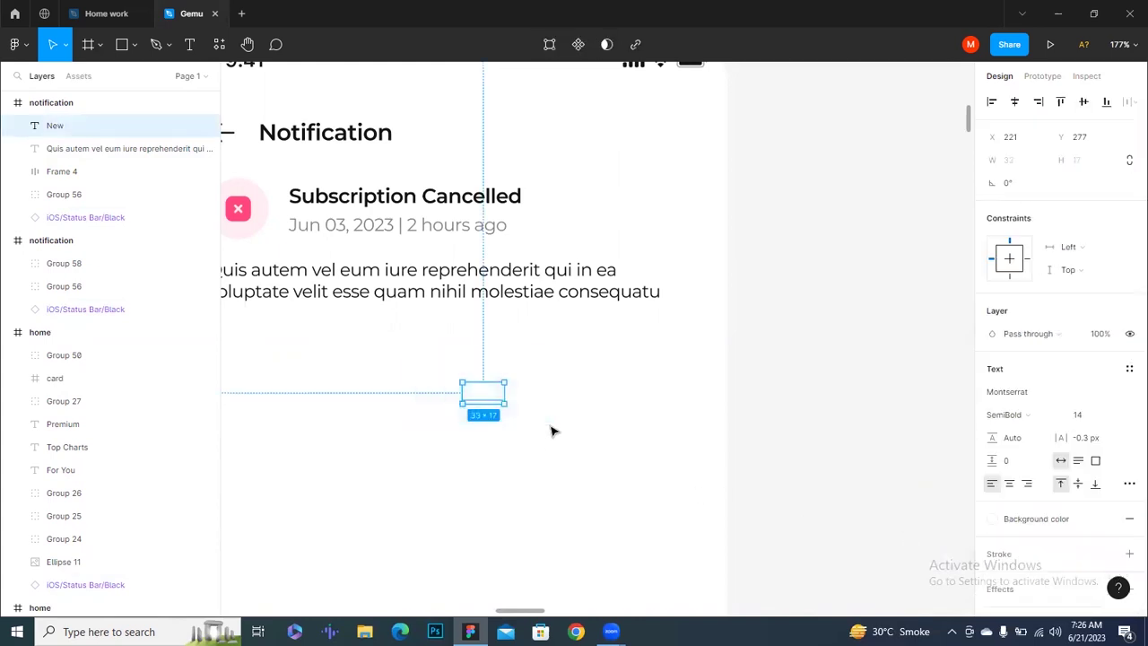
pyautogui.hotkey('shift', 'a')
pyautogui.click(1097, 234)
pyautogui.write('10')
pyautogui.press('Return')
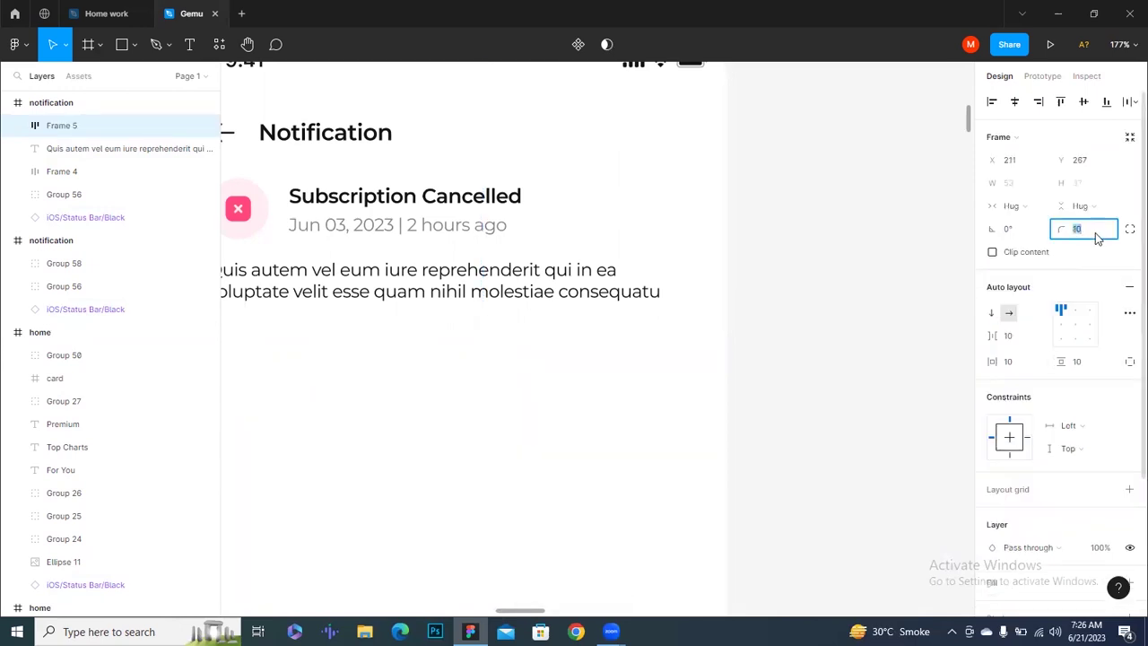
pyautogui.write('8')
pyautogui.press('Return')
# Fill the badge frame with the teal Theme Color style
pyautogui.scroll(-3, 1067, 314)
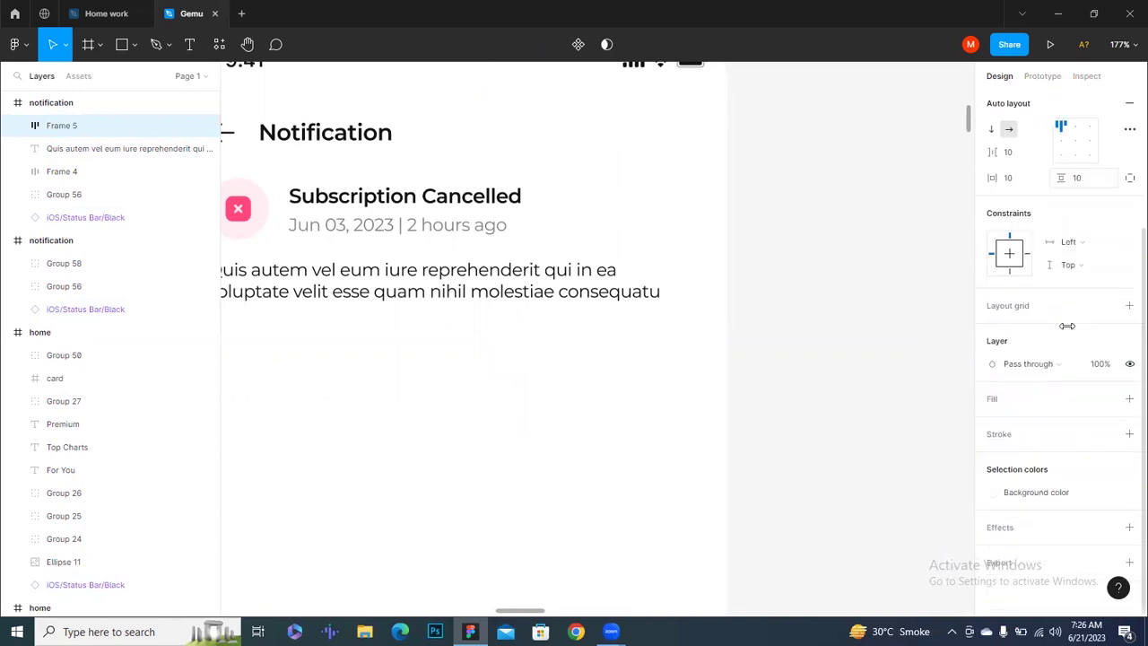
pyautogui.click(1128, 399)
pyautogui.click(1106, 399)
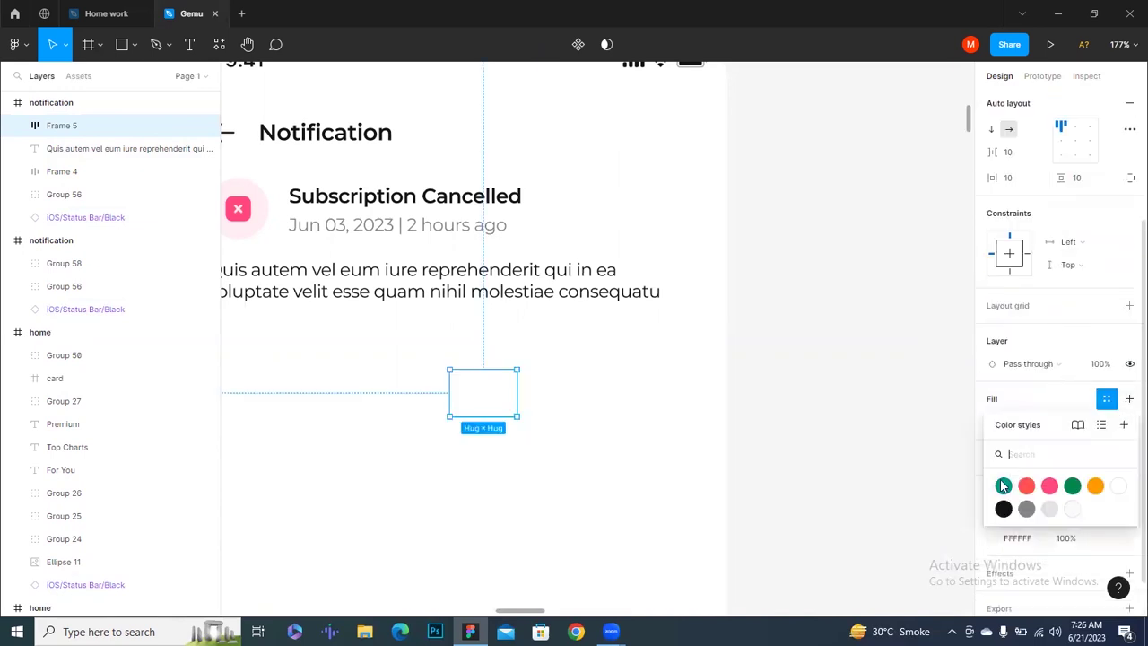
pyautogui.click(1001, 484)
pyautogui.click(525, 430)
pyautogui.scroll(4, 586, 400)
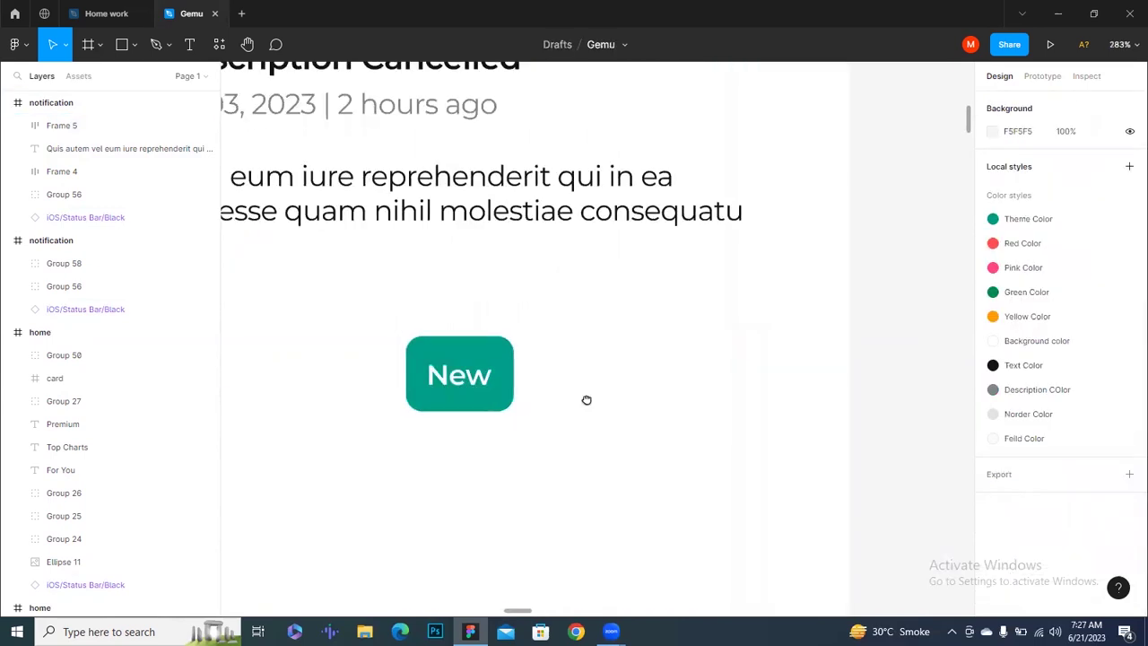
pyautogui.click(525, 370)
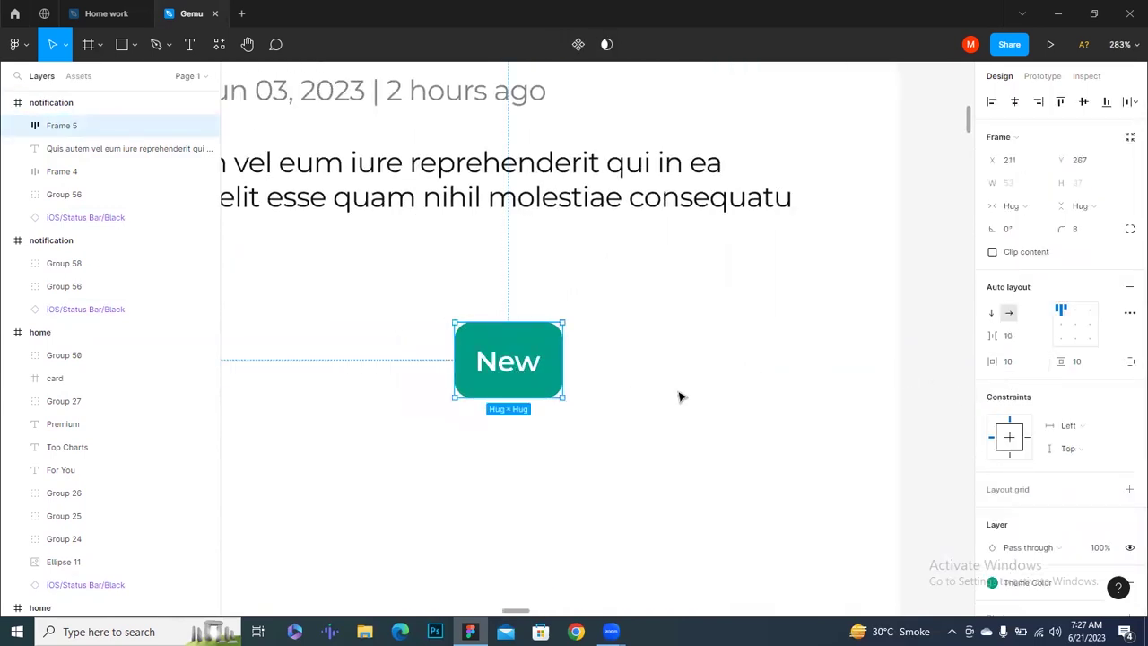
pyautogui.scroll(-4, 678, 395)
# Place the New badge beside the heading, top-aligned, and wrap row and badge in auto layout
pyautogui.moveTo(579, 369); pyautogui.dragTo(762, 172)
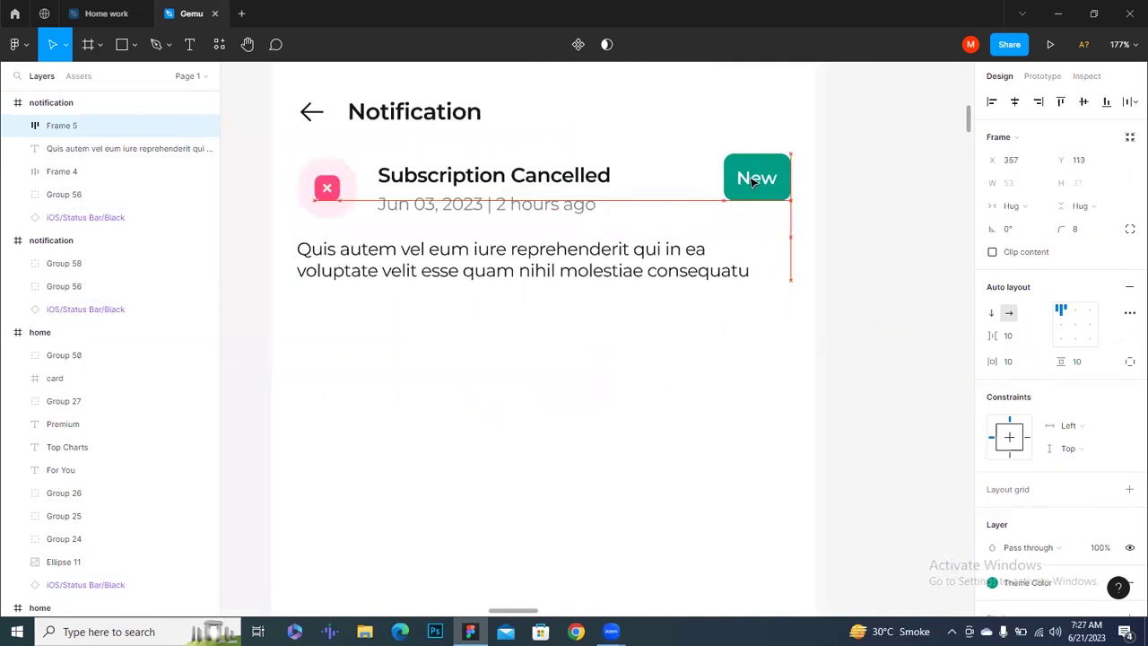
pyautogui.scroll(2, 662, 402)
pyautogui.hscroll(-4, 661, 403)
pyautogui.scroll(1, 661, 402)
pyautogui.click(415, 225)
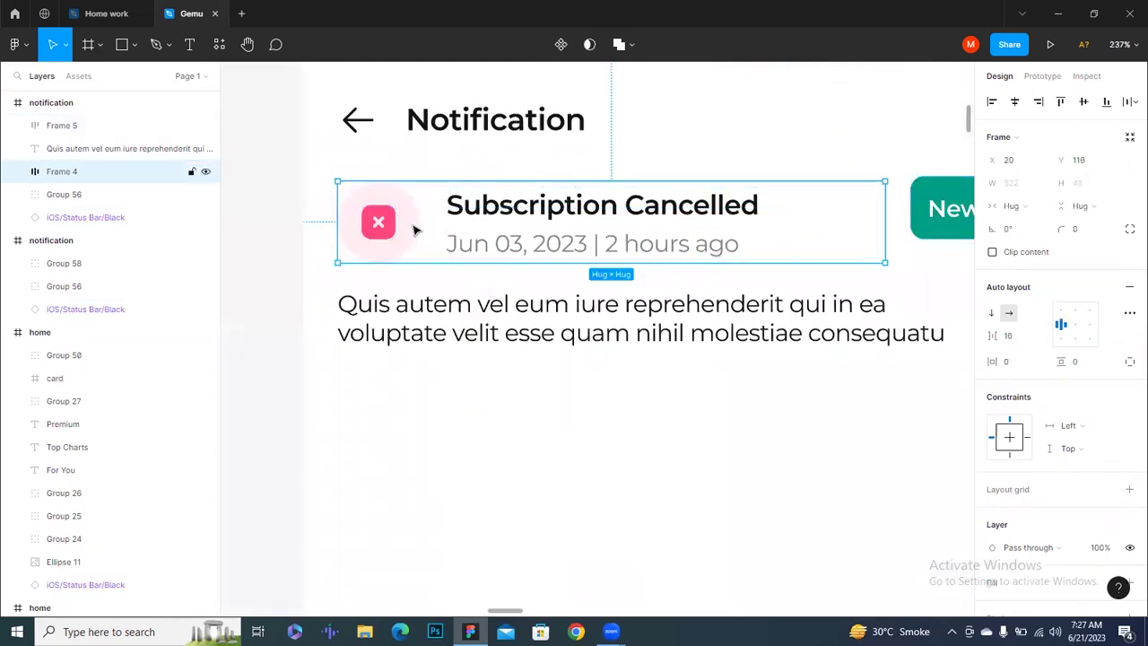
pyautogui.keyDown('shift'); pyautogui.click(930, 218); pyautogui.keyUp('shift')
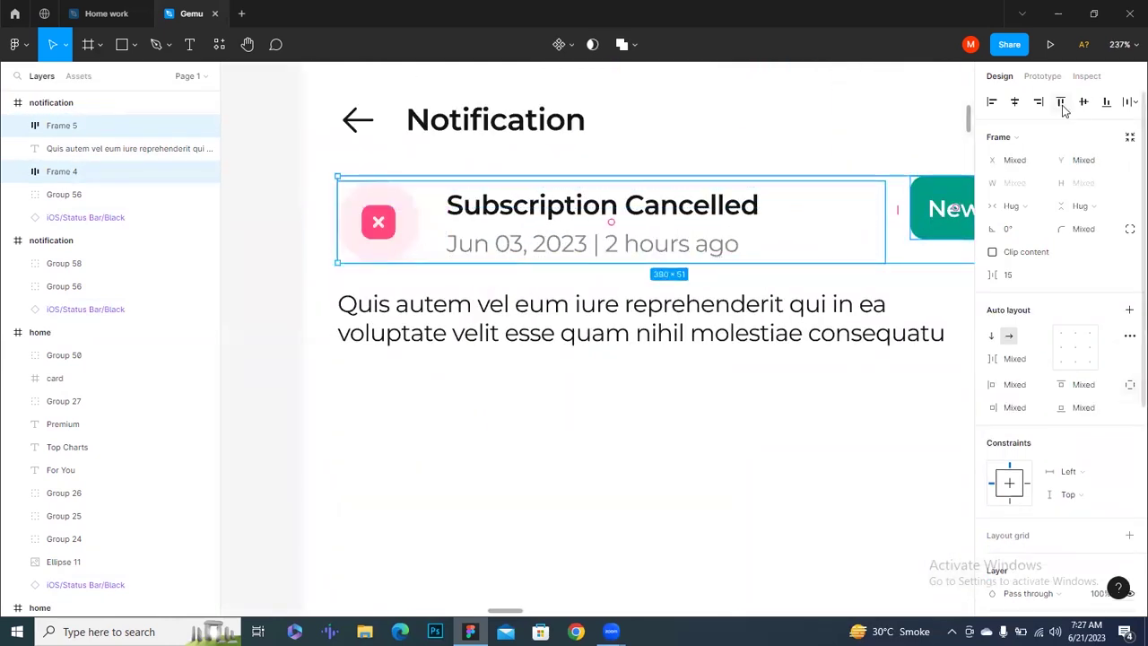
pyautogui.click(1061, 102)
pyautogui.click(574, 242)
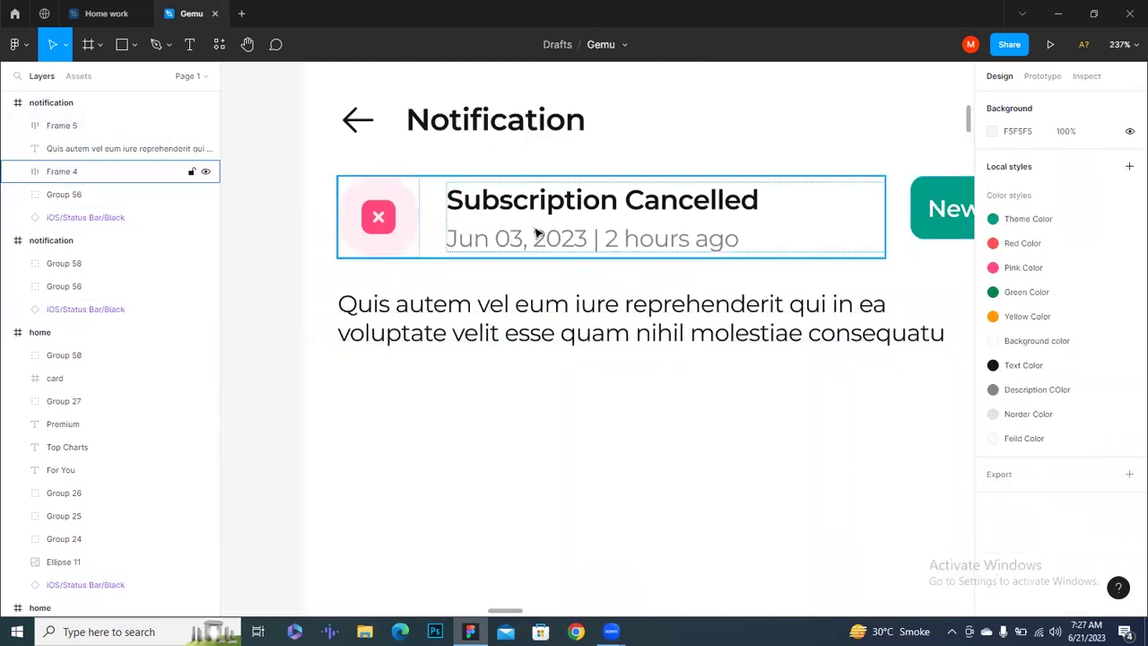
pyautogui.keyDown('ctrl'); pyautogui.scroll(-3, 645, 400); pyautogui.keyUp('ctrl')
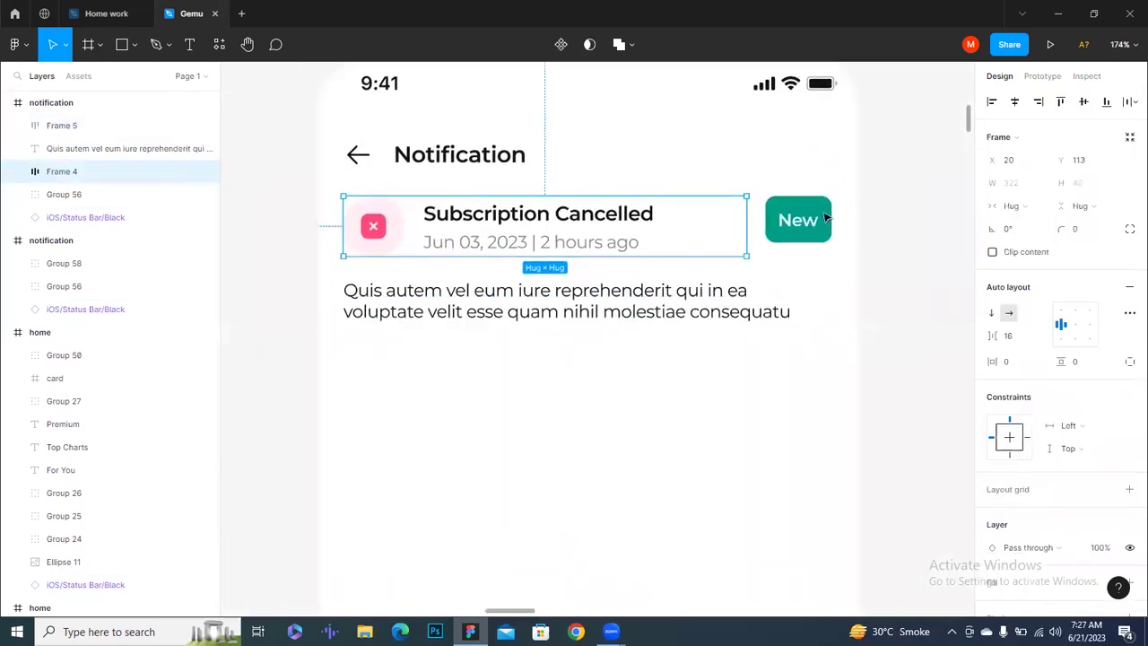
pyautogui.keyDown('shift'); pyautogui.click(826, 218); pyautogui.keyUp('shift')
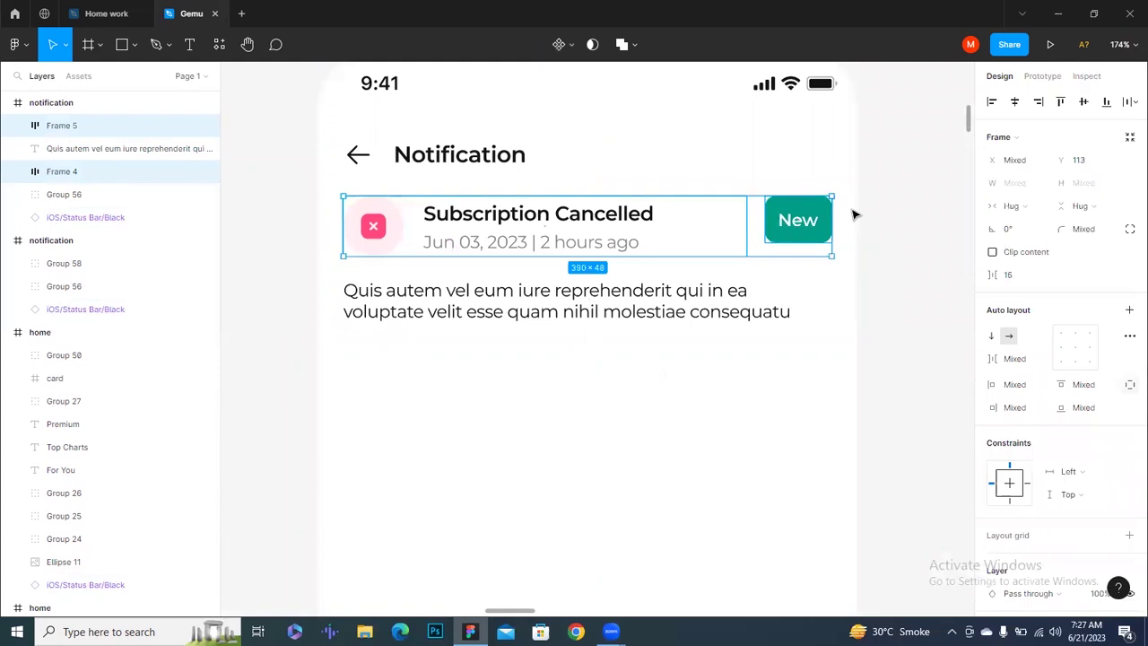
pyautogui.hotkey('shift', 'a')
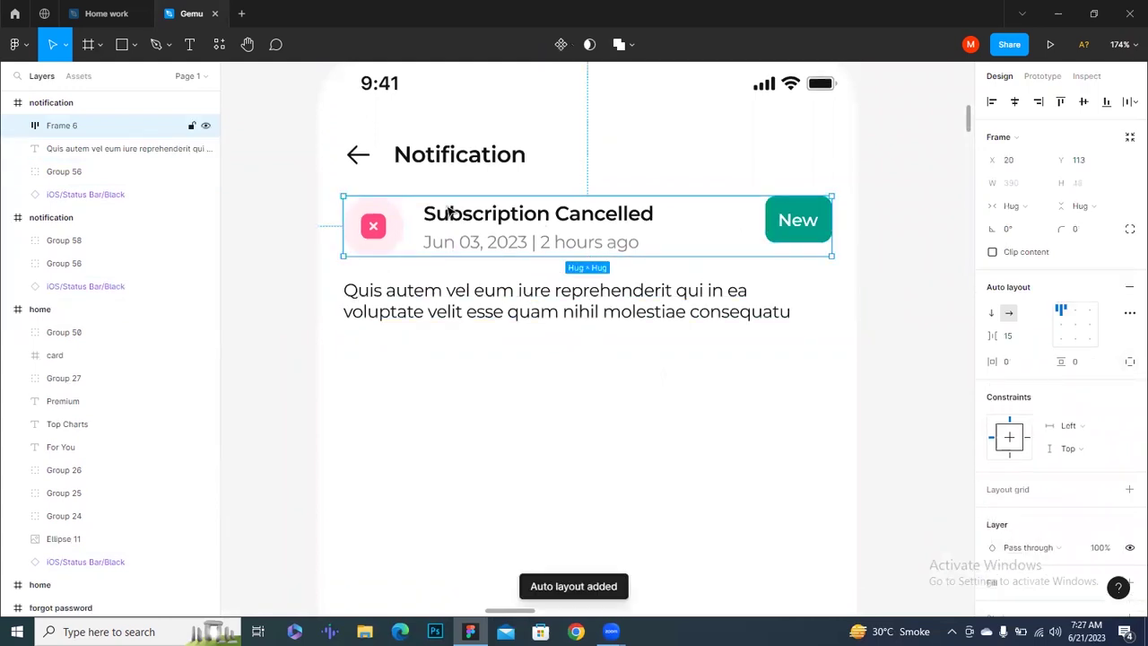
# Nudge the description up and wrap header and description in a vertical auto-layout frame, gap 12
pyautogui.click(443, 295)
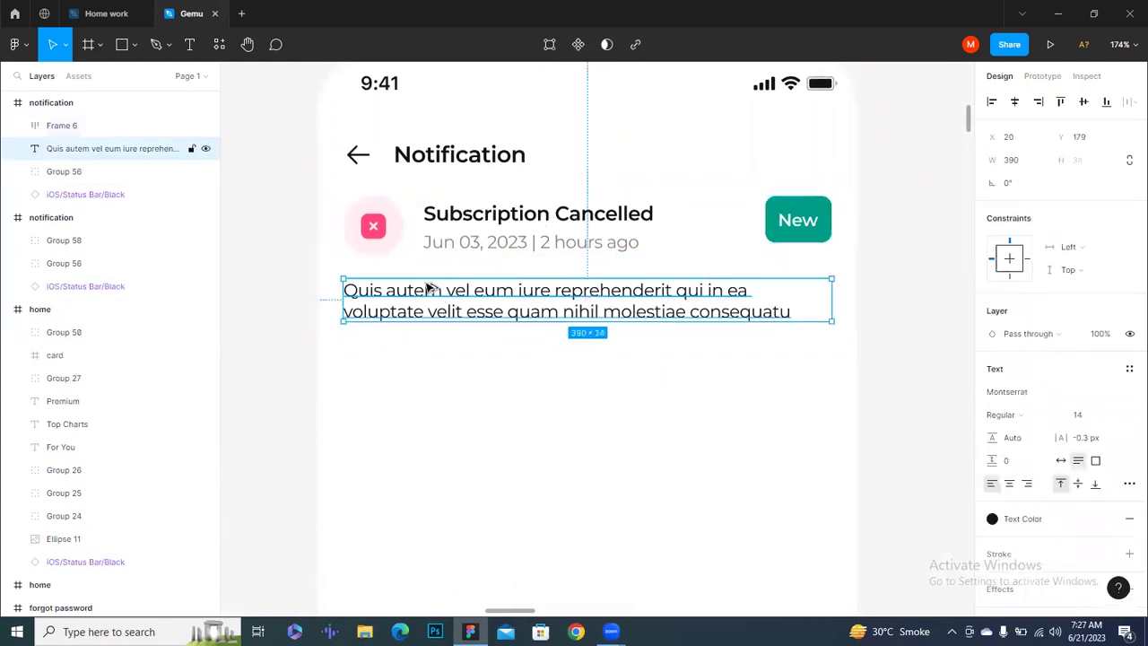
pyautogui.press('Up')
pyautogui.press('Up')
pyautogui.press('Up')
pyautogui.press('Up')
pyautogui.press('Up')
pyautogui.press('Up')
pyautogui.hotkey('ctrl', 'a')
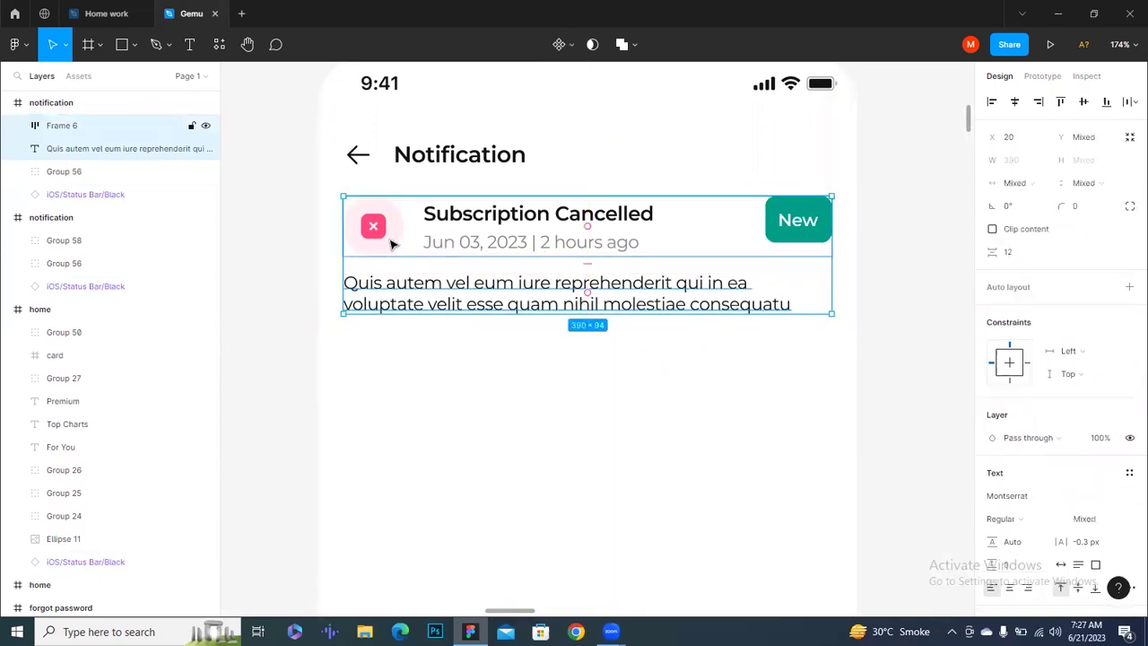
pyautogui.hotkey('shift', 'a')
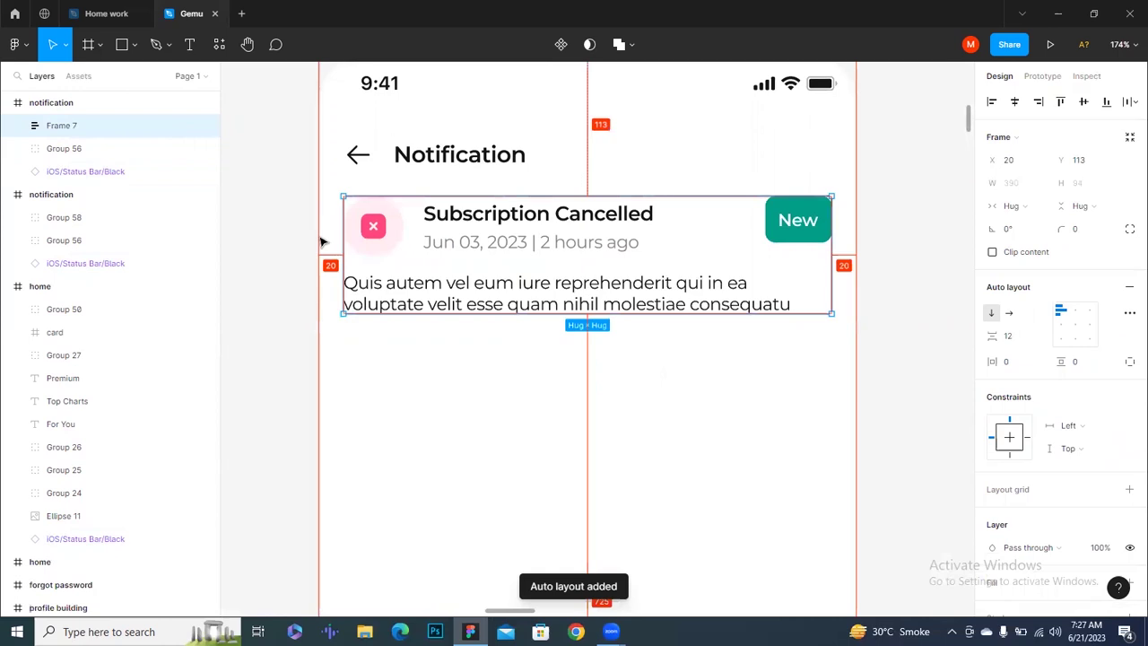
pyautogui.click(510, 350)
pyautogui.doubleClick(505, 300)
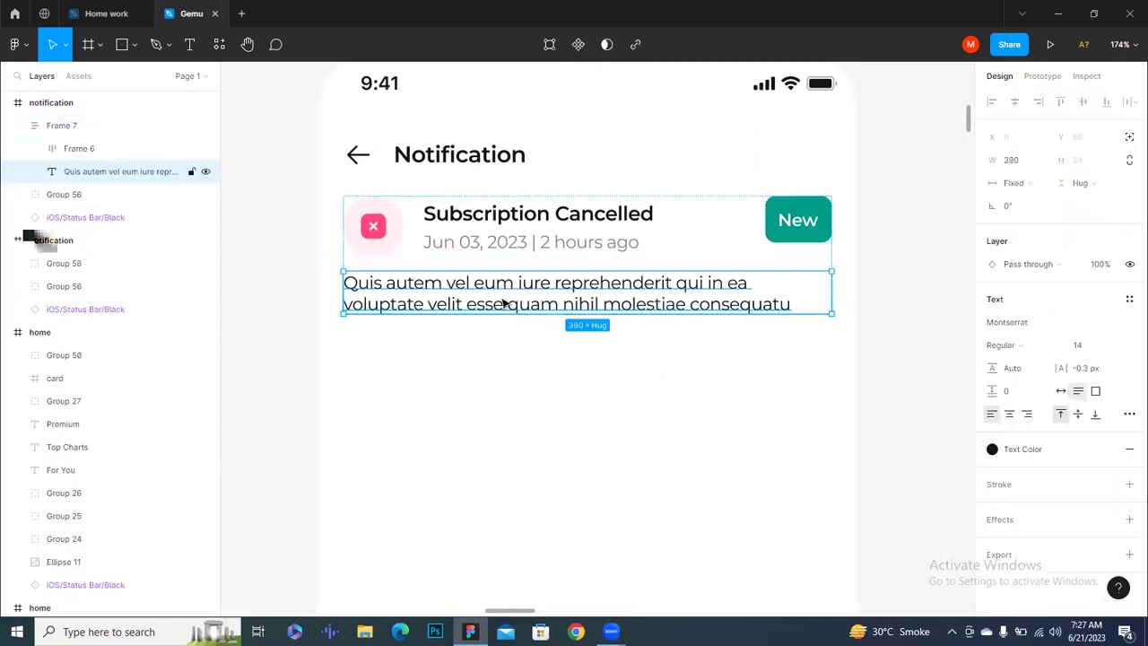
pyautogui.press('Delete')
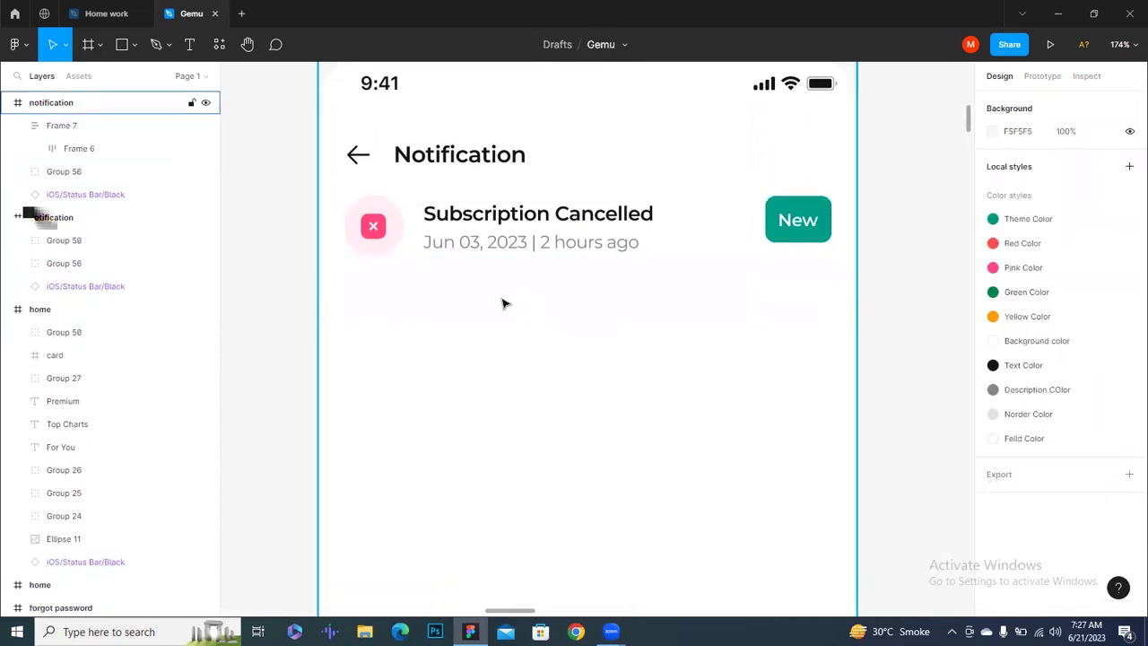
pyautogui.hotkey('ctrl', 'z')
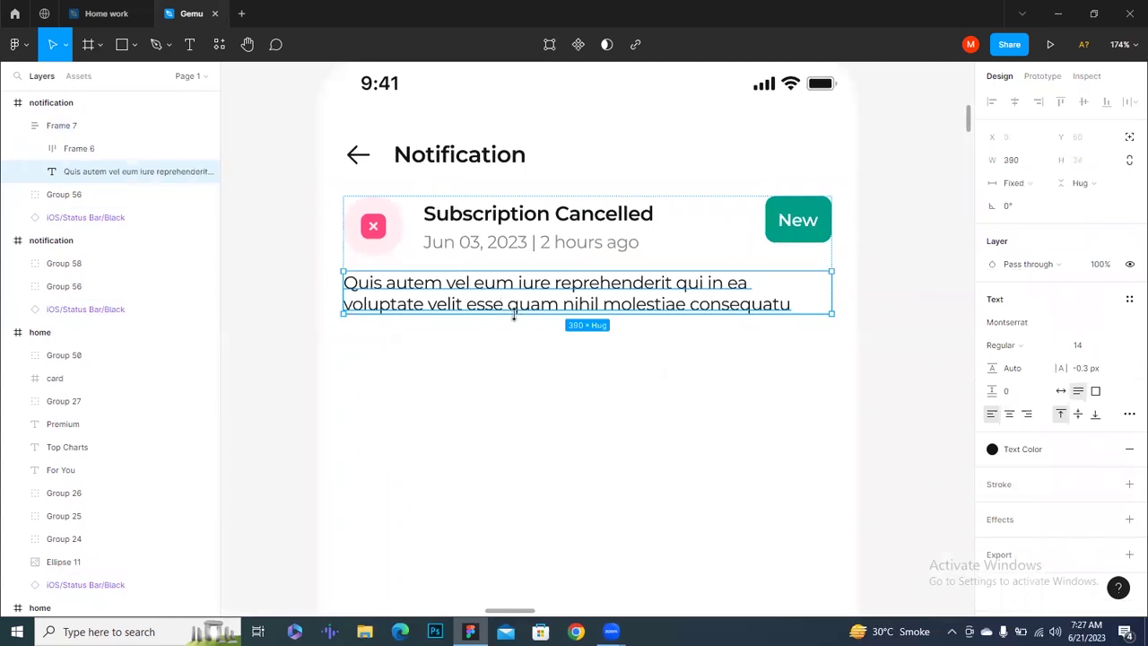
pyautogui.click(547, 374)
pyautogui.scroll(-5, 550, 392)
pyautogui.scroll(-2, 529, 332)
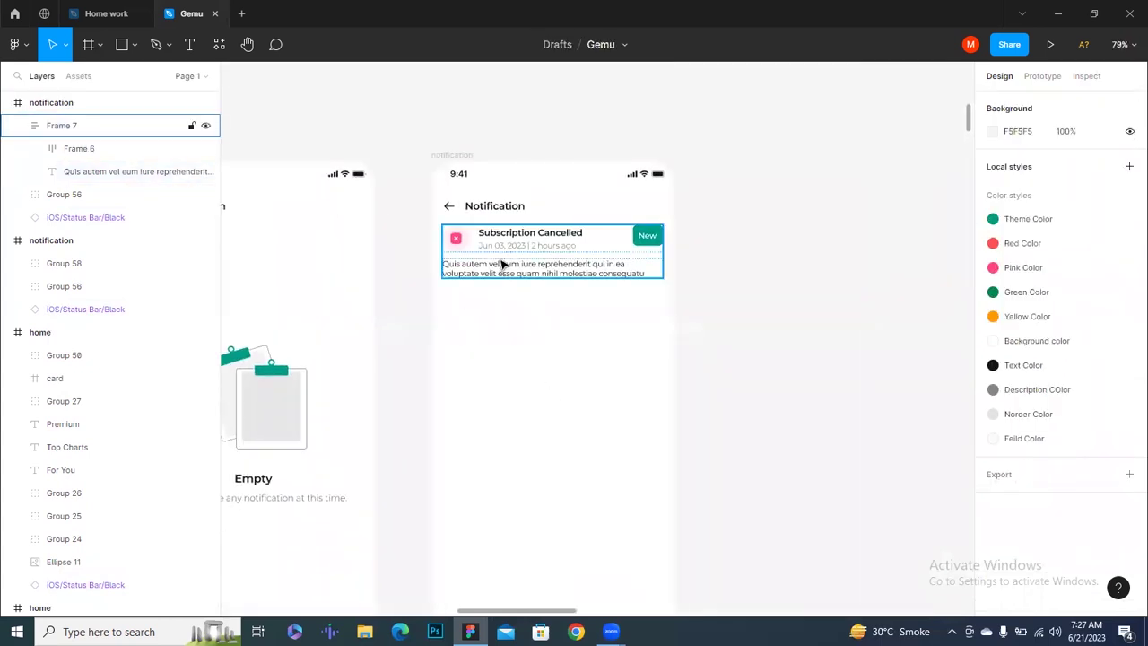
# Alt-drag a copy of the notification card directly below it and nudge it up to even the gap
pyautogui.click(502, 264)
pyautogui.keyDown('alt'); pyautogui.moveTo(543, 238); pyautogui.dragTo(535, 306); pyautogui.keyUp('alt')
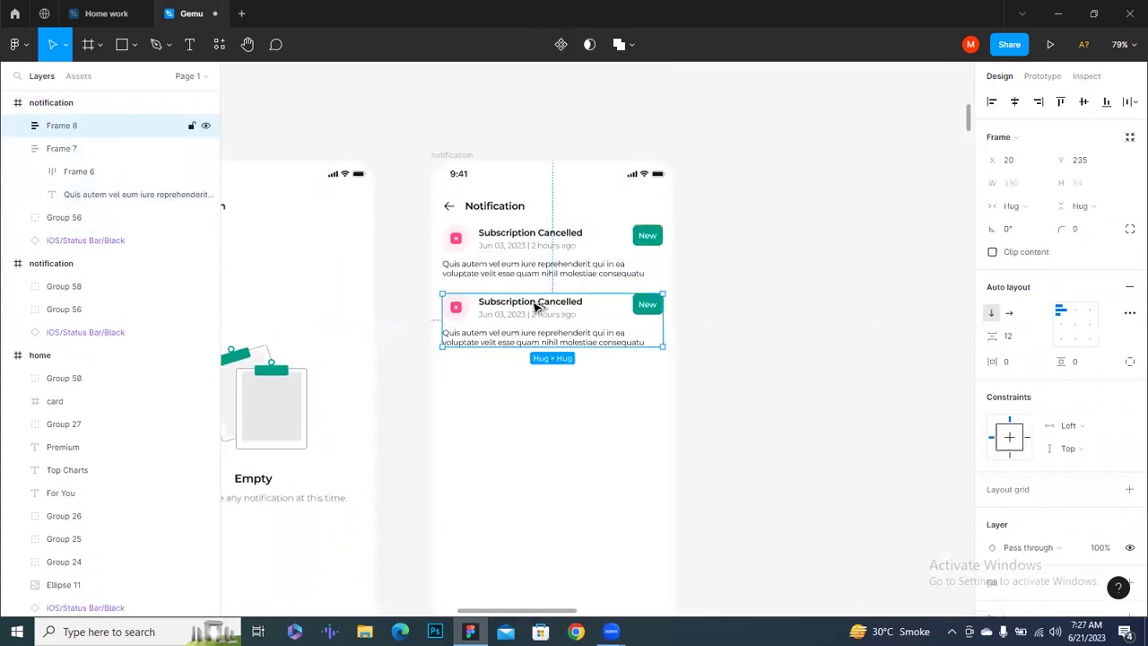
pyautogui.press('Up')
pyautogui.press('Up')
pyautogui.press('Up')
# Duplicate the card three more times with Ctrl+D to continue the evenly spaced column
pyautogui.hotkey('ctrl', 'd')
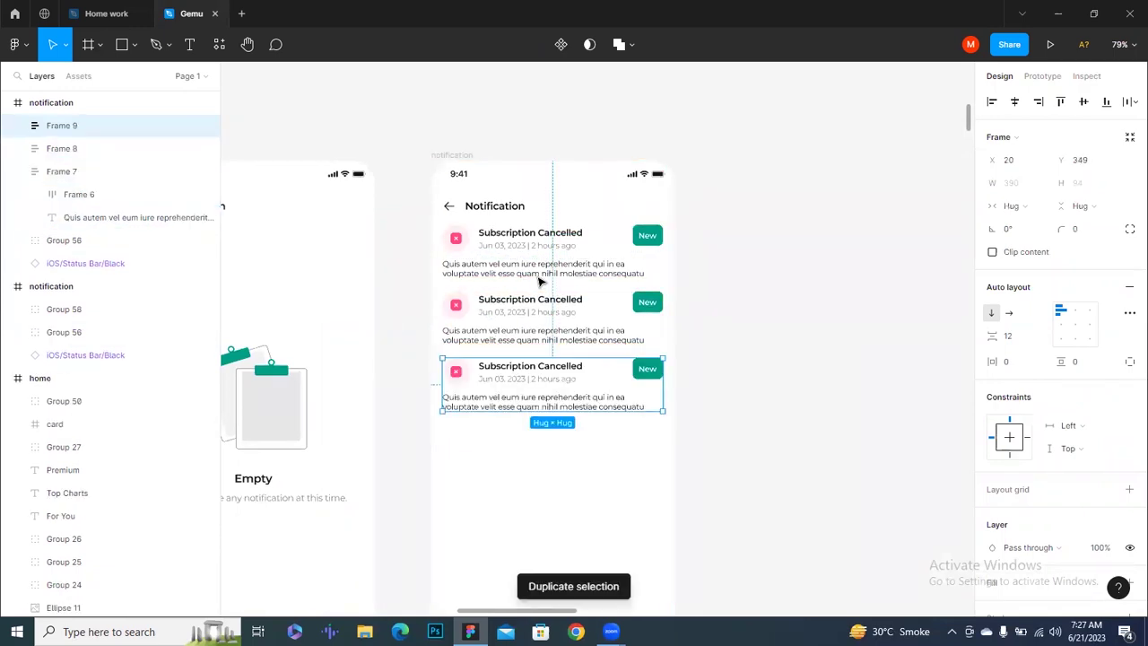
pyautogui.hotkey('ctrl', 'd')
pyautogui.hotkey('ctrl', 'd')
pyautogui.scroll(-3, 750, 339)
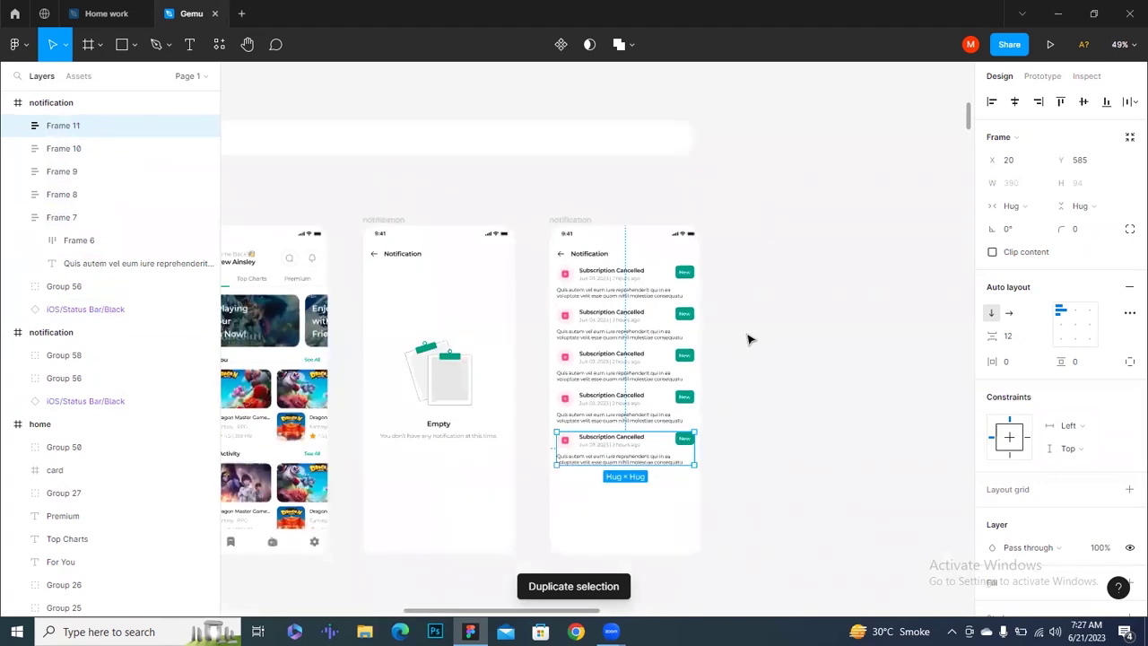
pyautogui.hotkey('ctrl', 'd')
pyautogui.hotkey('ctrl', 'd')
pyautogui.scroll(-3, 750, 339)
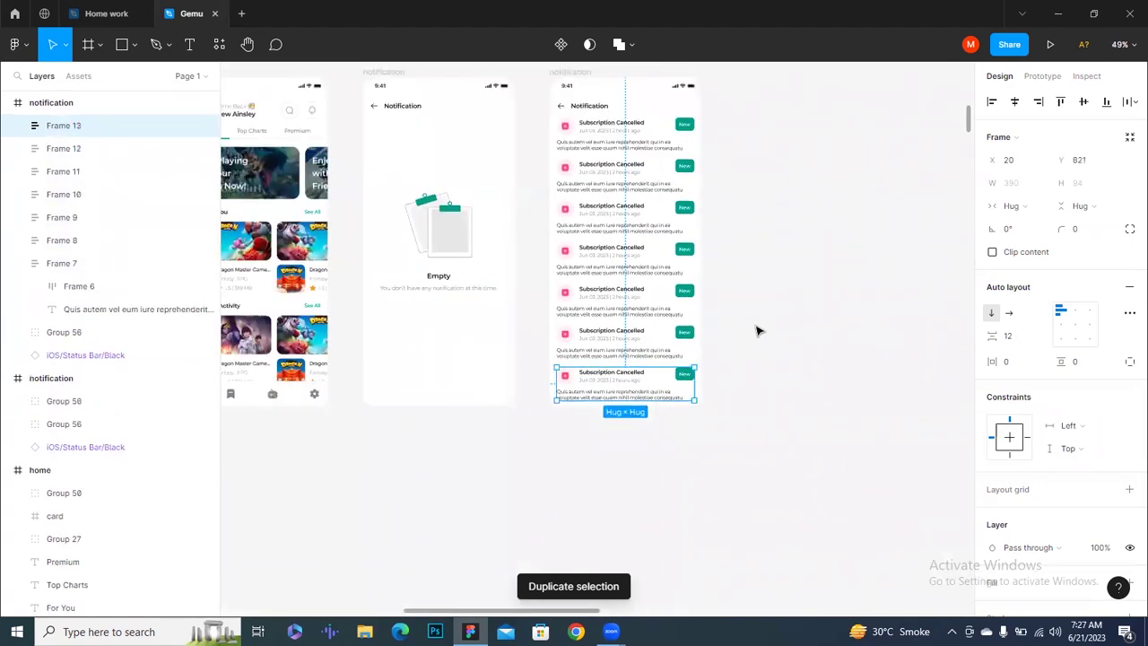
pyautogui.click(735, 371)
pyautogui.scroll(4, 720, 397)
pyautogui.scroll(1, 691, 361)
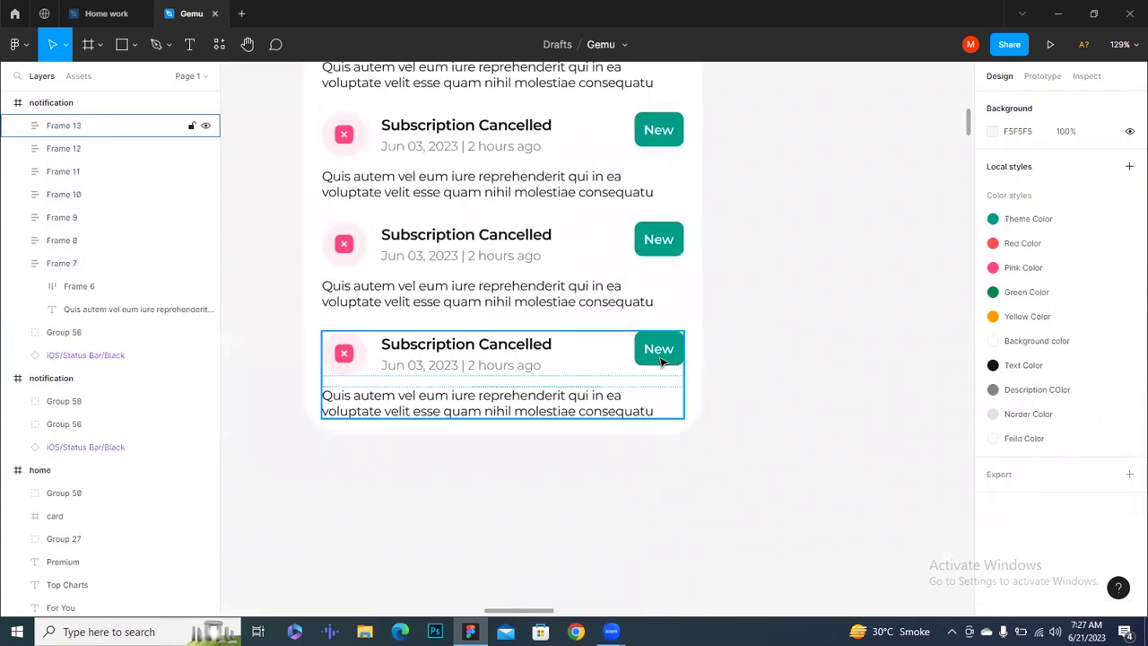
# Delete the New badges from the last and sixth notification cards
pyautogui.doubleClick(661, 360)
pyautogui.doubleClick(661, 360)
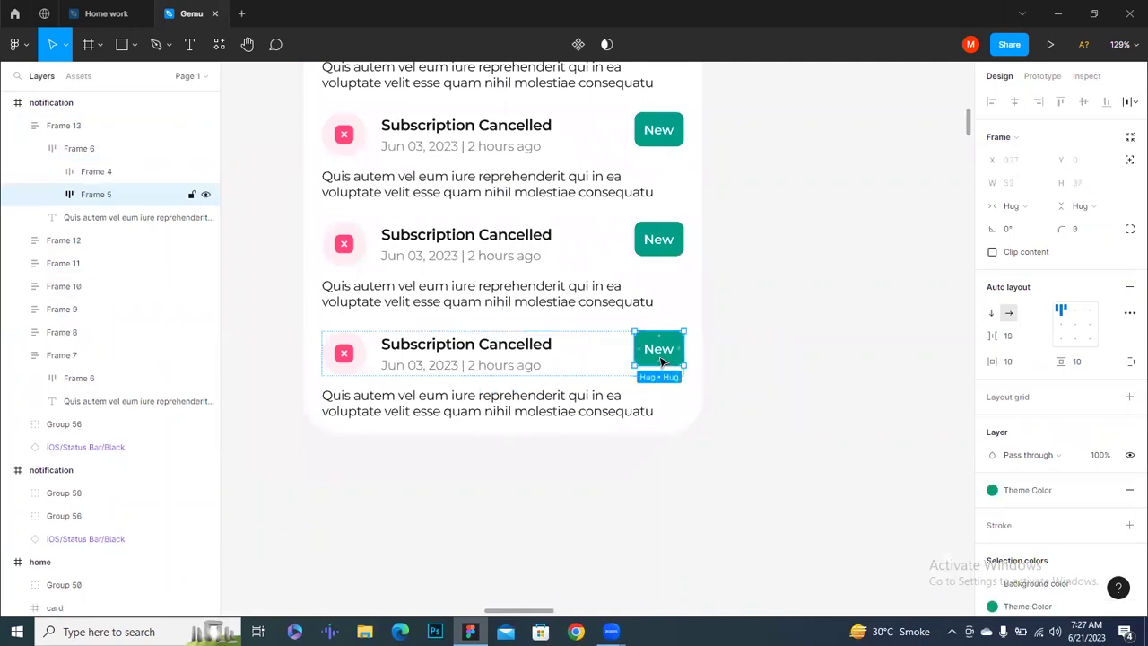
pyautogui.press('Delete')
pyautogui.click(667, 243)
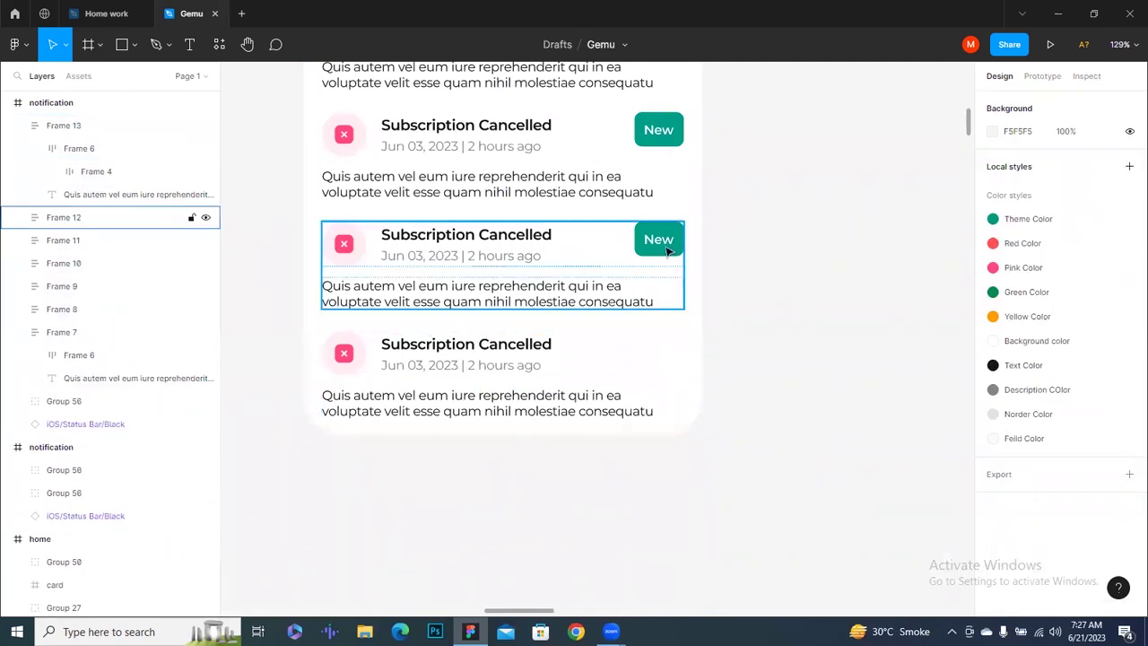
pyautogui.doubleClick(666, 243)
pyautogui.press('Delete')
# Delete the New badges from the fifth and fourth notification cards
pyautogui.scroll(3, 667, 251)
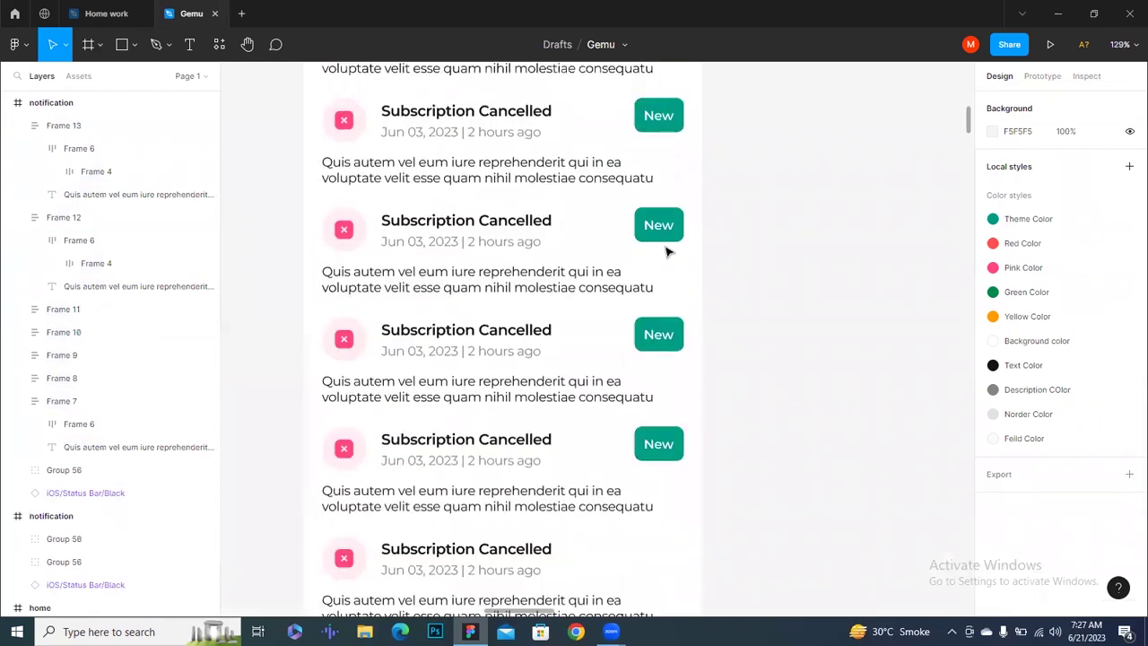
pyautogui.click(646, 449)
pyautogui.doubleClick(645, 448)
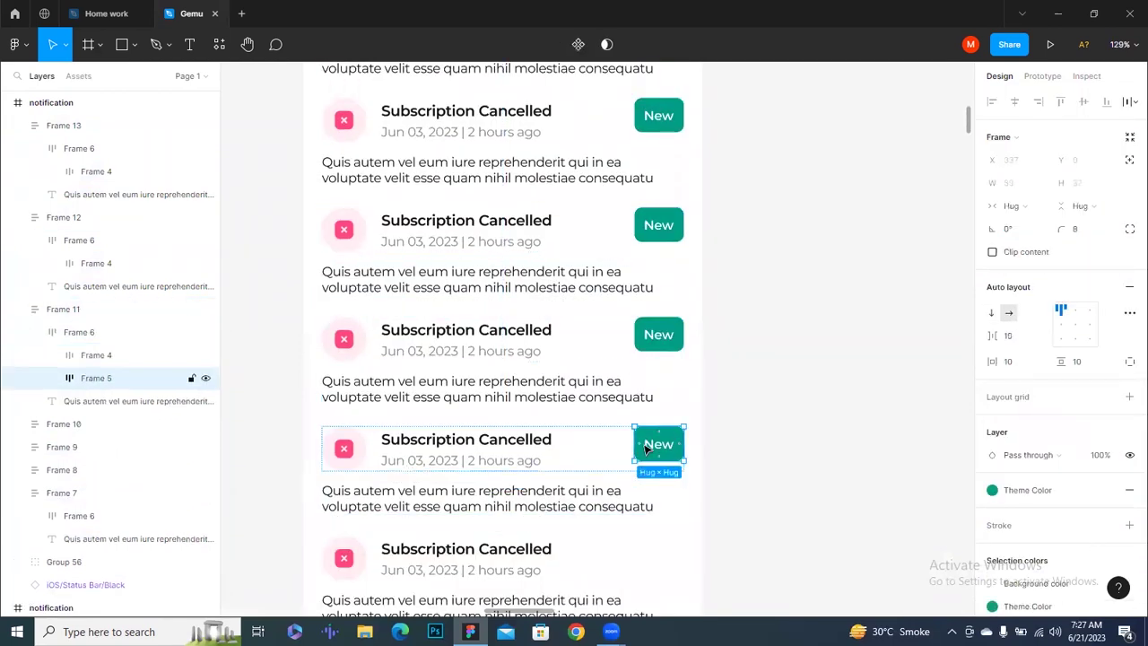
pyautogui.press('Delete')
pyautogui.scroll(1, 645, 448)
pyautogui.click(660, 479)
pyautogui.doubleClick(660, 481)
pyautogui.press('Delete')
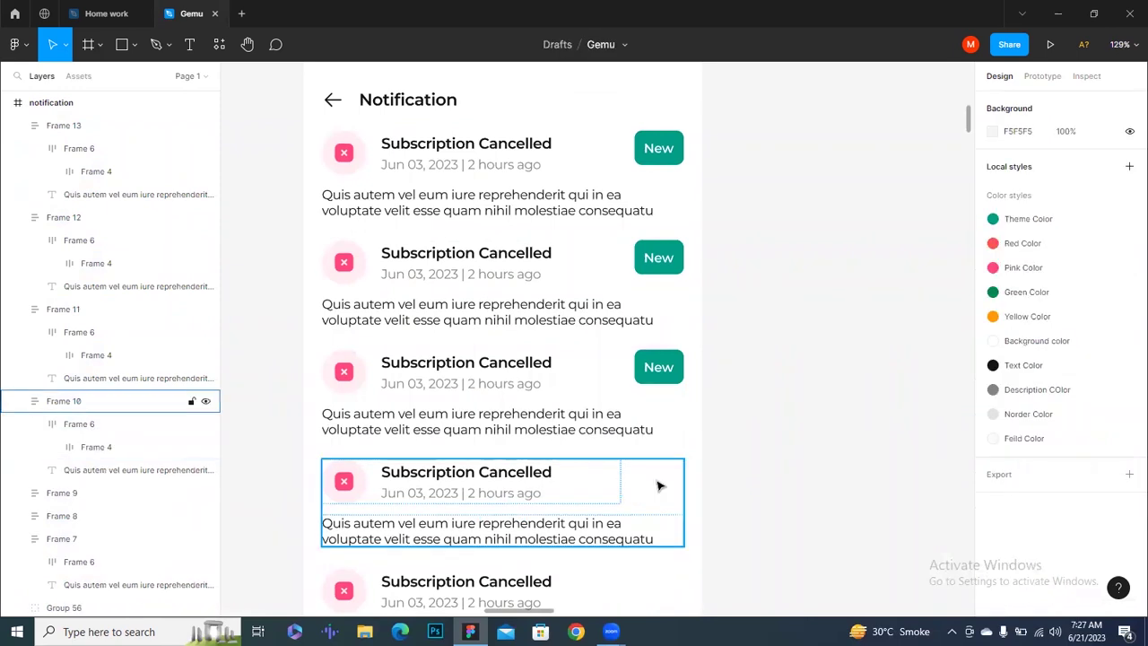
# Delete the third card's New badge, leaving badges only on the top two cards
pyautogui.click(677, 354)
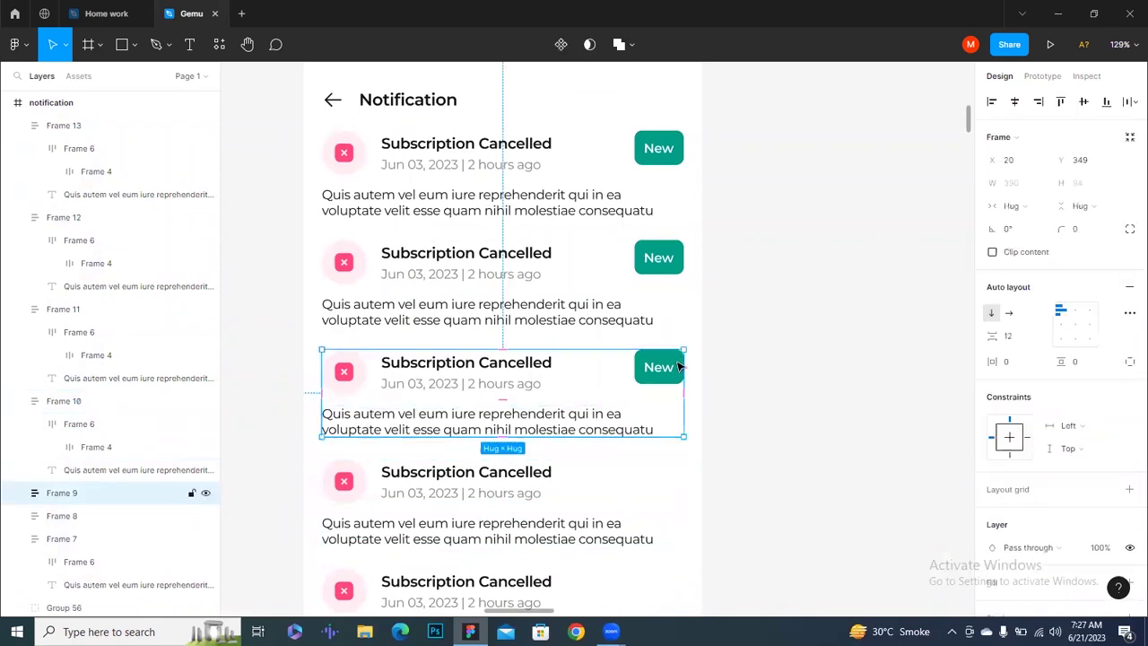
pyautogui.doubleClick(678, 367)
pyautogui.doubleClick(679, 367)
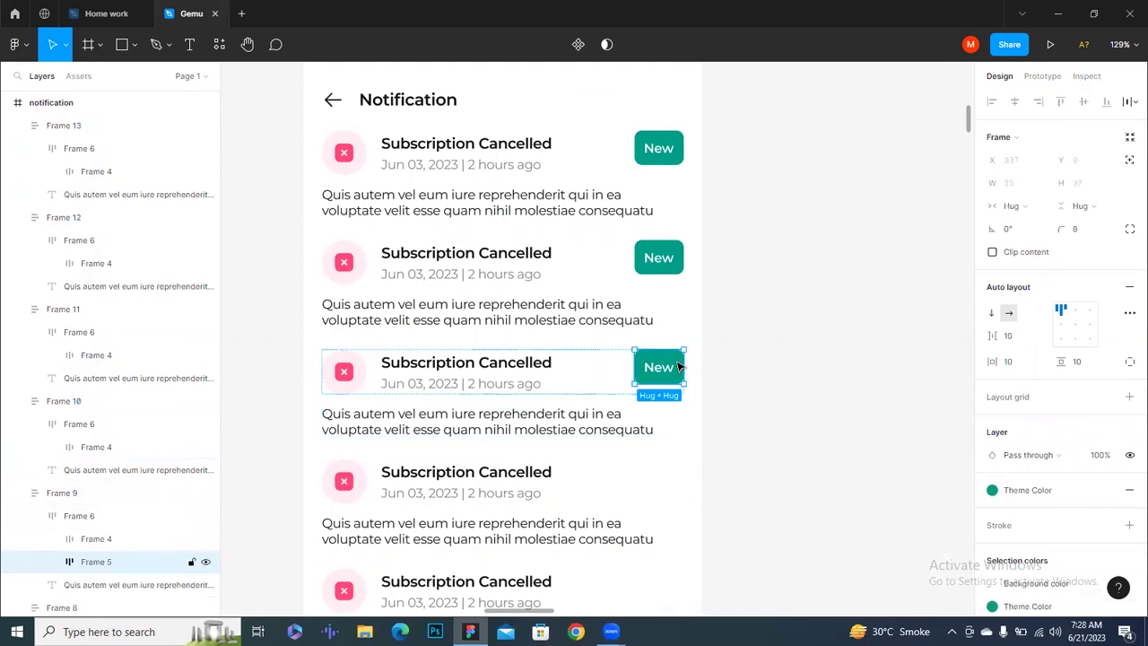
pyautogui.press('Delete')
pyautogui.keyDown('ctrl'); pyautogui.scroll(1, 473, 395); pyautogui.keyUp('ctrl')
pyautogui.keyDown('ctrl'); pyautogui.scroll(2, 473, 395); pyautogui.keyUp('ctrl')
pyautogui.keyDown('ctrl'); pyautogui.scroll(-3, 473, 394); pyautogui.keyUp('ctrl')
pyautogui.keyDown('ctrl'); pyautogui.scroll(-3, 472, 395); pyautogui.keyUp('ctrl')
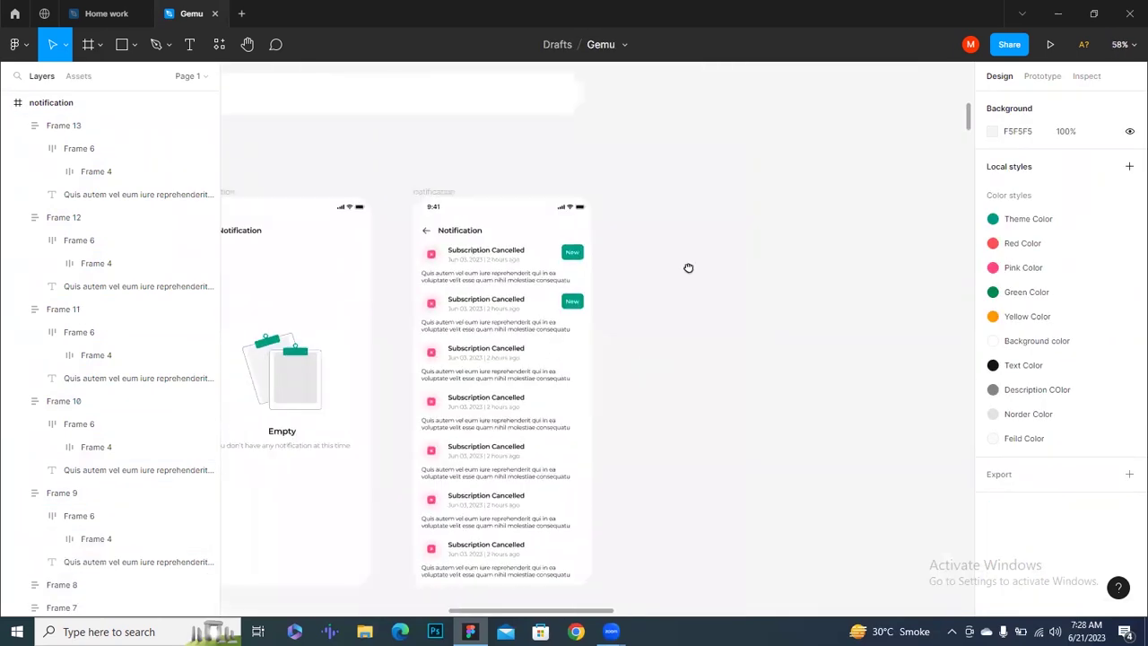
pyautogui.keyDown('ctrl'); pyautogui.scroll(2, 481, 256); pyautogui.keyUp('ctrl')
pyautogui.keyDown('ctrl'); pyautogui.scroll(2, 483, 269); pyautogui.keyUp('ctrl')
pyautogui.click(483, 277)
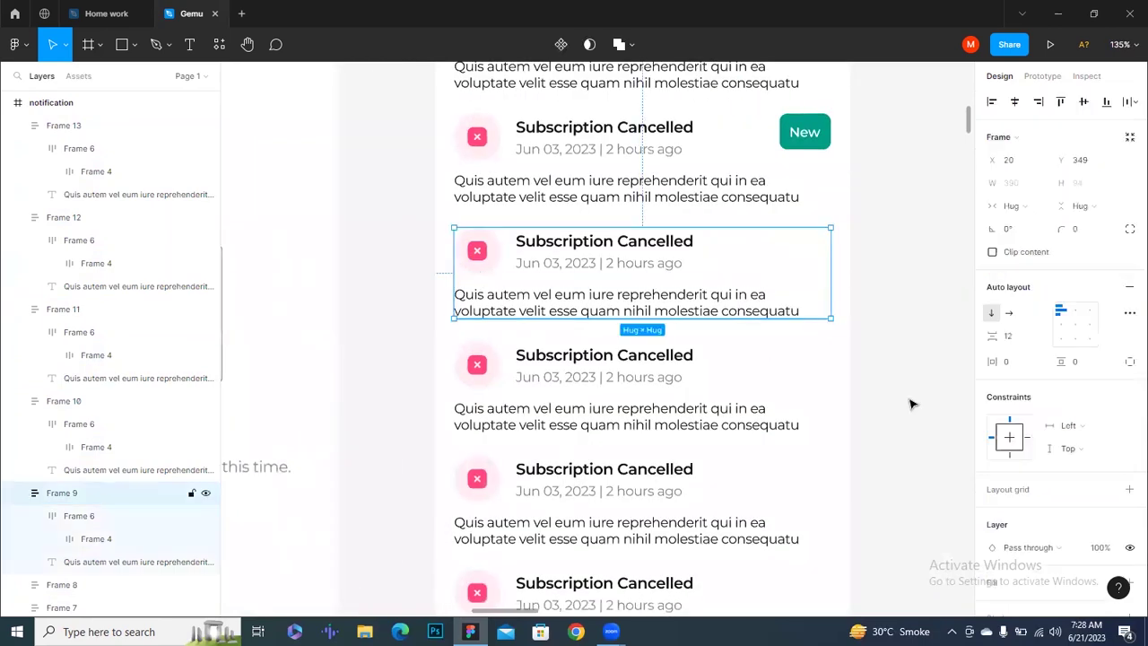
pyautogui.scroll(-5, 1010, 436)
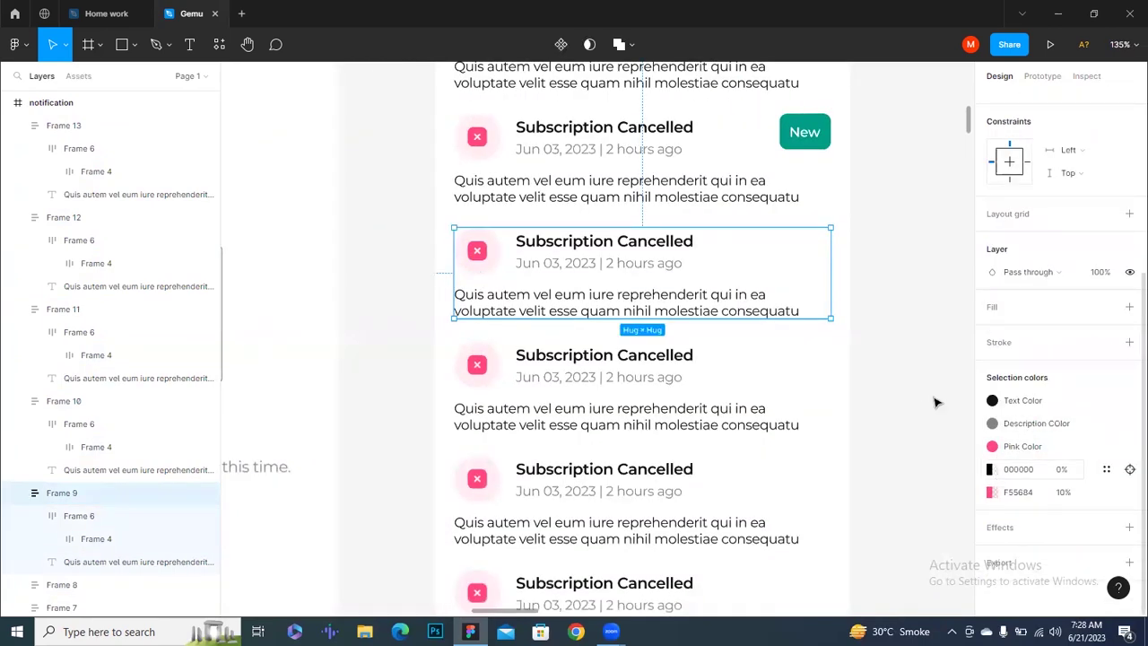
pyautogui.click(919, 300)
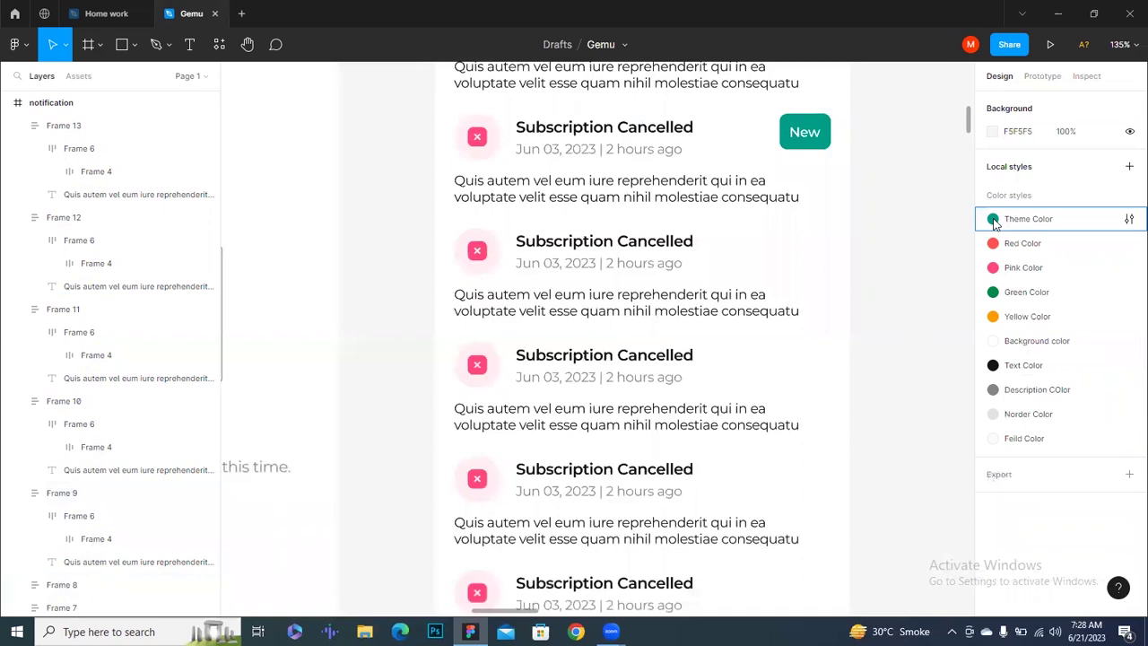
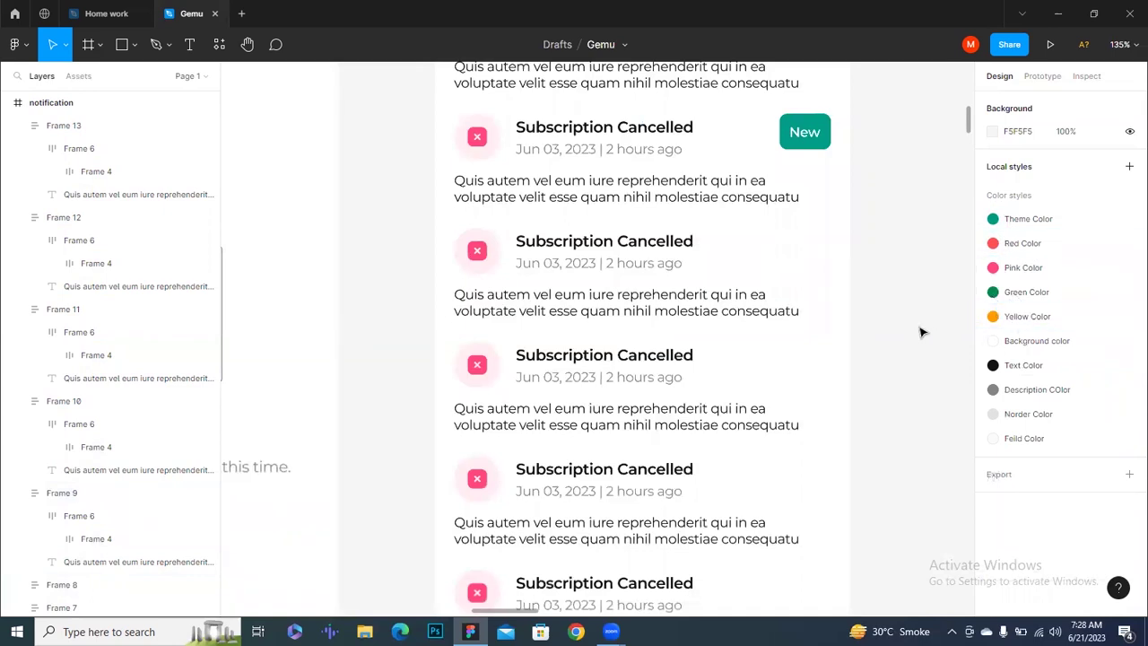
# Duplicate the notification list screen and place the copy to its right
pyautogui.scroll(-5, 919, 332)
pyautogui.hscroll(-3, 627, 287)
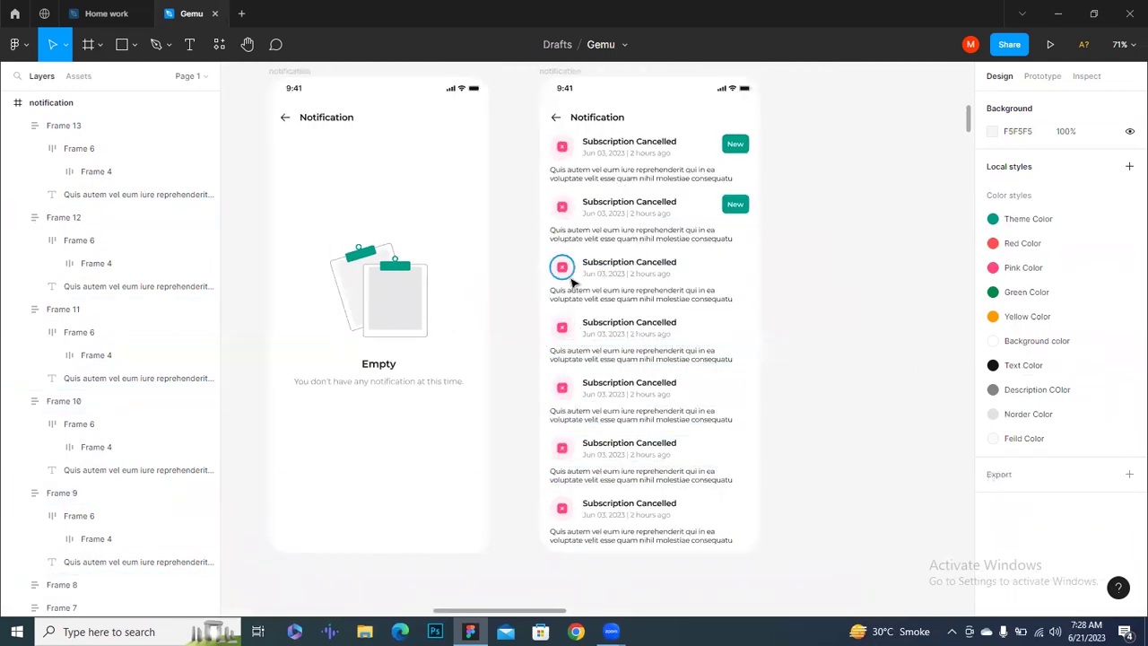
pyautogui.scroll(4, 565, 269)
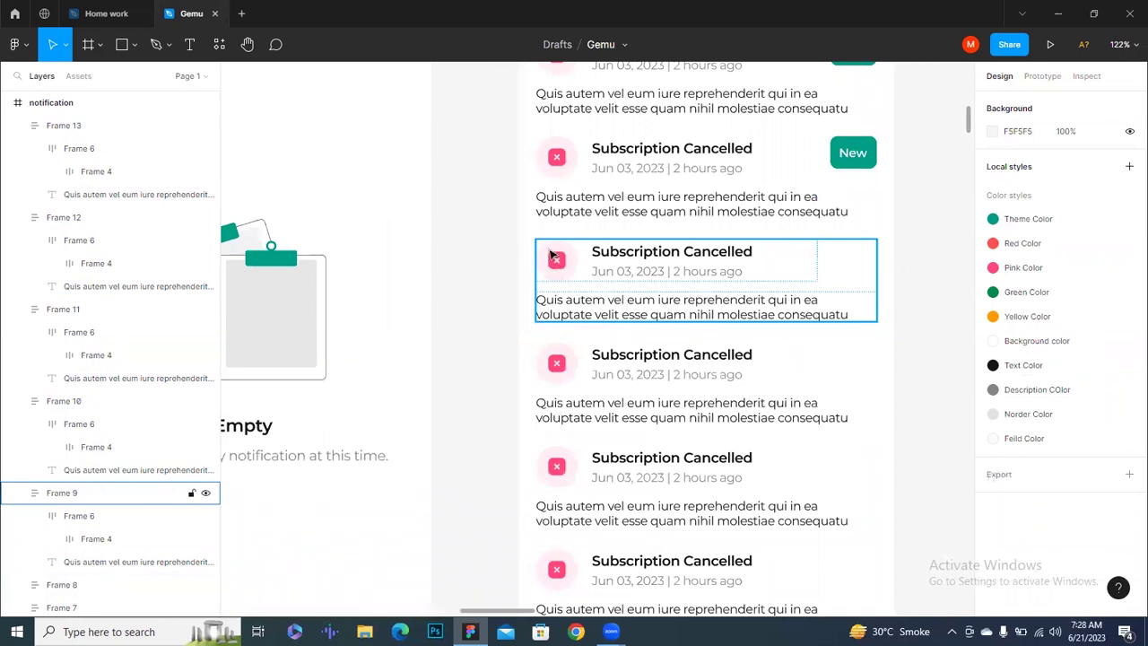
pyautogui.scroll(-5, 533, 210)
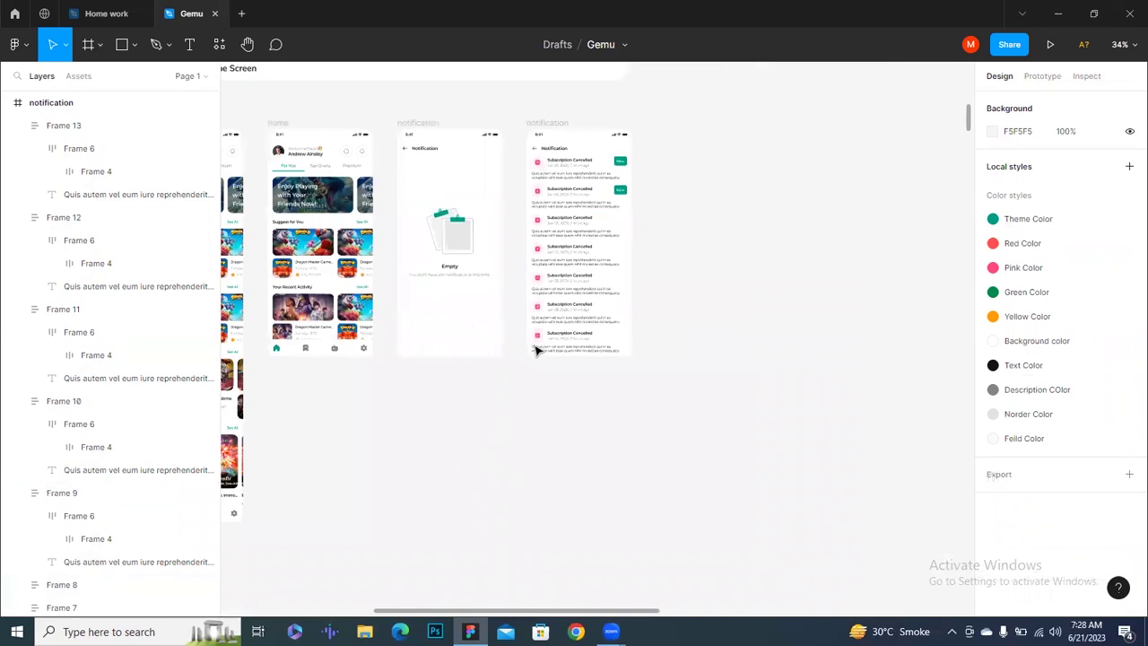
pyautogui.scroll(3, 535, 348)
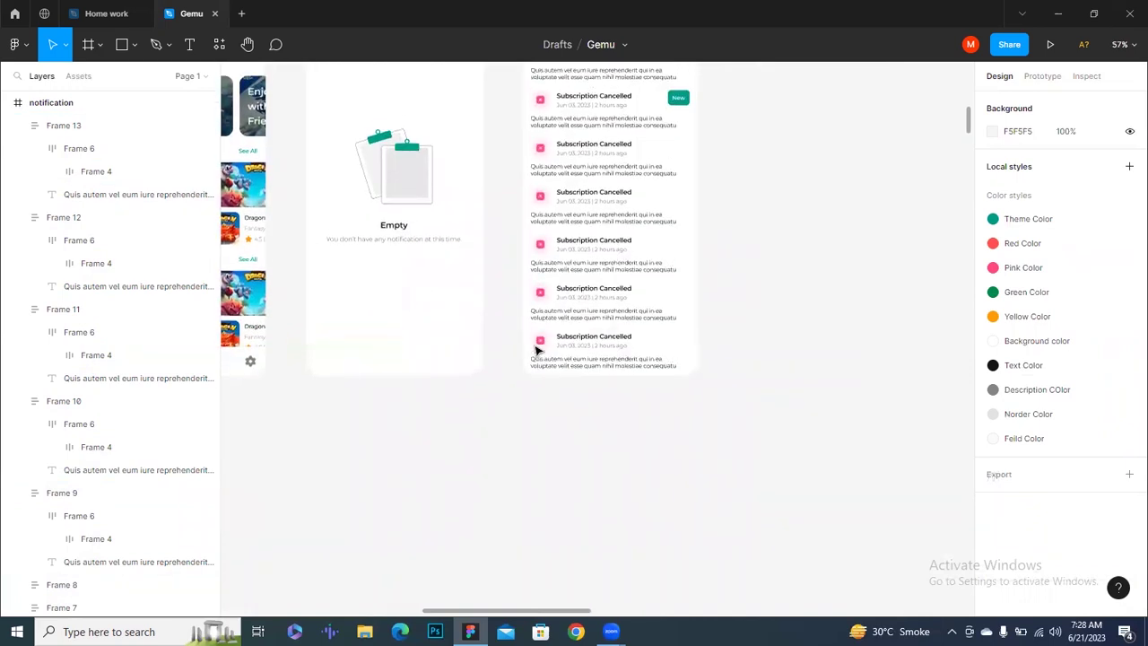
pyautogui.scroll(3, 536, 348)
pyautogui.scroll(3, 536, 347)
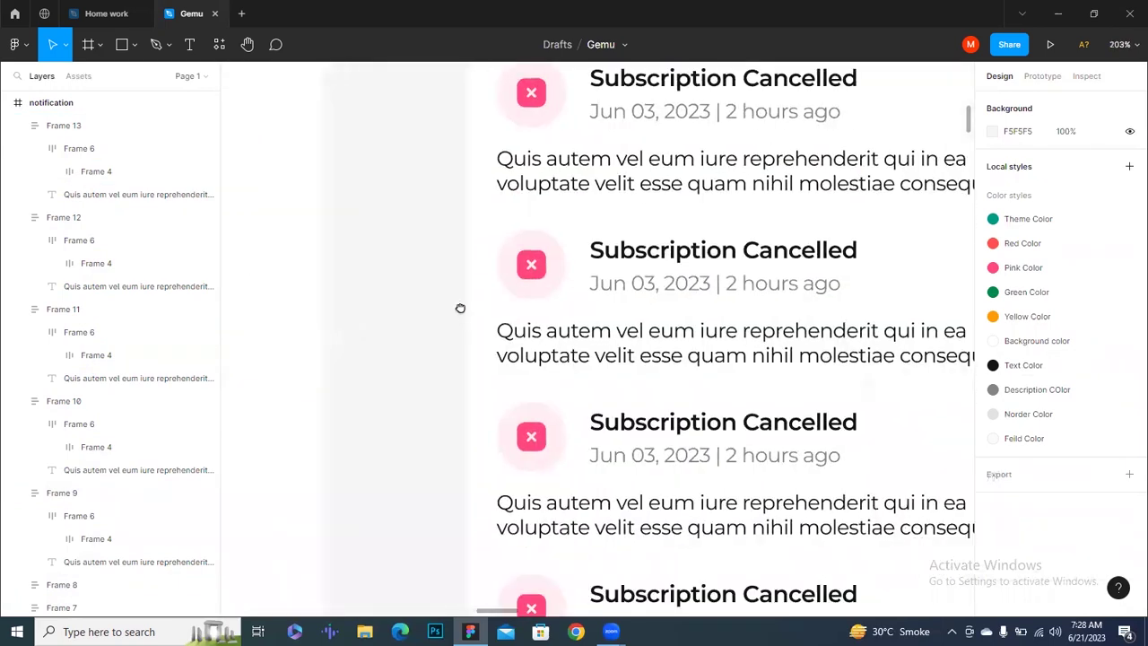
pyautogui.scroll(-1, 461, 307)
pyautogui.scroll(-3, 462, 429)
pyautogui.scroll(-3, 463, 429)
pyautogui.scroll(-2, 463, 429)
pyautogui.scroll(2, 422, 375)
pyautogui.scroll(2, 343, 376)
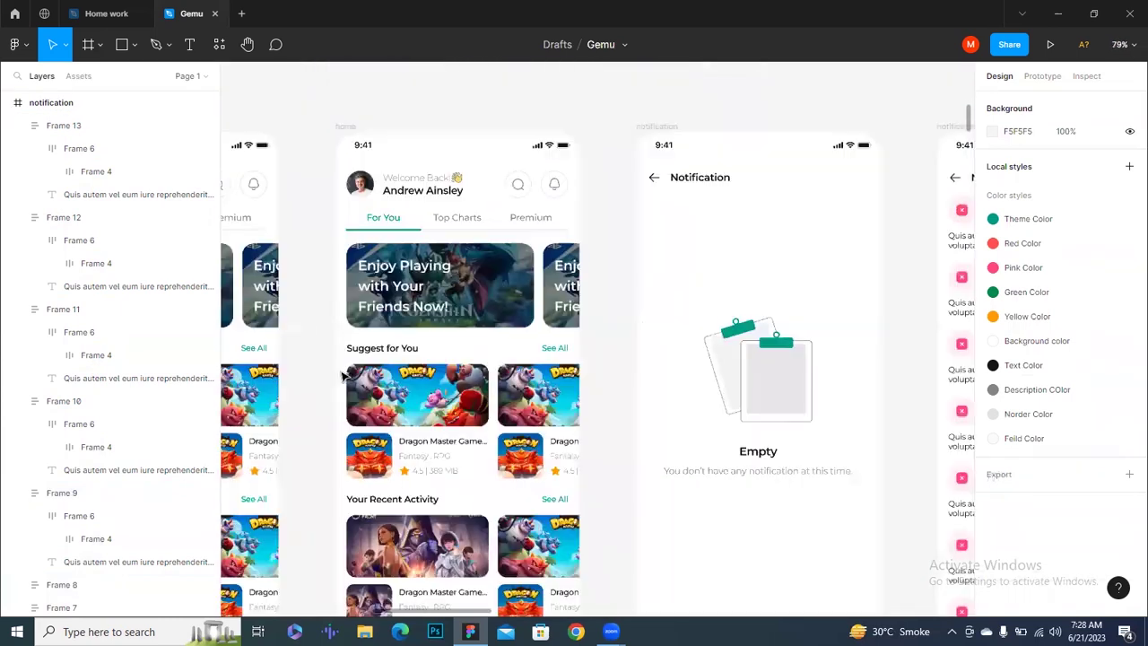
pyautogui.scroll(2, 387, 352)
pyautogui.scroll(-1, 448, 359)
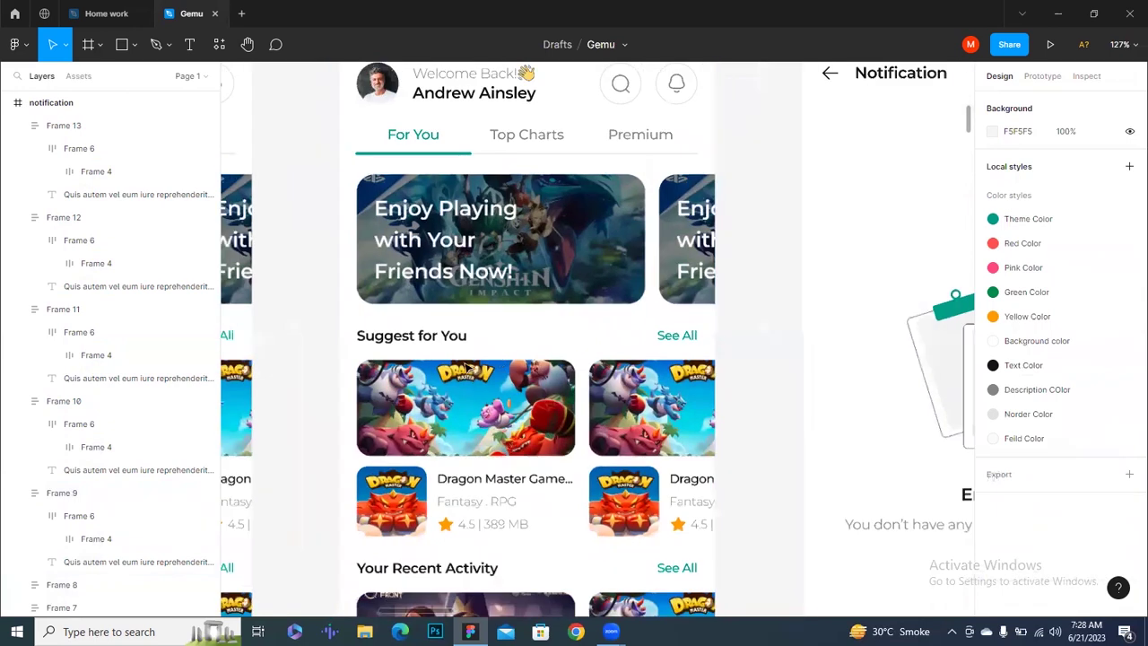
pyautogui.scroll(-2, 451, 361)
pyautogui.scroll(-2, 451, 361)
pyautogui.hscroll(3, 740, 394)
pyautogui.click(599, 213)
pyautogui.hotkey('ctrl', 'd')
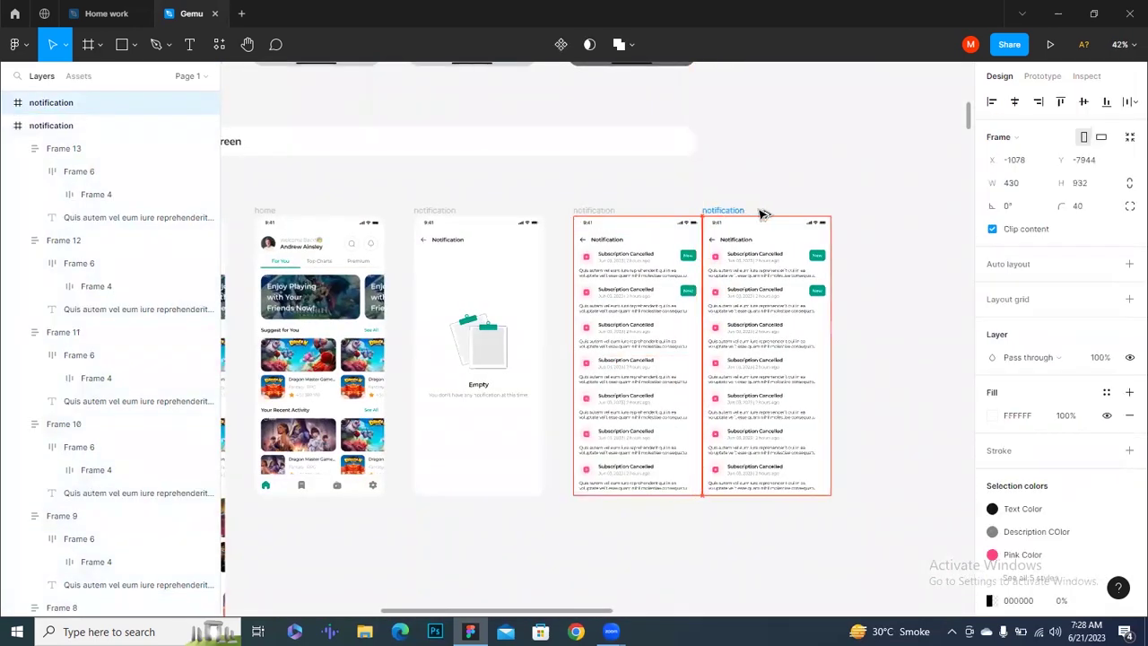
pyautogui.moveTo(731, 212); pyautogui.dragTo(762, 212)
# Widen the section header bar from 2000 to 2579 so it spans the new screen
pyautogui.click(663, 145)
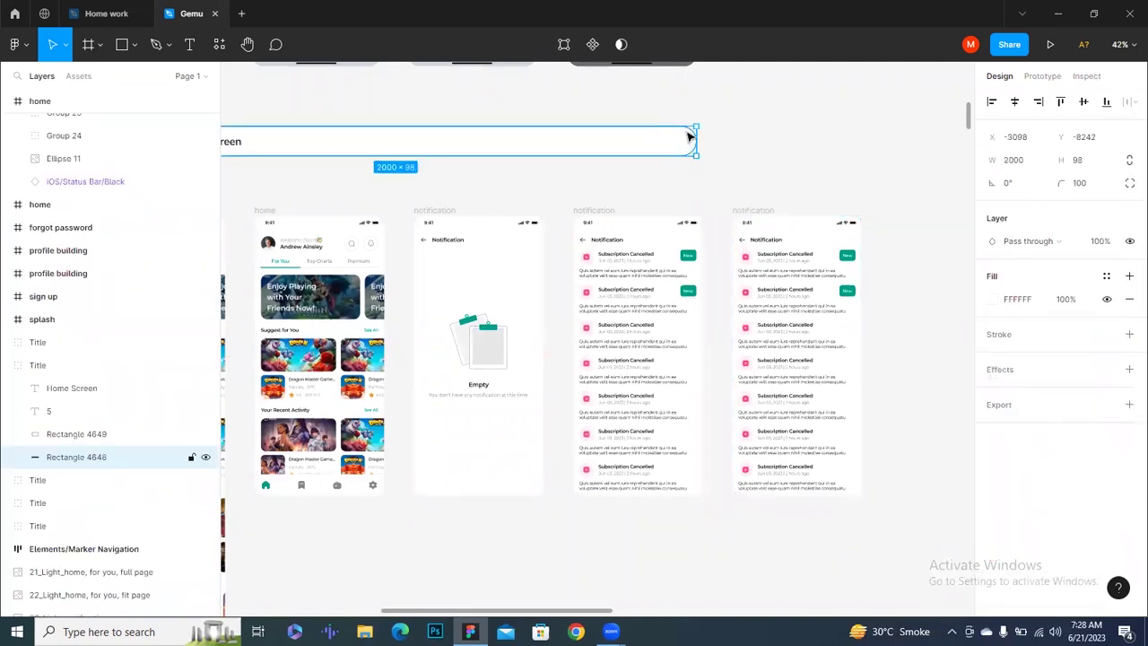
pyautogui.moveTo(786, 142); pyautogui.dragTo(861, 146)
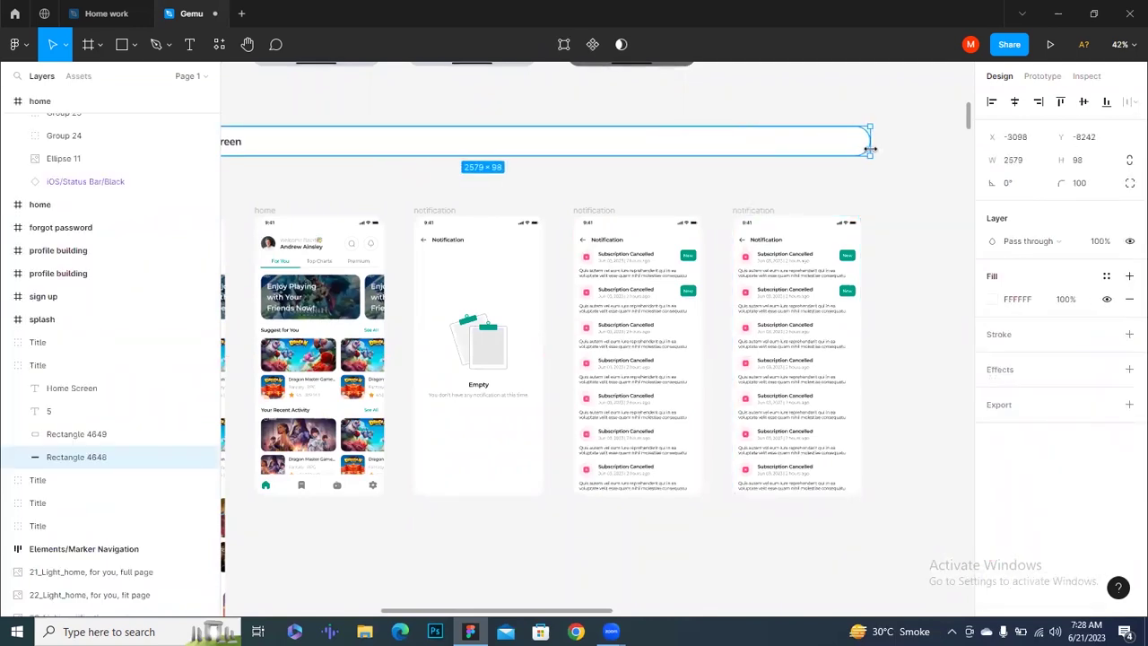
pyautogui.click(889, 252)
# Retitle the copied screen 'Suggest For You' and rename its frame 'suggest for you'
pyautogui.keyDown('ctrl'); pyautogui.scroll(3, 864, 350); pyautogui.keyUp('ctrl')
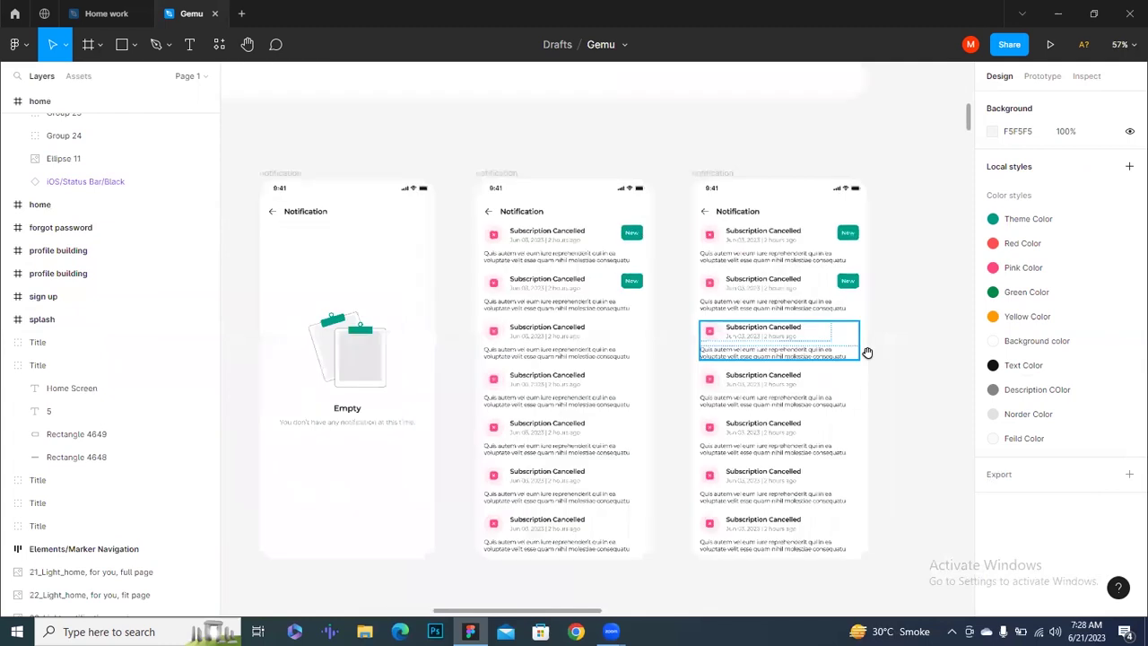
pyautogui.doubleClick(743, 209)
pyautogui.write('Suggest For You')
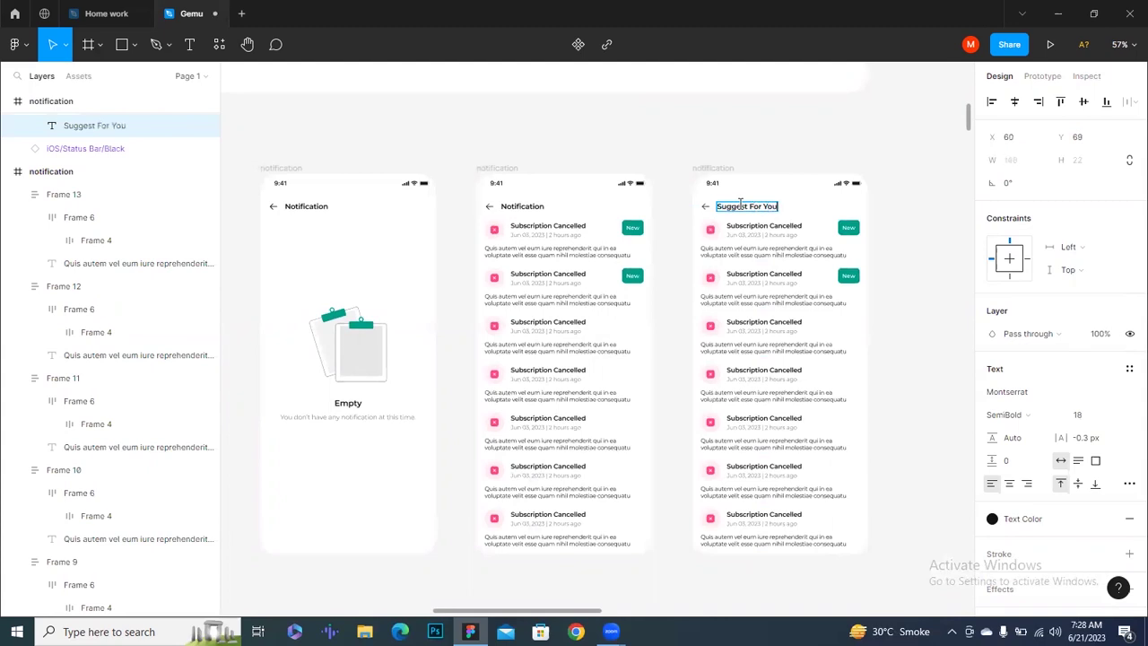
pyautogui.doubleClick(728, 168)
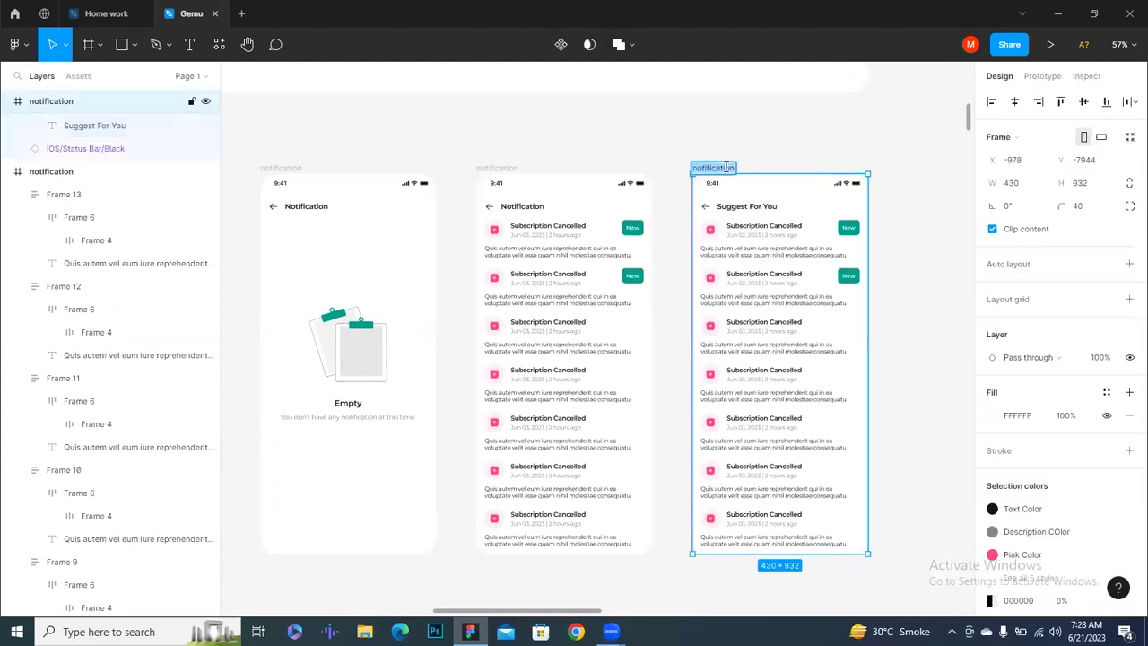
pyautogui.press('BackSpace')
pyautogui.write('suggest for you')
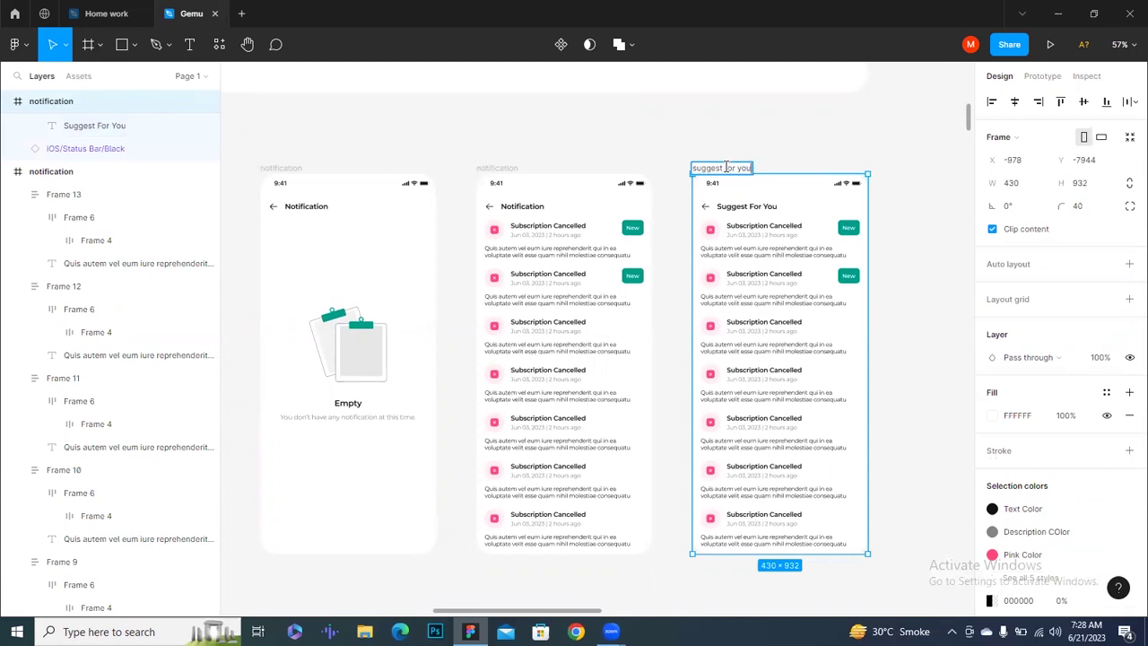
# Delete all seven notification items from the copied screen
pyautogui.click(786, 235)
pyautogui.keyDown('shift'); pyautogui.click(763, 283); pyautogui.keyUp('shift')
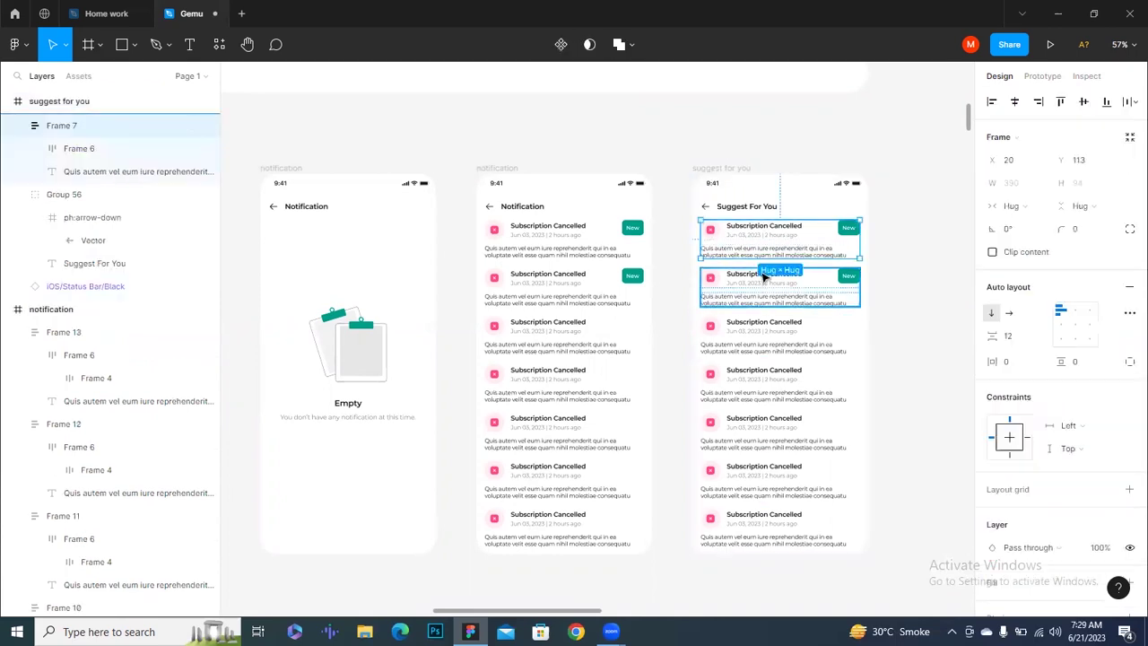
pyautogui.keyDown('shift'); pyautogui.click(763, 331); pyautogui.keyUp('shift')
pyautogui.keyDown('shift'); pyautogui.click(736, 375); pyautogui.keyUp('shift')
pyautogui.keyDown('shift'); pyautogui.click(737, 417); pyautogui.keyUp('shift')
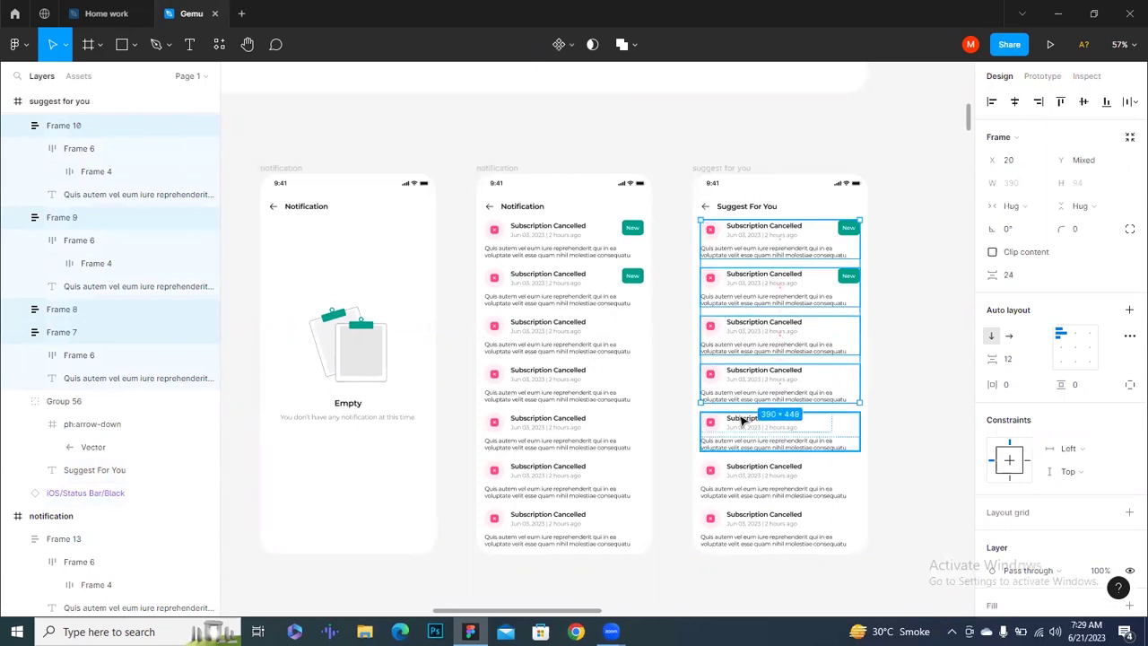
pyautogui.keyDown('shift'); pyautogui.click(746, 473); pyautogui.keyUp('shift')
pyautogui.keyDown('shift'); pyautogui.click(750, 525); pyautogui.keyUp('shift')
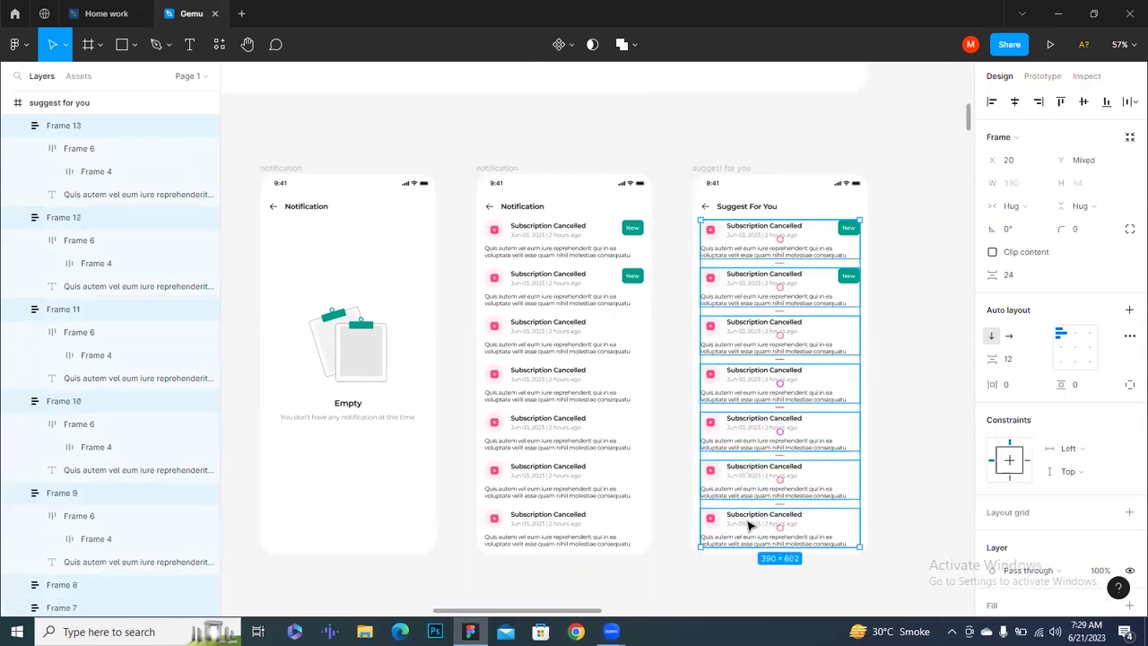
pyautogui.press('Delete')
pyautogui.scroll(-3, 661, 533)
# Move the Dragon Master card row beside the screens and turn off Clip content
pyautogui.scroll(-2, 663, 410)
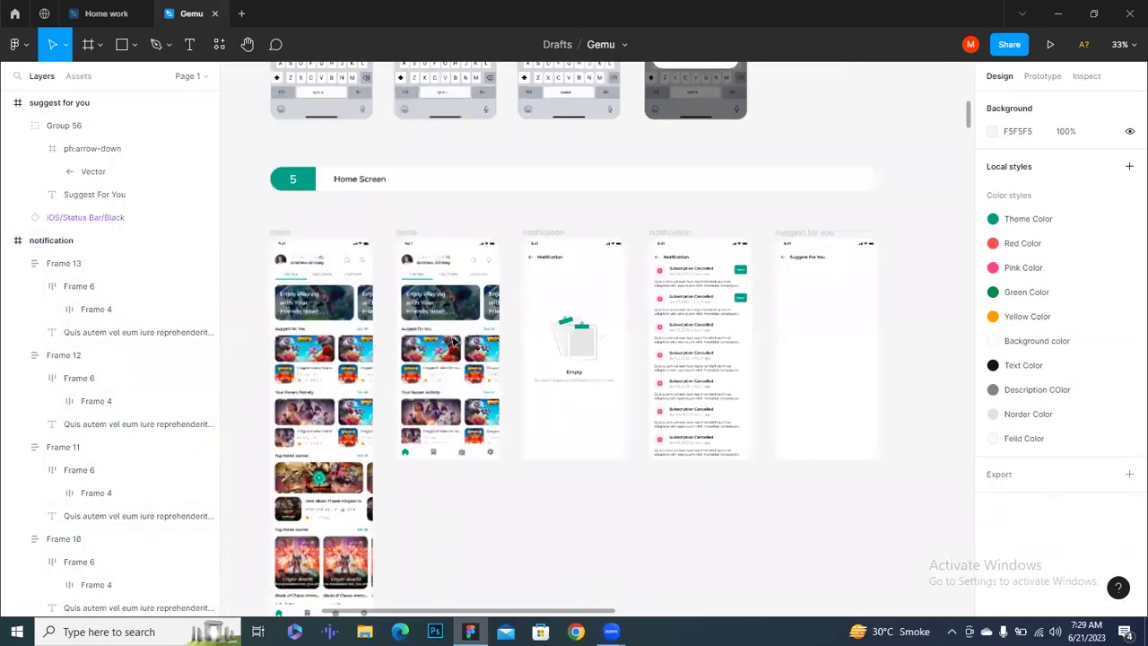
pyautogui.scroll(-2, 402, 317)
pyautogui.moveTo(403, 317)
pyautogui.mouseDown()
pyautogui.moveTo(894, 295)
pyautogui.moveTo(851, 358)
pyautogui.mouseUp()
pyautogui.click(851, 387)
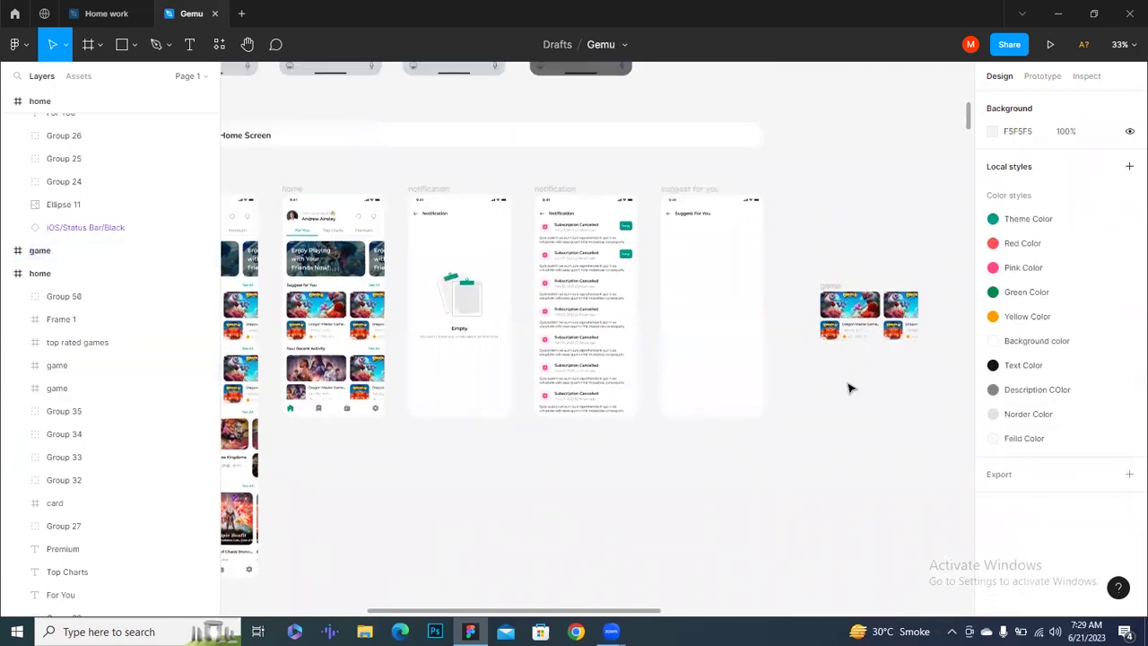
pyautogui.scroll(3, 851, 387)
pyautogui.scroll(5, 832, 413)
pyautogui.click(681, 269)
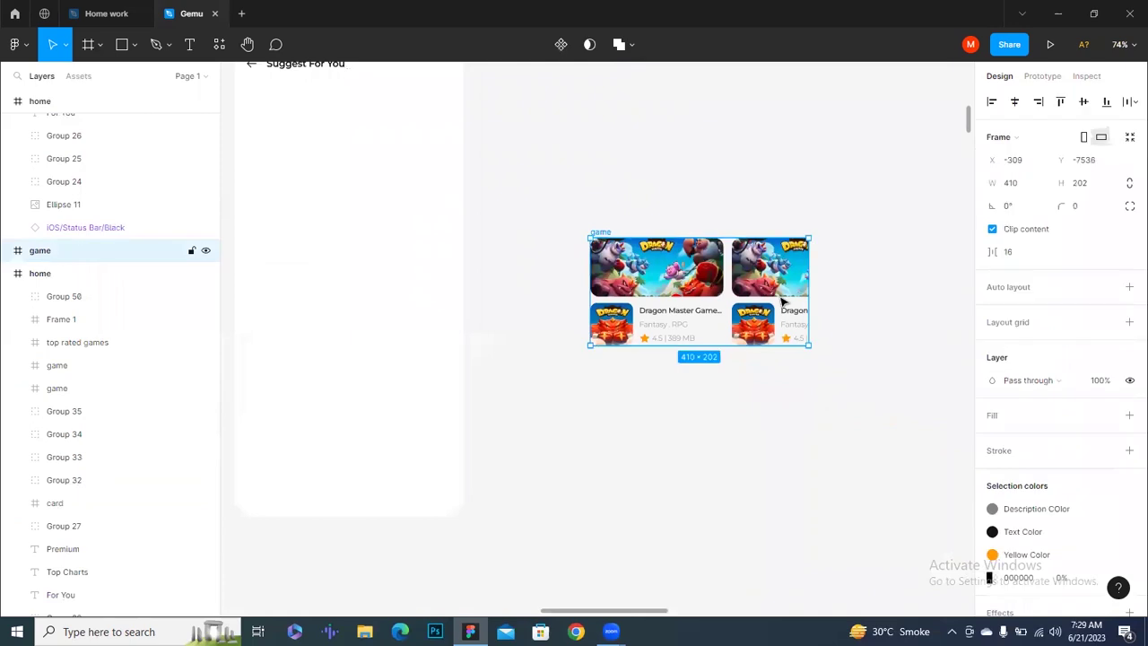
pyautogui.click(992, 228)
pyautogui.click(838, 395)
# Group the card row, then ungroup it into three separate card groups
pyautogui.scroll(3, 666, 389)
pyautogui.scroll(-3, 575, 308)
pyautogui.scroll(-1, 575, 308)
pyautogui.click(494, 275)
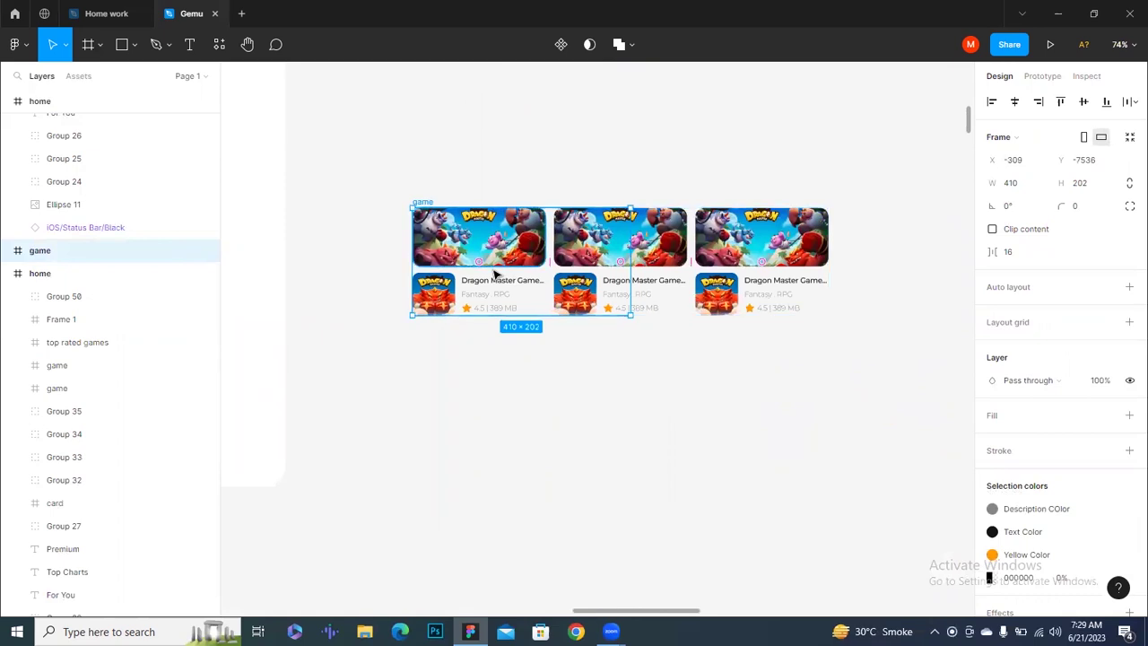
pyautogui.hotkey('ctrl', 'g')
pyautogui.click(607, 444)
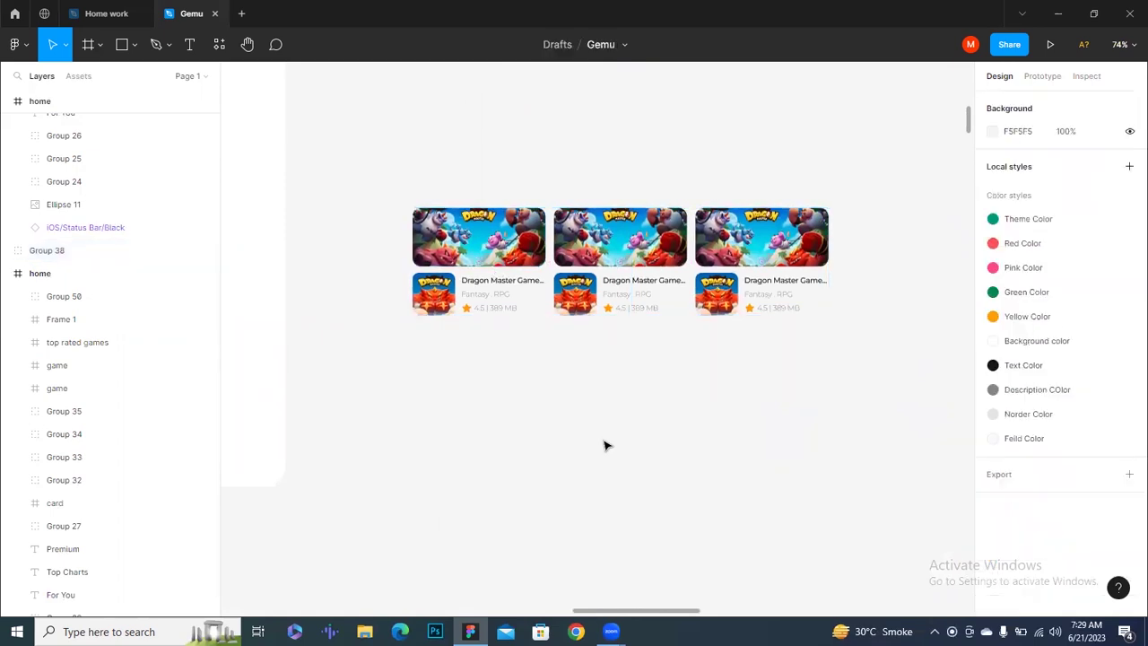
pyautogui.click(465, 303)
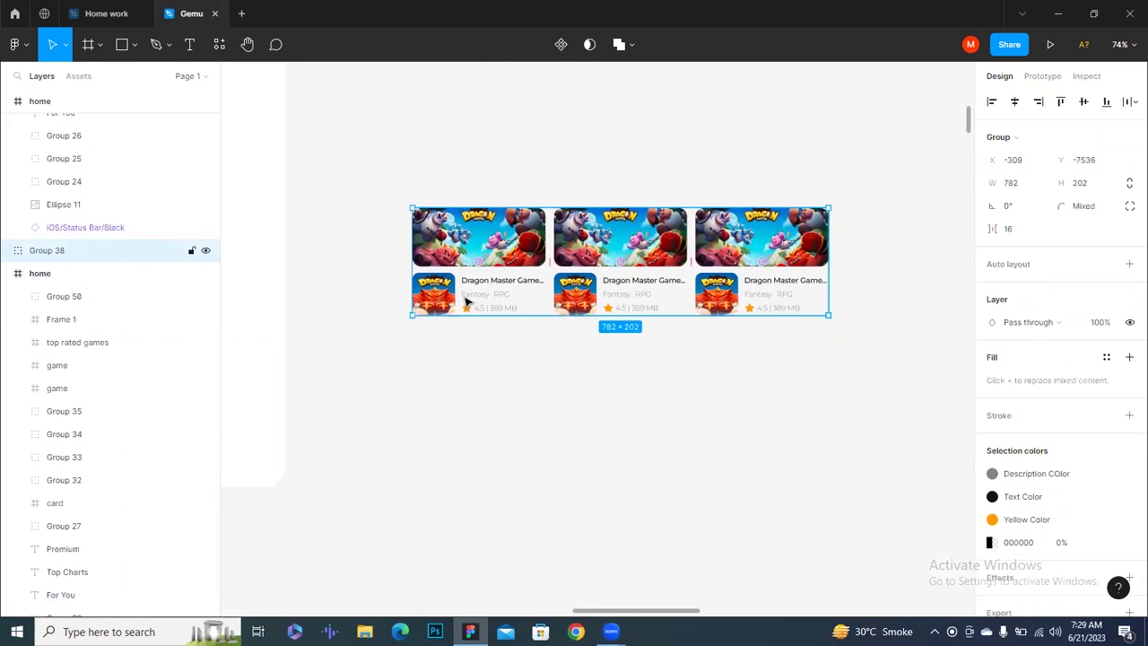
pyautogui.hotkey('ctrl', 'shift', 'g')
# Place the first Dragon Master card inside the Suggest For You screen
pyautogui.click(523, 359)
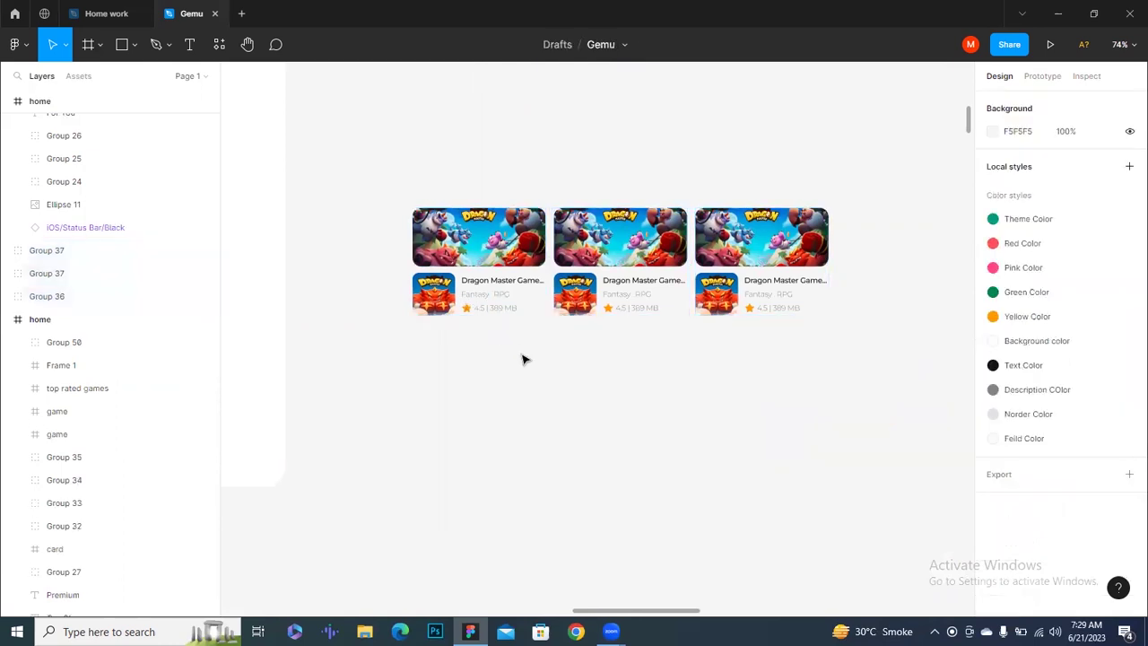
pyautogui.scroll(-5, 522, 367)
pyautogui.moveTo(523, 377)
pyautogui.mouseDown()
pyautogui.moveTo(672, 336)
pyautogui.moveTo(527, 235)
pyautogui.mouseUp()
pyautogui.click(655, 307)
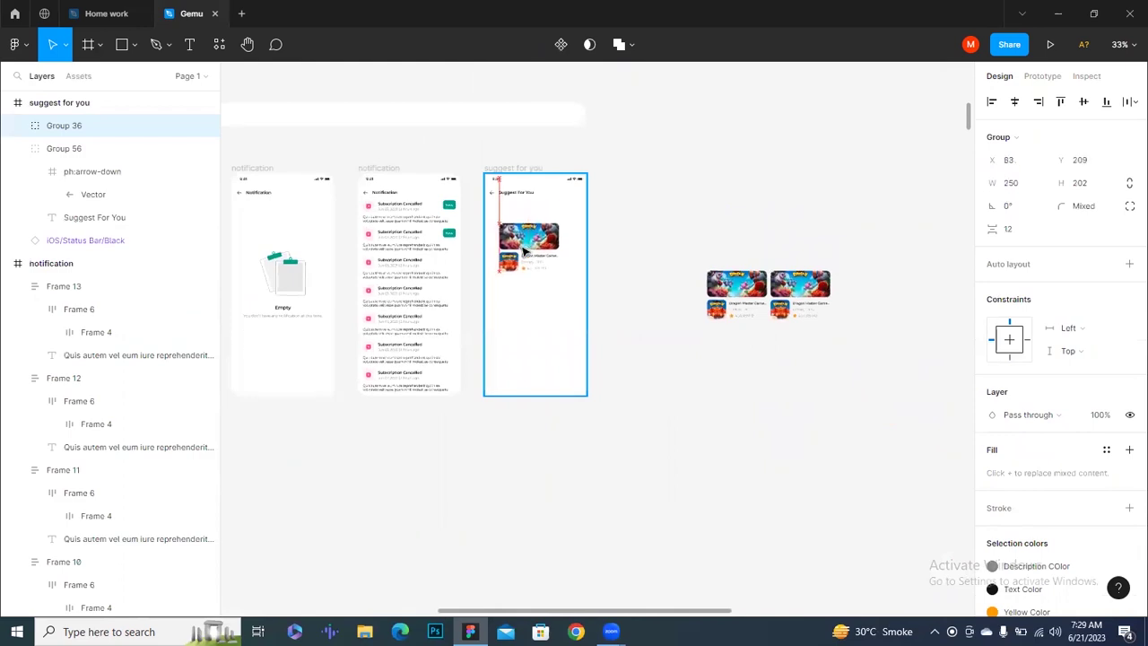
# Position the Dragon Master card at X 20, Y 116, 24 px below the title
pyautogui.scroll(10, 538, 240)
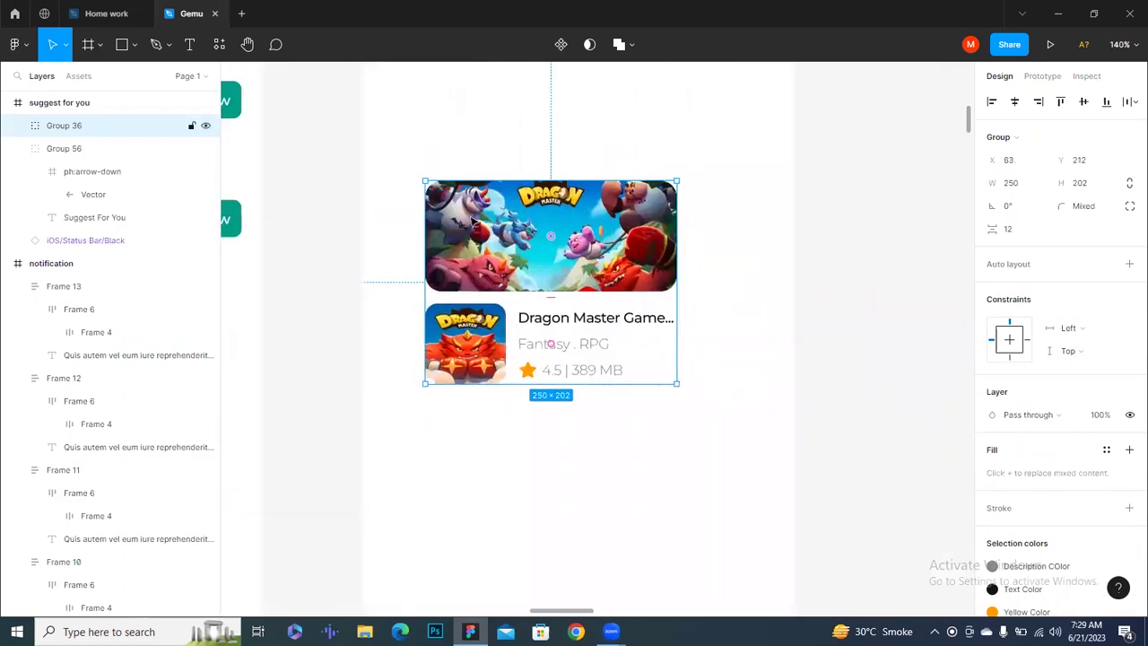
pyautogui.keyDown('ctrl'); pyautogui.click(475, 222); pyautogui.keyUp('ctrl')
pyautogui.scroll(3, 687, 292)
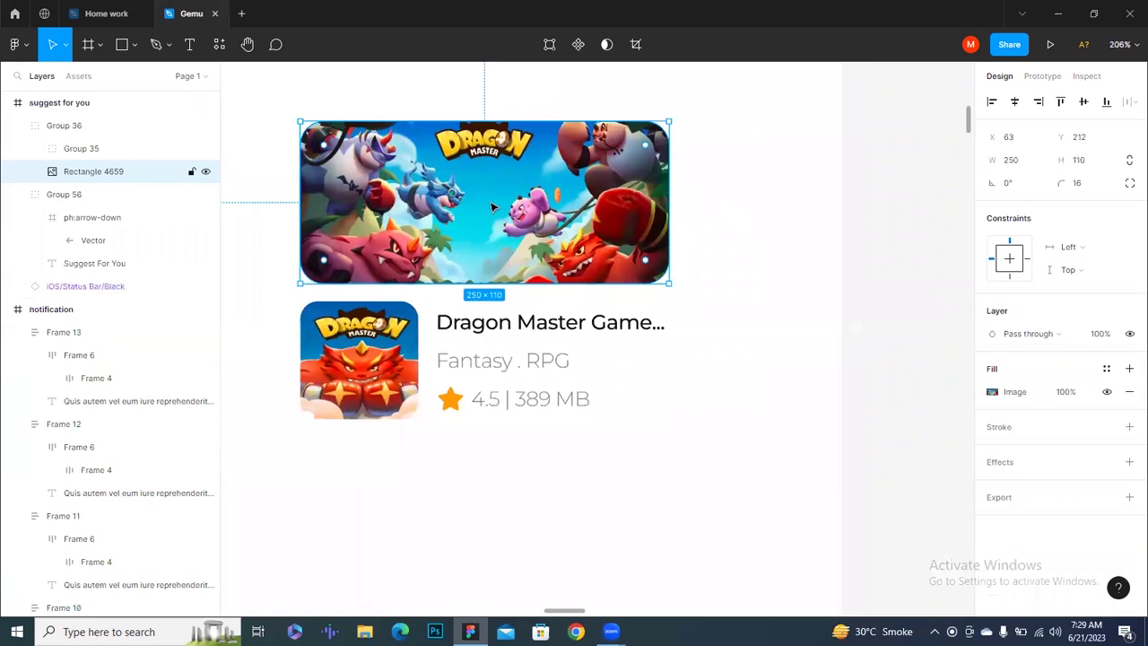
pyautogui.click(580, 464)
pyautogui.scroll(-5, 574, 453)
pyautogui.click(473, 311)
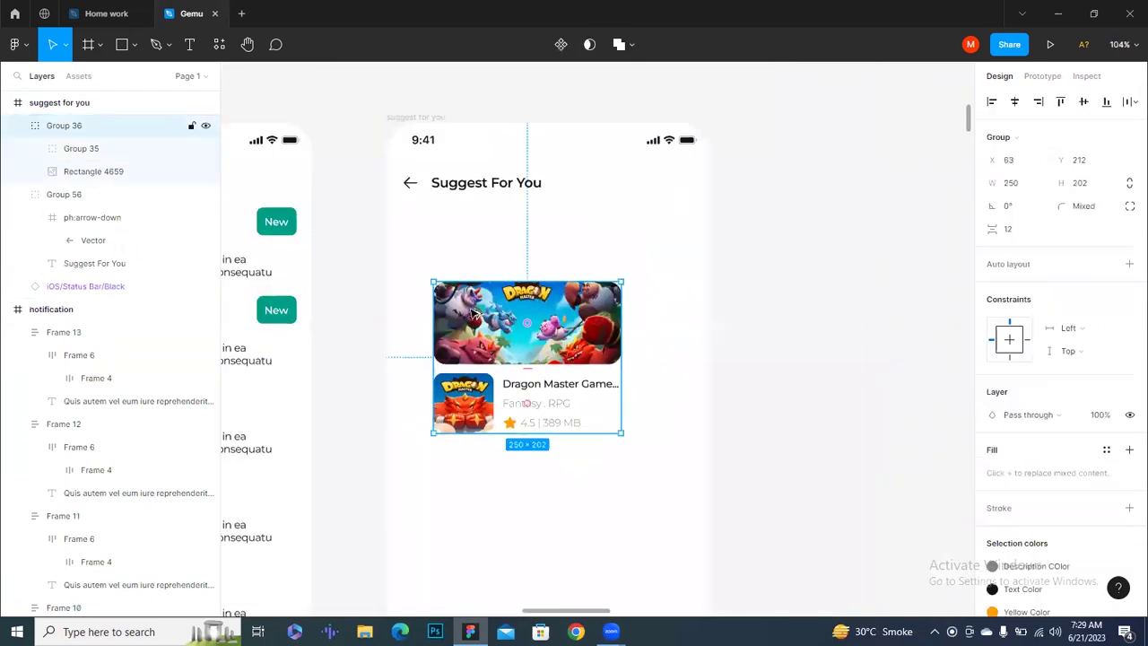
pyautogui.press('alt')
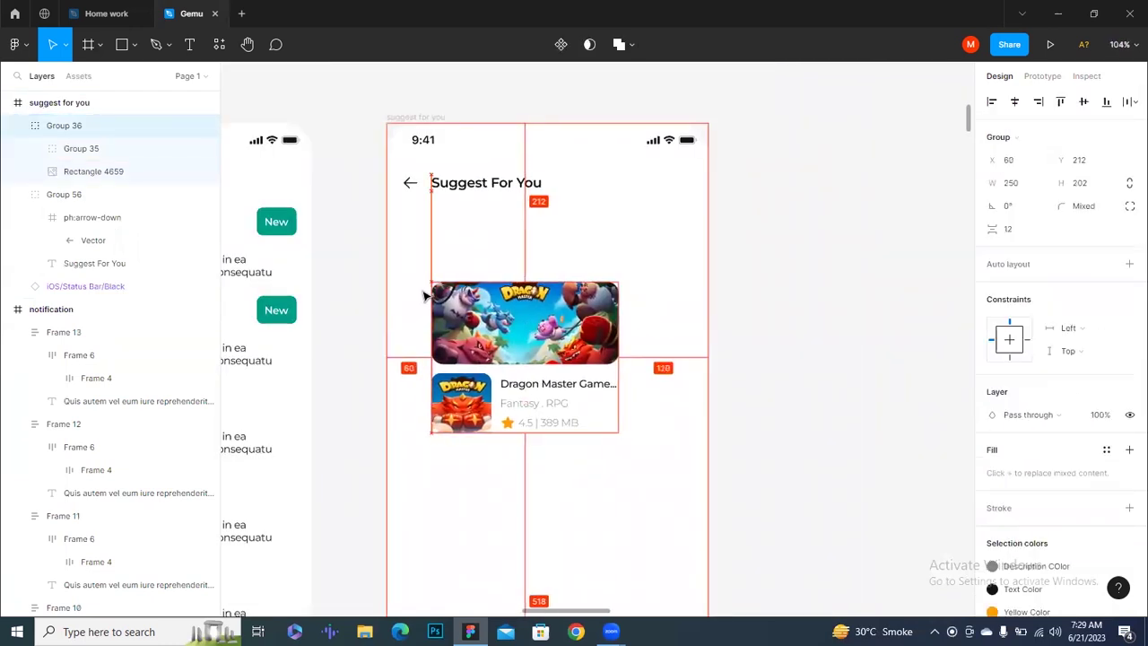
pyautogui.moveTo(437, 288); pyautogui.dragTo(420, 289)
pyautogui.press('alt')
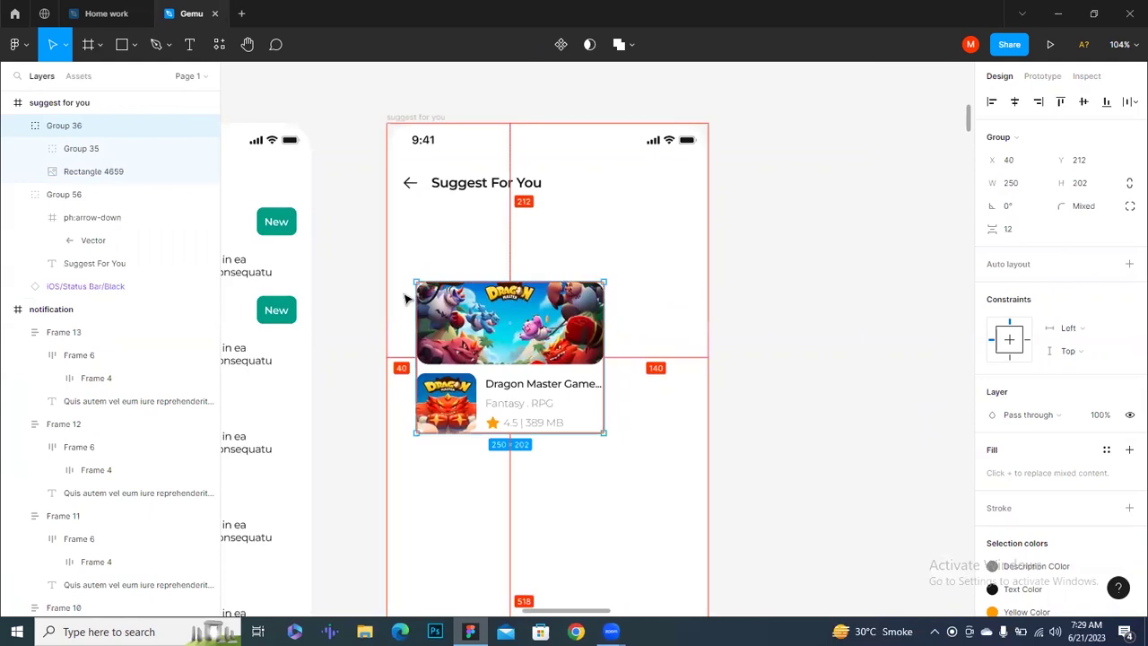
pyautogui.hotkey('shift', 'Left')
pyautogui.hotkey('shift', 'Left')
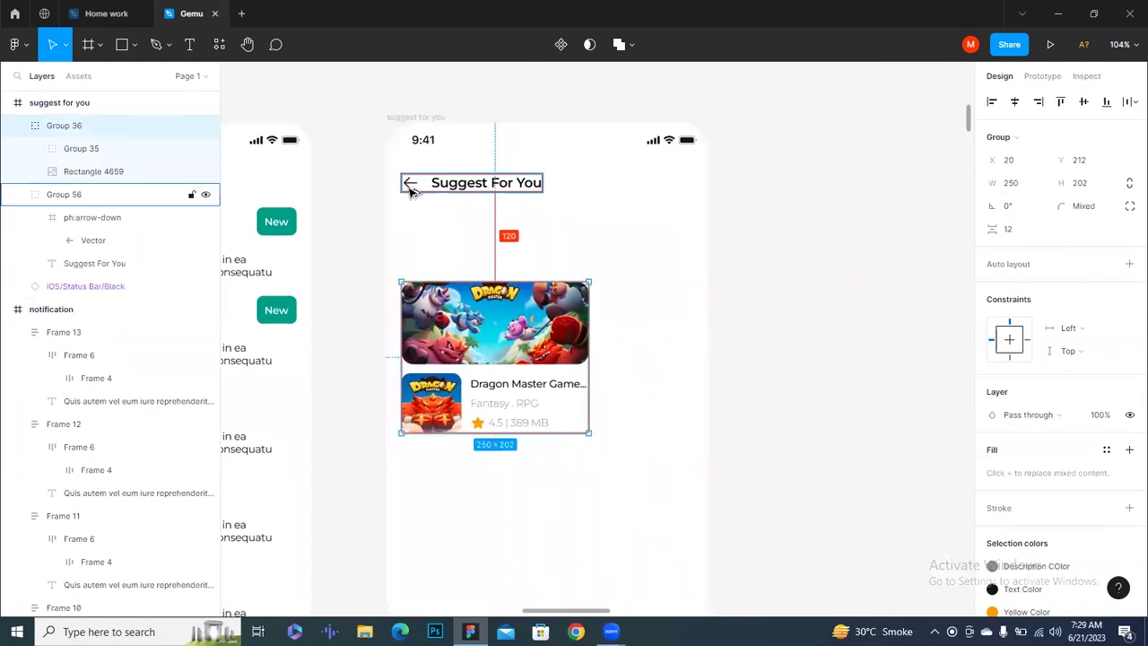
pyautogui.hotkey('shift', 'Up')
pyautogui.hotkey('shift', 'Up')
pyautogui.hotkey('shift', 'Up')
pyautogui.hotkey('shift', 'Up')
pyautogui.hotkey('shift', 'Up')
pyautogui.hotkey('shift', 'Up')
pyautogui.hotkey('shift', 'Up')
pyautogui.hotkey('shift', 'Up')
pyautogui.press('Up')
pyautogui.press('Up')
pyautogui.press('Up')
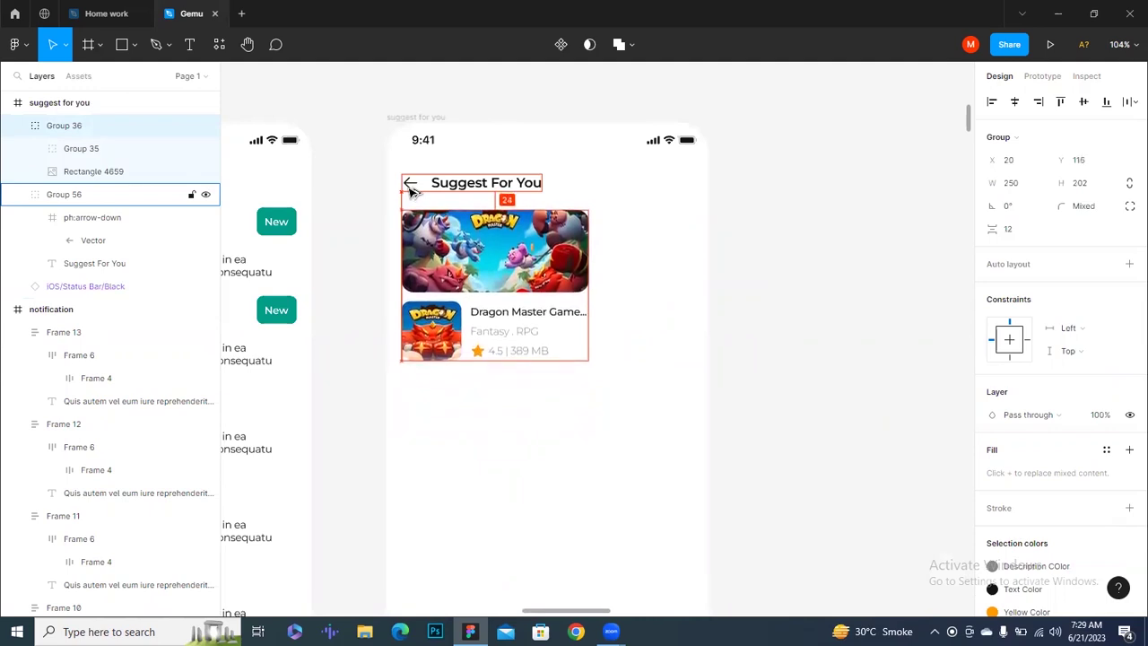
# Ungroup the Dragon Master card into its image and details
pyautogui.click(738, 376)
pyautogui.click(543, 272)
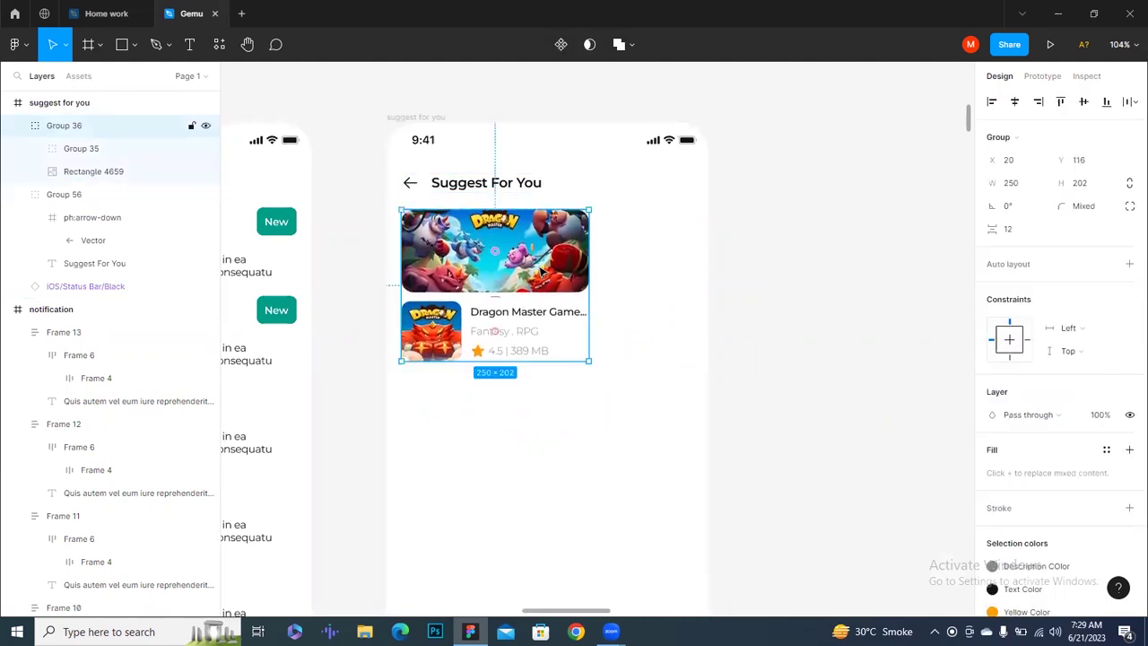
pyautogui.hotkey('ctrl', 'shift', 'g')
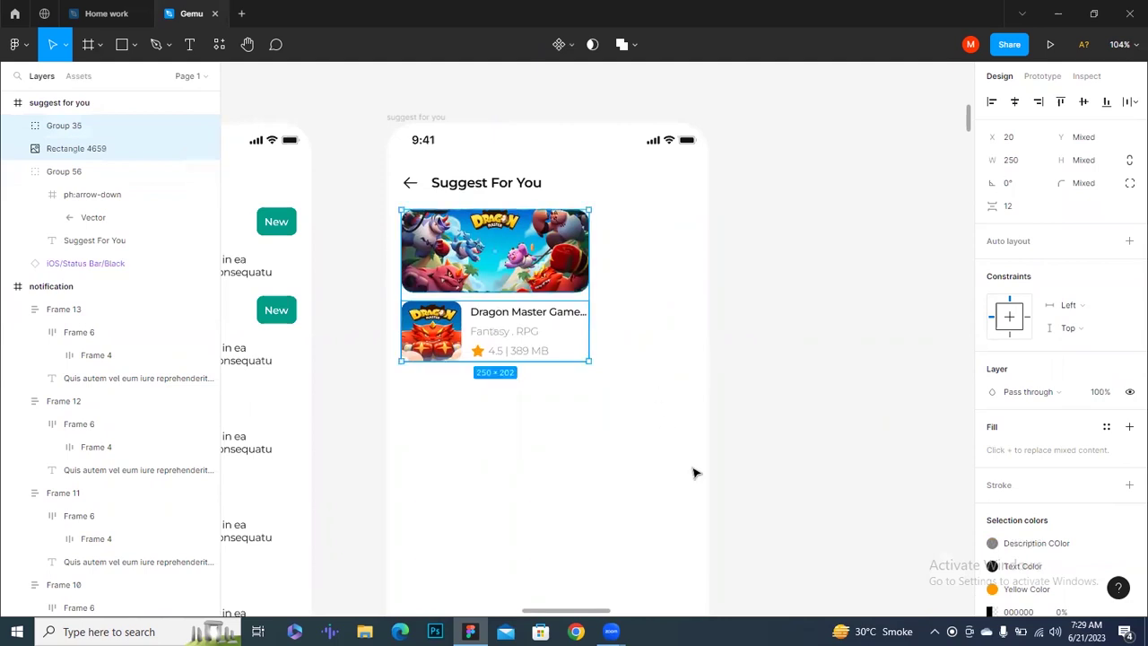
# Widen the Dragon Master banner image to 390 px
pyautogui.click(693, 472)
pyautogui.click(585, 262)
pyautogui.moveTo(594, 256); pyautogui.dragTo(719, 263)
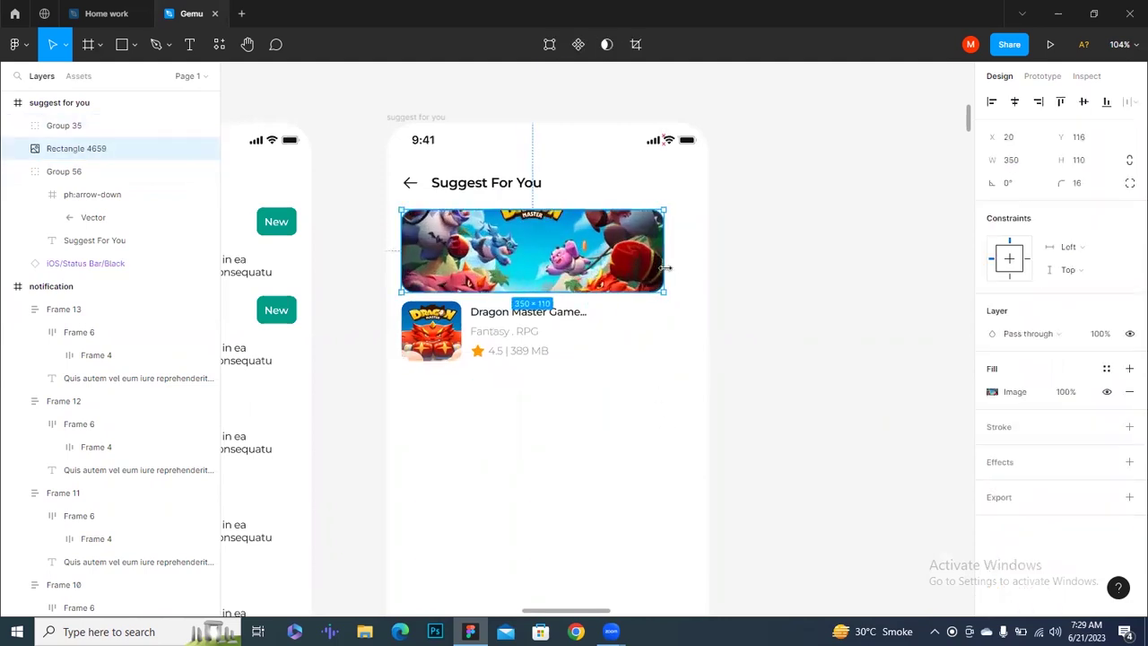
pyautogui.press('alt')
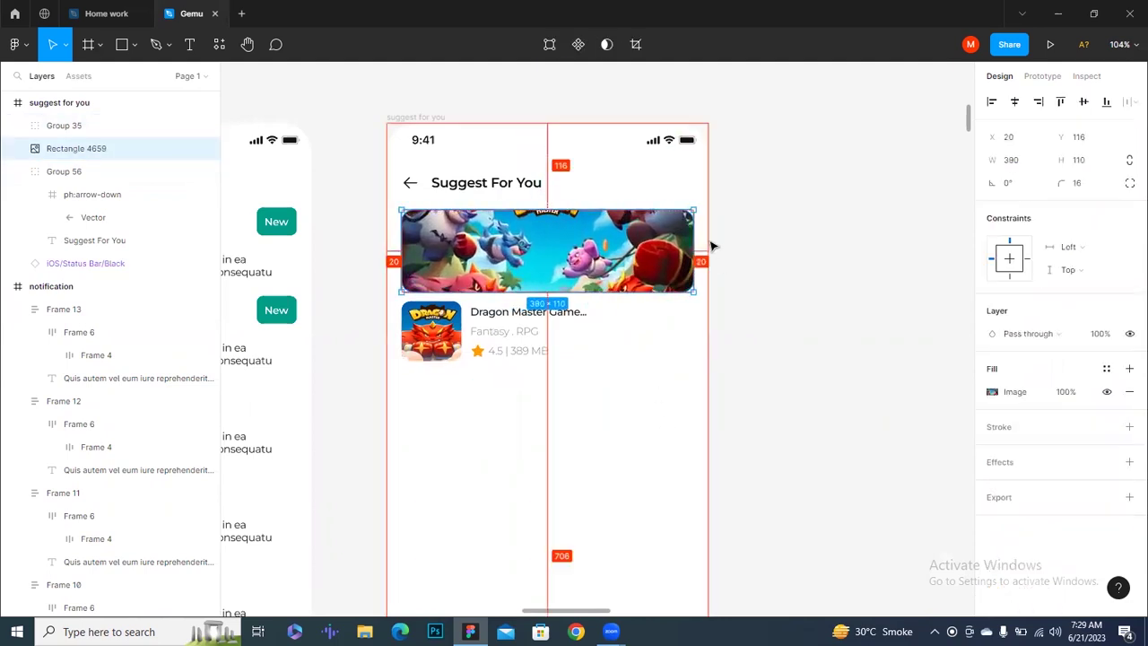
pyautogui.click(748, 292)
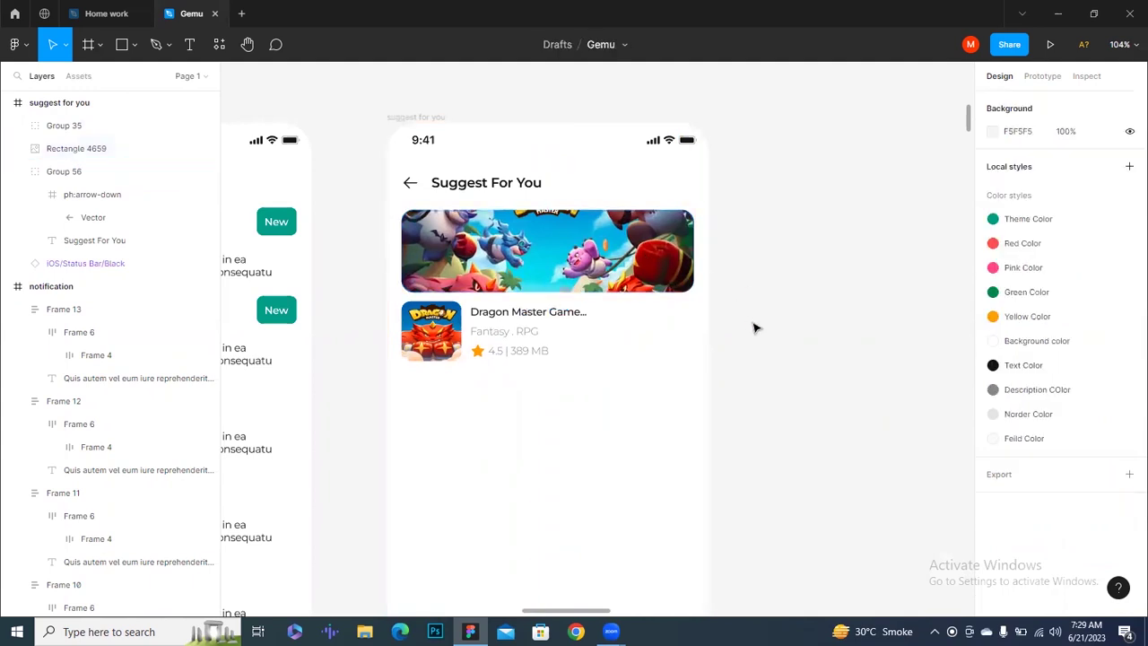
# Move the game details row down and make the banner 160 px tall
pyautogui.scroll(3, 732, 338)
pyautogui.scroll(-2, 732, 338)
pyautogui.click(403, 236)
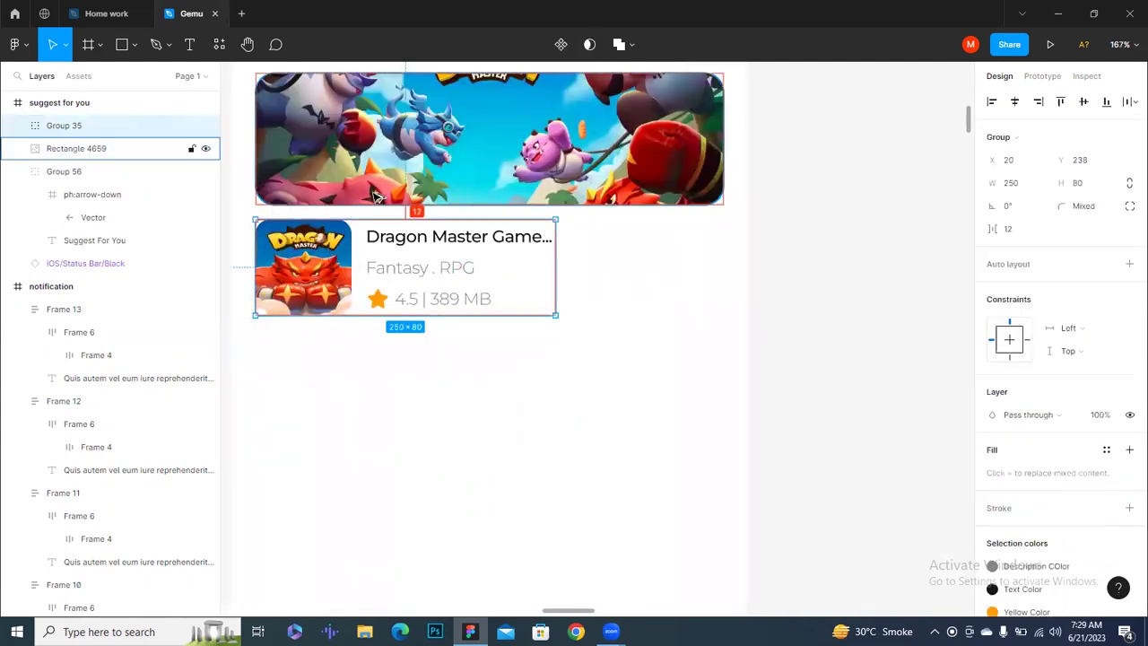
pyautogui.hotkey('shift', 'Down')
pyautogui.hotkey('shift', 'Down')
pyautogui.hotkey('shift', 'Down')
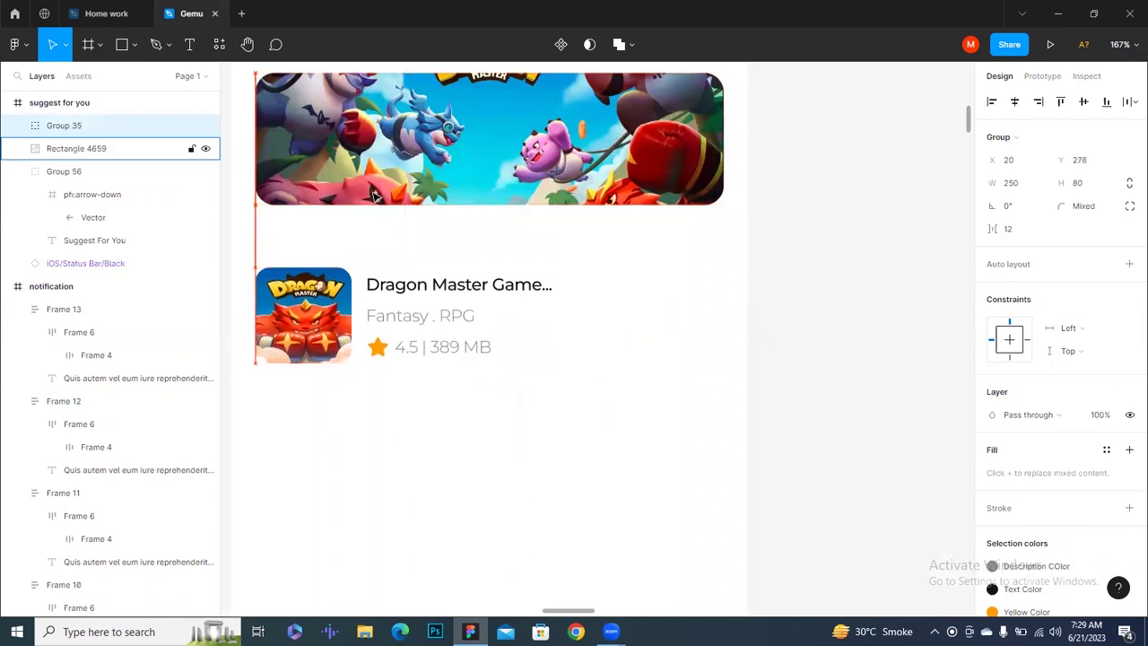
pyautogui.click(412, 186)
pyautogui.click(1077, 167)
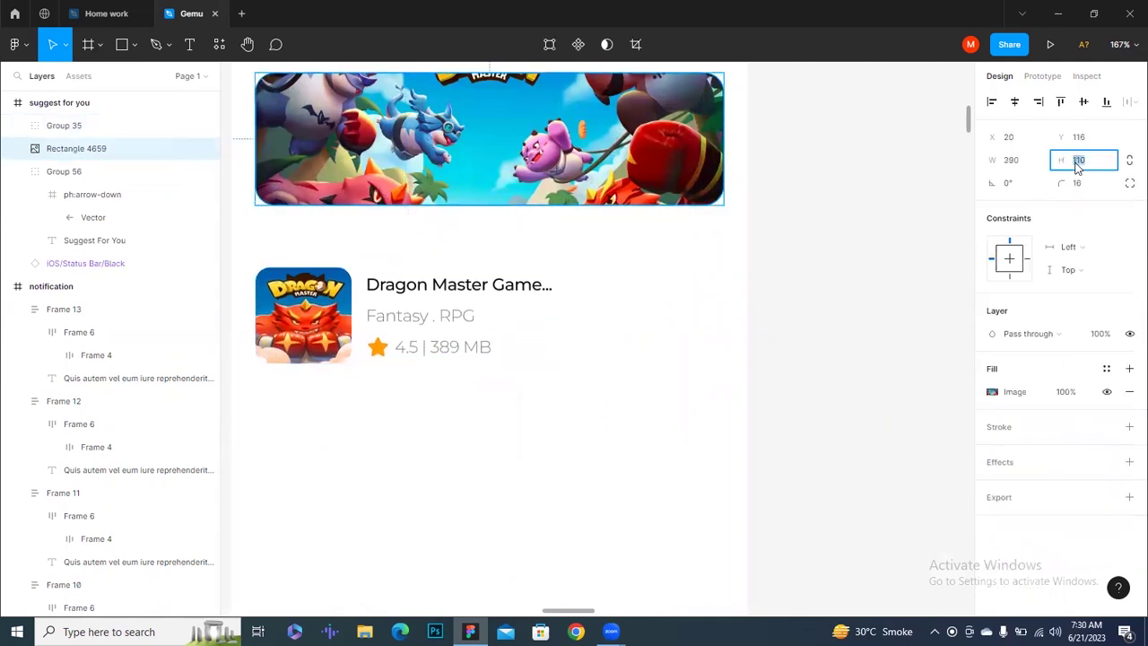
pyautogui.hotkey('shift', 'Up')
pyautogui.hotkey('shift', 'Up')
pyautogui.hotkey('shift', 'Up')
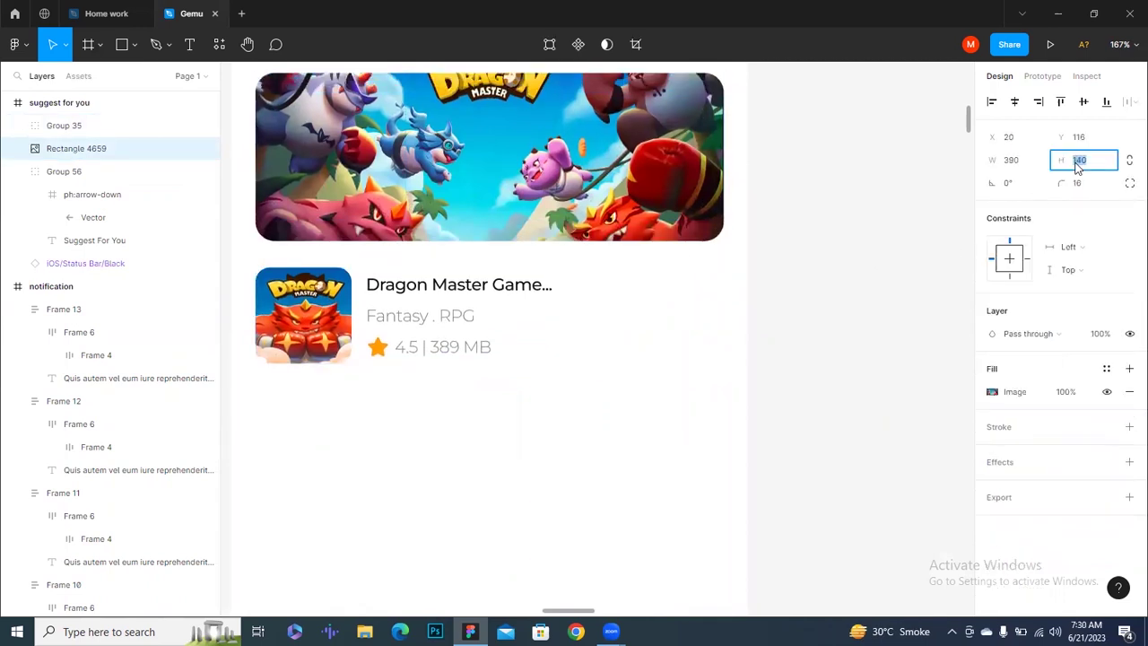
pyautogui.click(818, 242)
pyautogui.scroll(-3, 818, 242)
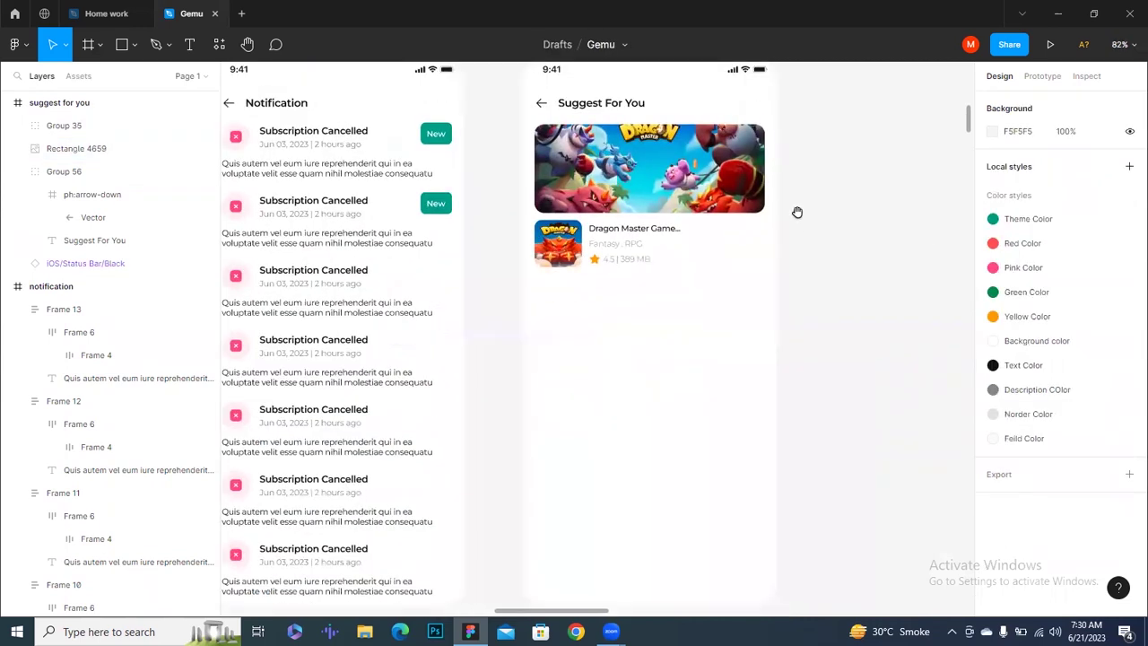
# Make the game title SemiBold, 16 px, with a 24 line height
pyautogui.scroll(-1, 798, 212)
pyautogui.click(560, 228)
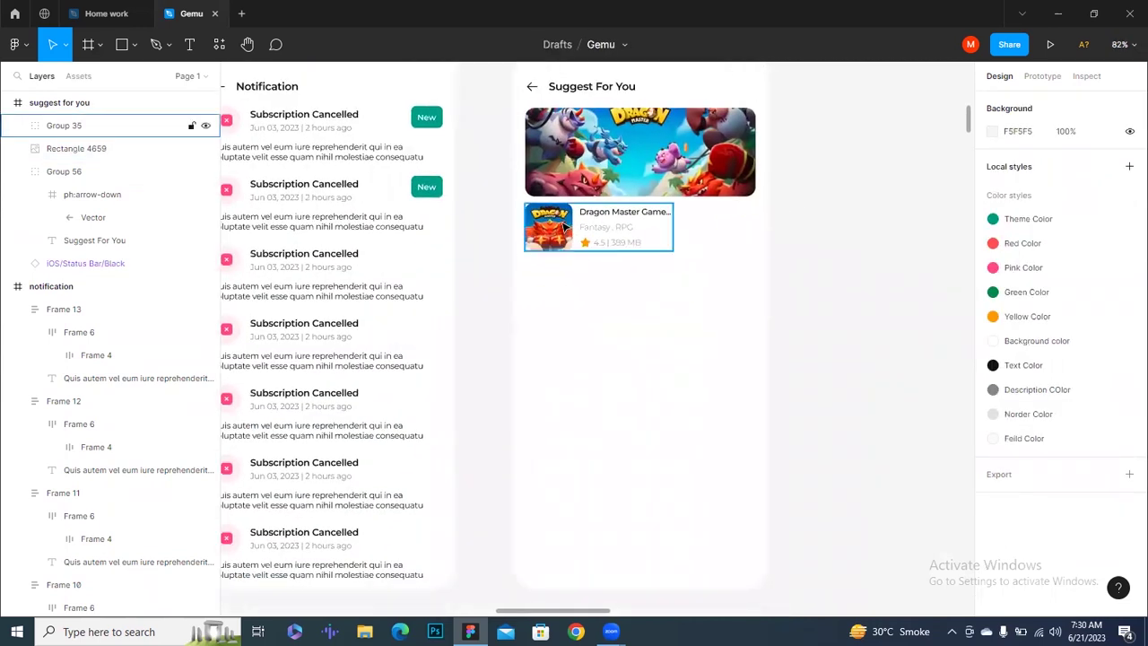
pyautogui.click(634, 299)
pyautogui.scroll(2, 594, 361)
pyautogui.scroll(1, 563, 359)
pyautogui.scroll(3, 563, 358)
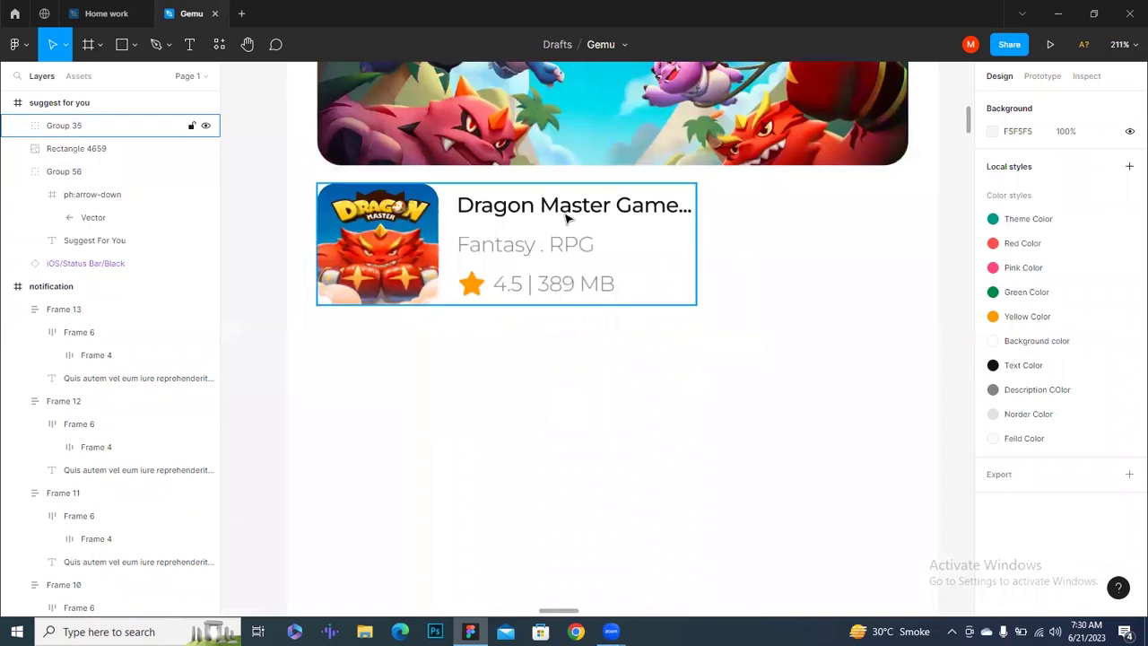
pyautogui.click(568, 218)
pyautogui.doubleClick(567, 218)
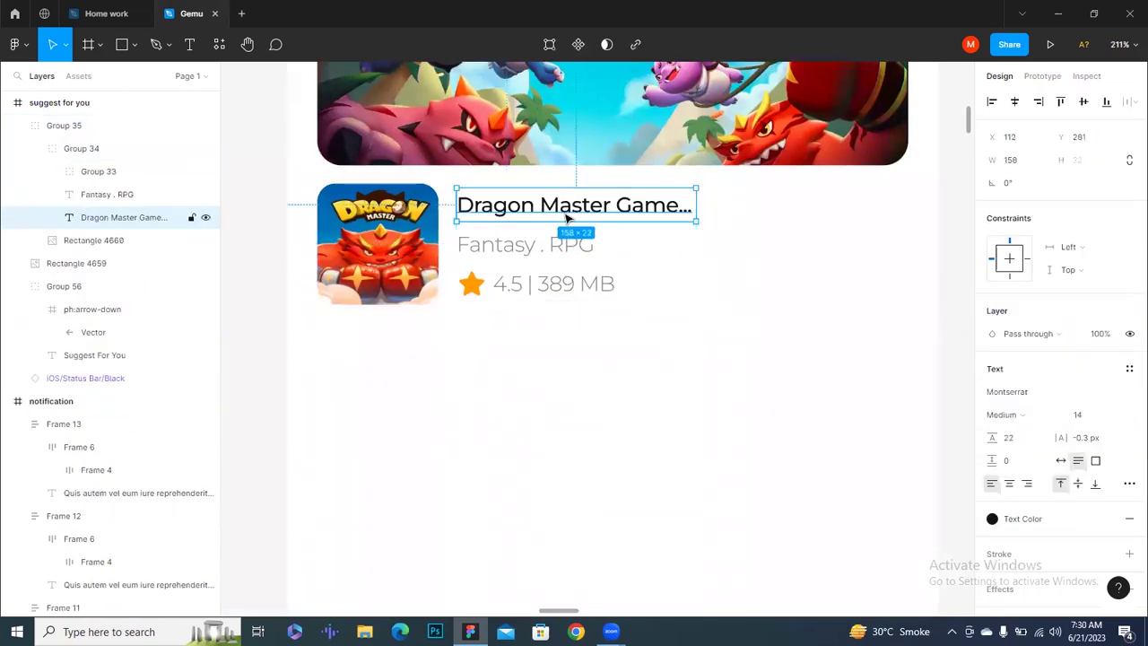
pyautogui.click(1049, 414)
pyautogui.click(1045, 350)
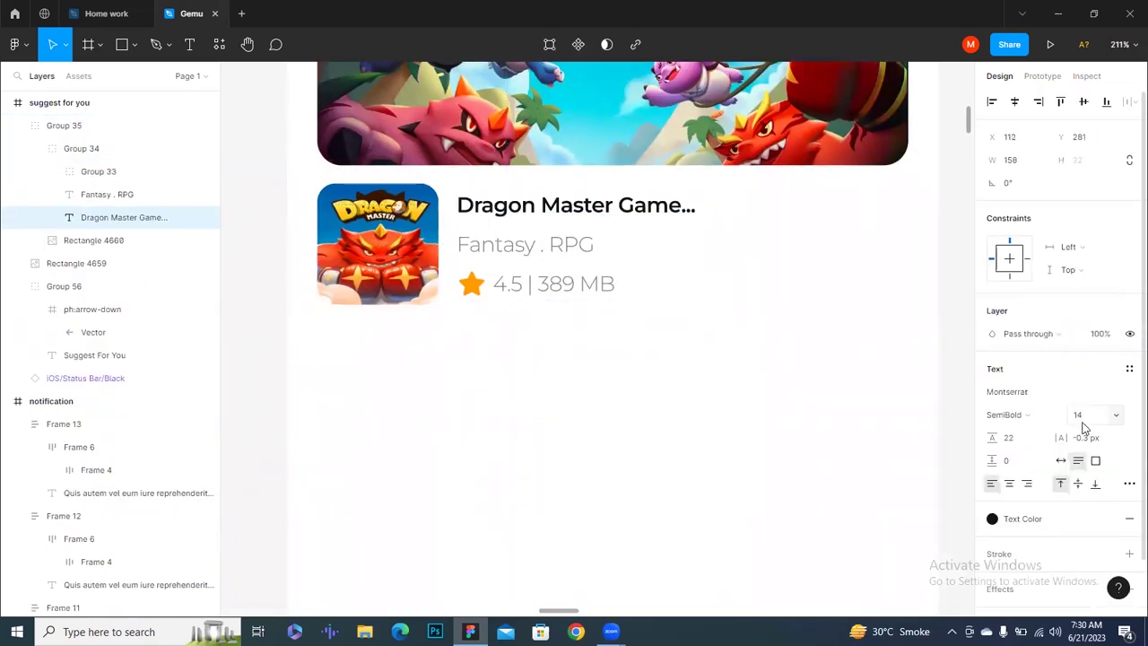
pyautogui.write('16')
pyautogui.press('Return')
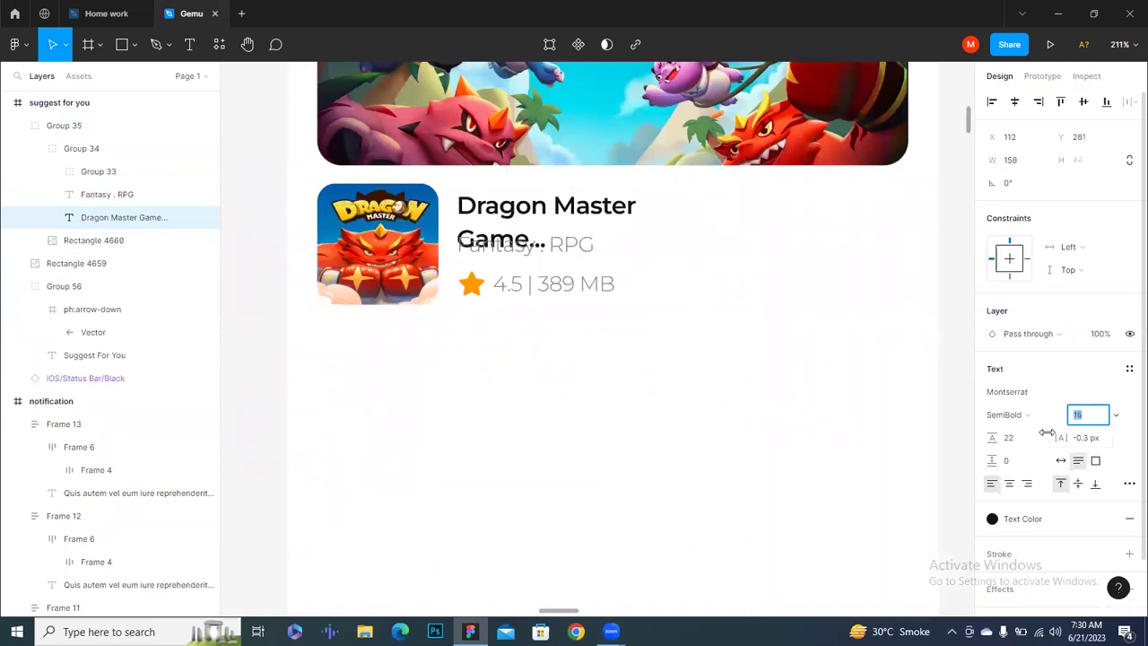
pyautogui.click(1009, 438)
pyautogui.write('28')
pyautogui.press('Return')
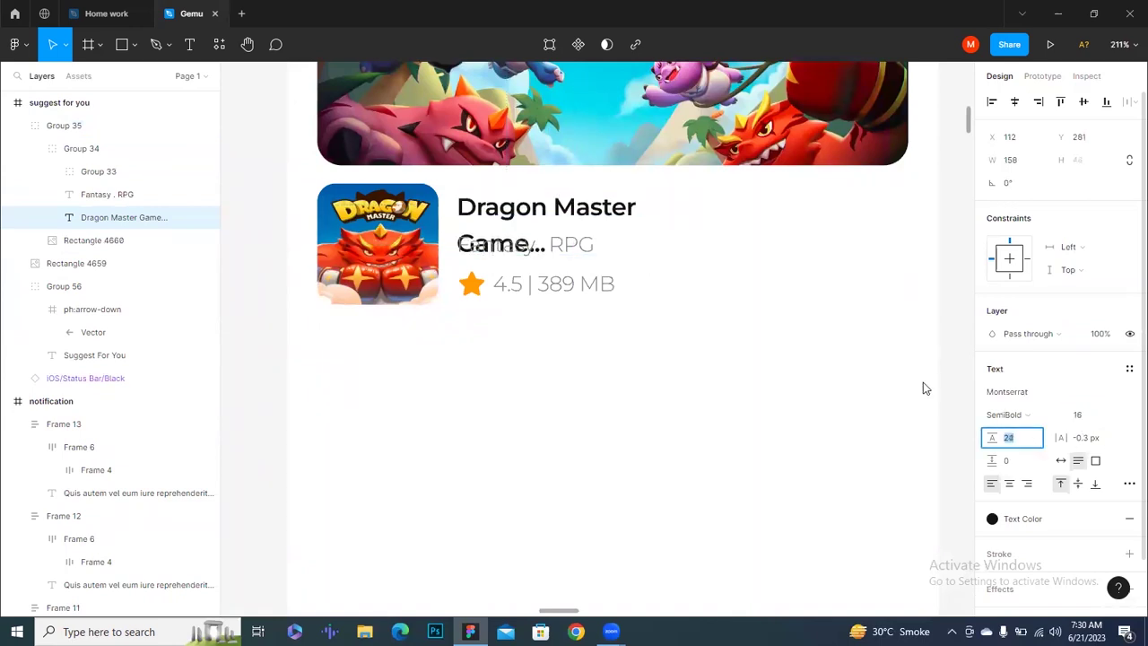
pyautogui.press('Escape')
# Widen the title box to 298 px and change it to 'Dragon Master Game Ultimate…'
pyautogui.moveTo(694, 216); pyautogui.dragTo(907, 235)
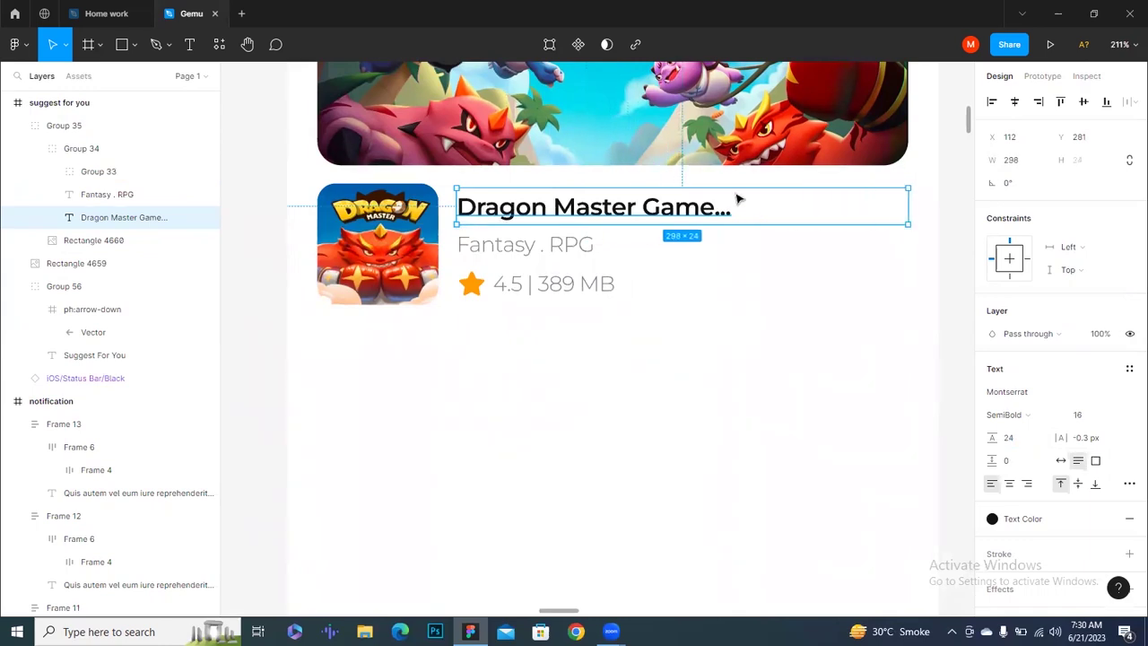
pyautogui.doubleClick(708, 212)
pyautogui.moveTo(715, 211); pyautogui.dragTo(765, 212)
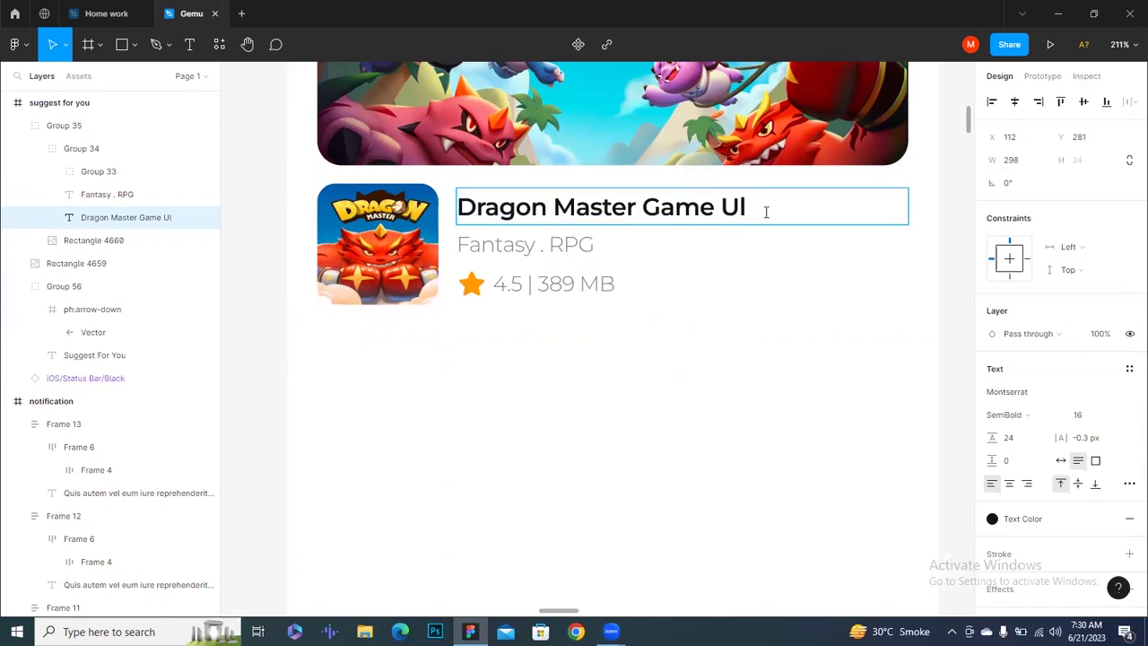
pyautogui.write('tima')
pyautogui.press('BackSpace')
pyautogui.press('BackSpace')
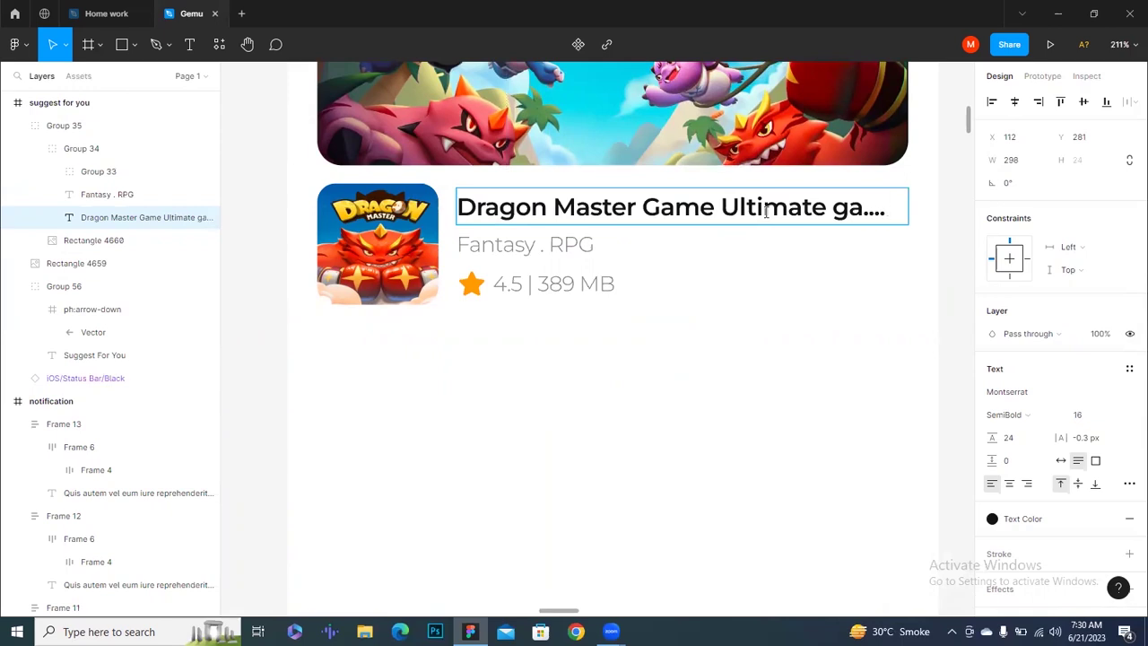
pyautogui.click(572, 248)
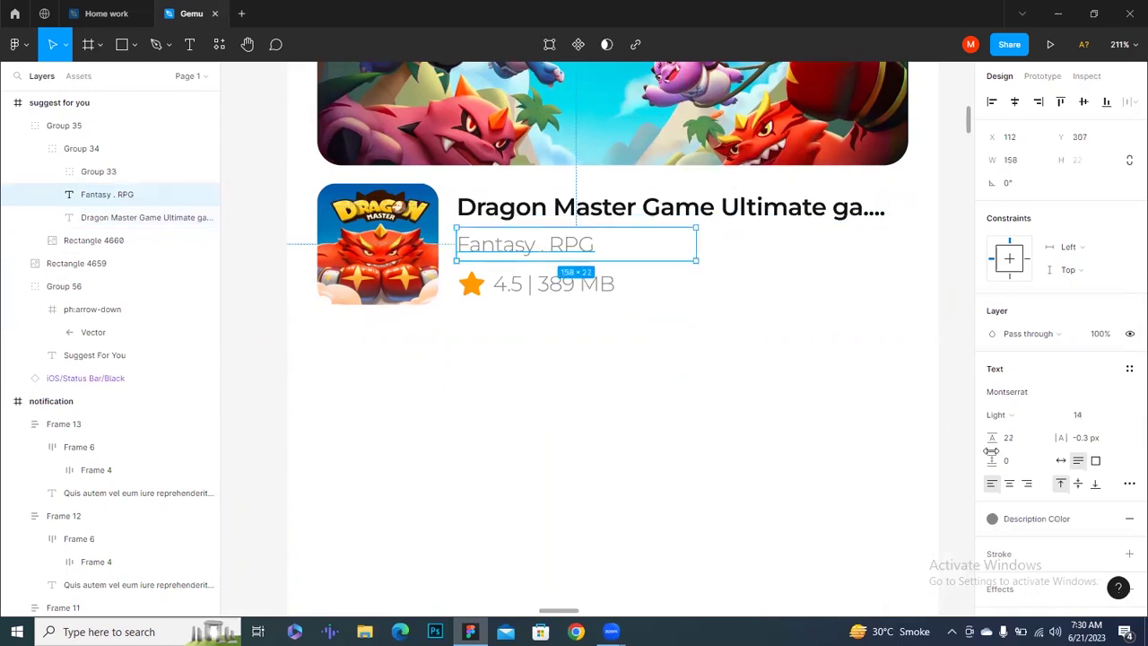
# Make 'Fantasy . RPG' Regular weight, slightly larger, with a 24 line height
pyautogui.click(1031, 418)
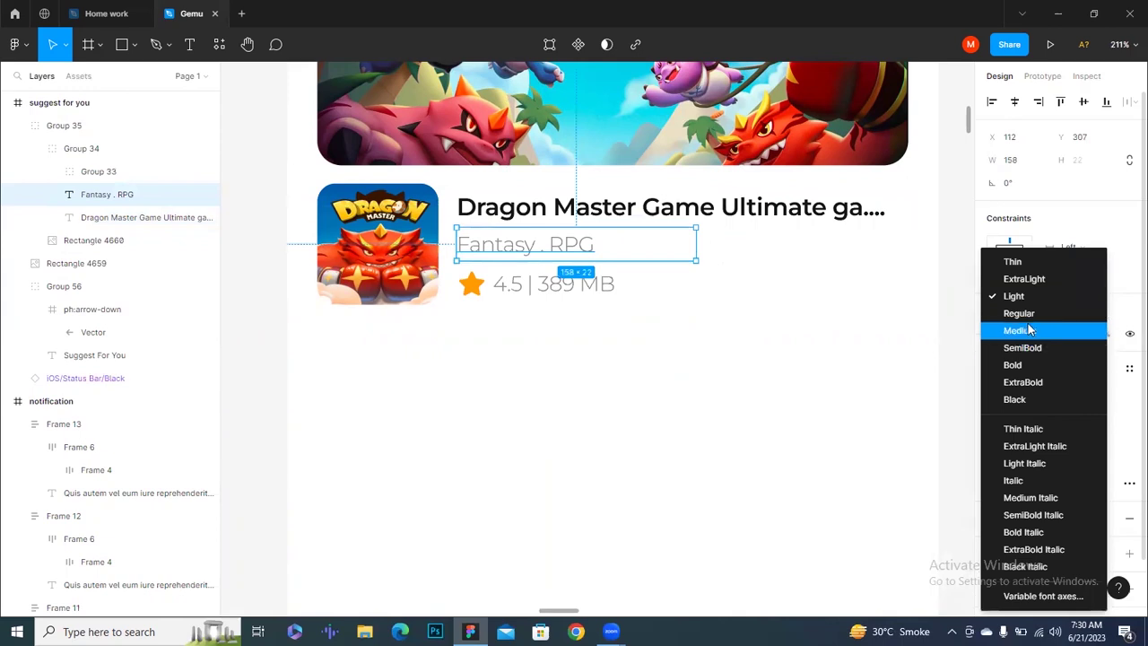
pyautogui.click(1026, 313)
pyautogui.click(1076, 414)
pyautogui.press('Up')
pyautogui.press('Up')
pyautogui.click(1016, 438)
pyautogui.press('Up')
pyautogui.press('Up')
pyautogui.click(843, 413)
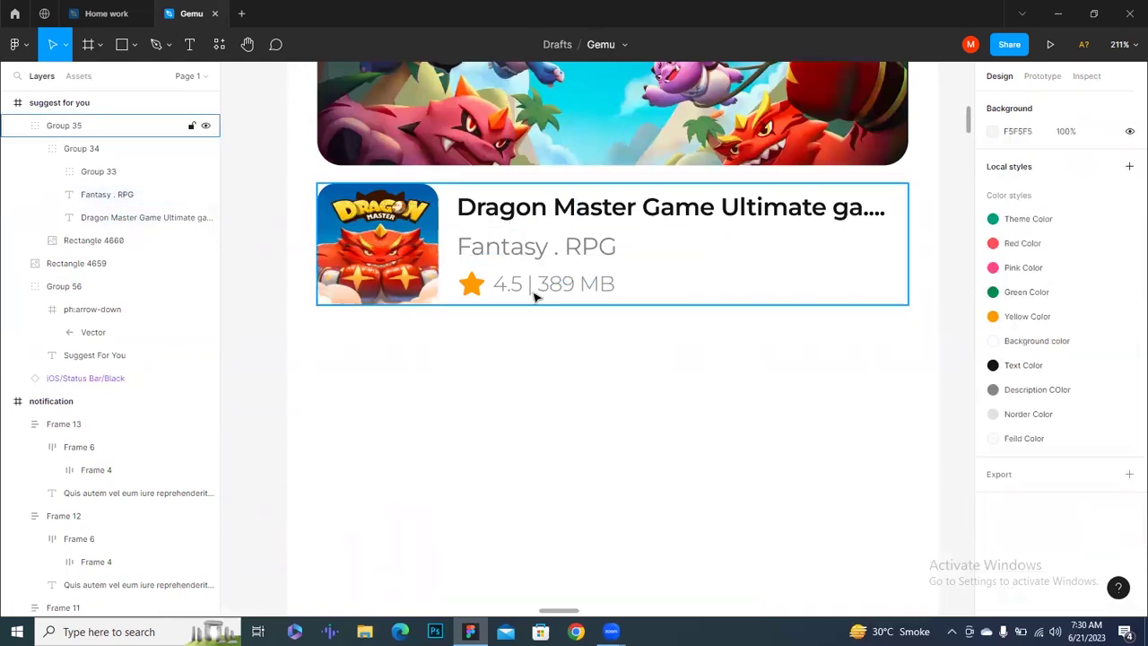
# Make '4.5 | 389 MB' Regular weight, 16 px, with a 24 line height
pyautogui.click(535, 297)
pyautogui.doubleClick(535, 296)
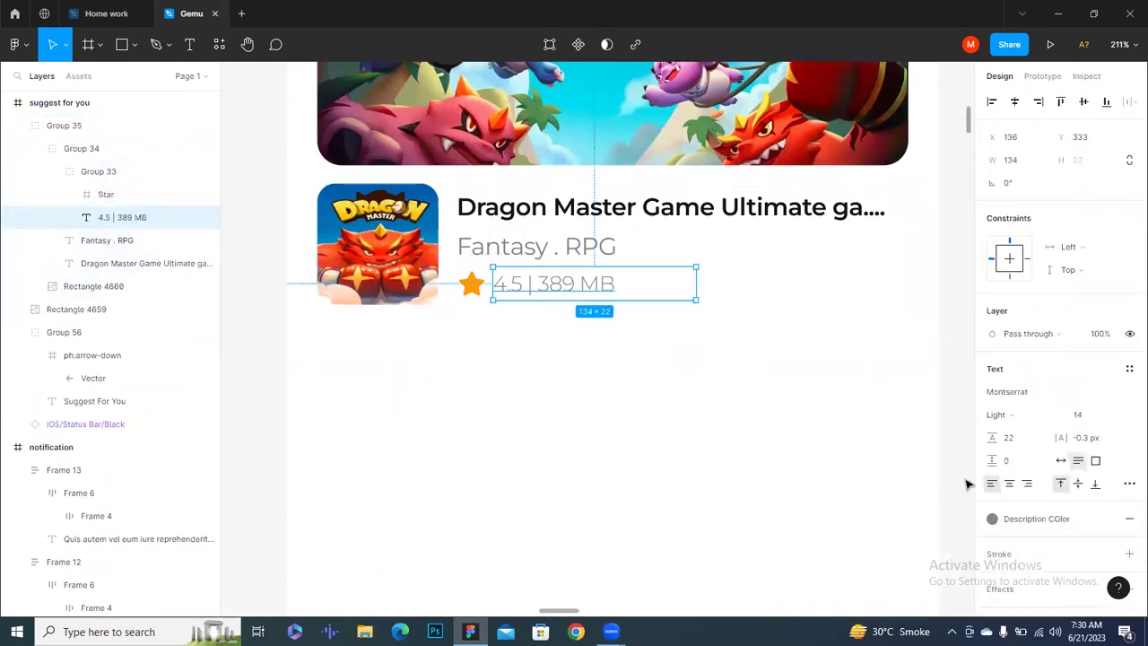
pyautogui.click(1006, 447)
pyautogui.press('Up')
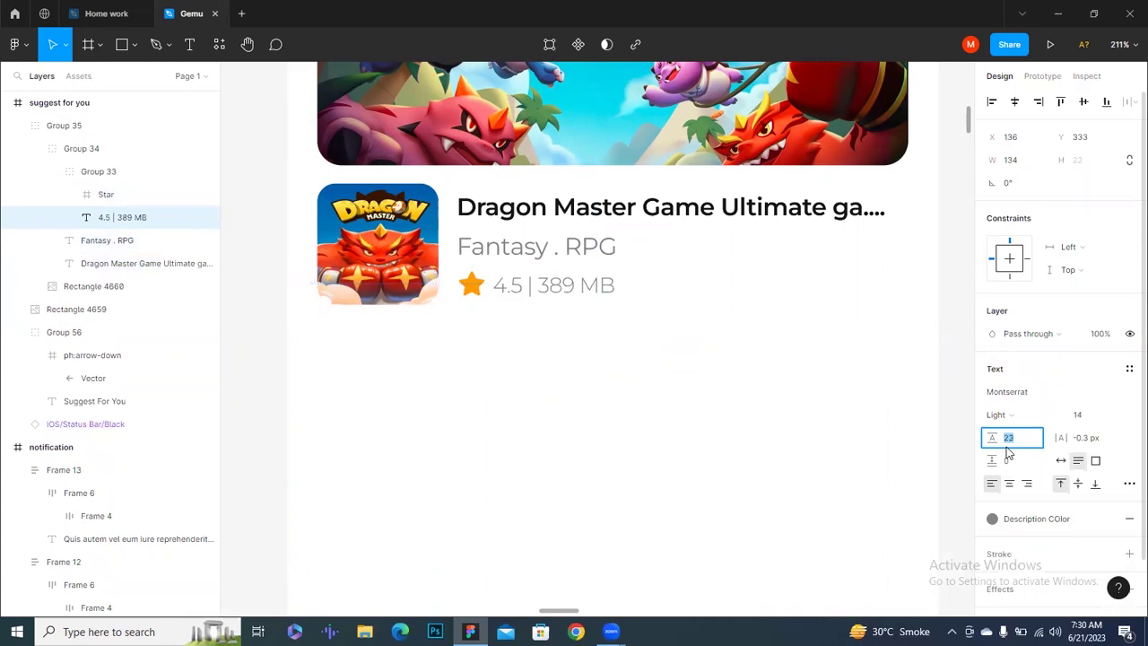
pyautogui.click(1012, 416)
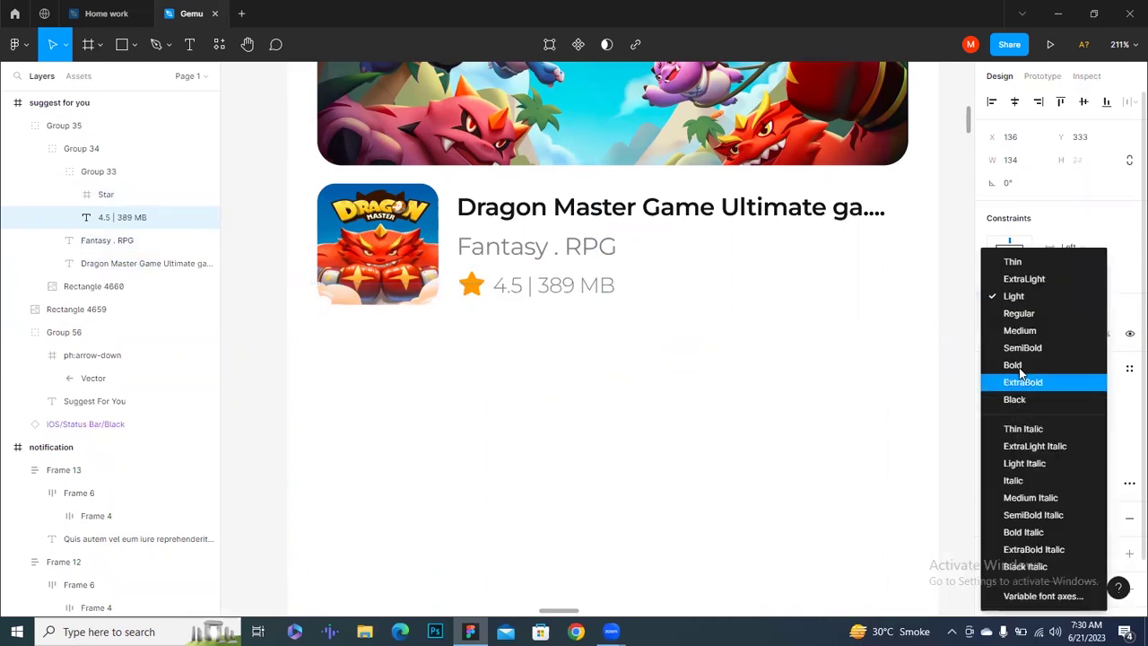
pyautogui.click(1022, 314)
pyautogui.click(1088, 411)
pyautogui.press('Up')
pyautogui.press('Up')
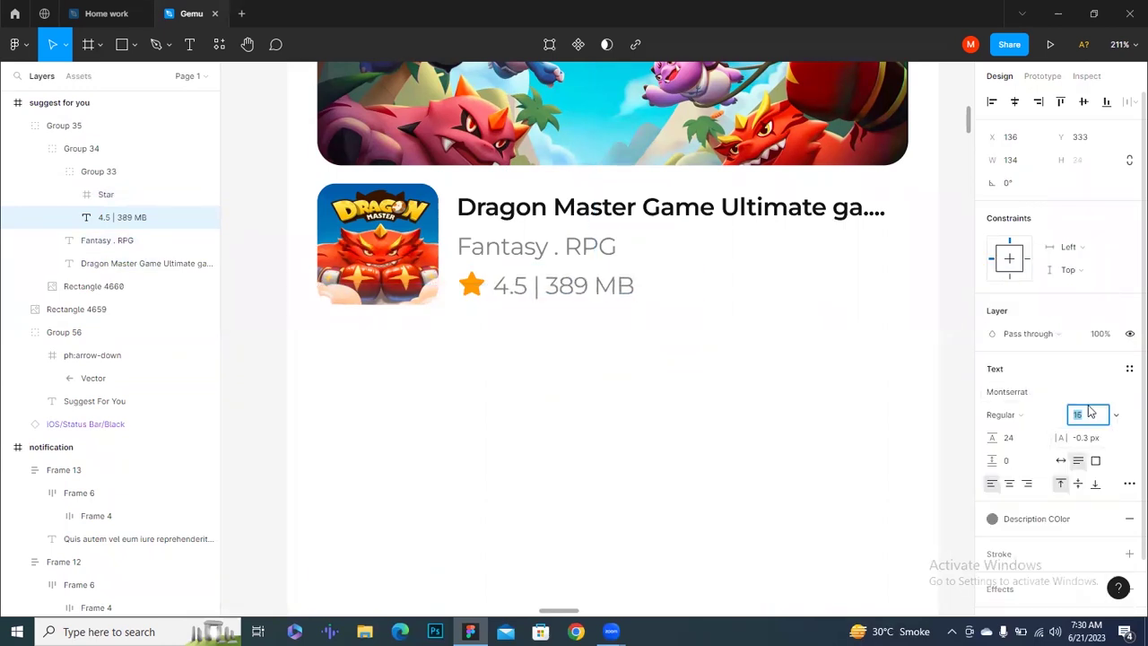
pyautogui.click(476, 356)
pyautogui.click(473, 263)
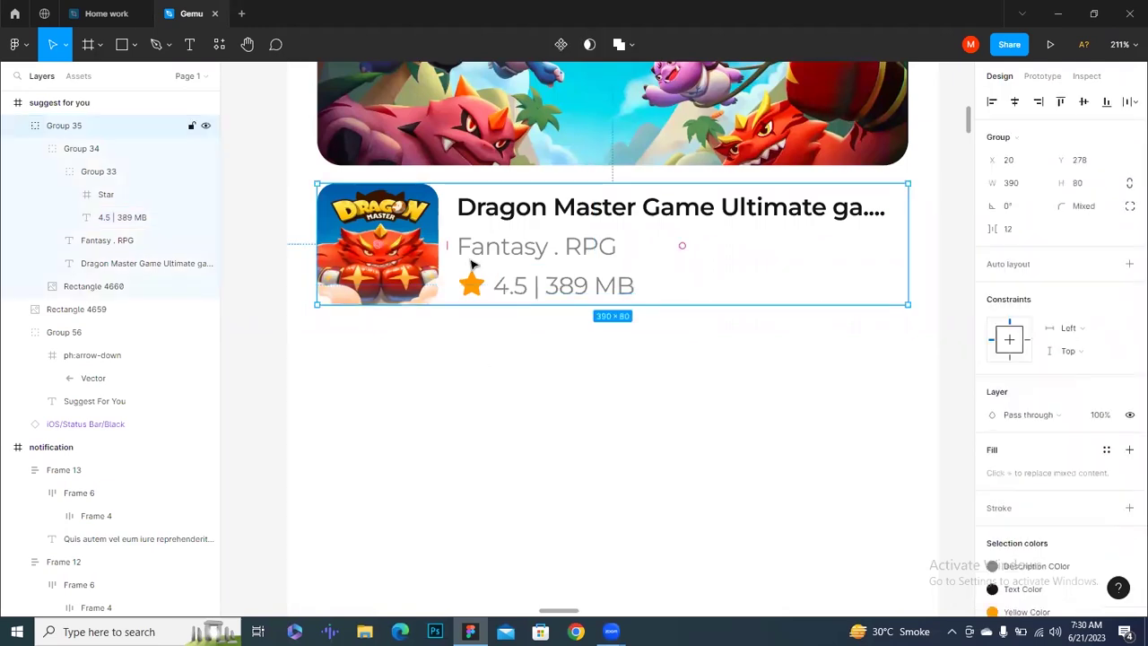
pyautogui.click(482, 337)
# Wrap all Dragon Master card layers in an auto-layout frame
pyautogui.doubleClick(402, 276)
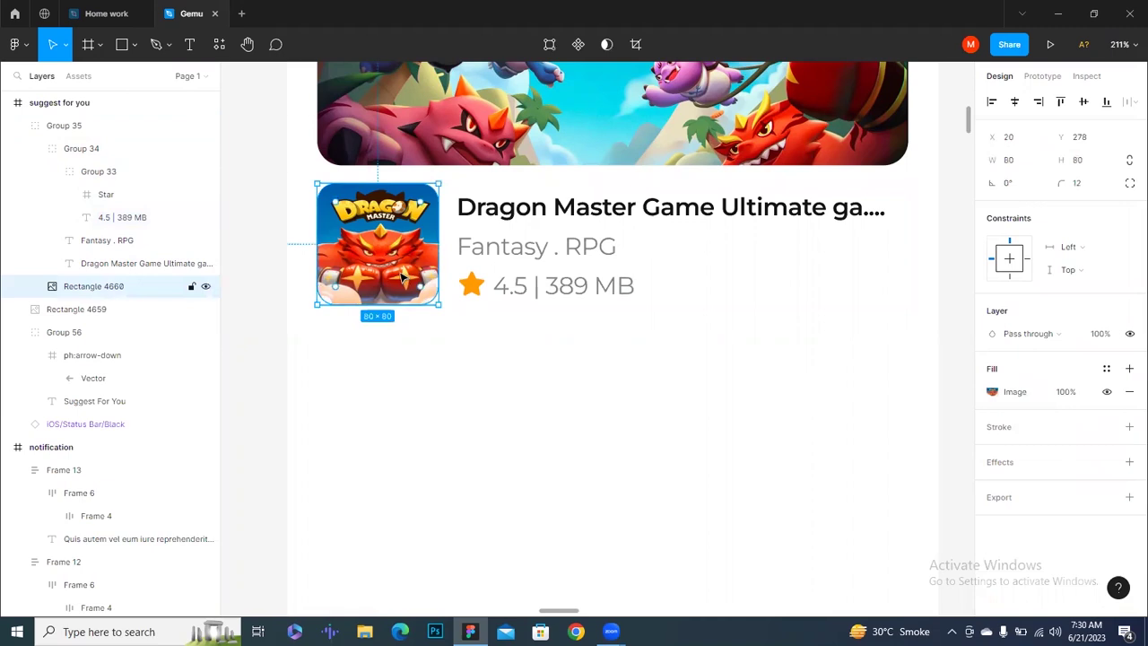
pyautogui.click(426, 336)
pyautogui.keyDown('ctrl'); pyautogui.scroll(-5, 426, 336); pyautogui.keyUp('ctrl')
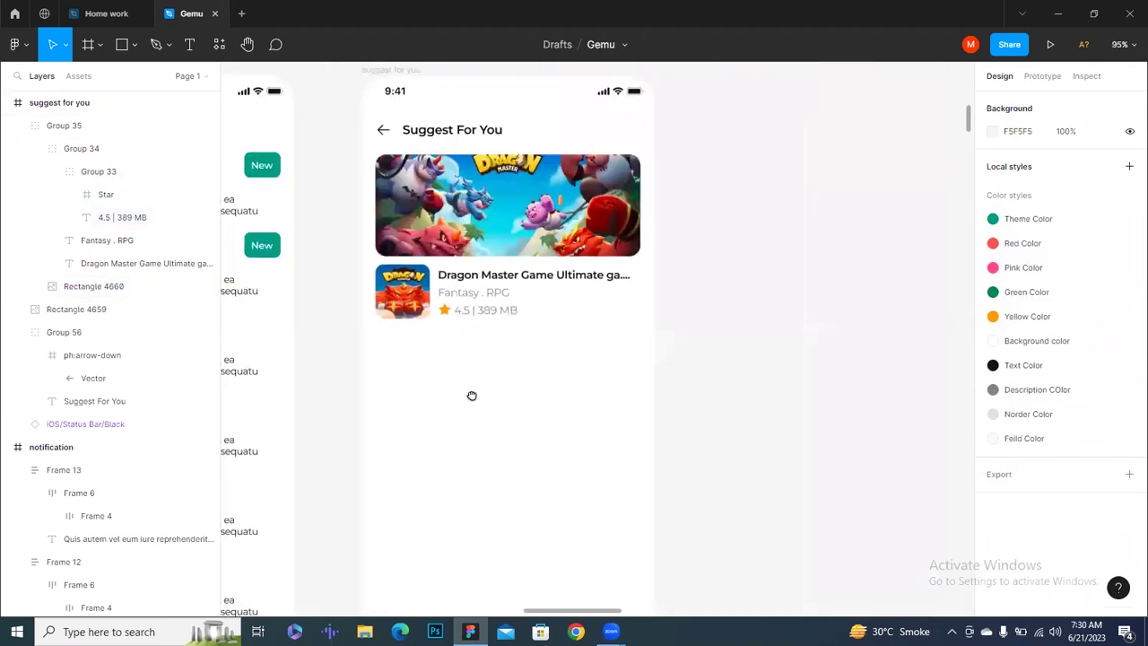
pyautogui.moveTo(471, 397); pyautogui.dragTo(487, 366)
pyautogui.moveTo(622, 361); pyautogui.dragTo(428, 171)
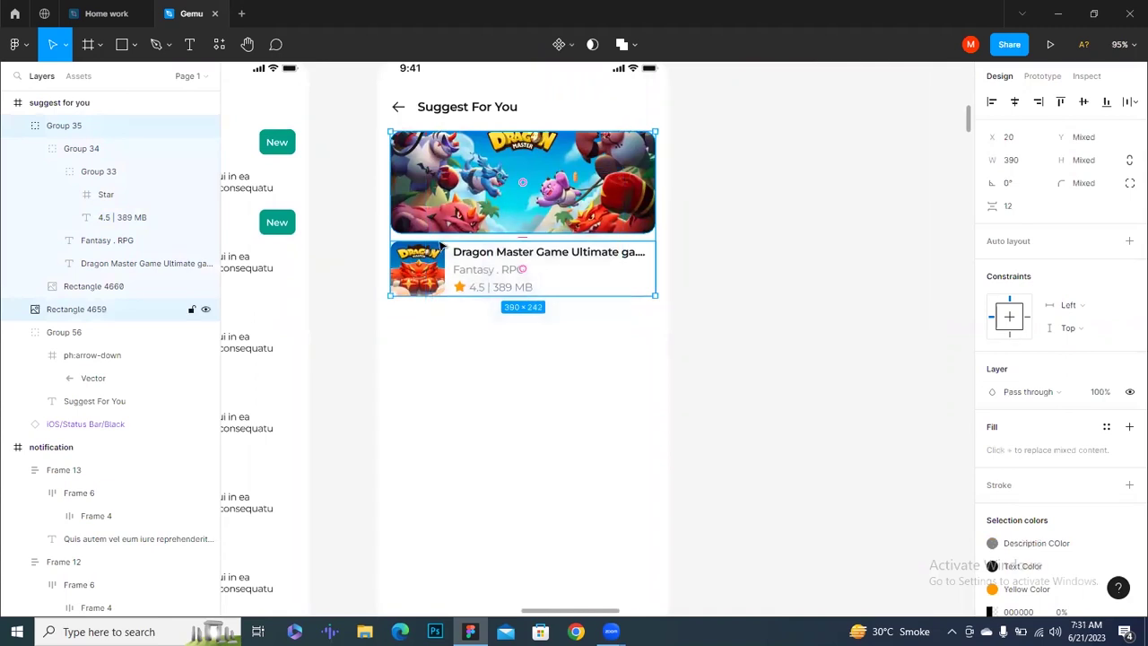
pyautogui.hotkey('shift', 'a')
# Re-apply auto layout with 12 spacing and duplicate the card 24 px below
pyautogui.click(492, 359)
pyautogui.click(464, 269)
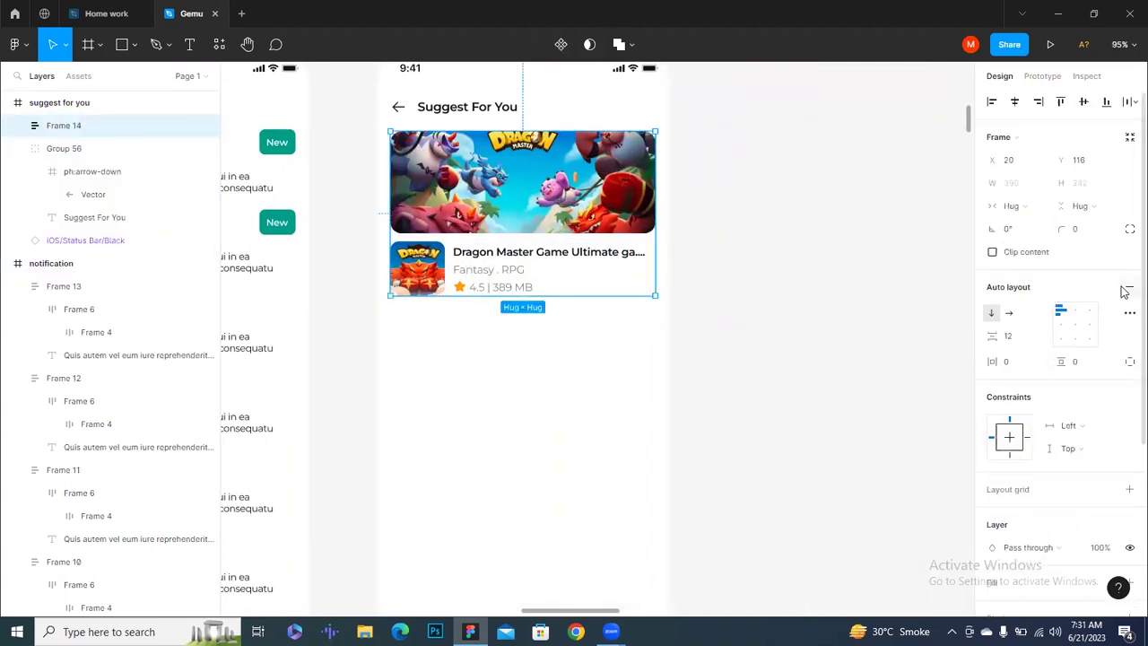
pyautogui.click(1126, 290)
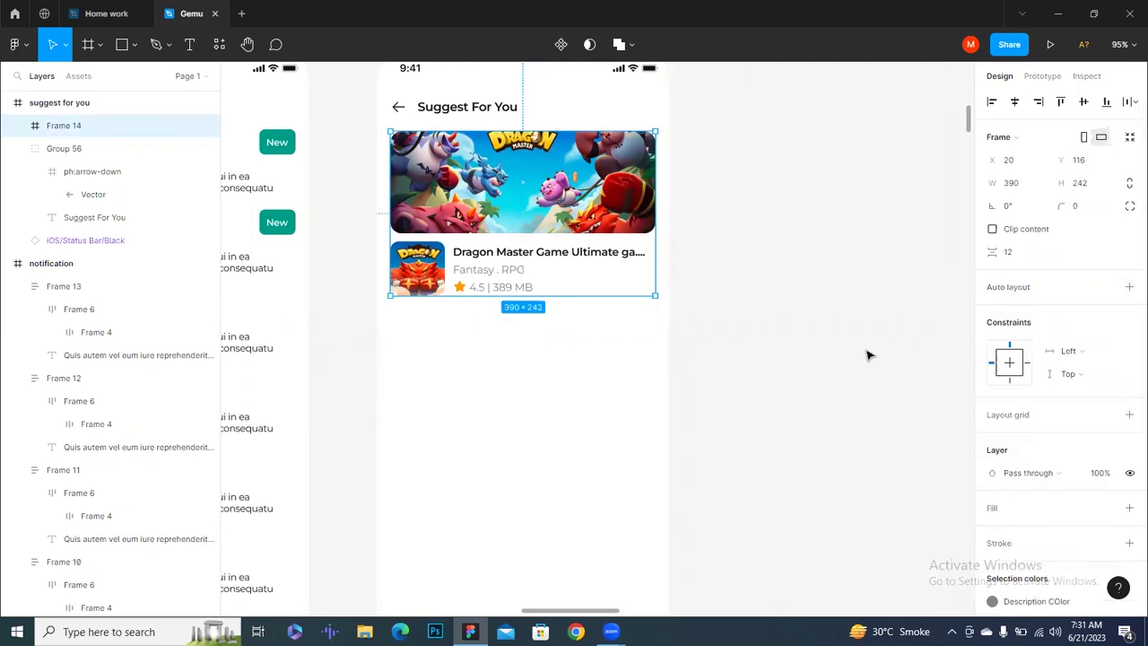
pyautogui.click(1129, 291)
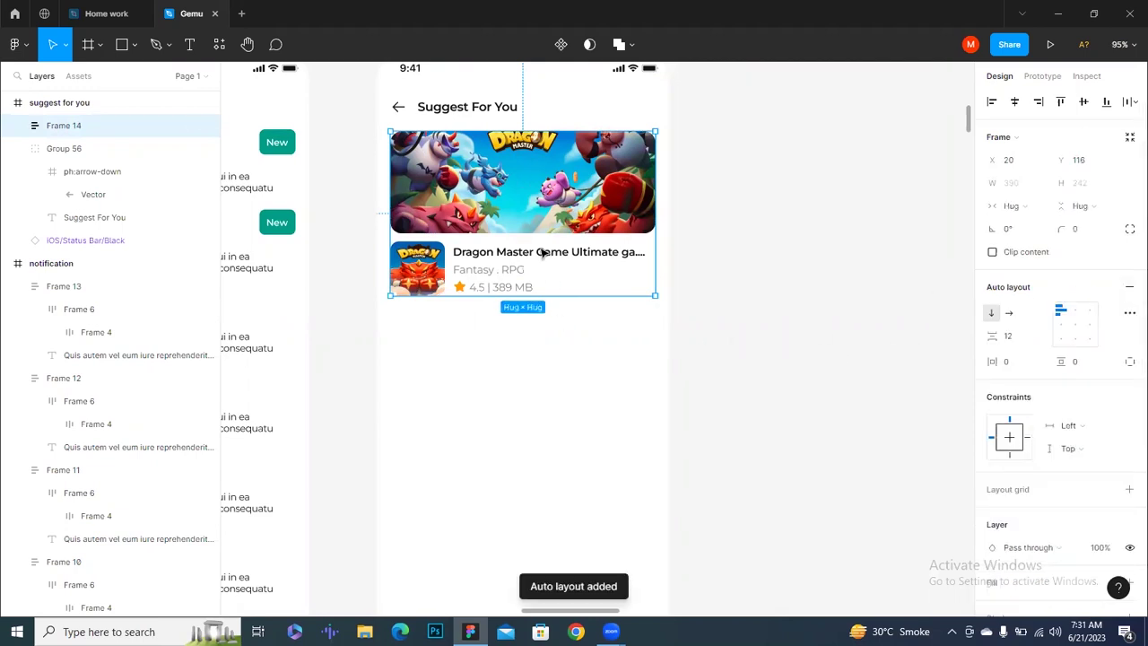
pyautogui.hotkey('ctrl', 'd')
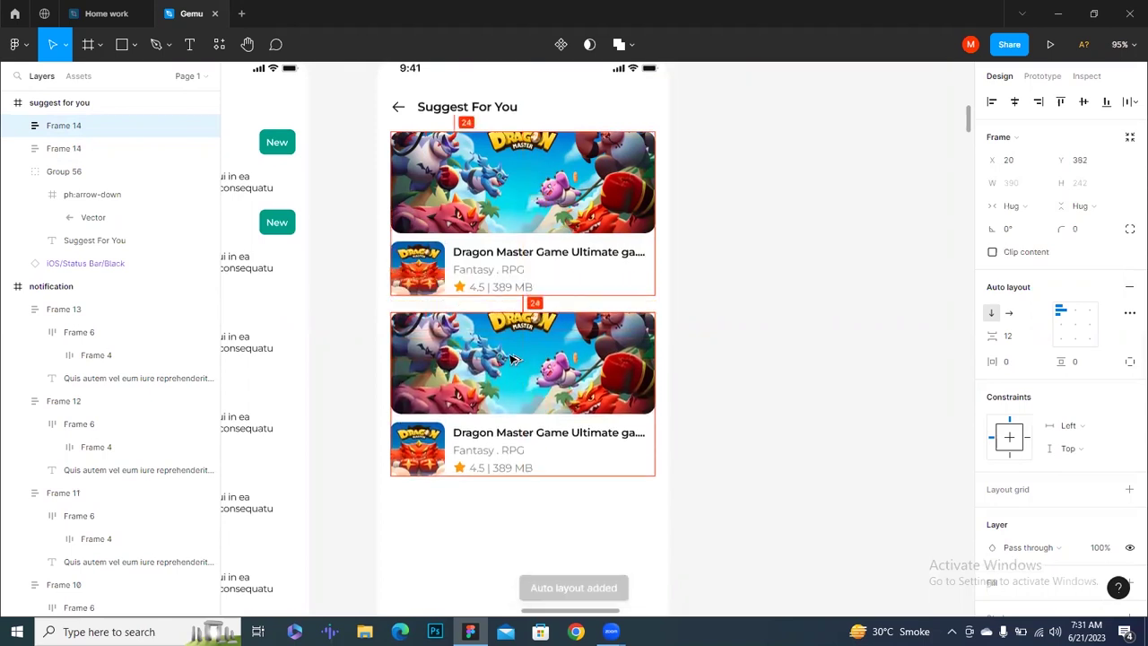
# Duplicate the game card with Ctrl+D to add a third card
pyautogui.hotkey('ctrl', 'd')
pyautogui.scroll(-5, 682, 359)
pyautogui.click(744, 339)
pyautogui.scroll(2, 744, 339)
pyautogui.scroll(-2, 745, 341)
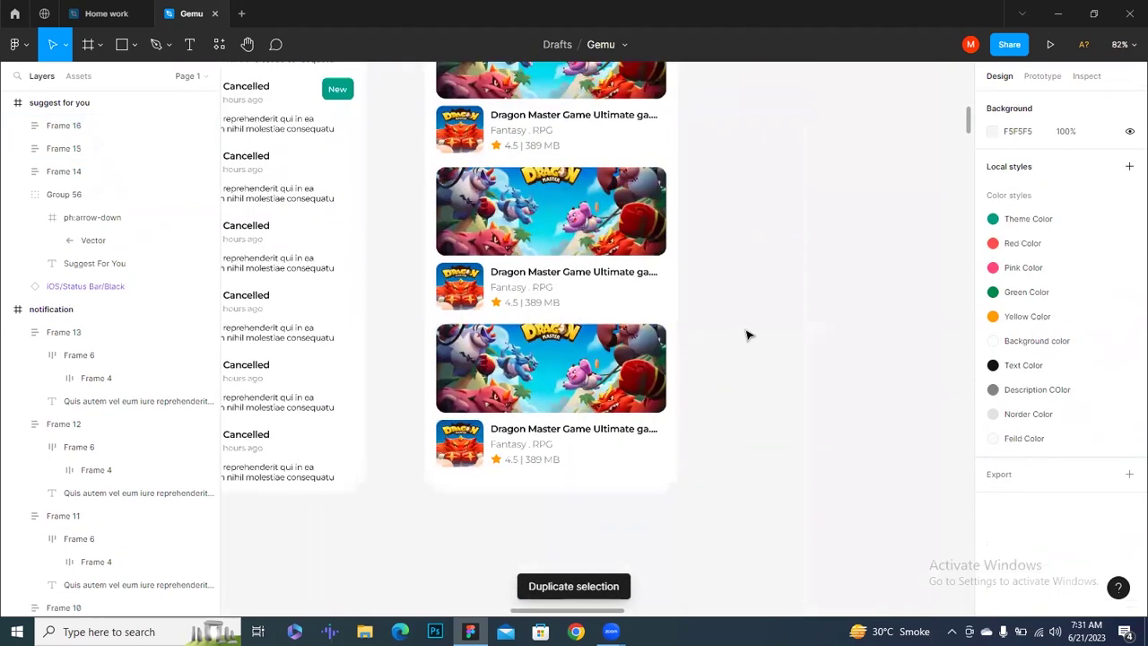
pyautogui.scroll(1, 742, 346)
pyautogui.scroll(1, 743, 346)
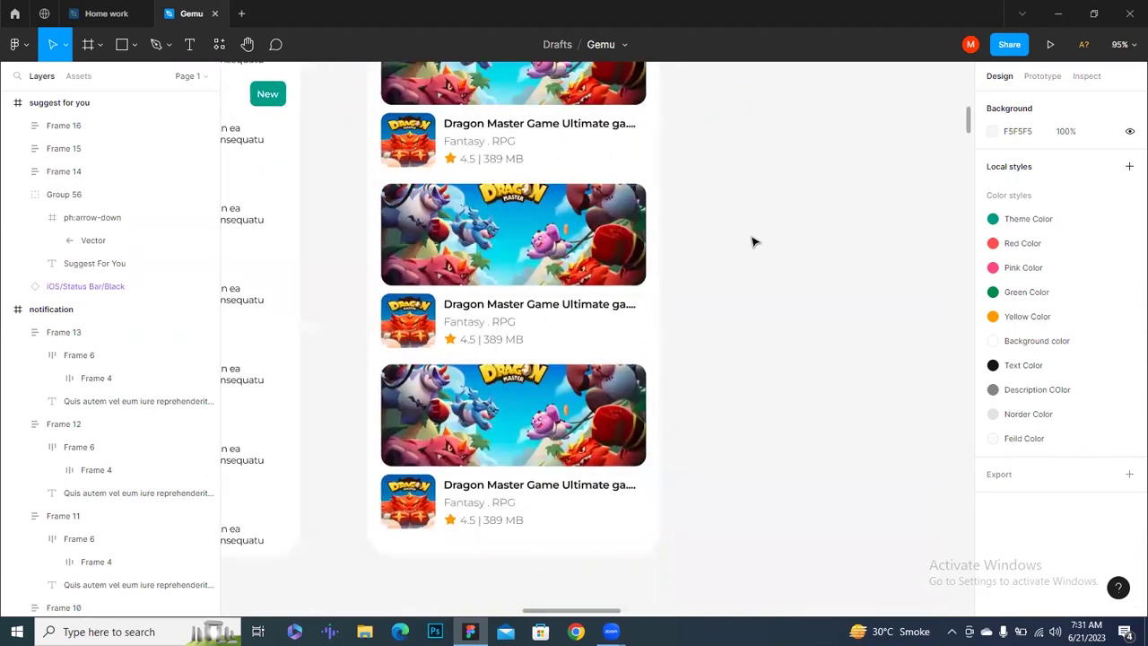
# Retitle the middle card 'Girl Connected: Idle RPG' and switch to Chrome
pyautogui.doubleClick(493, 306)
pyautogui.doubleClick(492, 306)
pyautogui.write('Girl')
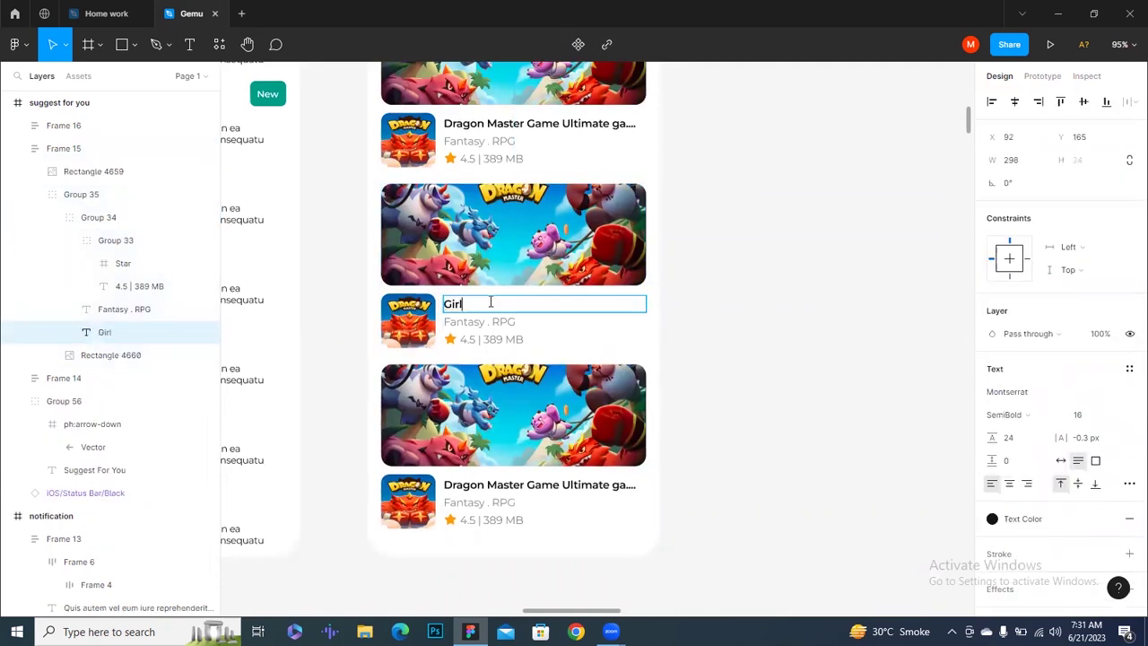
pyautogui.write(' Conne')
pyautogui.write('cted: Tdle')
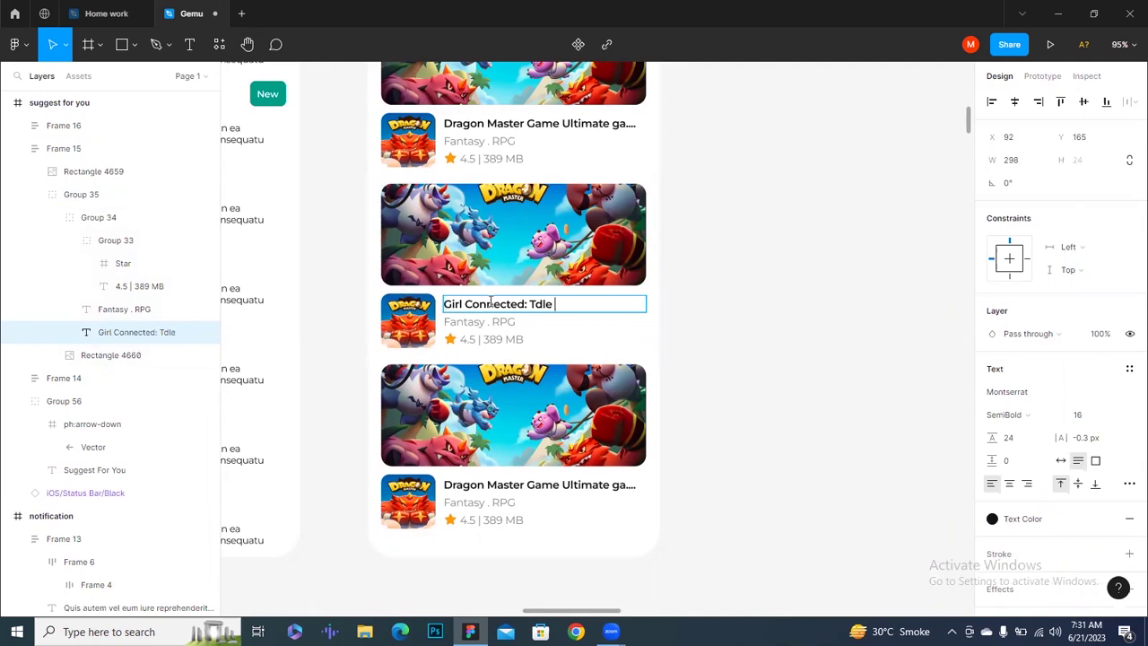
pyautogui.write('PG')
pyautogui.press('BackSpace')
pyautogui.write('I')
pyautogui.tripleClick(534, 303)
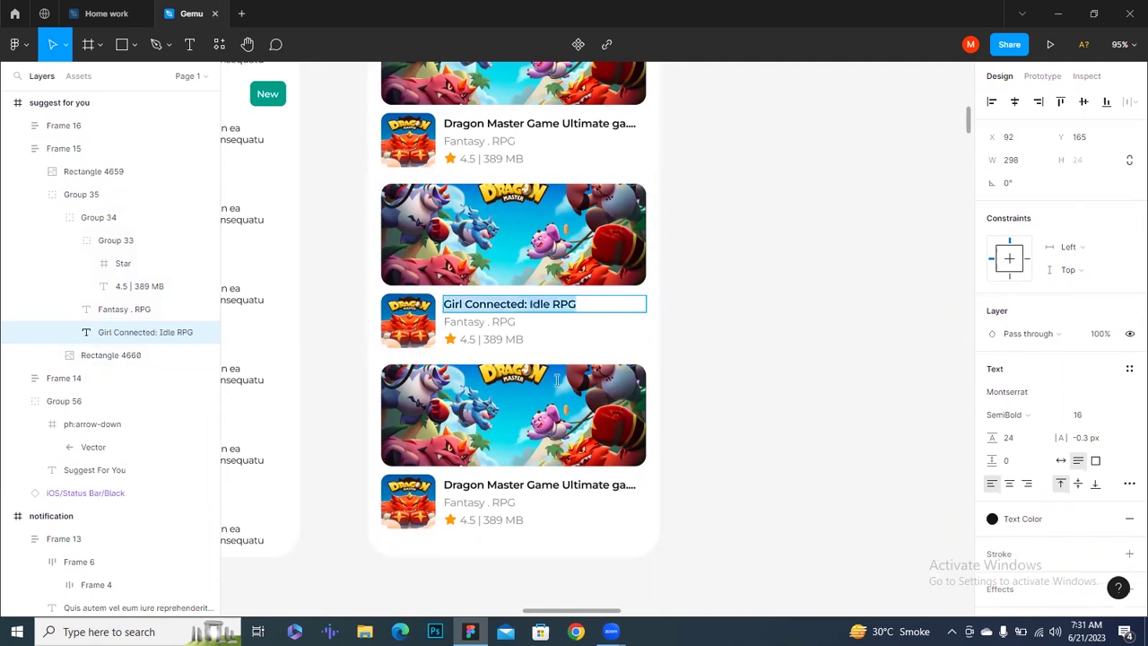
pyautogui.click(576, 631)
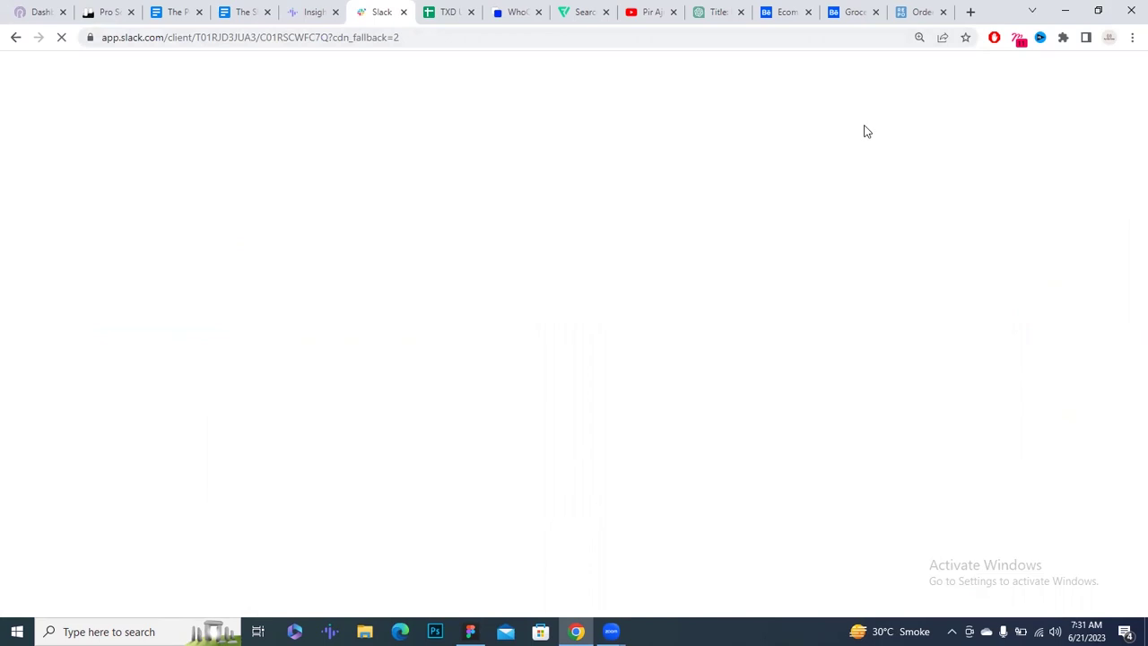
# Search Google Images for 'Girl Connected: Idle RPG' and preview the first Google Play image
pyautogui.click(971, 13)
pyautogui.click(665, 36)
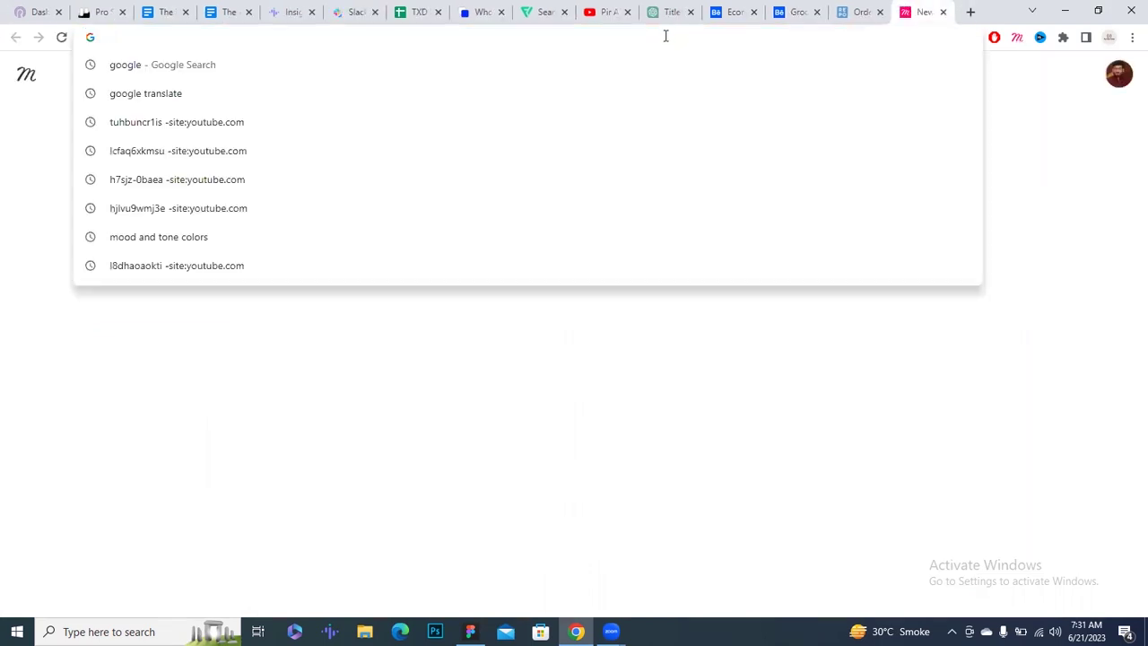
pyautogui.write('Girl Connected: Idle RPG')
pyautogui.press('Return')
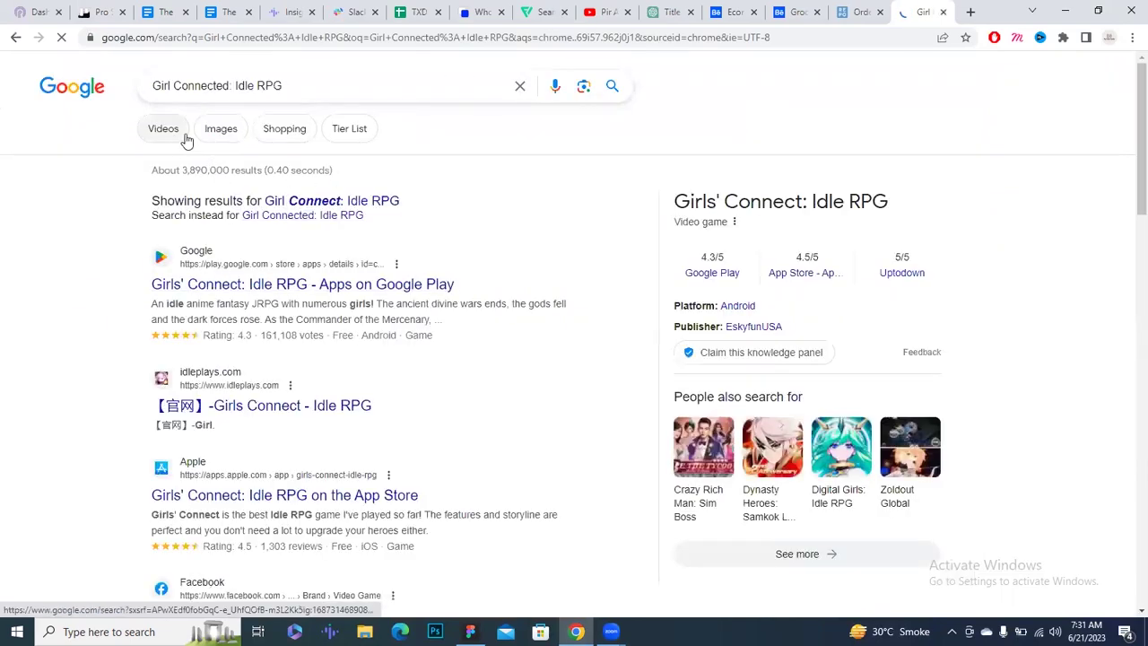
pyautogui.click(208, 132)
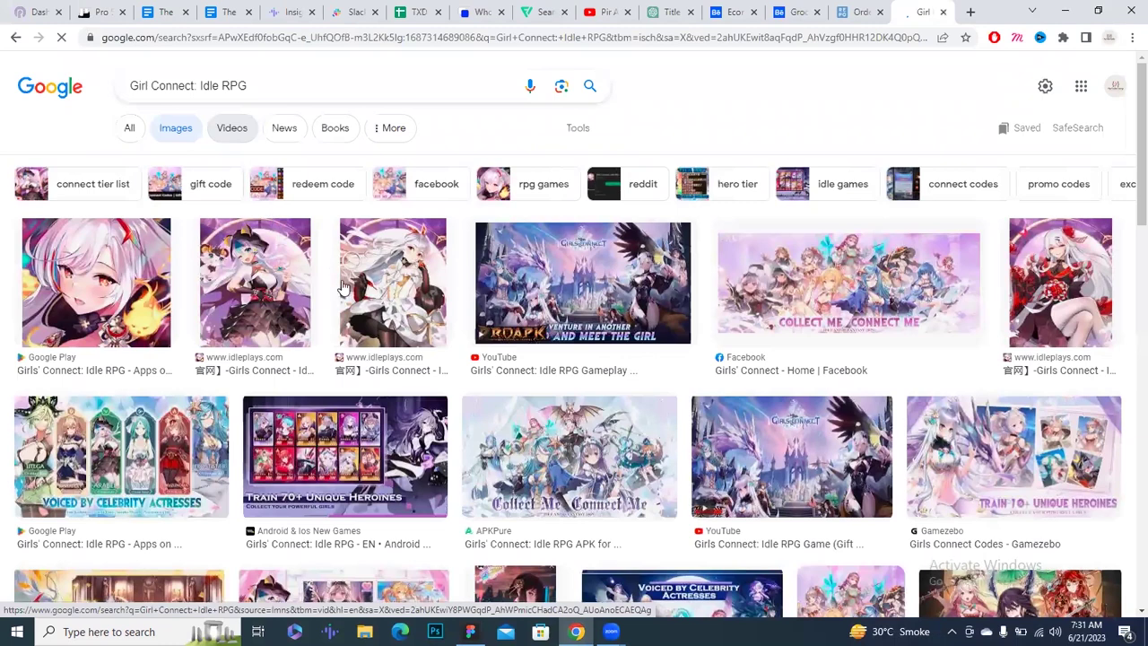
pyautogui.click(130, 287)
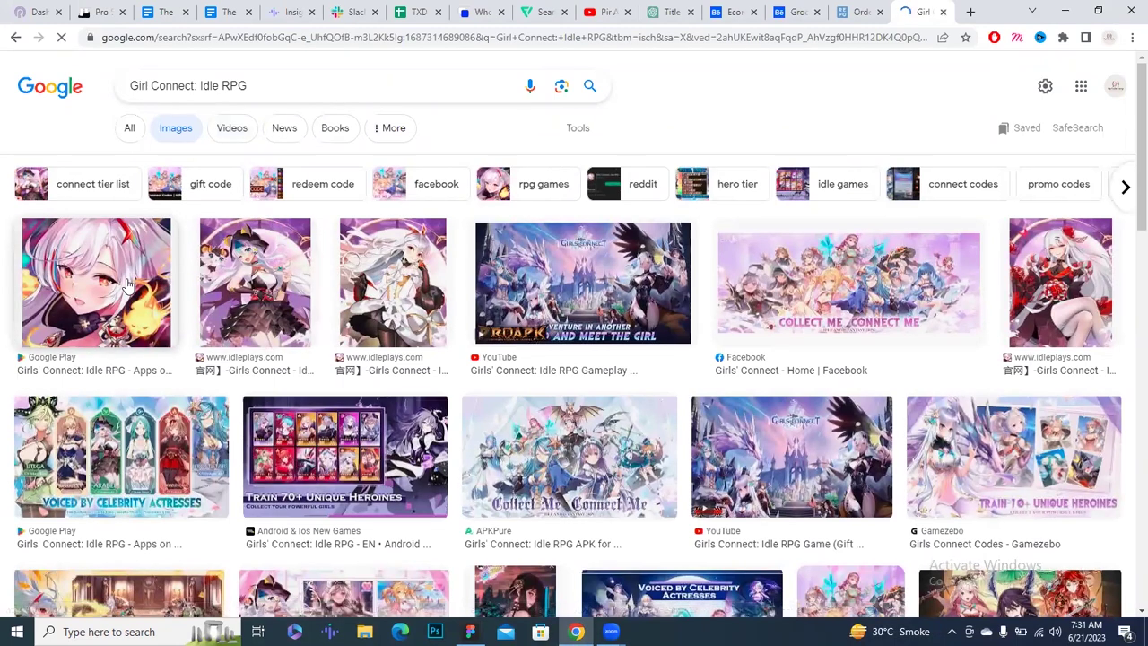
# Copy the Girls' Connect Heroes artwork from the Facebook image result
pyautogui.scroll(-5, 902, 313)
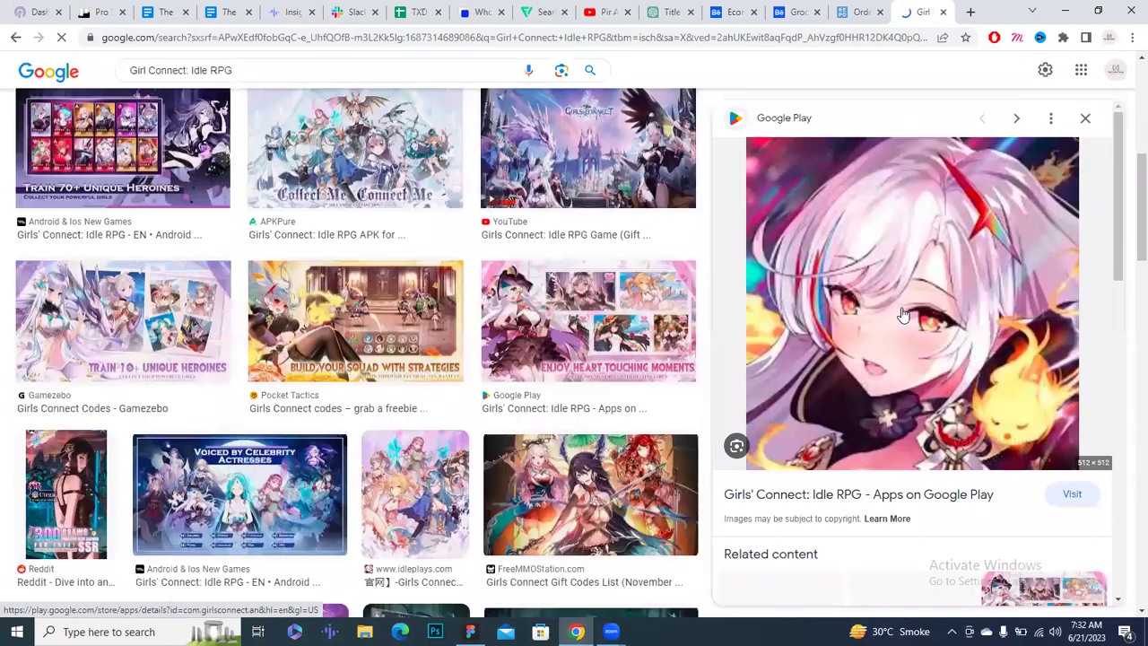
pyautogui.scroll(-5, 933, 320)
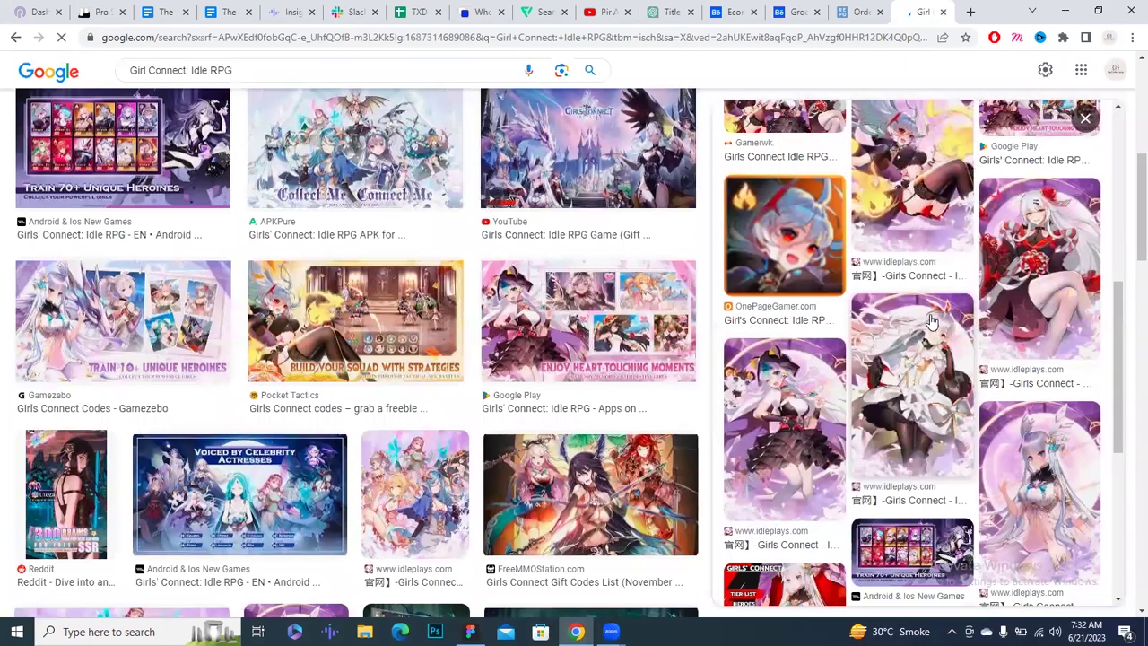
pyautogui.scroll(-2, 933, 323)
pyautogui.scroll(-3, 933, 327)
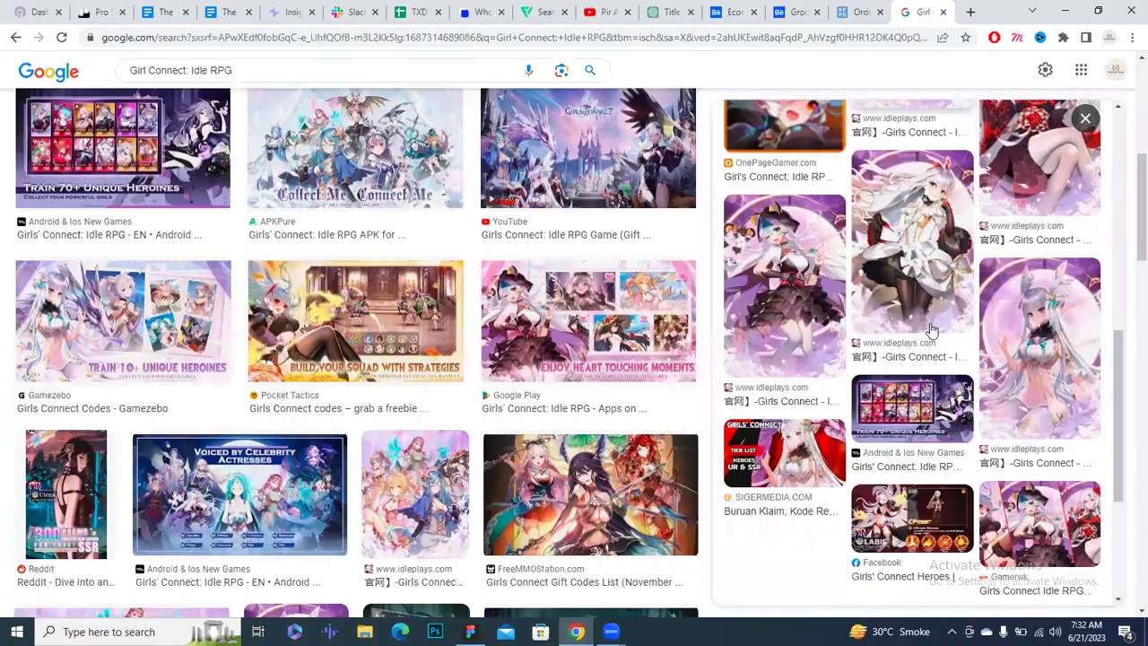
pyautogui.scroll(-2, 928, 350)
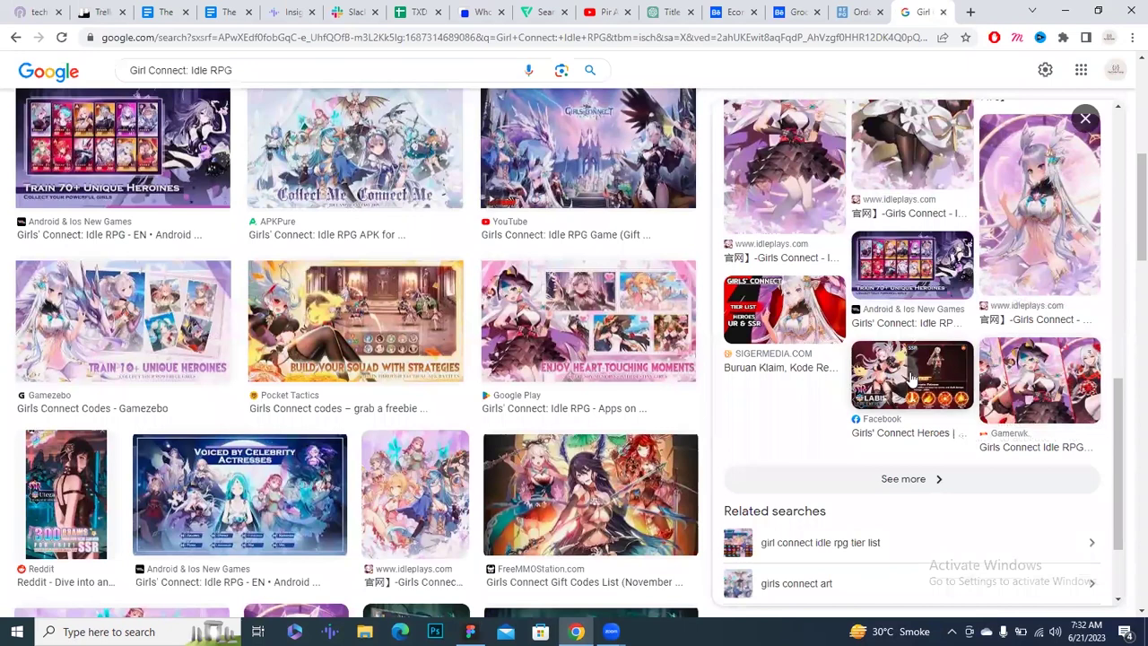
pyautogui.click(911, 379)
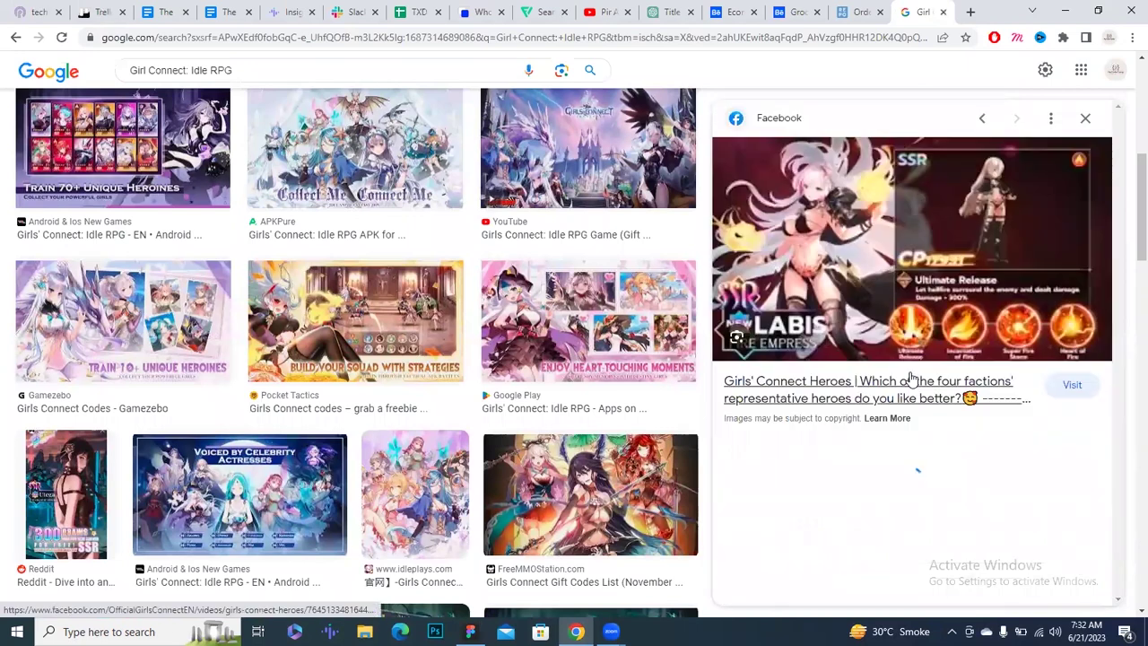
pyautogui.rightClick(859, 222)
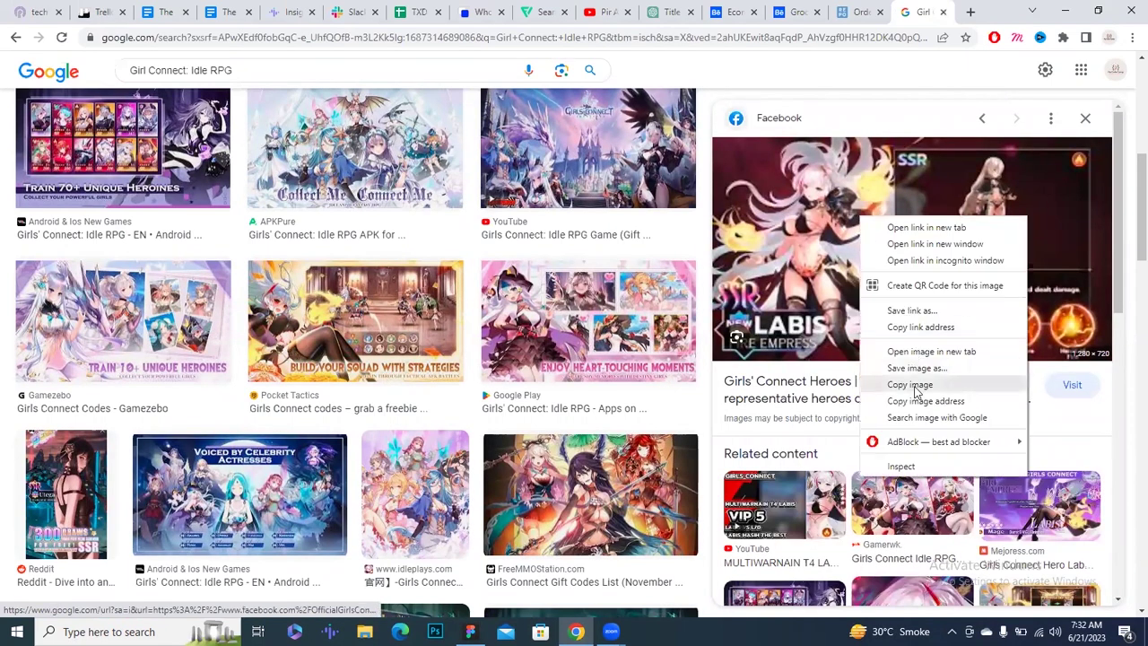
pyautogui.click(713, 190)
pyautogui.rightClick(831, 229)
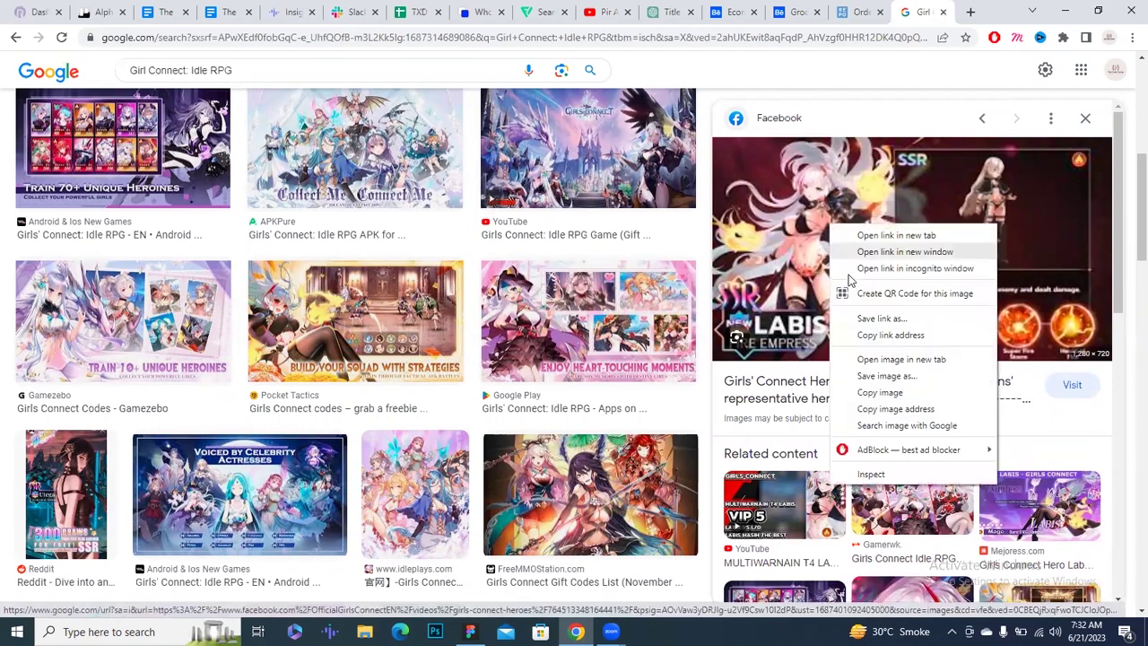
pyautogui.click(874, 392)
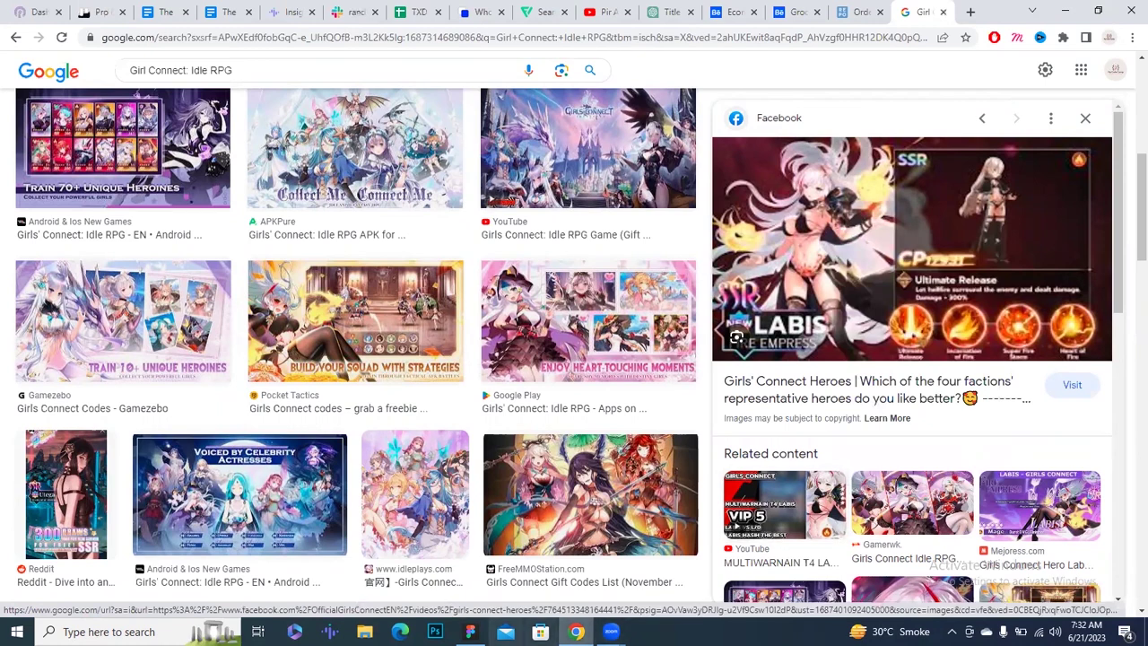
# Paste the copied Girls' Connect Heroes artwork into the middle card's banner in Figma
pyautogui.click(470, 632)
pyautogui.click(558, 219)
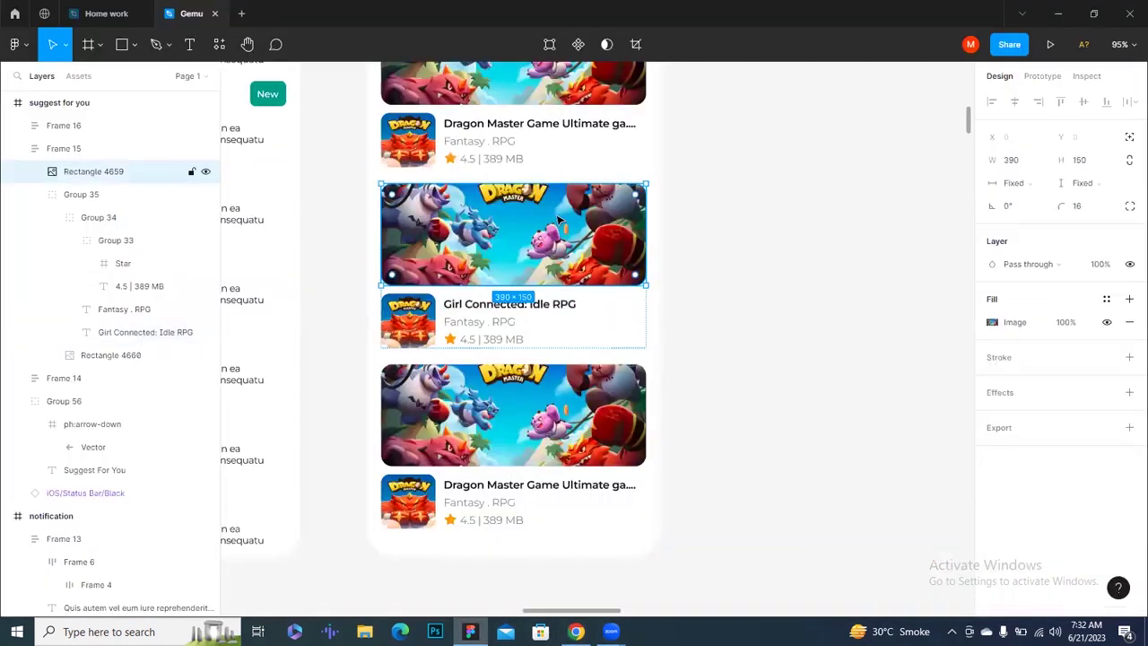
pyautogui.hotkey('ctrl', 'v')
pyautogui.click(719, 284)
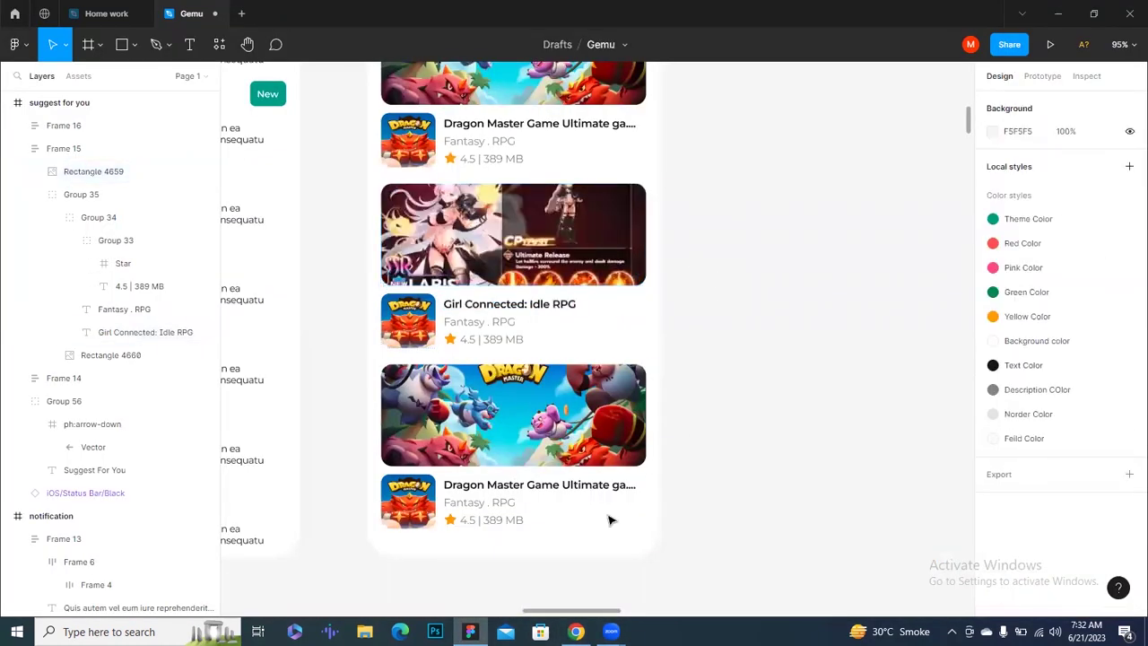
# Copy the Google Play girl artwork and paste it into the middle card's app icon
pyautogui.hotkey('alt', 'Tab')
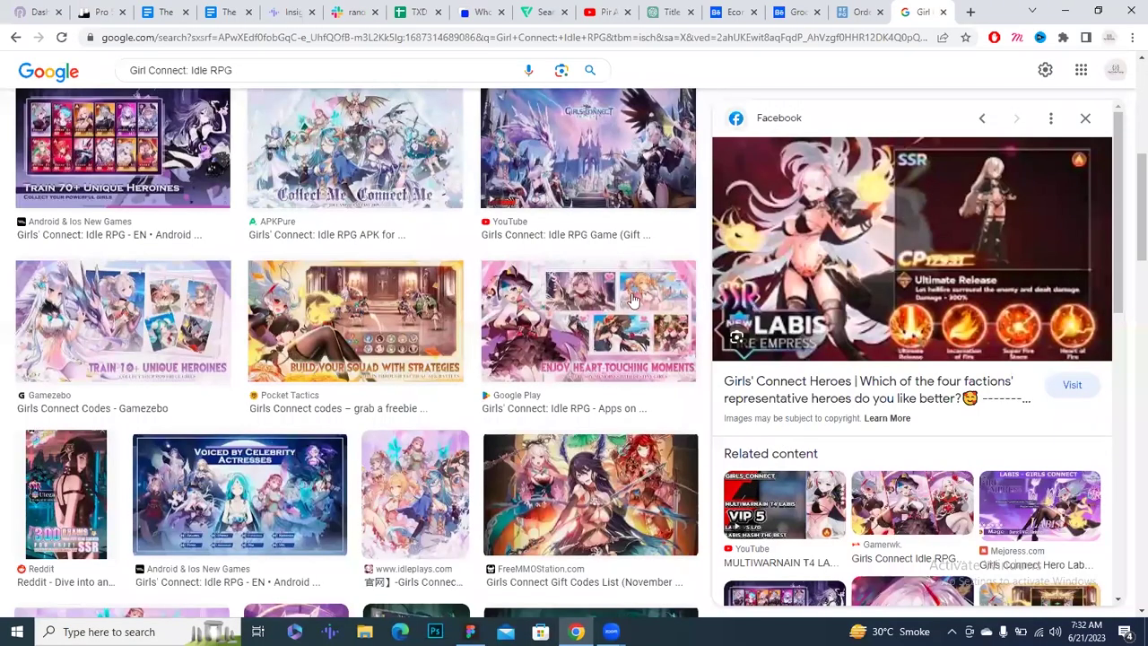
pyautogui.scroll(5, 215, 258)
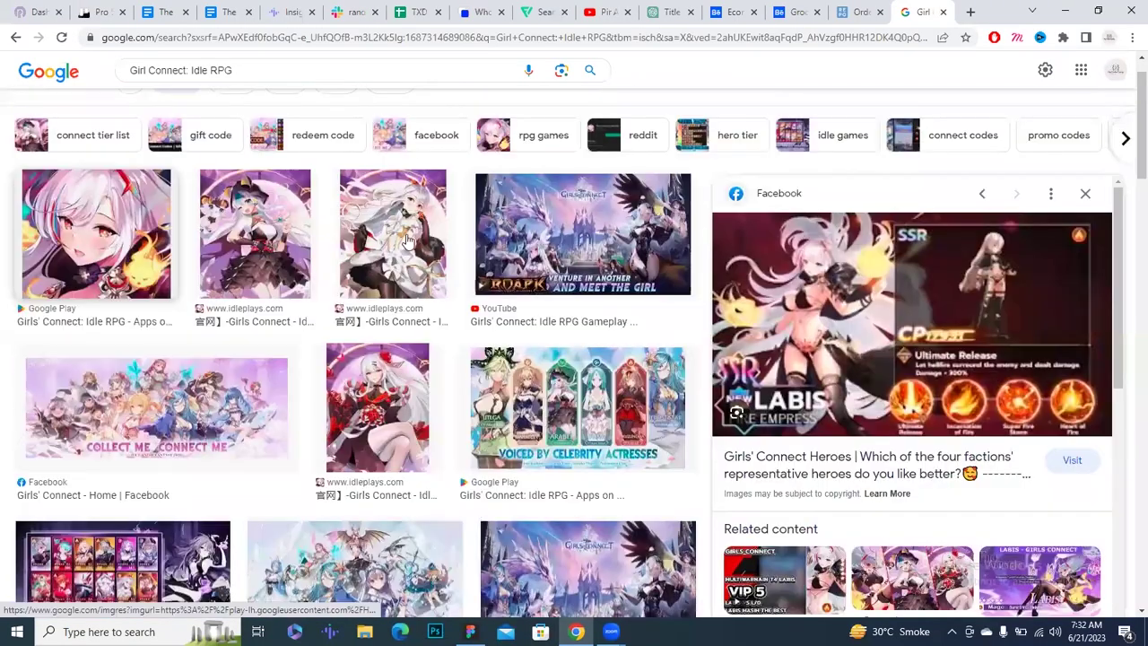
pyautogui.rightClick(911, 269)
pyautogui.click(943, 439)
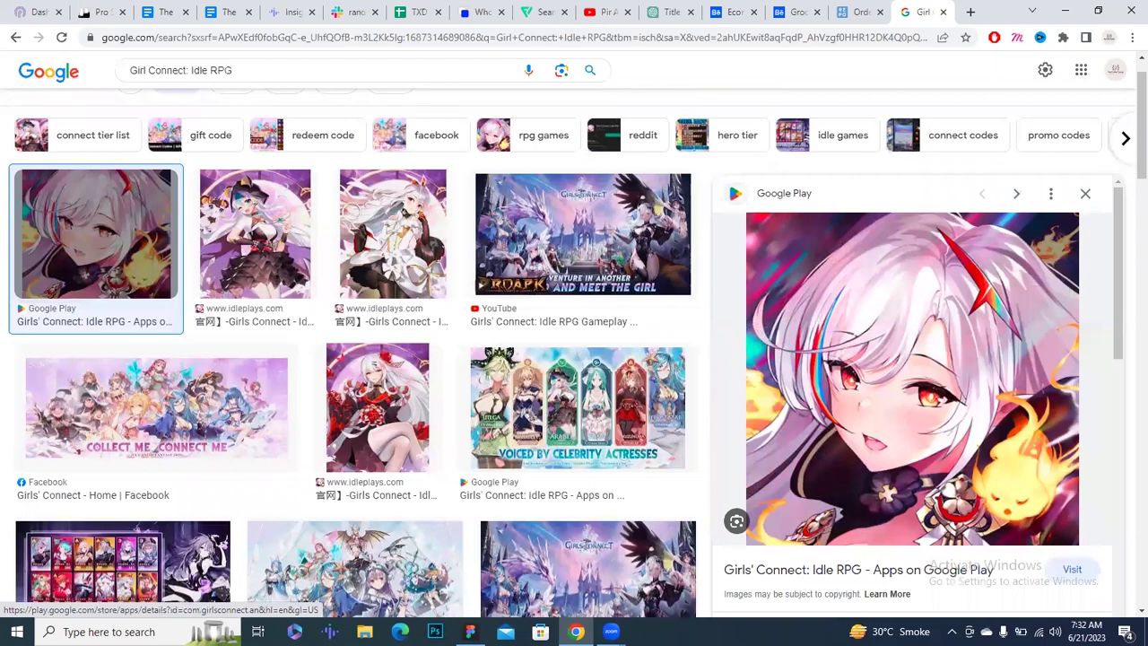
pyautogui.hotkey('alt', 'Tab')
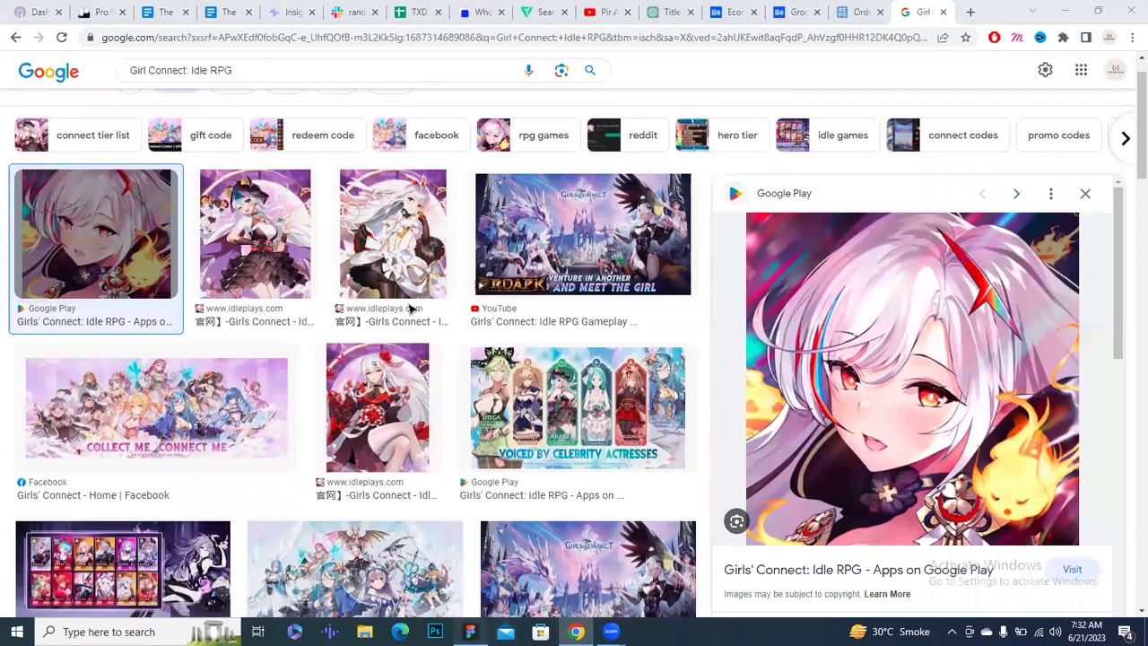
pyautogui.click(408, 307)
pyautogui.hotkey('ctrl', 'v')
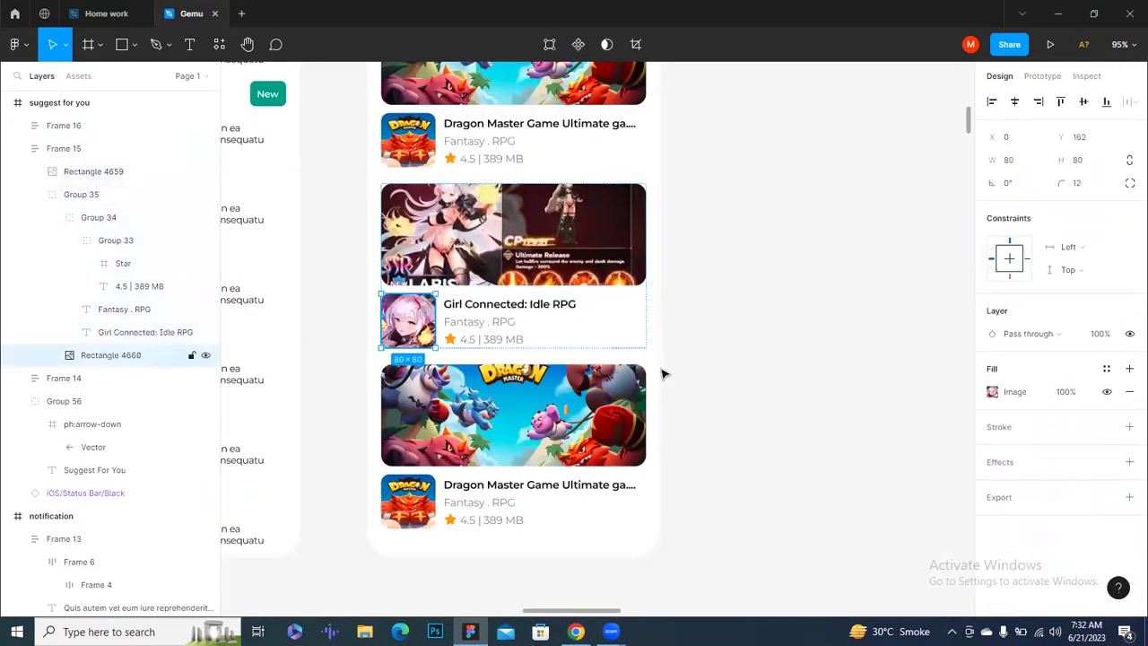
pyautogui.click(745, 365)
# Copy the Girls Connect gameplay artwork and paste it into the second card's image
pyautogui.click(567, 226)
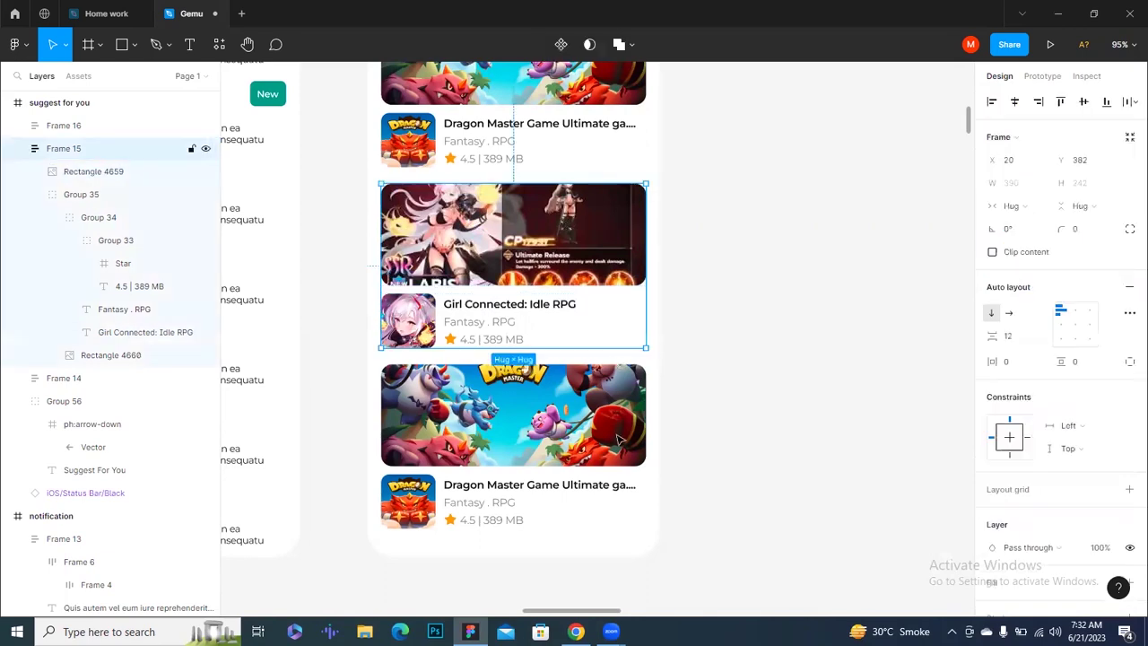
pyautogui.hotkey('alt', 'Tab')
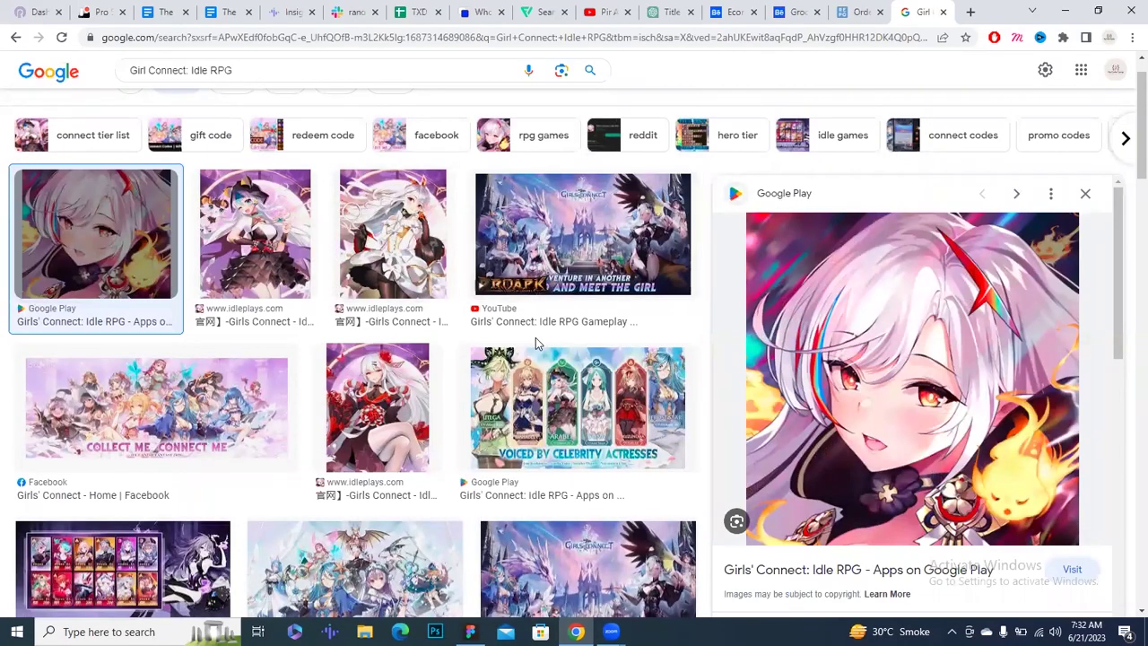
pyautogui.scroll(-2, 558, 328)
pyautogui.scroll(-1, 574, 305)
pyautogui.scroll(-2, 585, 283)
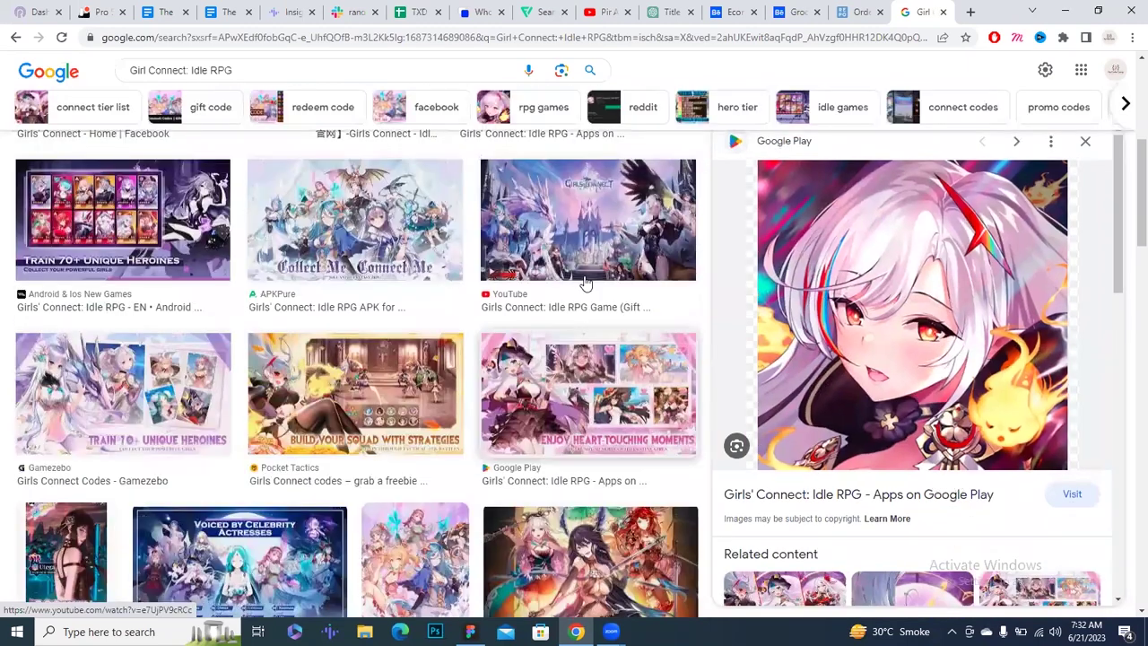
pyautogui.click(585, 284)
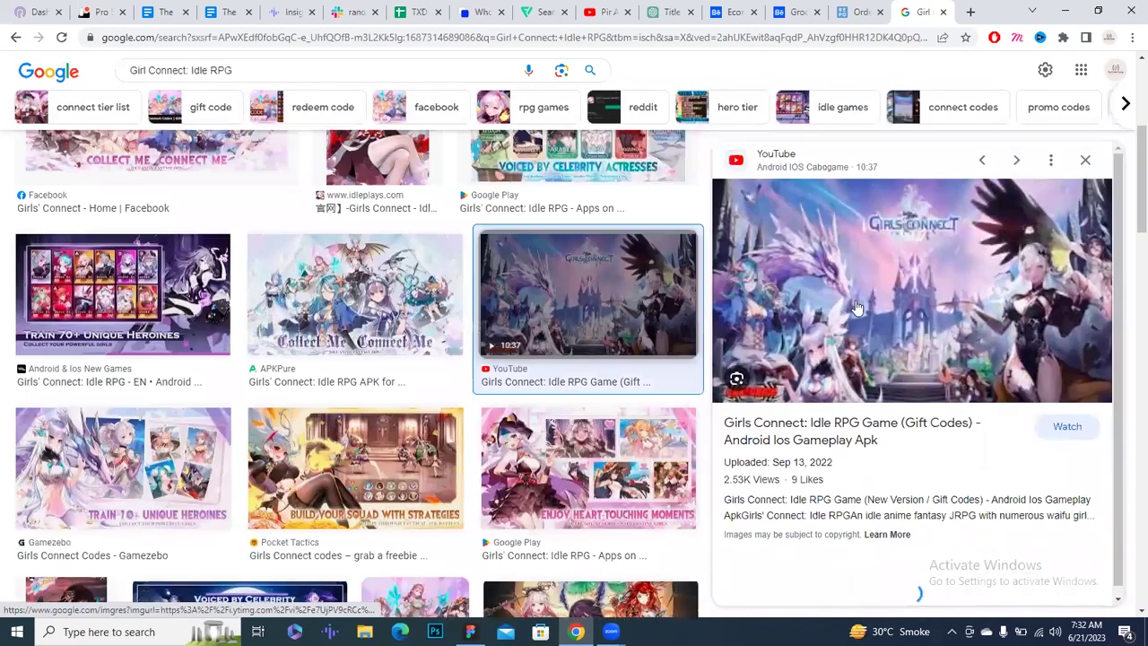
pyautogui.rightClick(891, 248)
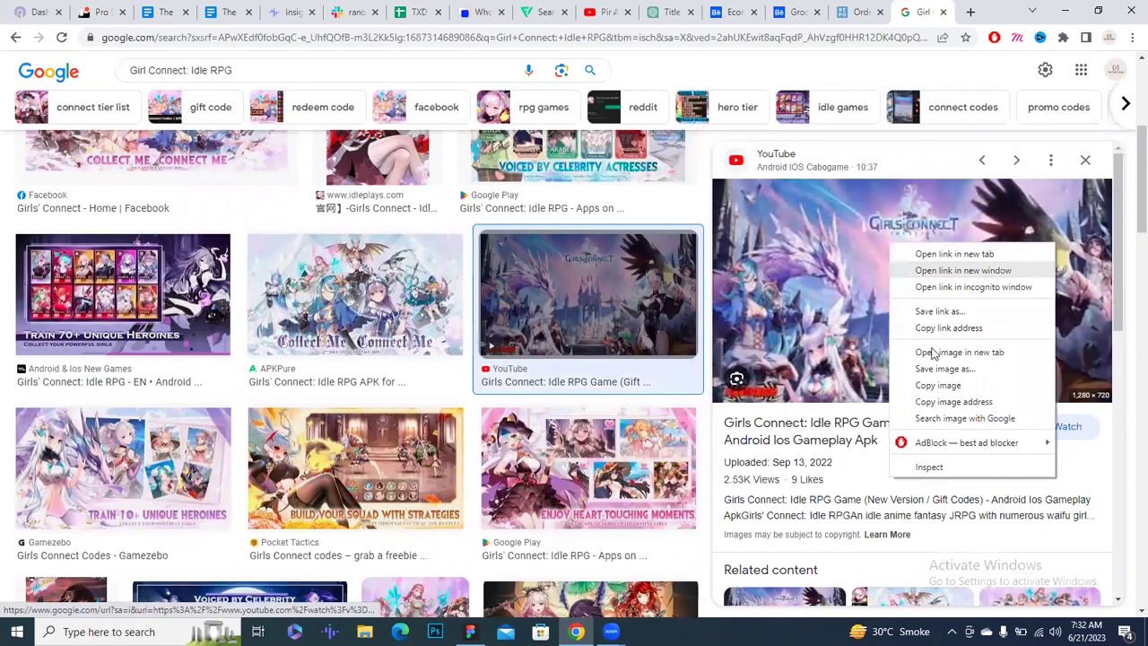
pyautogui.click(926, 385)
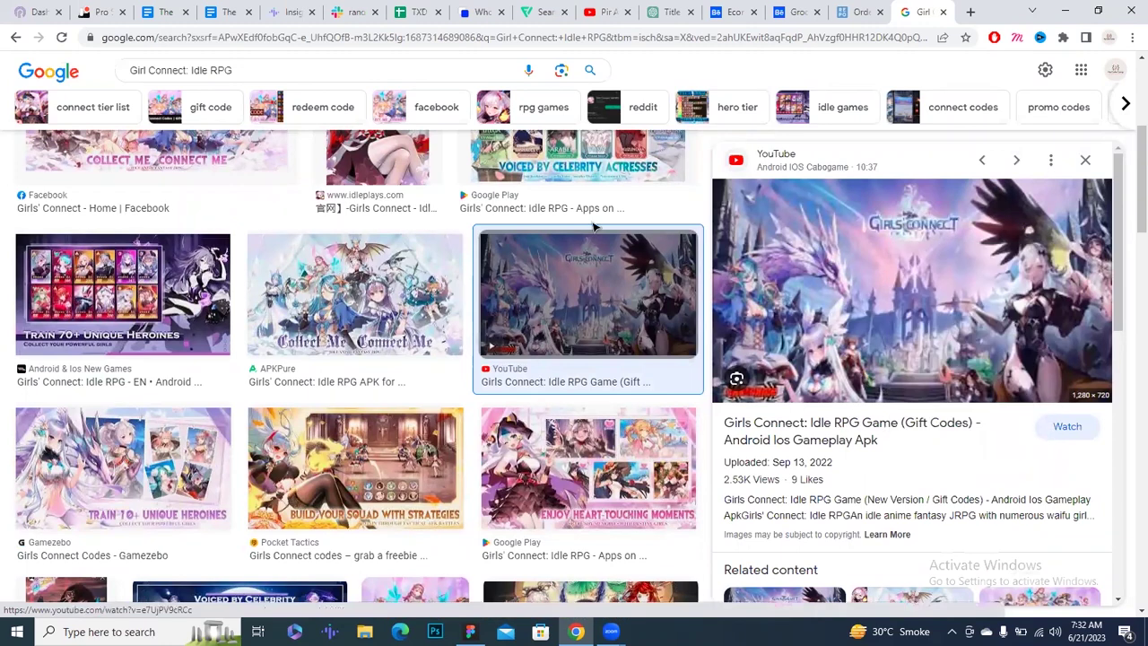
pyautogui.hotkey('alt', 'Tab')
pyautogui.hotkey('ctrl', 'v')
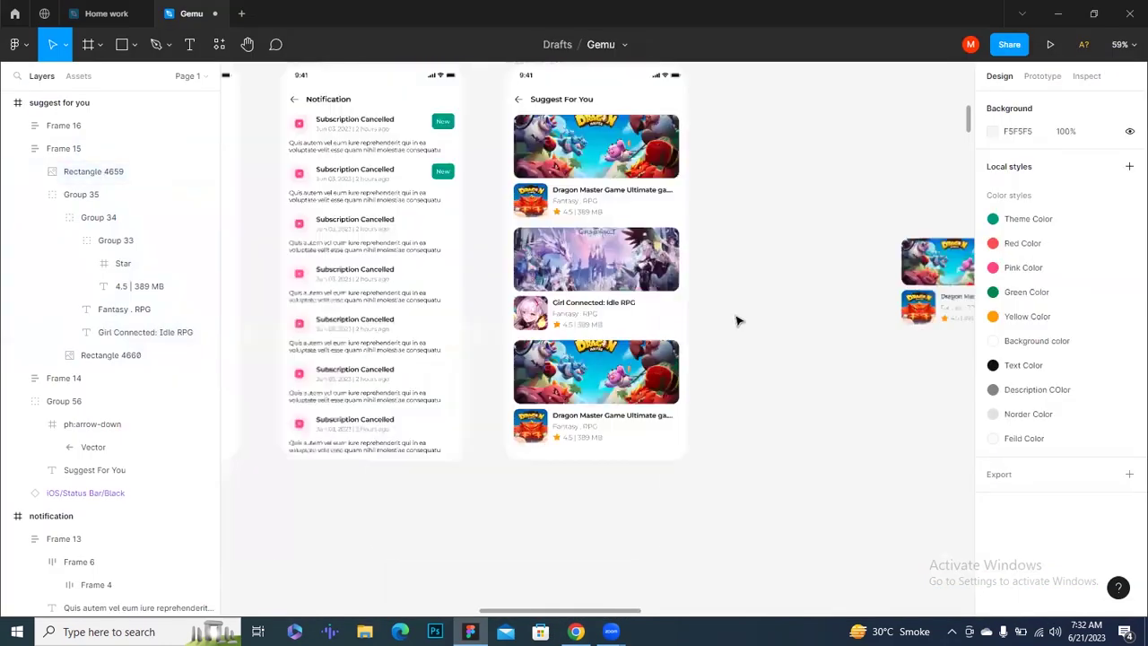
# Select the third card's game image and return to the image search
pyautogui.scroll(-2, 737, 320)
pyautogui.click(631, 305)
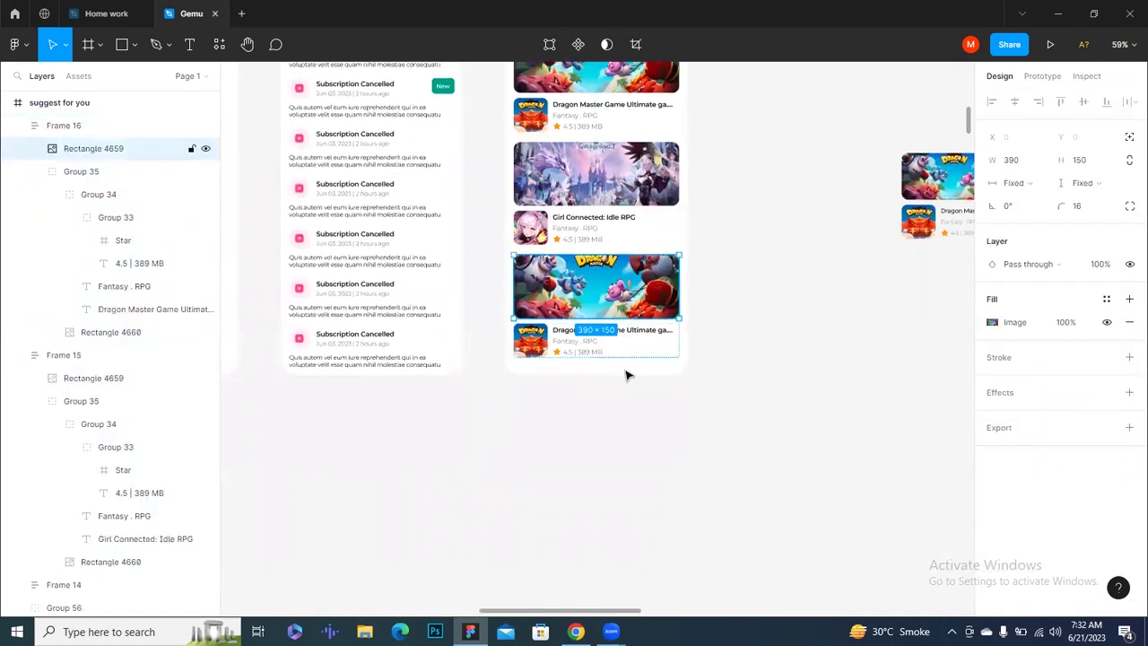
pyautogui.hotkey('alt', 'Tab')
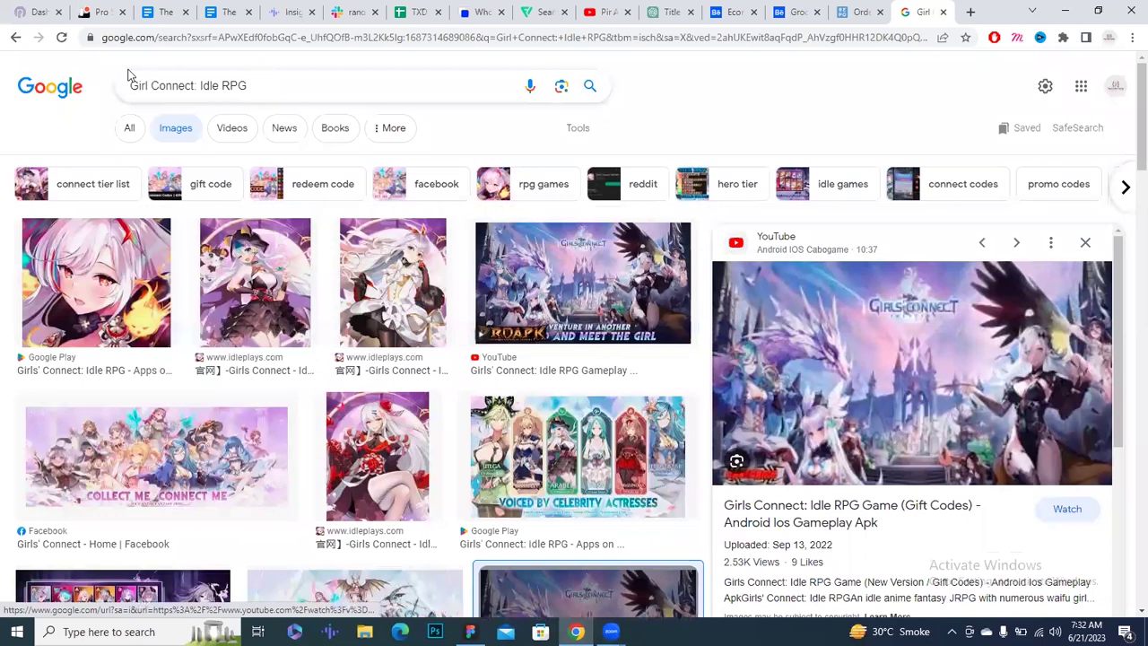
# Search Google Images for 'monster hunter bubble', dropping 'dragon' from the query
pyautogui.tripleClick(128, 75)
pyautogui.write('bubble')
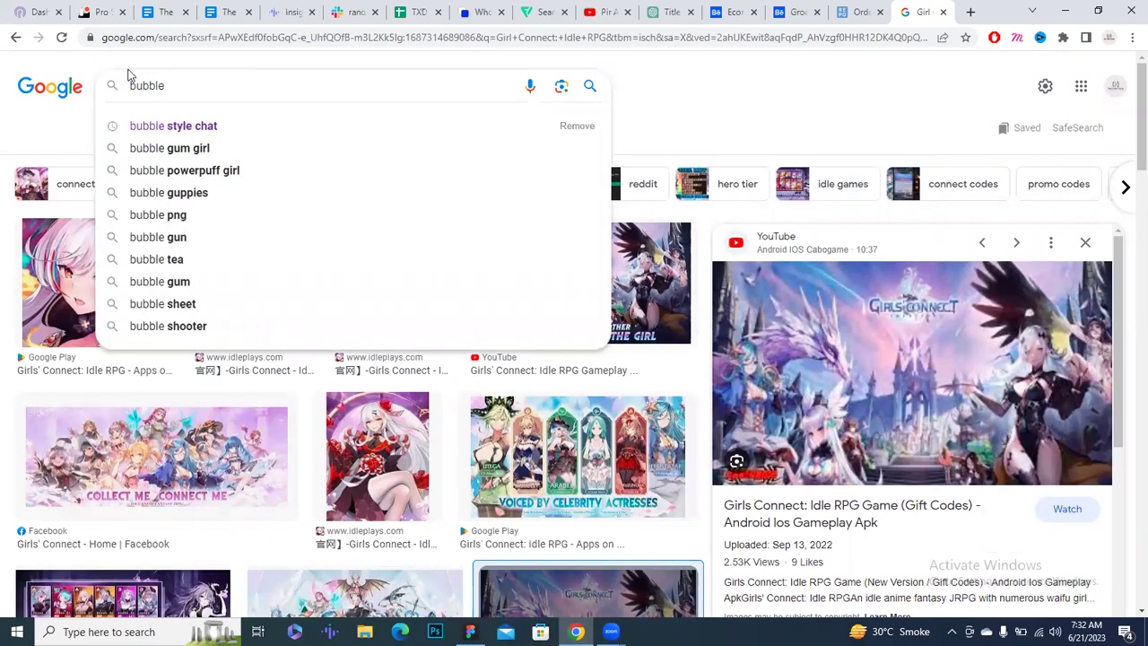
pyautogui.write(' hunter')
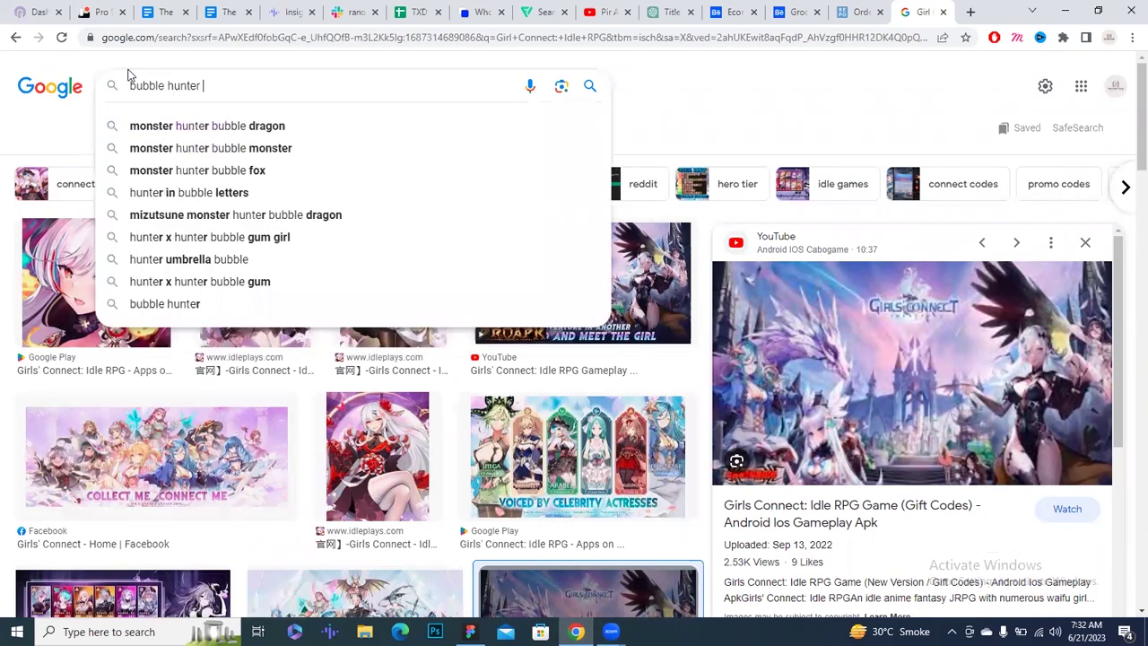
pyautogui.click(178, 132)
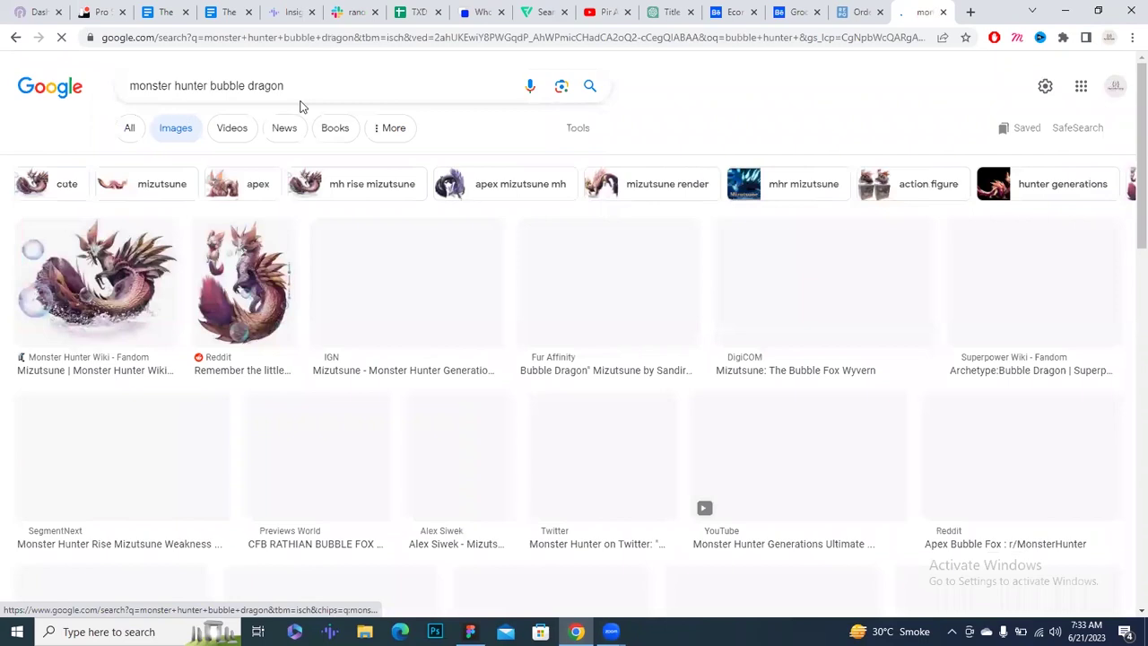
pyautogui.doubleClick(252, 86)
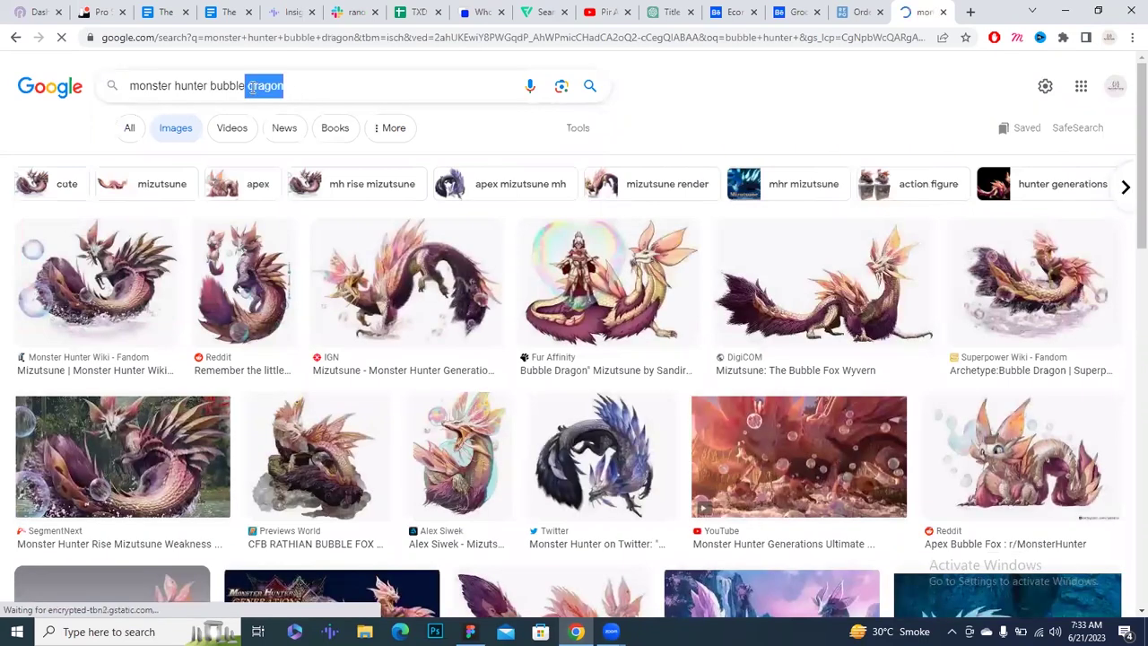
pyautogui.press('BackSpace')
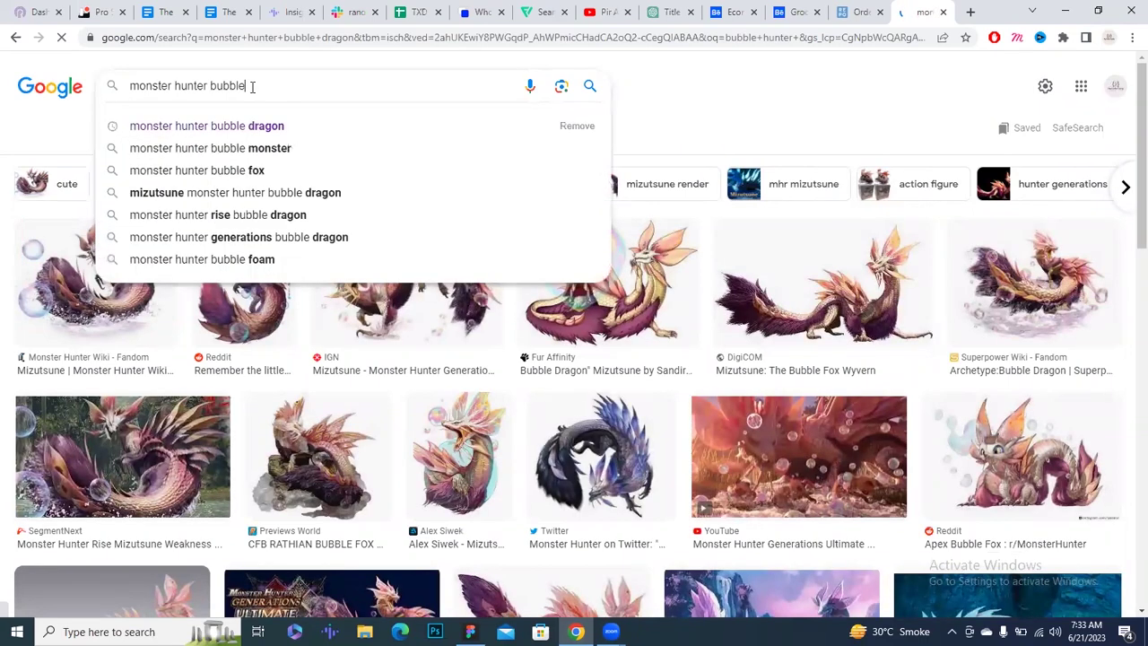
pyautogui.press('Return')
# Search 'monster hunter original game' and copy the GameSpot Monster Hunter screenshot
pyautogui.click(252, 86)
pyautogui.press('BackSpace')
pyautogui.press('BackSpace')
pyautogui.press('BackSpace')
pyautogui.press('BackSpace')
pyautogui.press('BackSpace')
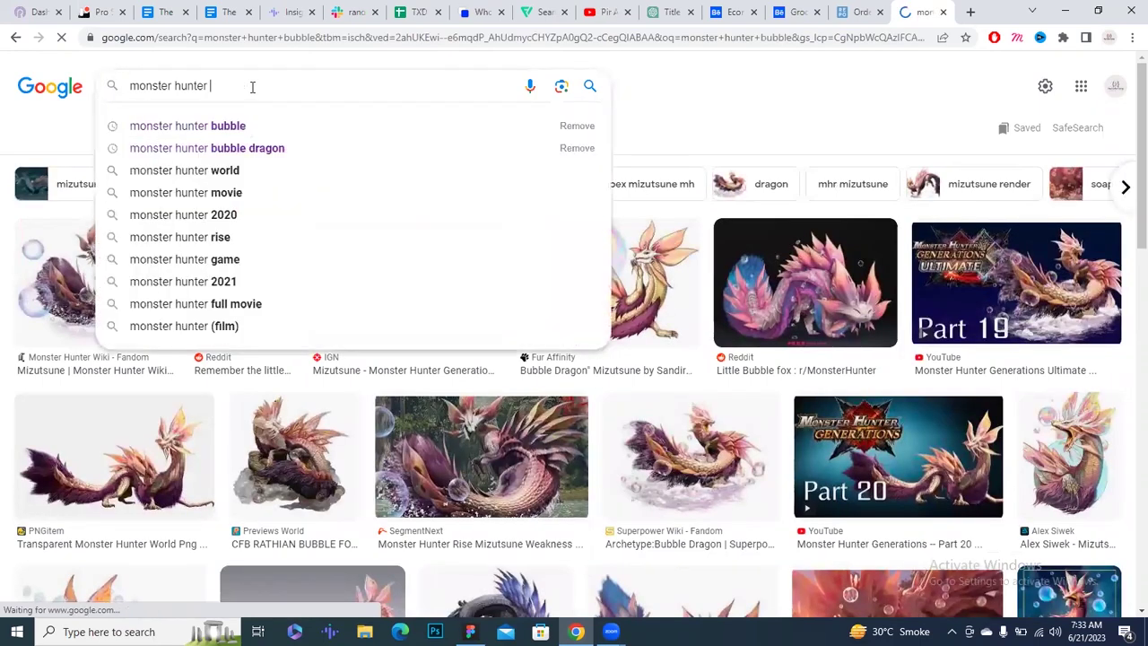
pyautogui.write('orig')
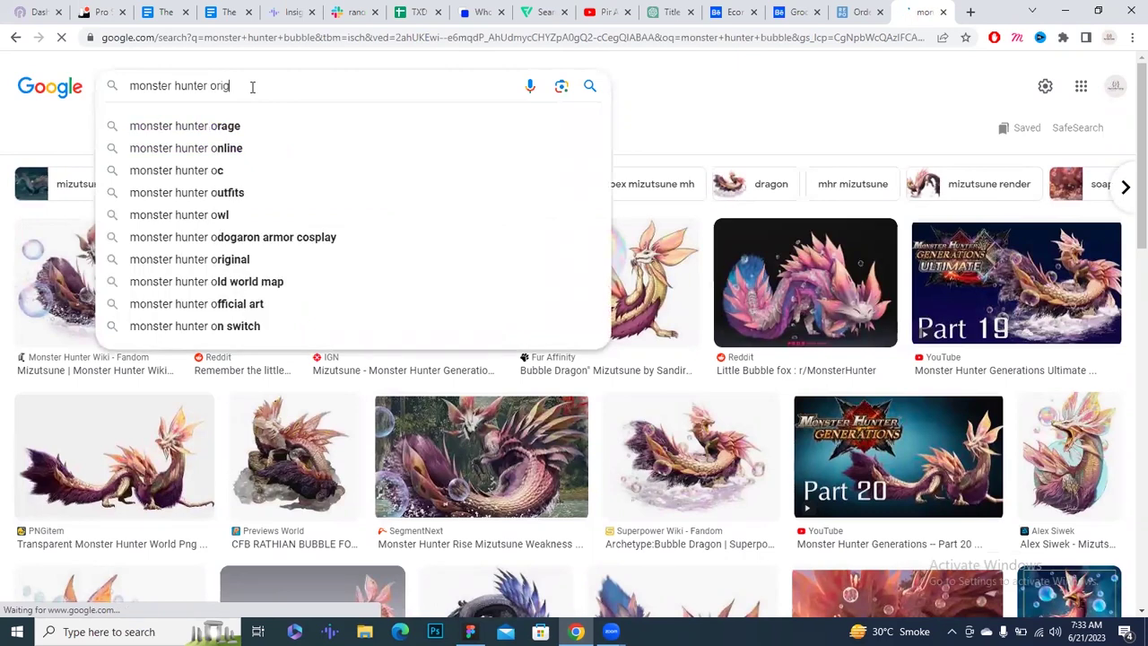
pyautogui.write('inal')
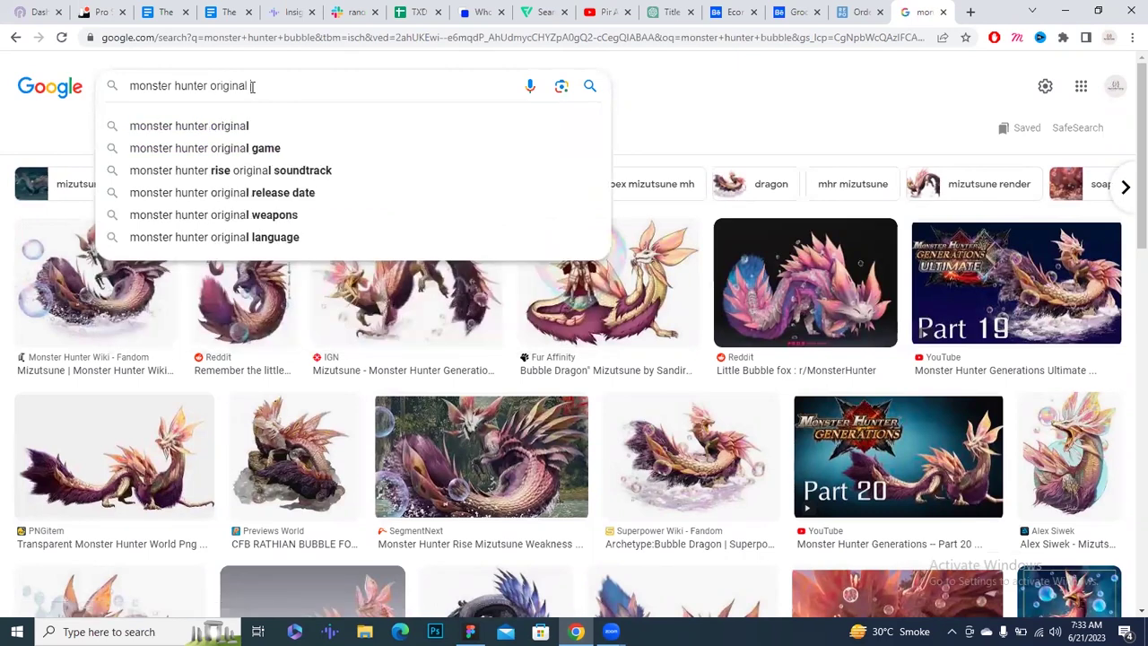
pyautogui.write(' game')
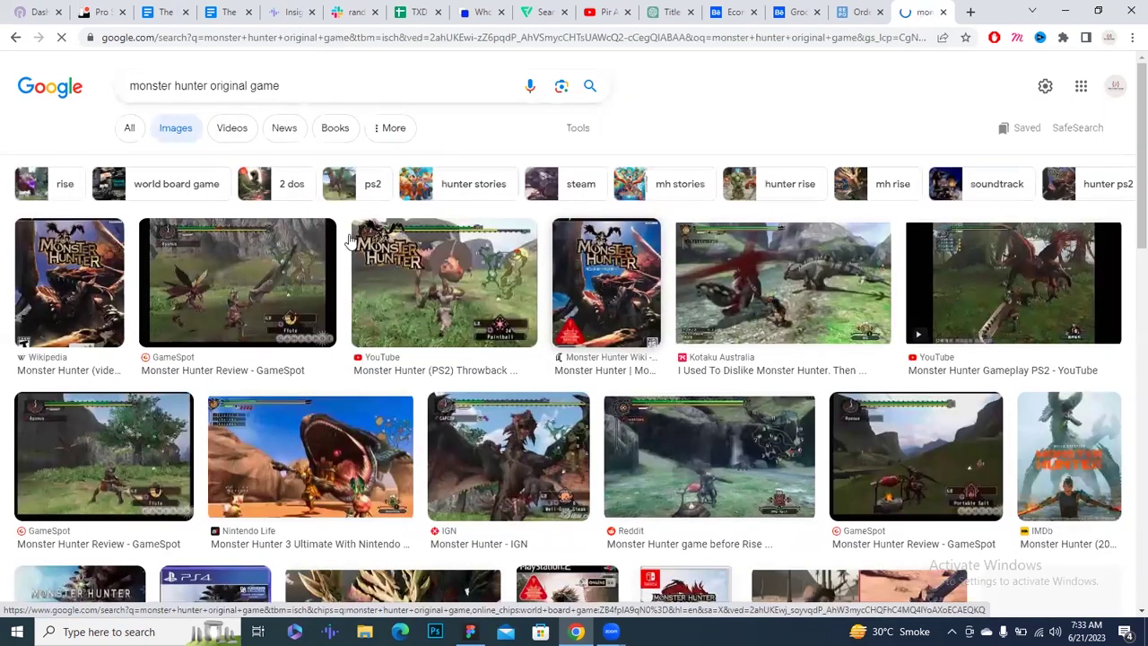
pyautogui.scroll(-5, 341, 240)
pyautogui.scroll(5, 65, 288)
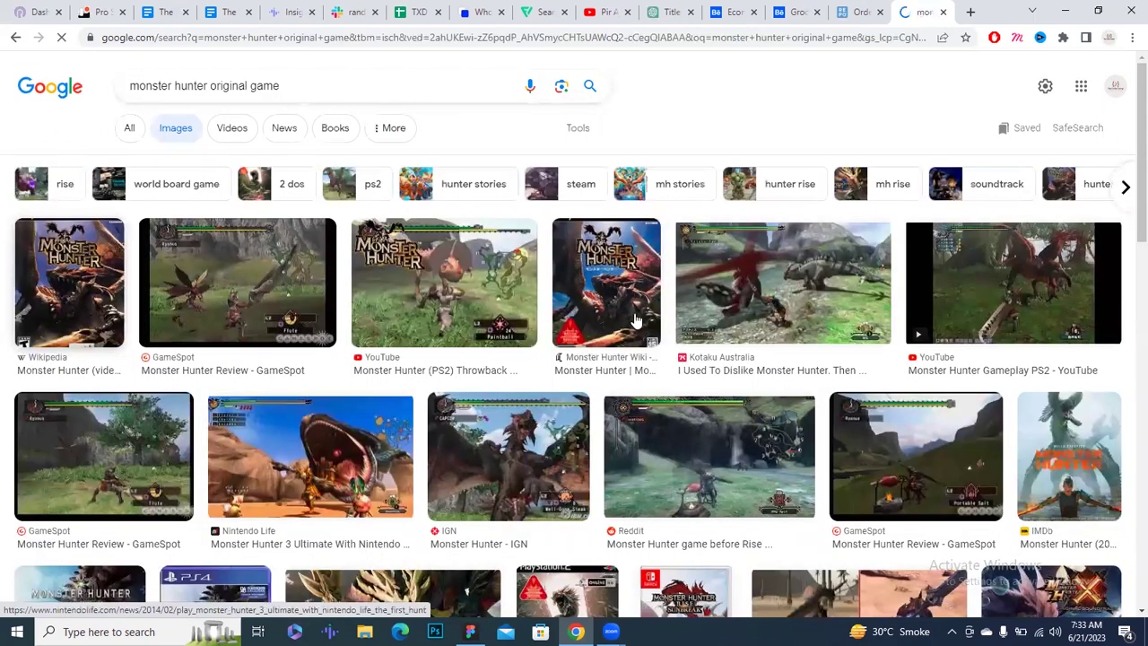
pyautogui.click(256, 285)
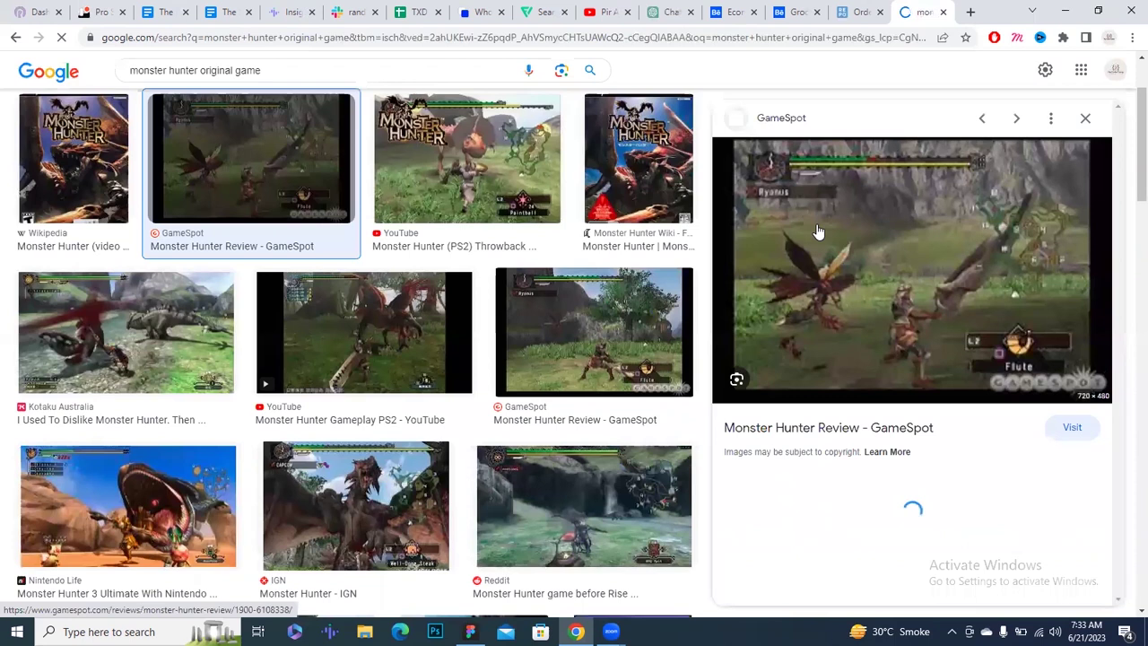
pyautogui.rightClick(817, 232)
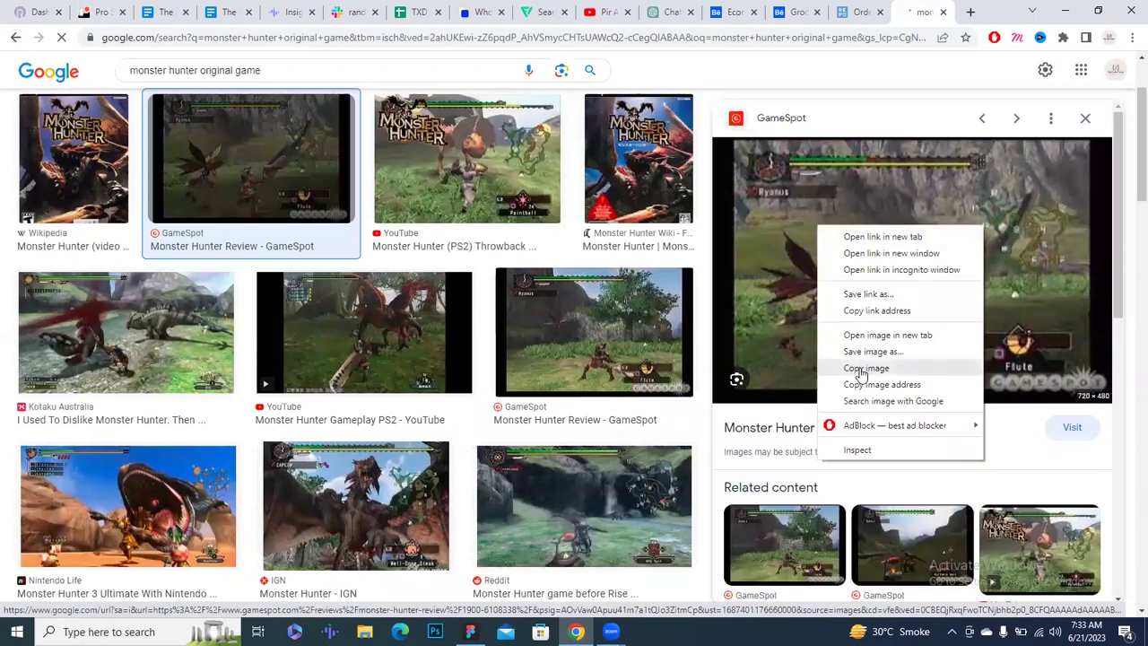
pyautogui.click(862, 369)
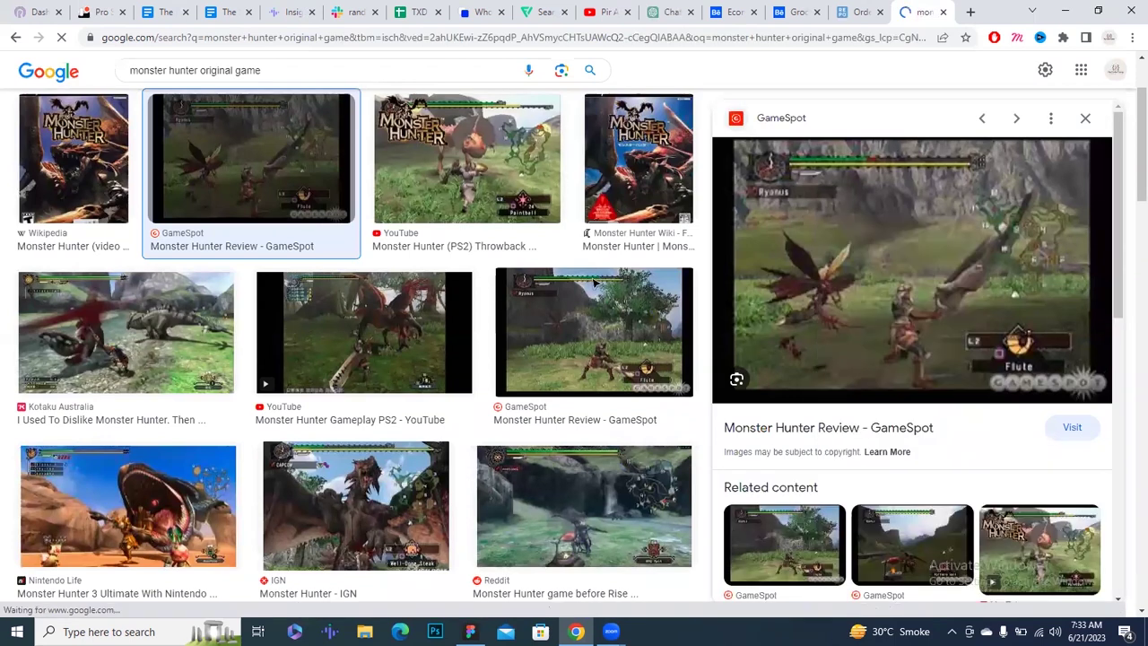
pyautogui.hotkey('alt', 'Tab')
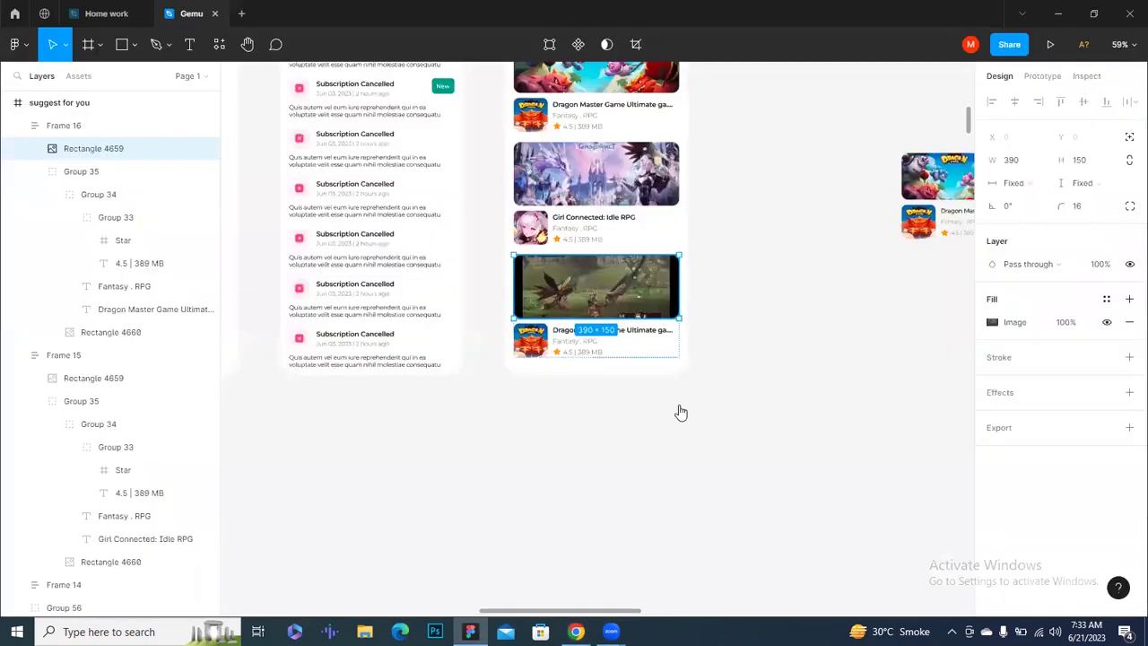
pyautogui.hotkey('alt', 'Tab')
pyautogui.scroll(-4, 813, 325)
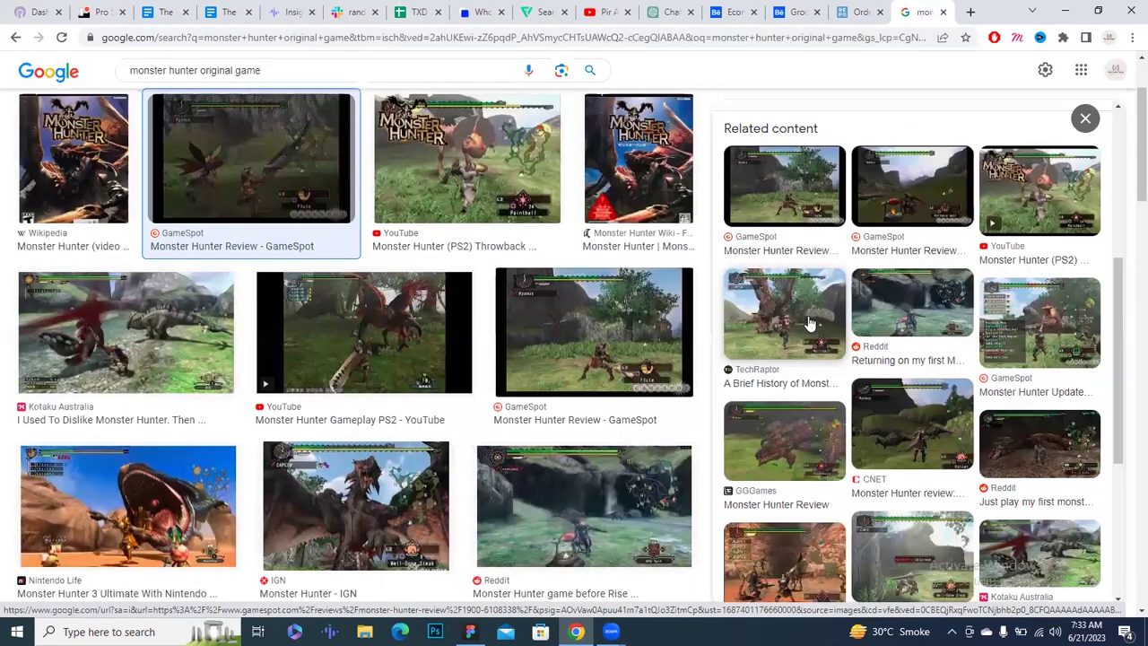
pyautogui.click(809, 323)
pyautogui.rightClick(816, 242)
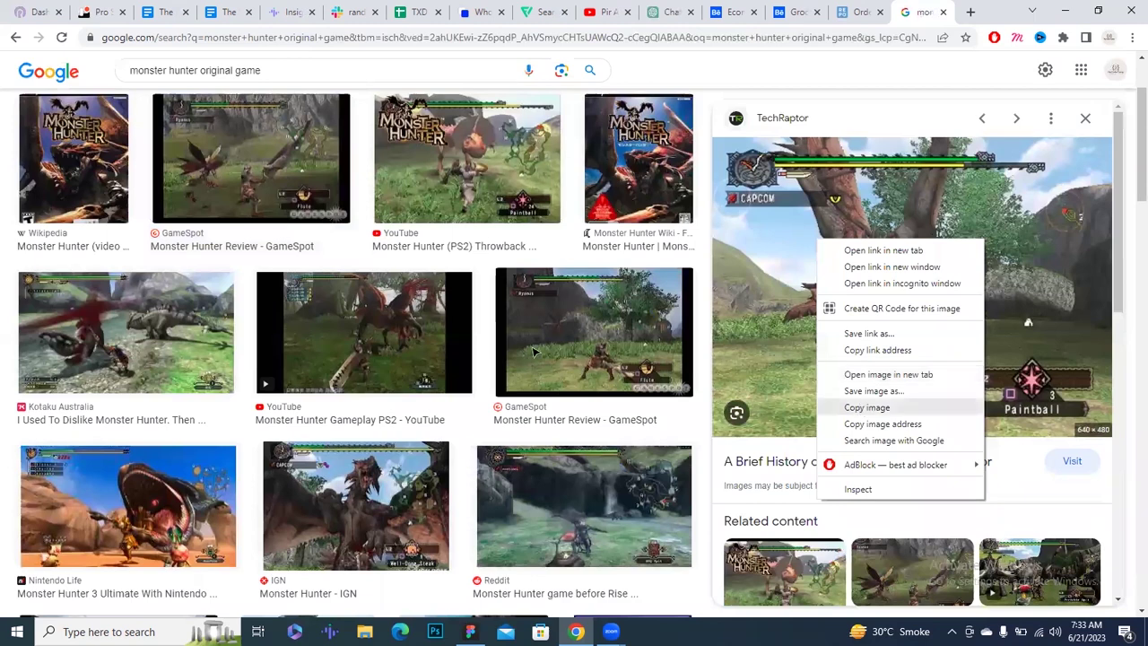
pyautogui.hotkey('alt', 'Tab')
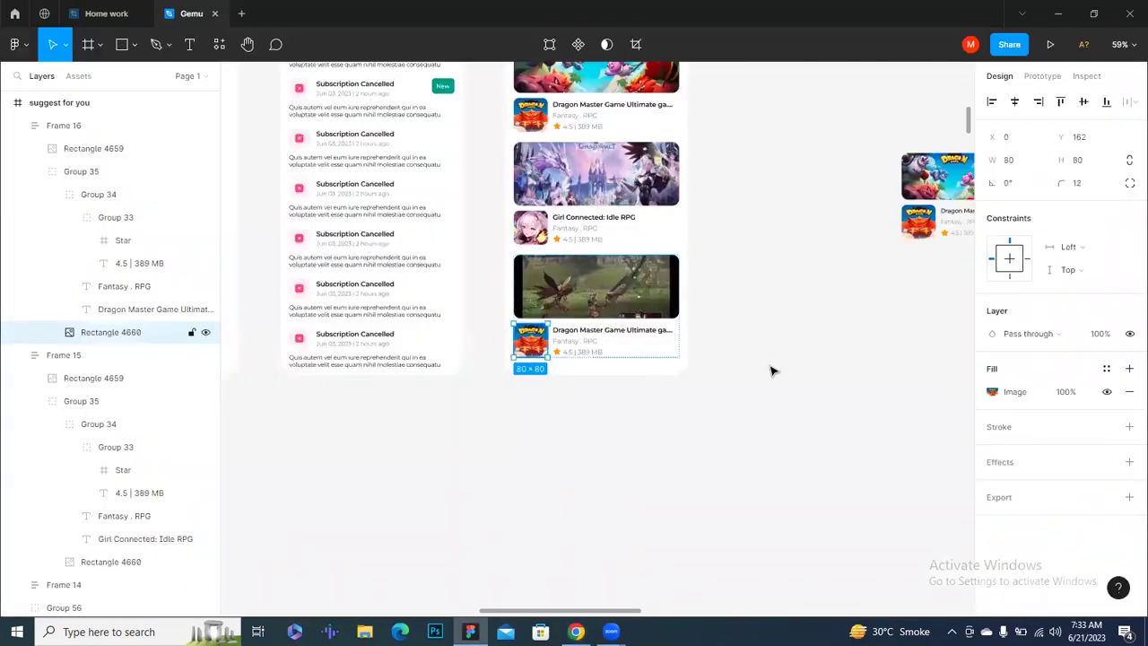
pyautogui.click(772, 370)
pyautogui.scroll(-2, 773, 358)
pyautogui.scroll(-2, 730, 340)
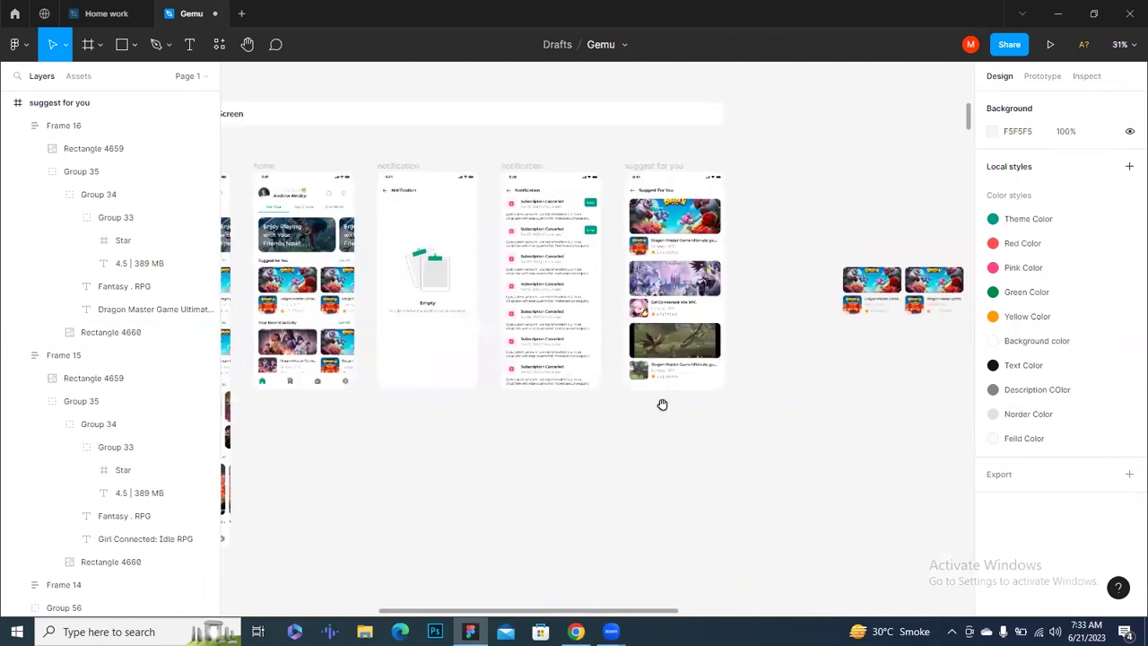
pyautogui.scroll(2, 672, 402)
pyautogui.hscroll(-3, 394, 199)
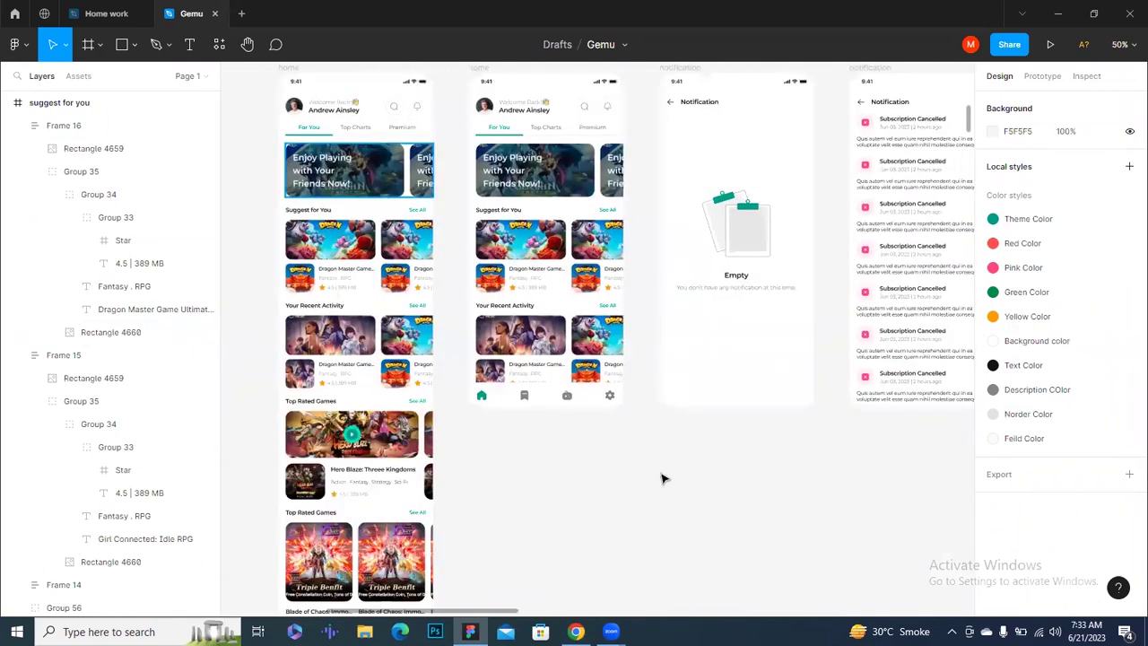
pyautogui.hscroll(4, 556, 439)
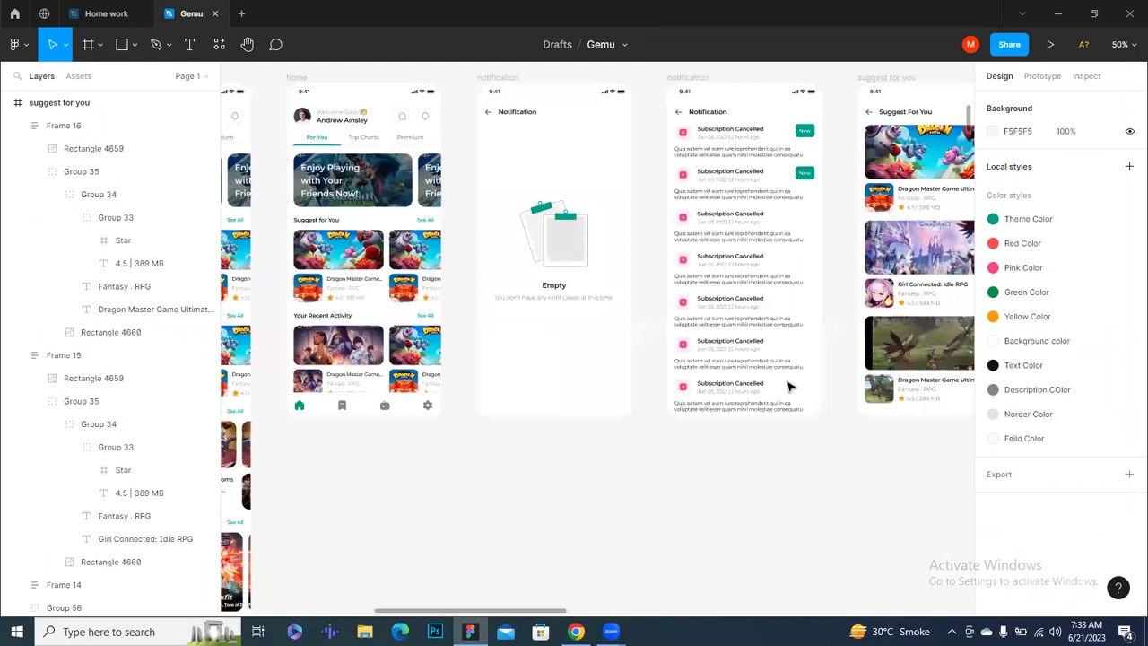
pyautogui.hscroll(4, 798, 372)
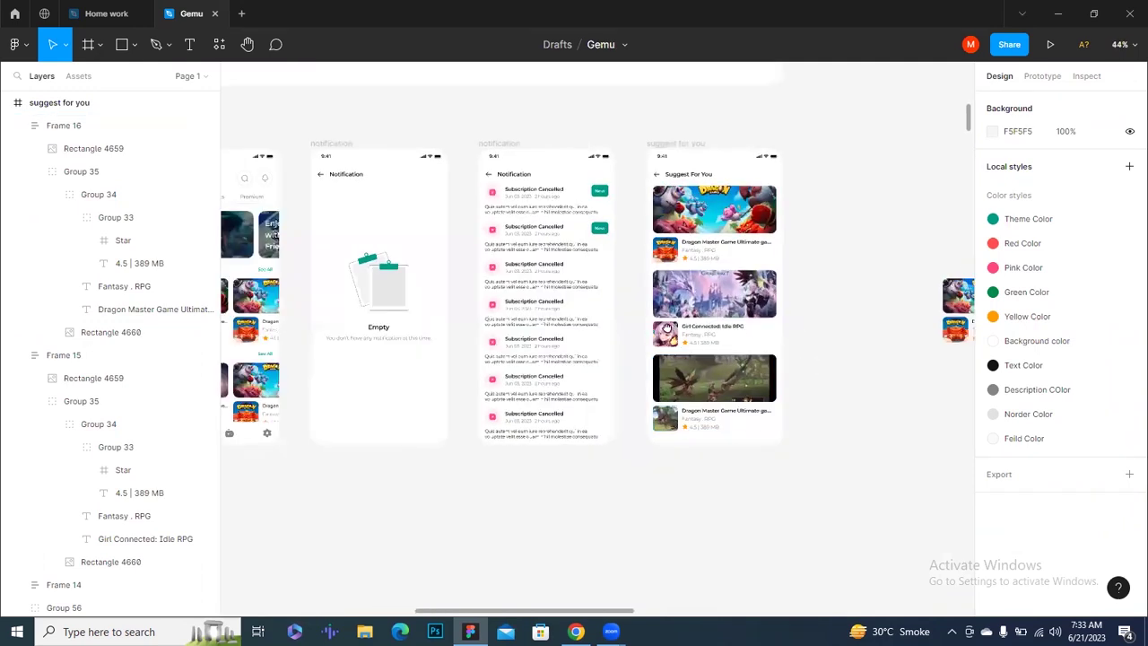
pyautogui.hscroll(-5, 610, 309)
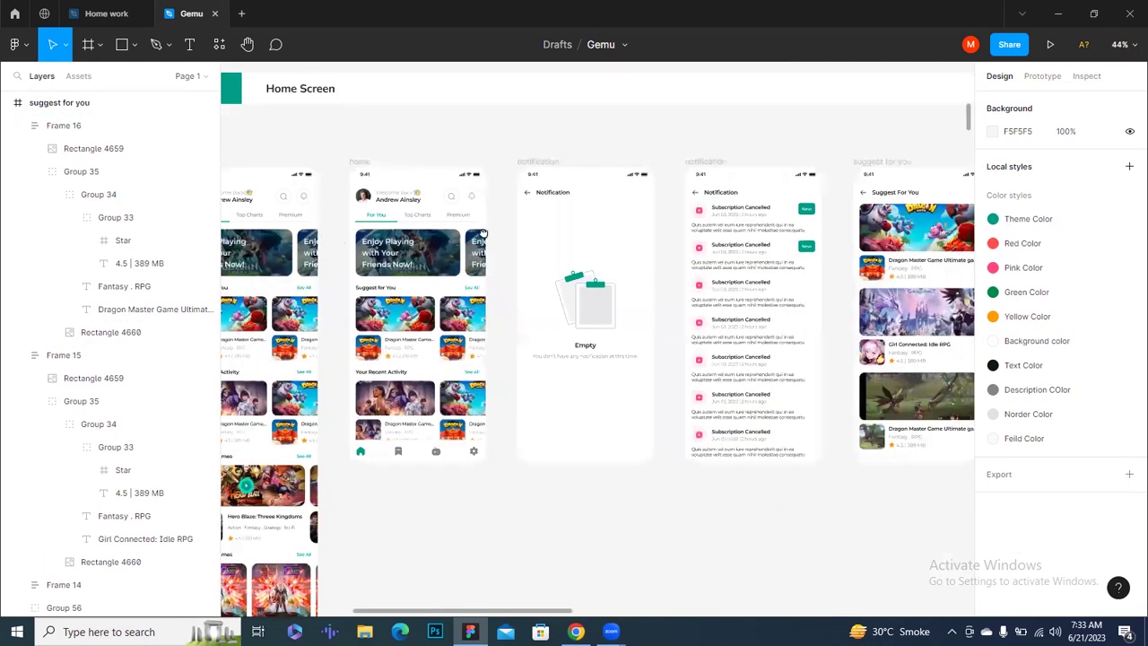
pyautogui.hscroll(-4, 480, 235)
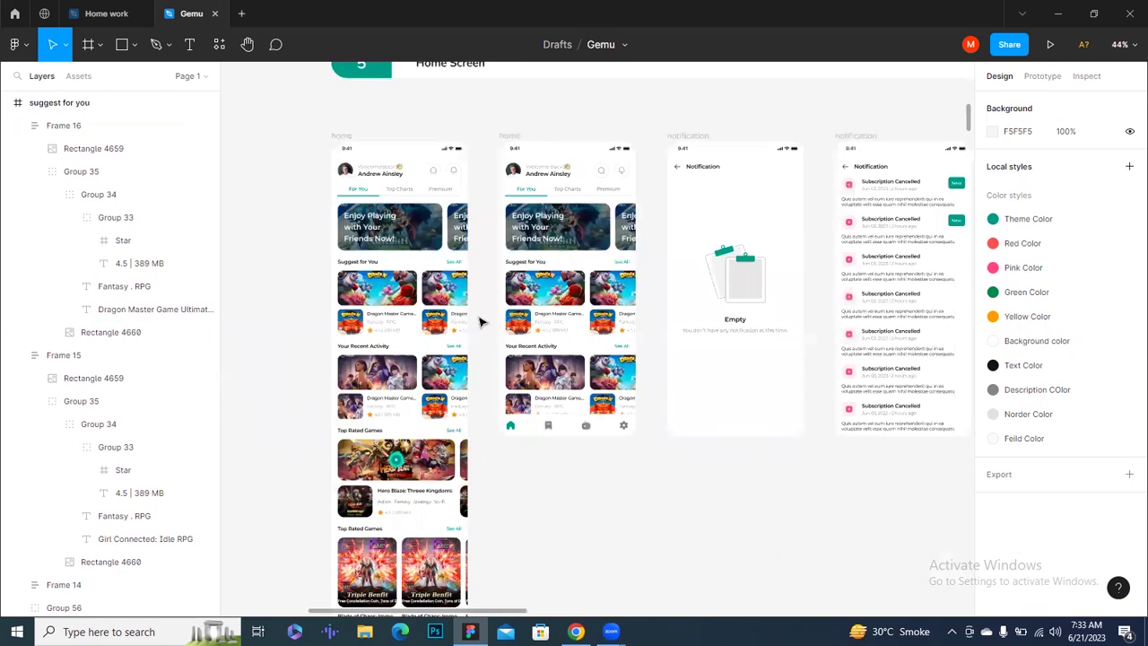